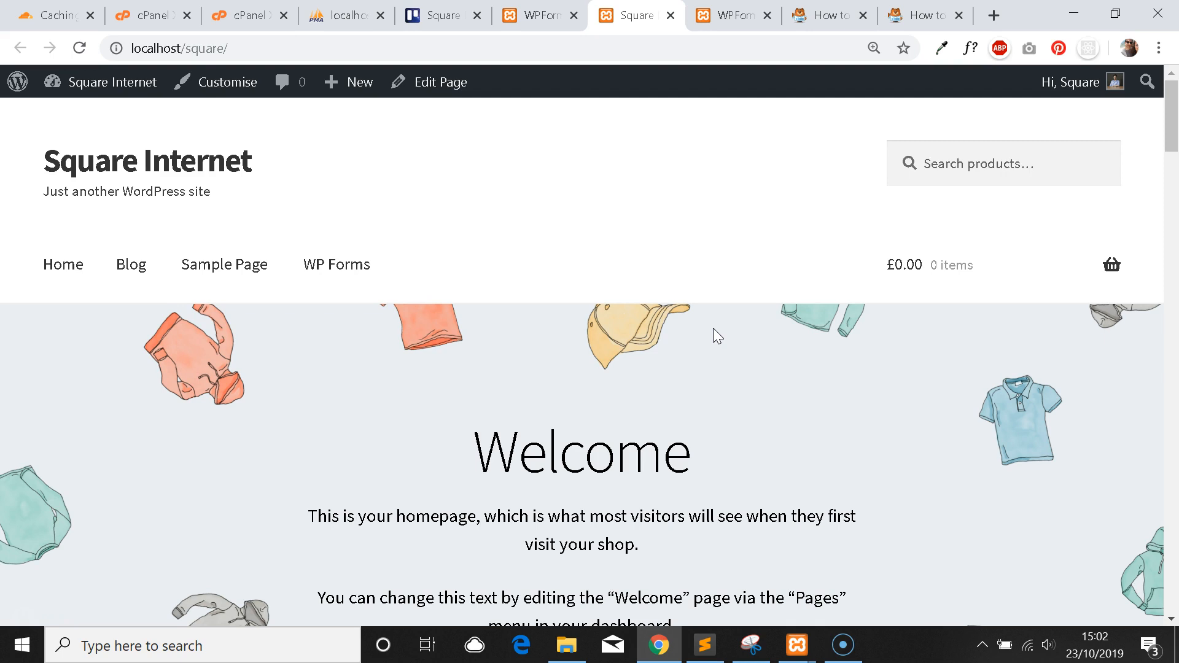
Go from the shop's front page to the admin dashboard and open the installed Plugins list.
{"action": "scroll", "coordinate": [602, 297], "scroll_direction": "down", "scroll_amount": 2}
{"action": "scroll", "coordinate": [604, 346], "scroll_direction": "up", "scroll_amount": 2}
{"action": "mouse_move", "coordinate": [97, 79]}
{"action": "left_click", "coordinate": [113, 196]}
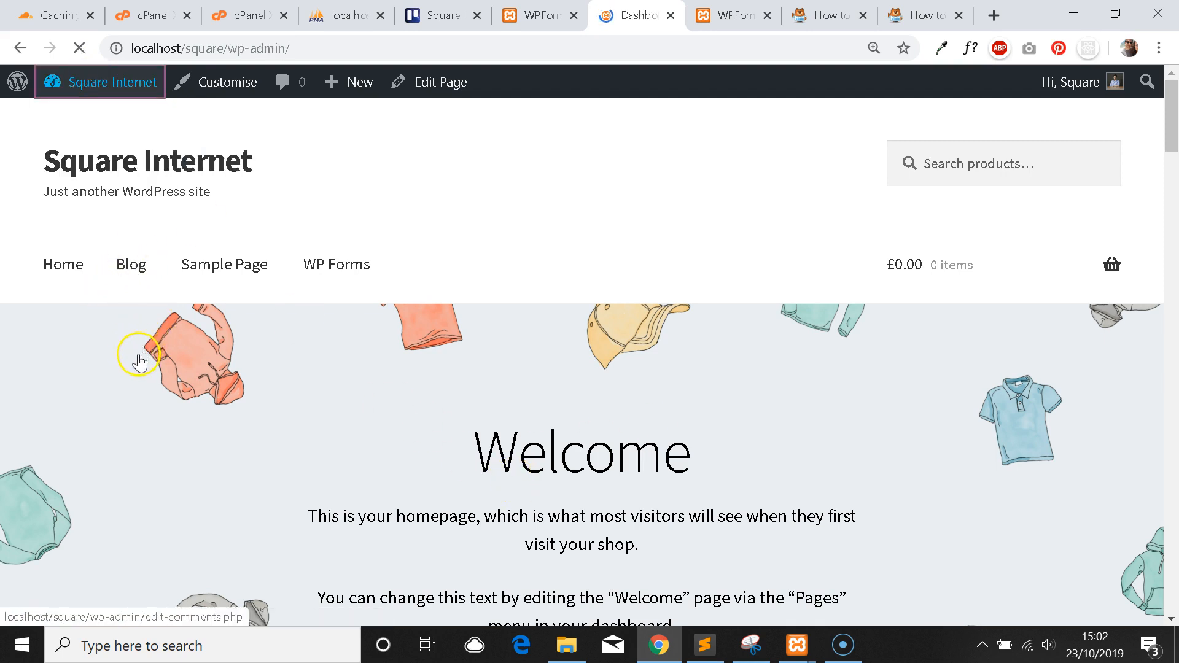
{"action": "scroll", "coordinate": [115, 350], "scroll_direction": "down", "scroll_amount": 1}
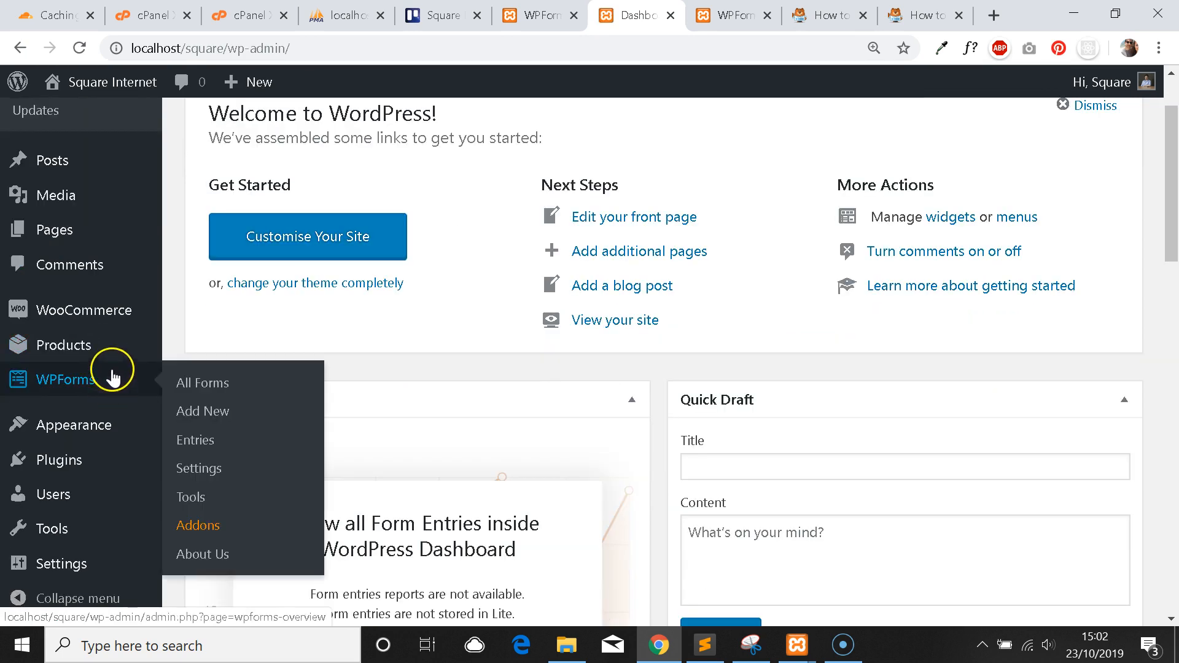
{"action": "mouse_move", "coordinate": [89, 313]}
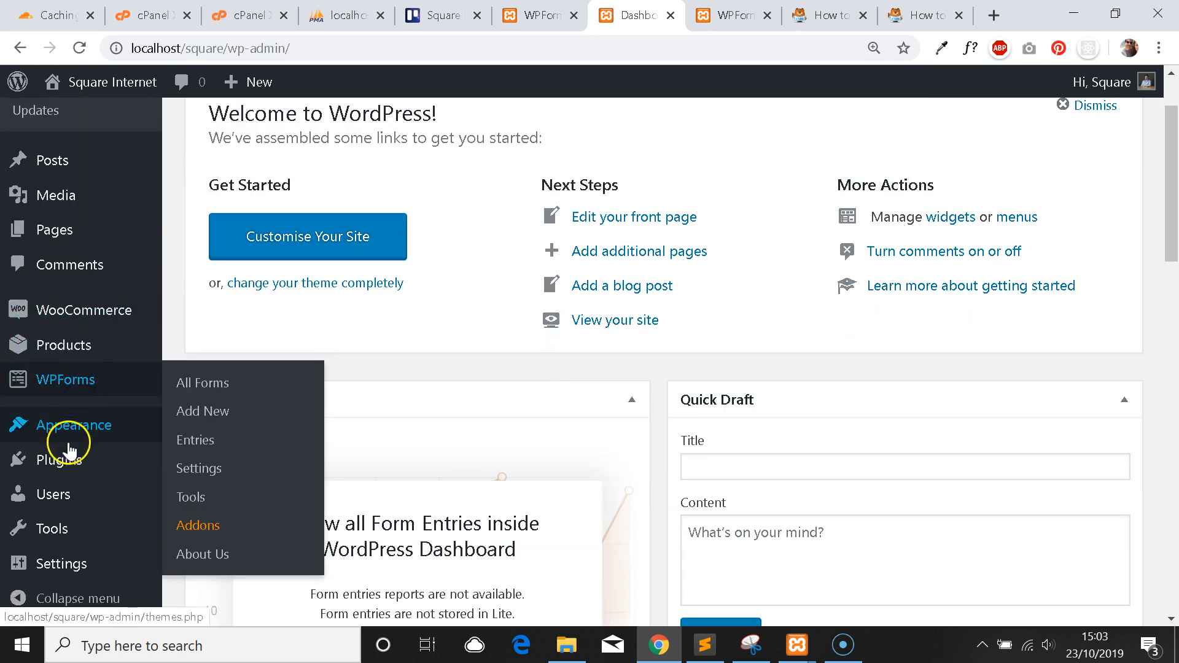
{"action": "left_click", "coordinate": [72, 463]}
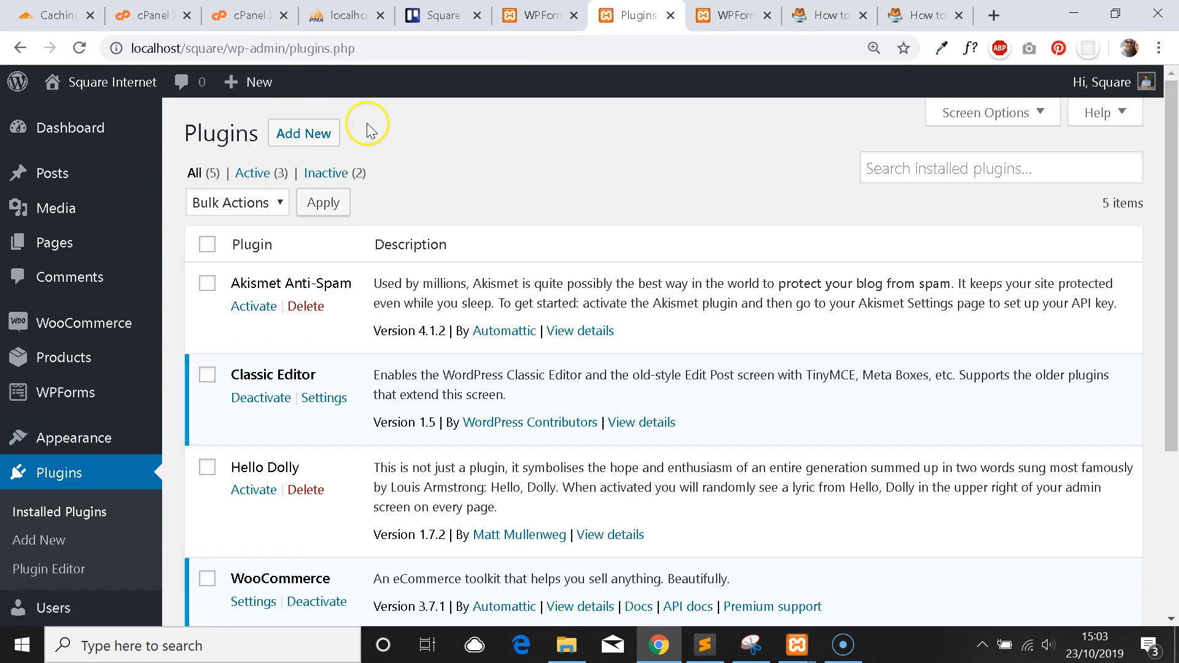
Search Add New plugins for 'wp forms' to confirm WPForms is active, then go to the WPForms overview.
{"action": "left_click", "coordinate": [304, 133]}
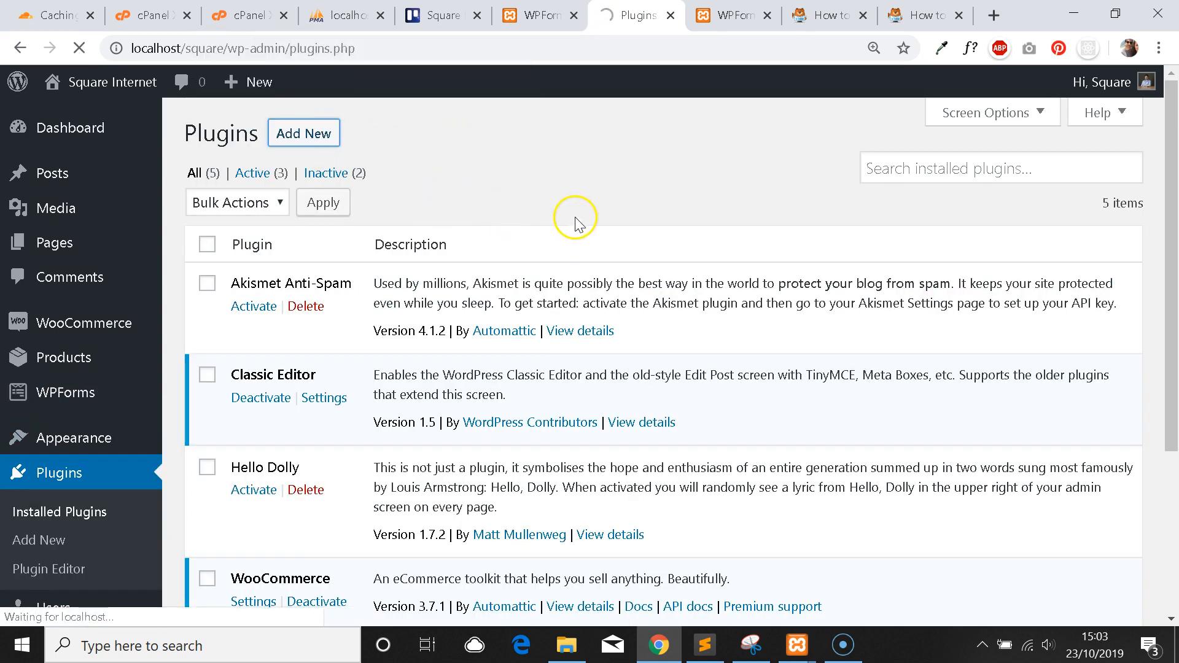
{"action": "left_click", "coordinate": [910, 192]}
{"action": "type", "text": "wp forms"}
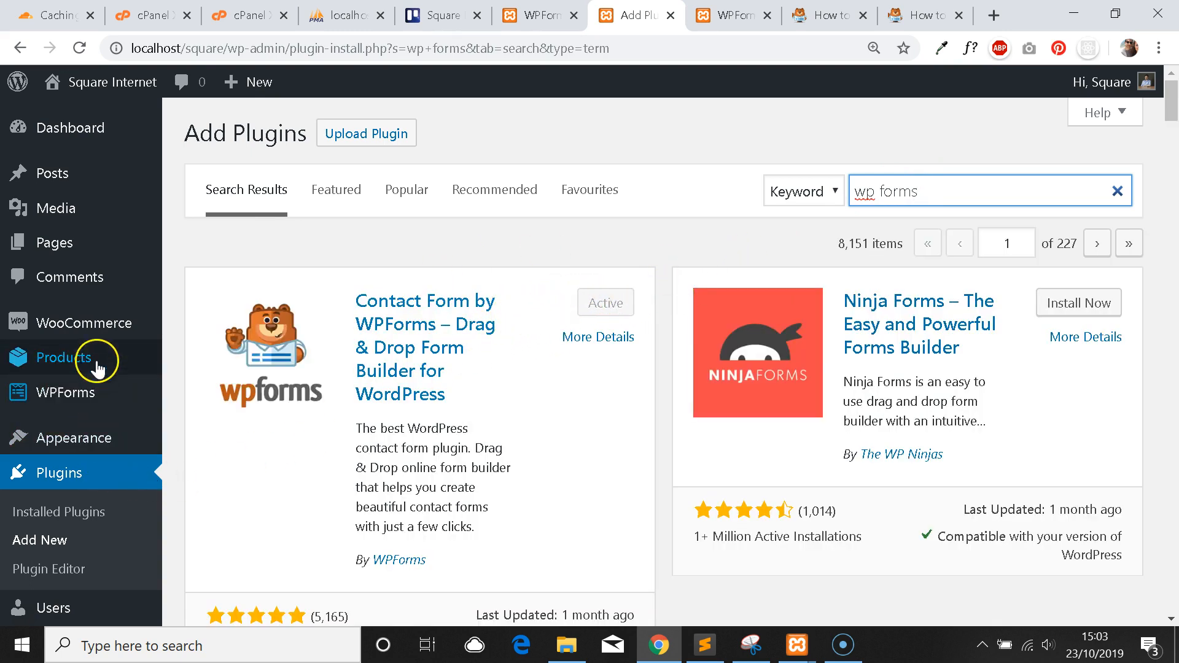
{"action": "left_click", "coordinate": [78, 400]}
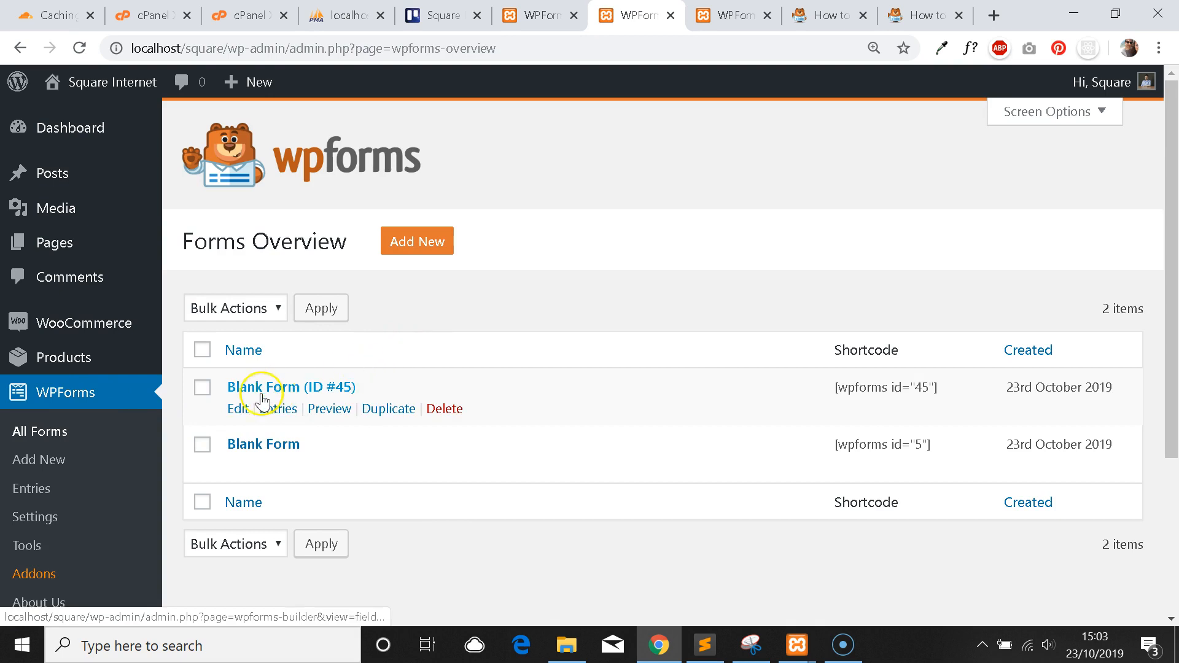
Start a new form from the Blank Form template, creating Blank Form (ID #46).
{"action": "left_click", "coordinate": [428, 243]}
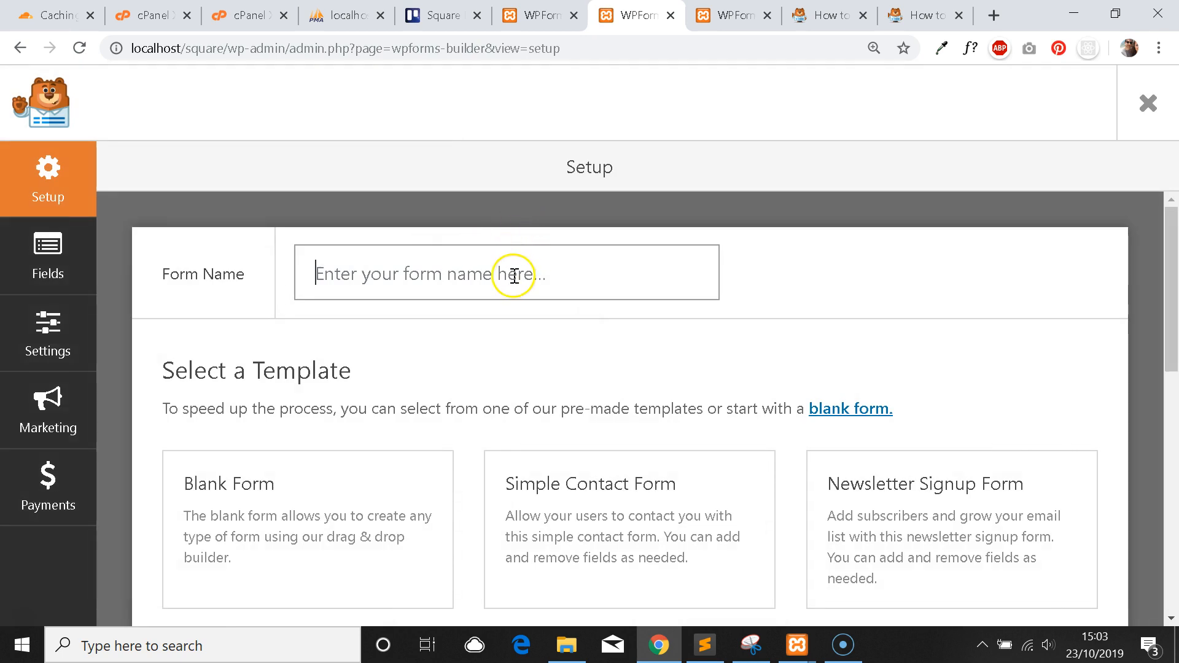
{"action": "scroll", "coordinate": [513, 274], "scroll_direction": "down", "scroll_amount": 3}
{"action": "scroll", "coordinate": [522, 343], "scroll_direction": "down", "scroll_amount": 3}
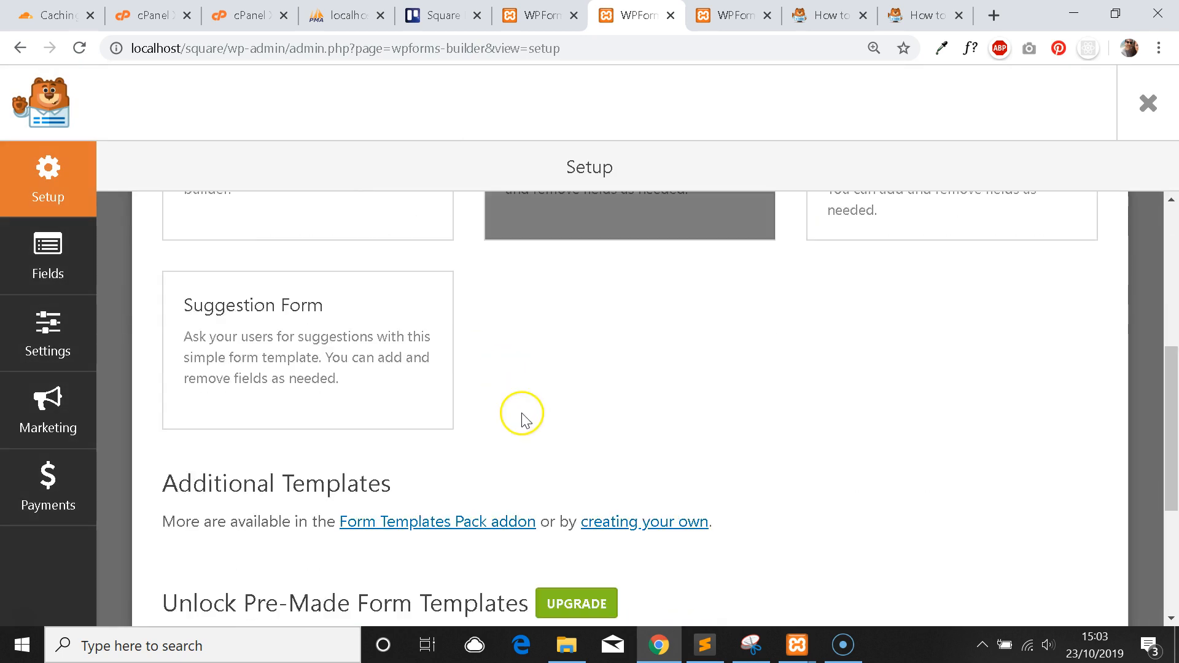
{"action": "scroll", "coordinate": [510, 377], "scroll_direction": "up", "scroll_amount": 2}
{"action": "scroll", "coordinate": [516, 389], "scroll_direction": "up", "scroll_amount": 4}
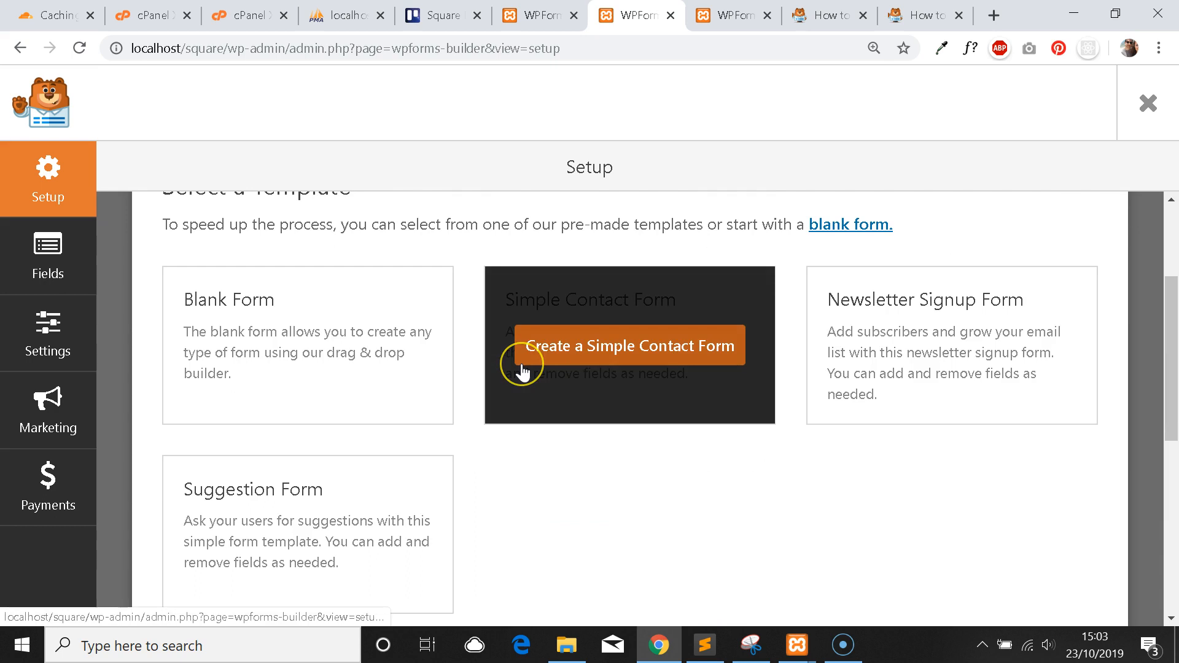
{"action": "scroll", "coordinate": [522, 365], "scroll_direction": "down", "scroll_amount": 1}
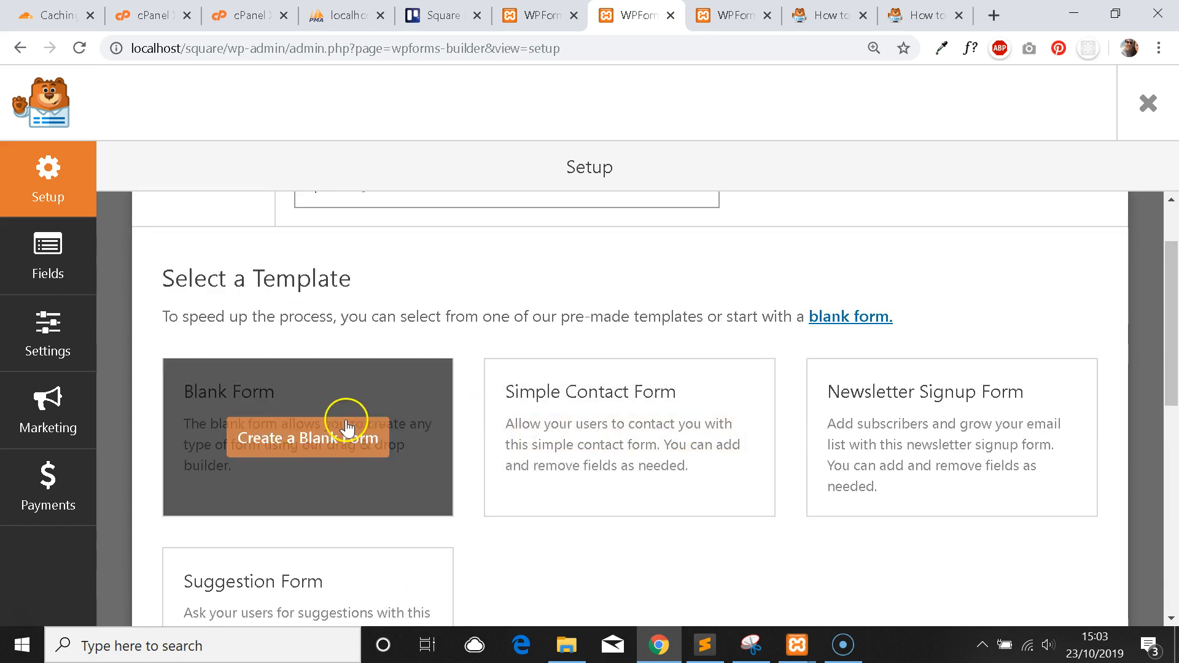
{"action": "scroll", "coordinate": [424, 366], "scroll_direction": "up", "scroll_amount": 1}
{"action": "scroll", "coordinate": [429, 368], "scroll_direction": "down", "scroll_amount": 1}
{"action": "left_click", "coordinate": [371, 428]}
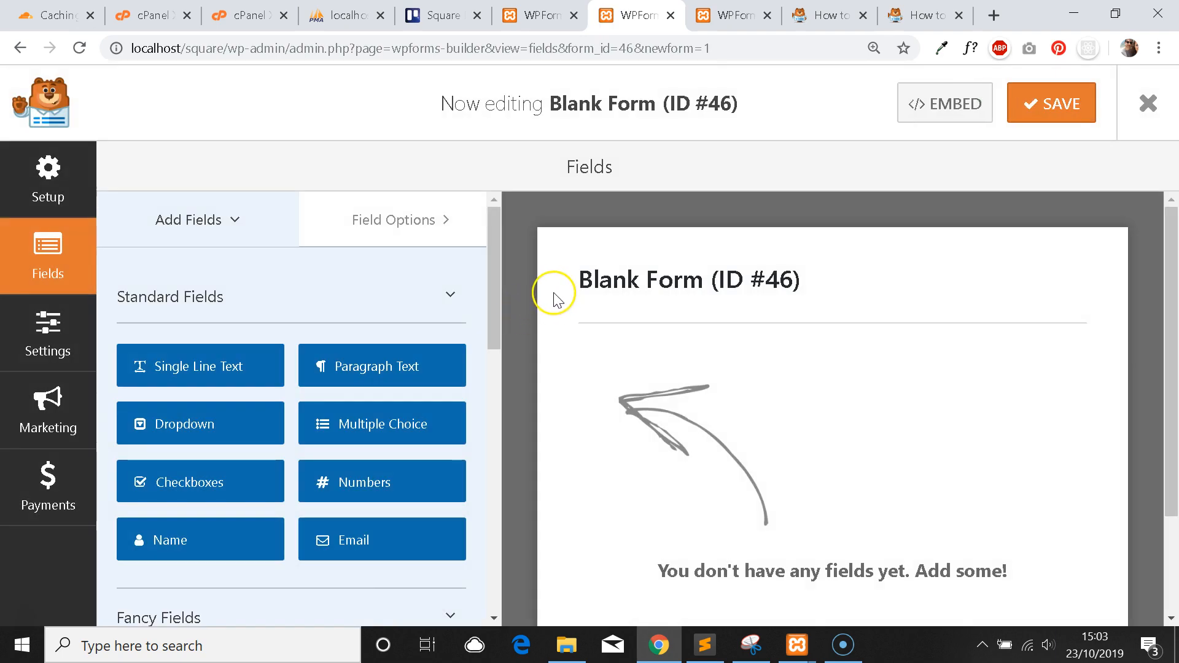
Scroll the empty form preview down to Submit, then switch to the form's Setup page.
{"action": "scroll", "coordinate": [596, 256], "scroll_direction": "down", "scroll_amount": 3}
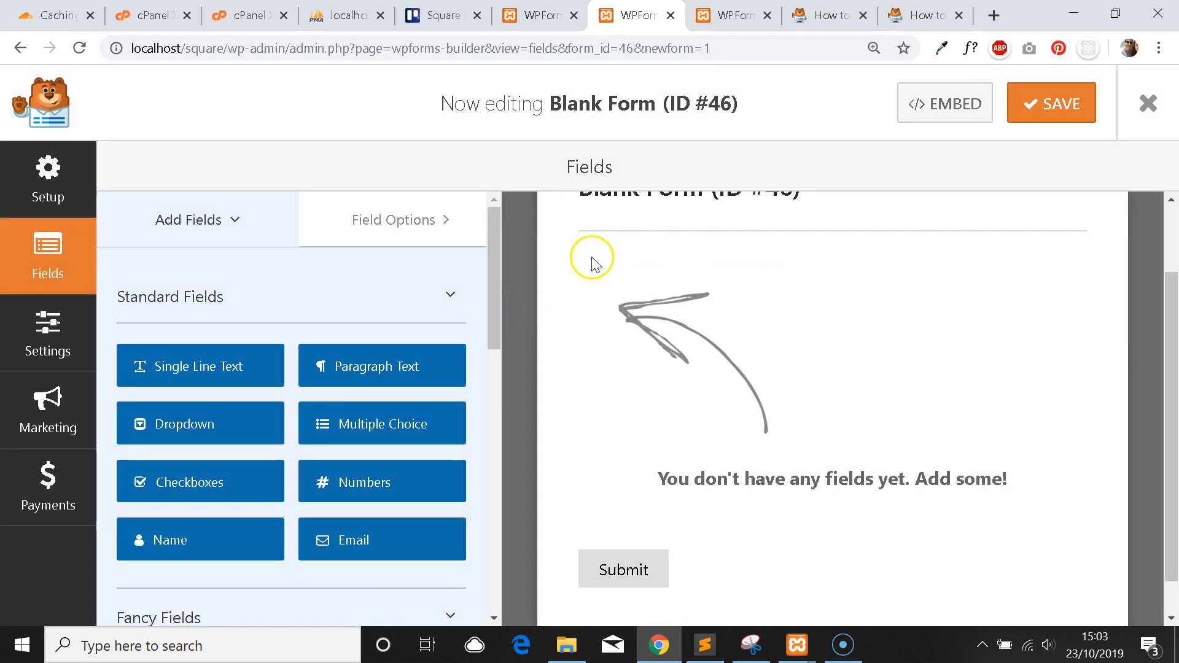
{"action": "scroll", "coordinate": [583, 279], "scroll_direction": "up", "scroll_amount": 3}
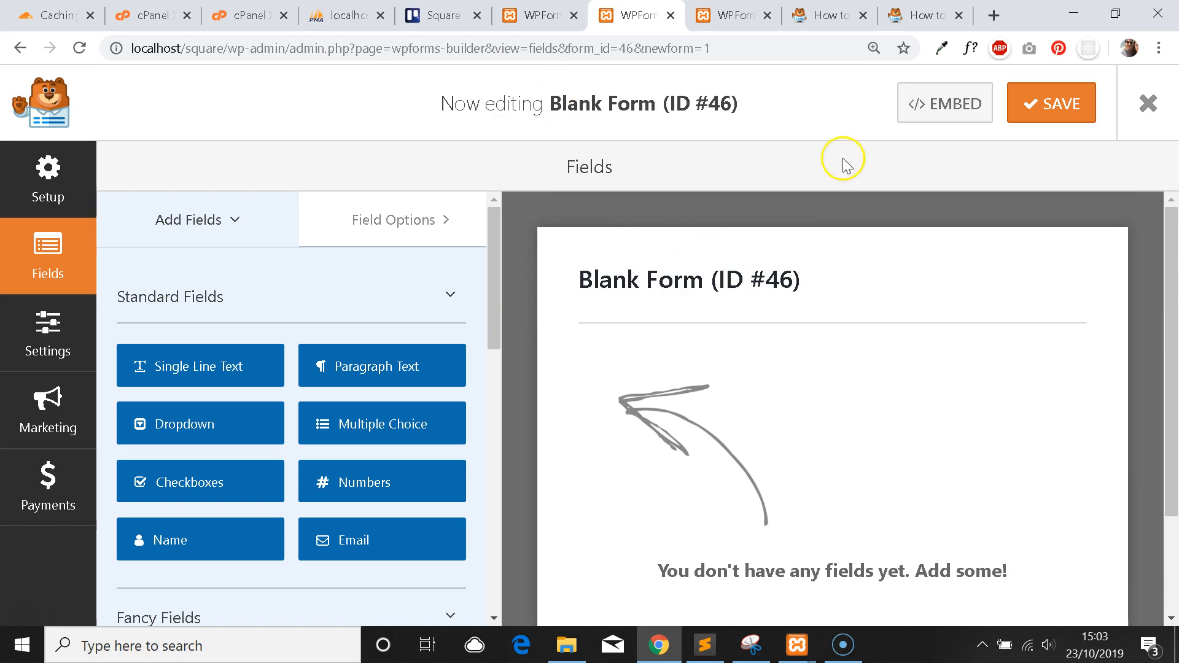
{"action": "scroll", "coordinate": [690, 305], "scroll_direction": "down", "scroll_amount": 2}
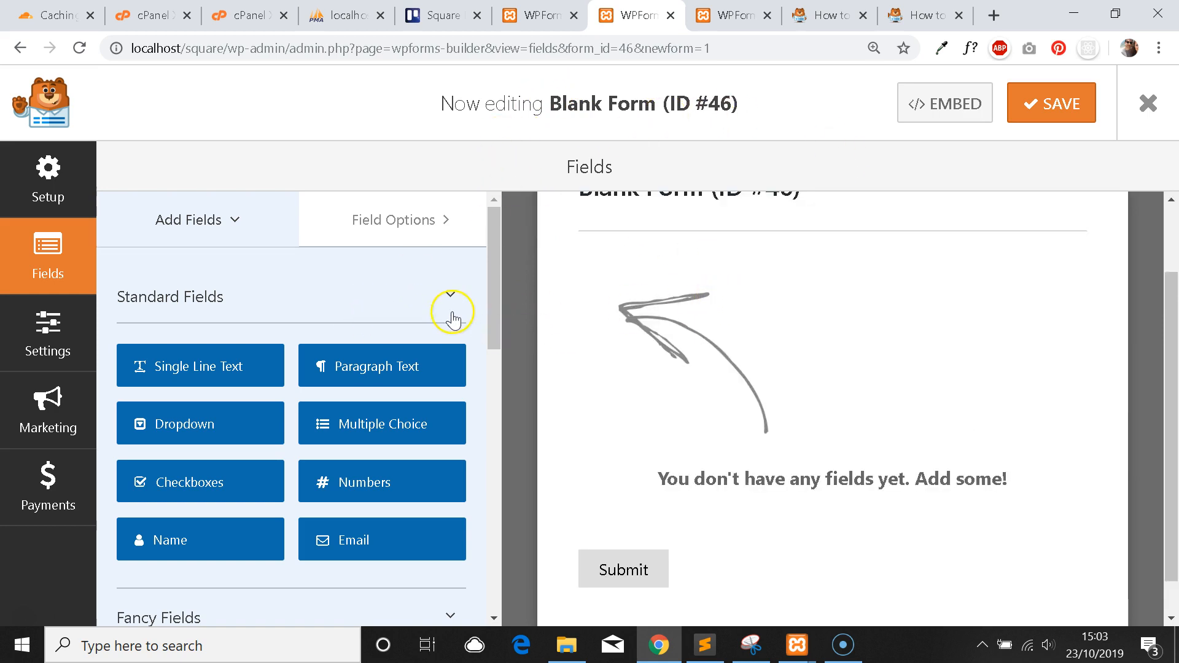
{"action": "scroll", "coordinate": [596, 317], "scroll_direction": "down", "scroll_amount": 1}
{"action": "scroll", "coordinate": [583, 328], "scroll_direction": "up", "scroll_amount": 3}
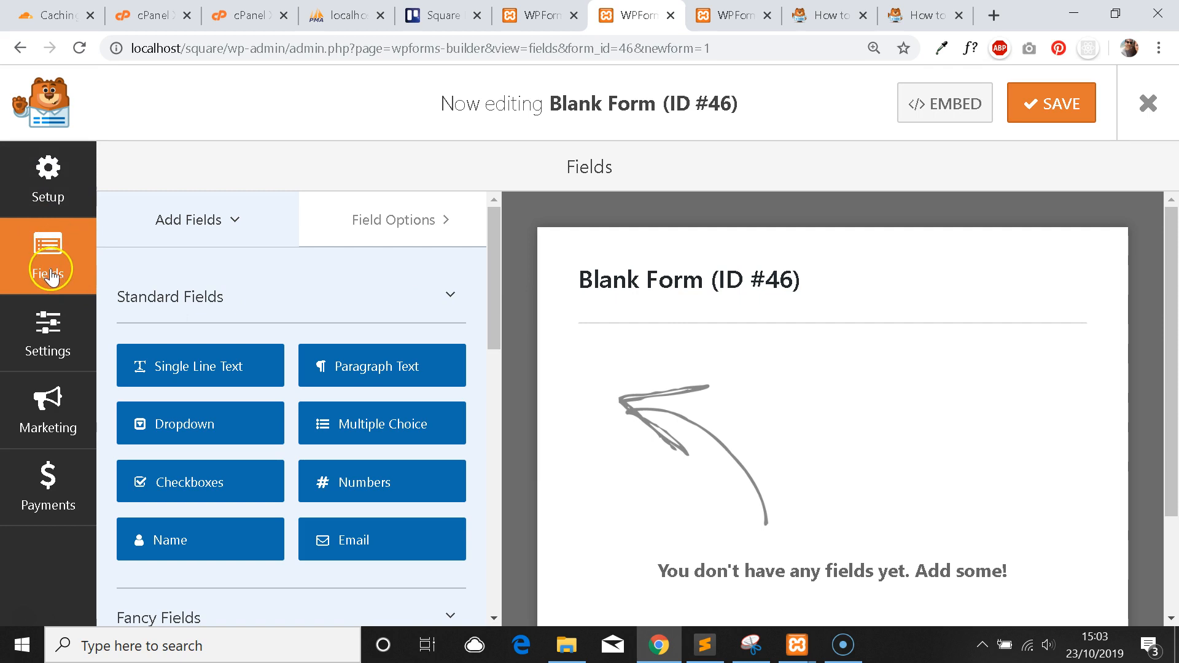
{"action": "left_click", "coordinate": [62, 202]}
{"action": "scroll", "coordinate": [337, 274], "scroll_direction": "down", "scroll_amount": 1}
{"action": "scroll", "coordinate": [452, 264], "scroll_direction": "up", "scroll_amount": 1}
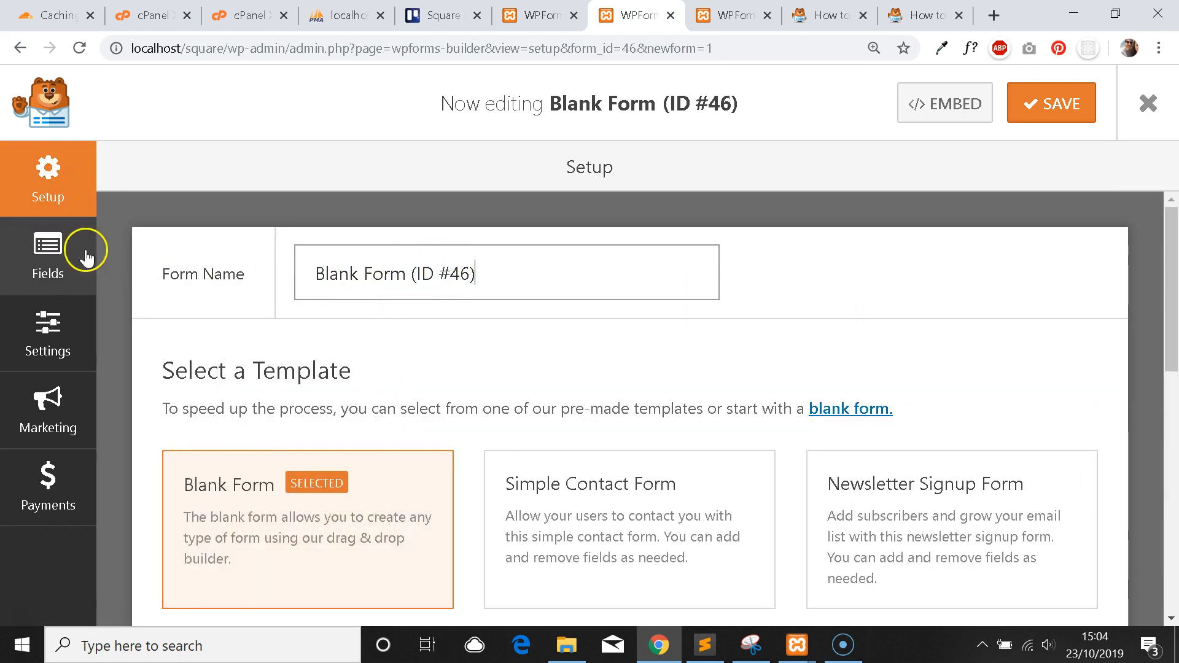
Browse the Fields, Settings, Payments and Marketing panels, ending on the marketing integrations list.
{"action": "left_click", "coordinate": [67, 248]}
{"action": "left_click", "coordinate": [53, 334]}
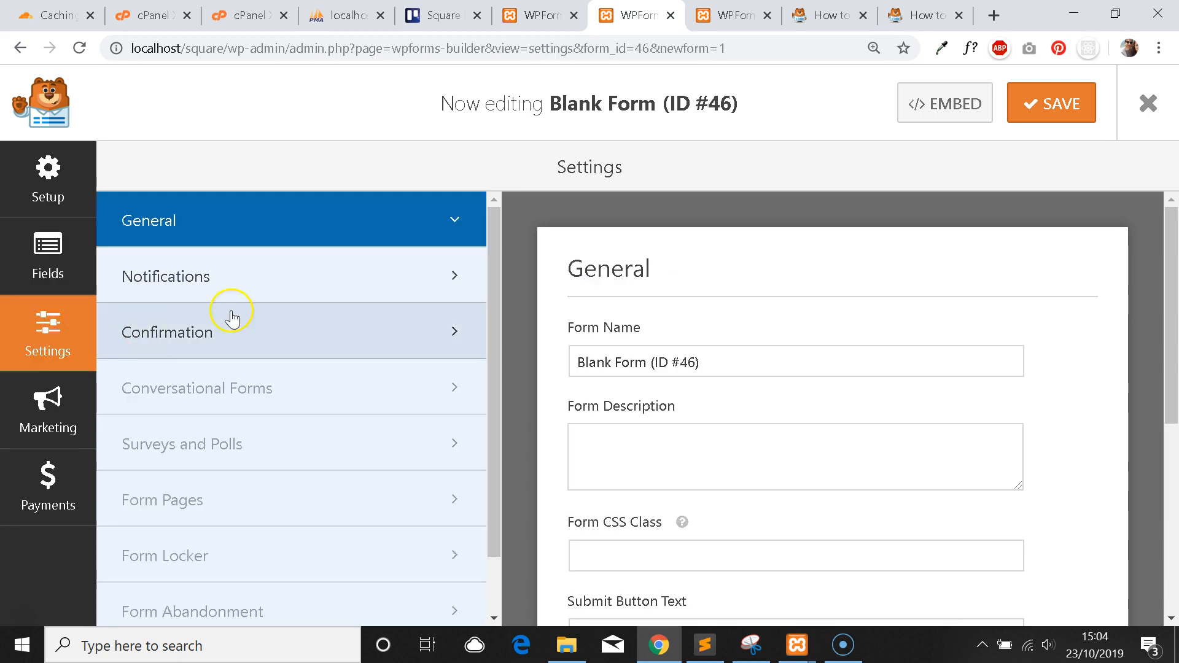
{"action": "left_click", "coordinate": [54, 407]}
{"action": "left_click", "coordinate": [48, 488]}
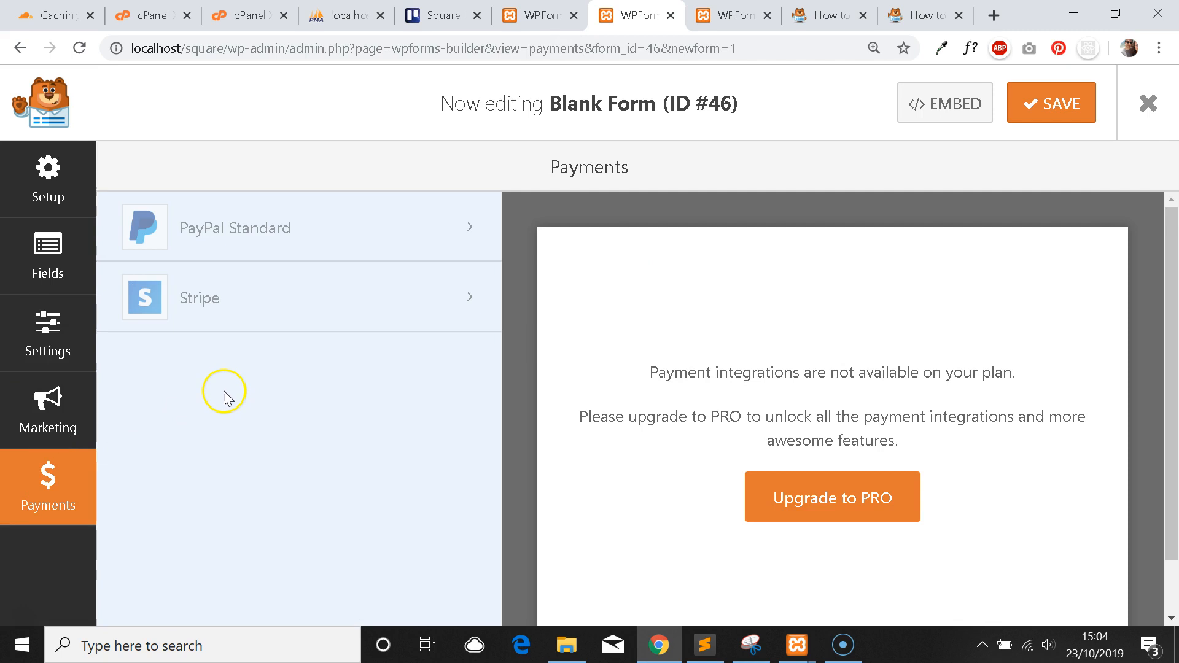
{"action": "left_click", "coordinate": [58, 432]}
{"action": "left_click", "coordinate": [48, 484]}
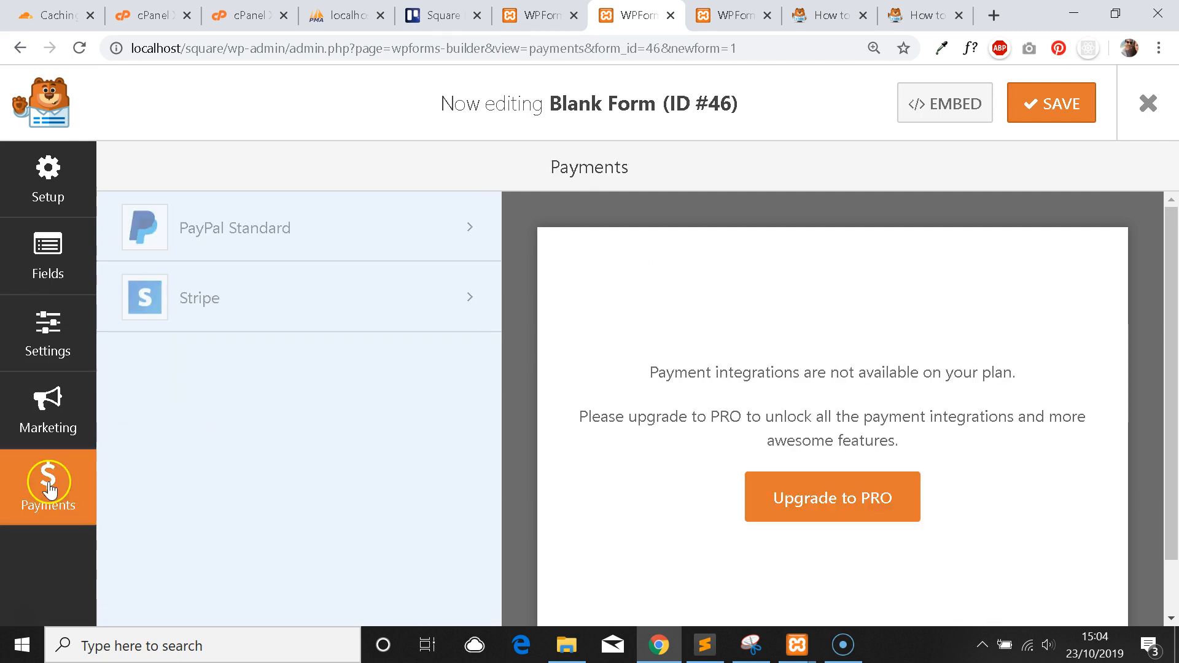
{"action": "left_click", "coordinate": [60, 432]}
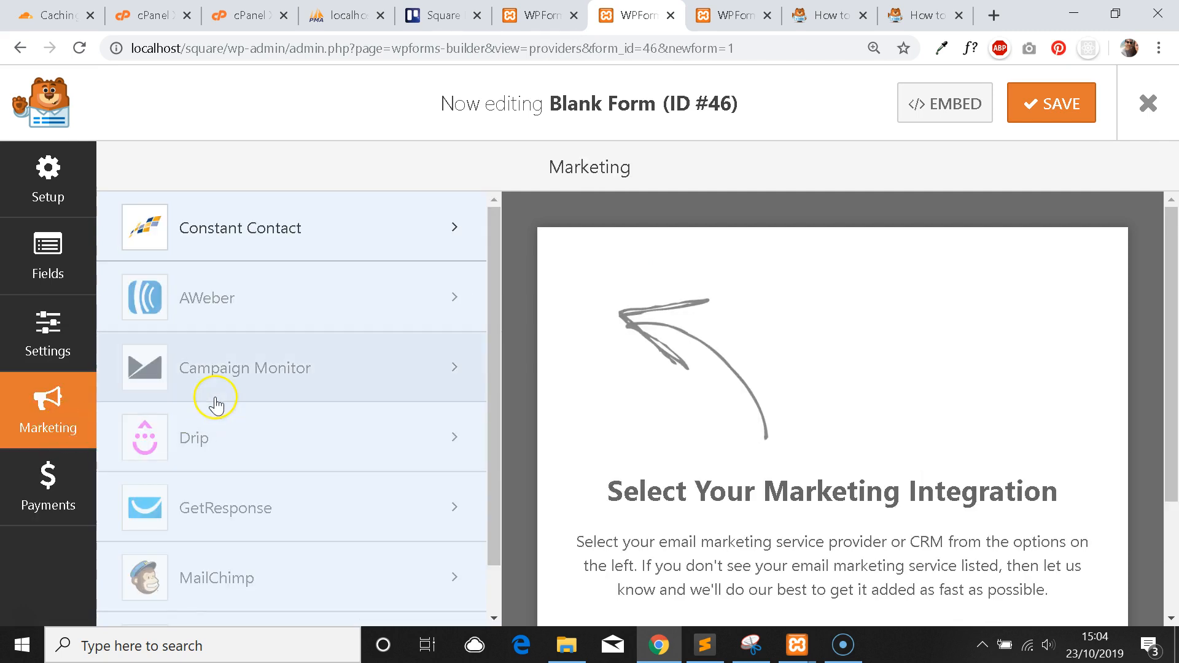
{"action": "scroll", "coordinate": [331, 319], "scroll_direction": "down", "scroll_amount": 1}
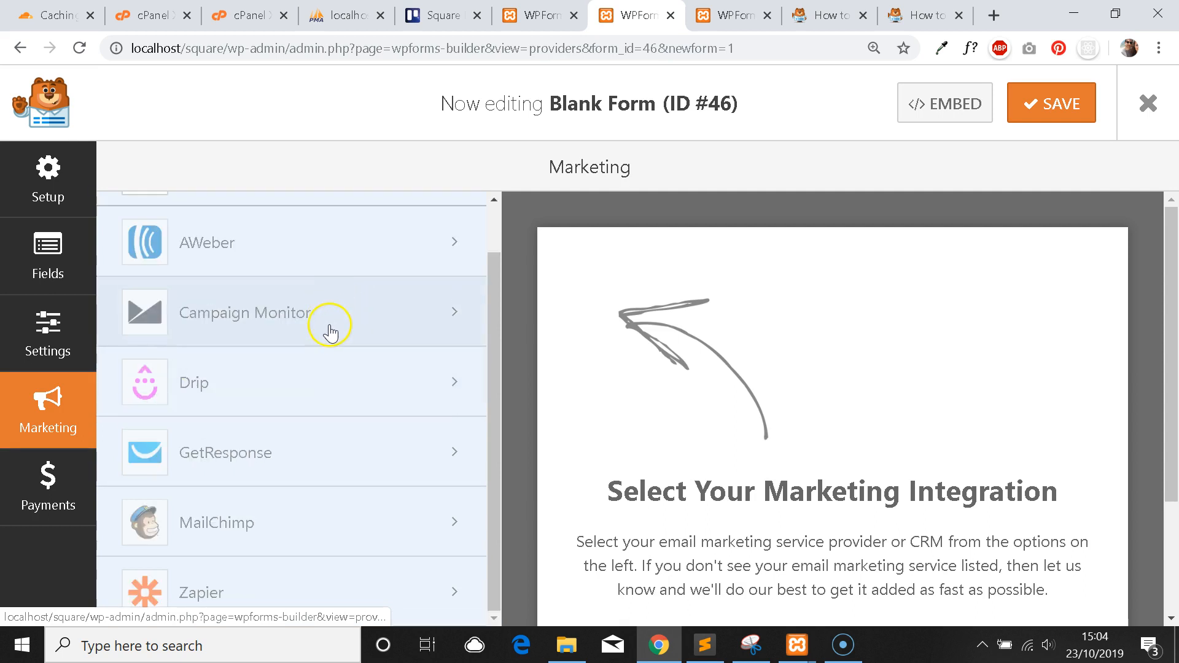
{"action": "scroll", "coordinate": [324, 377], "scroll_direction": "up", "scroll_amount": 1}
{"action": "scroll", "coordinate": [272, 368], "scroll_direction": "down", "scroll_amount": 1}
{"action": "scroll", "coordinate": [277, 348], "scroll_direction": "up", "scroll_amount": 1}
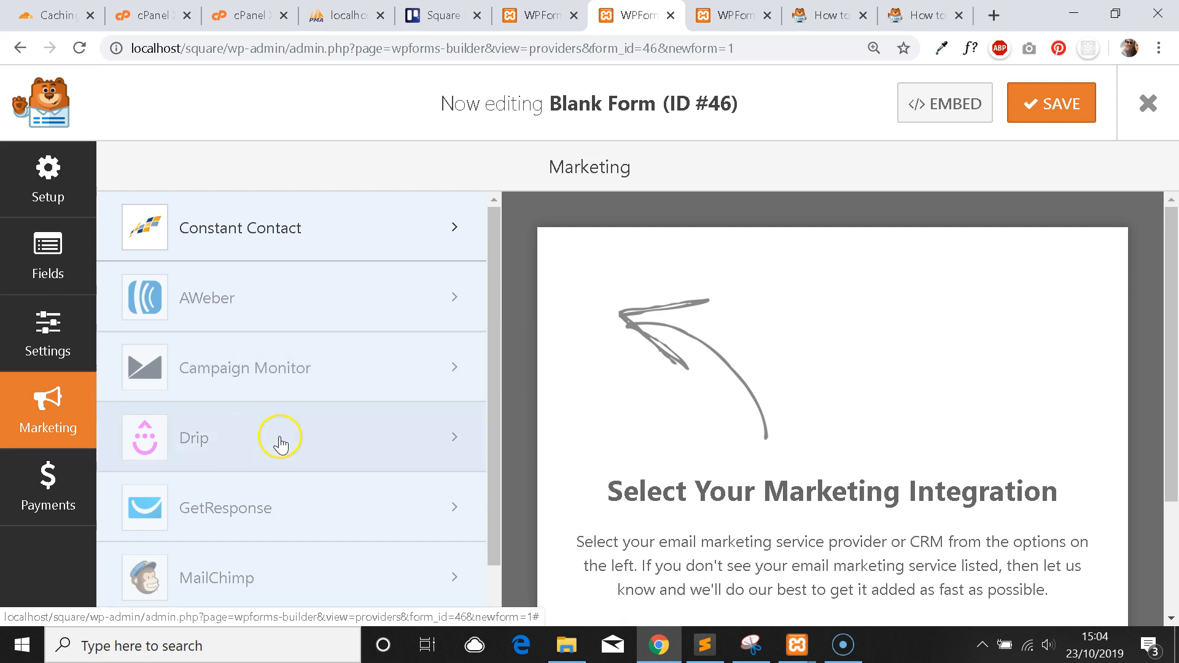
{"action": "scroll", "coordinate": [284, 439], "scroll_direction": "down", "scroll_amount": 1}
Try the Drip marketing integration and dismiss its upgrade notice.
{"action": "left_click", "coordinate": [274, 393]}
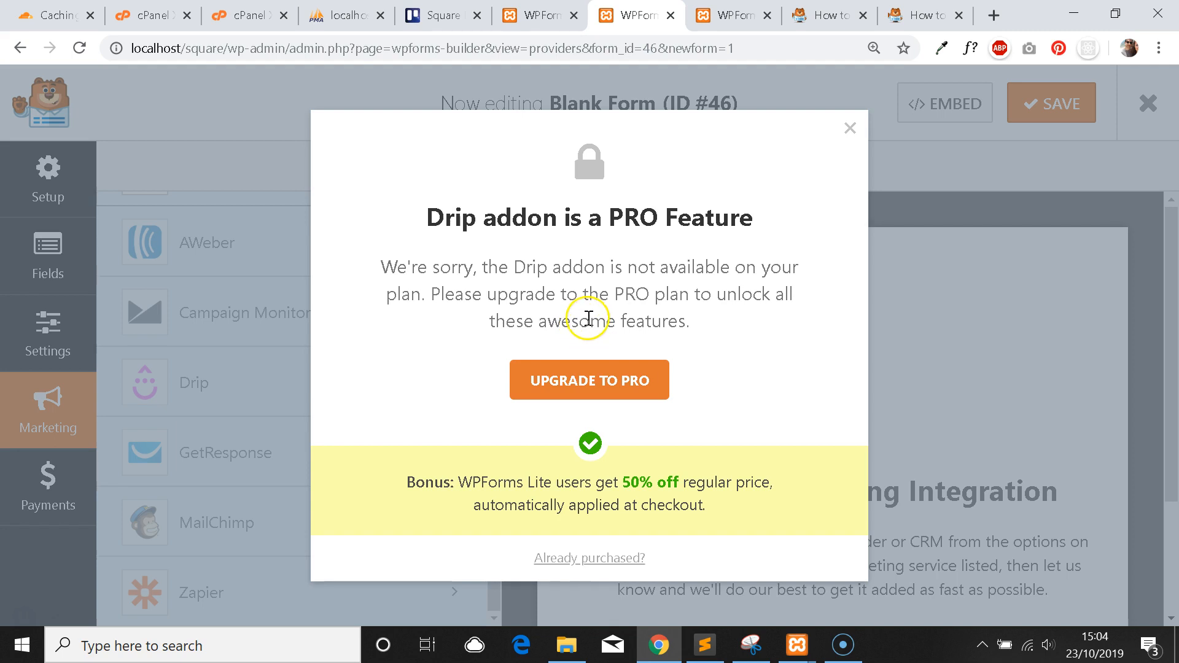
{"action": "left_click", "coordinate": [849, 128]}
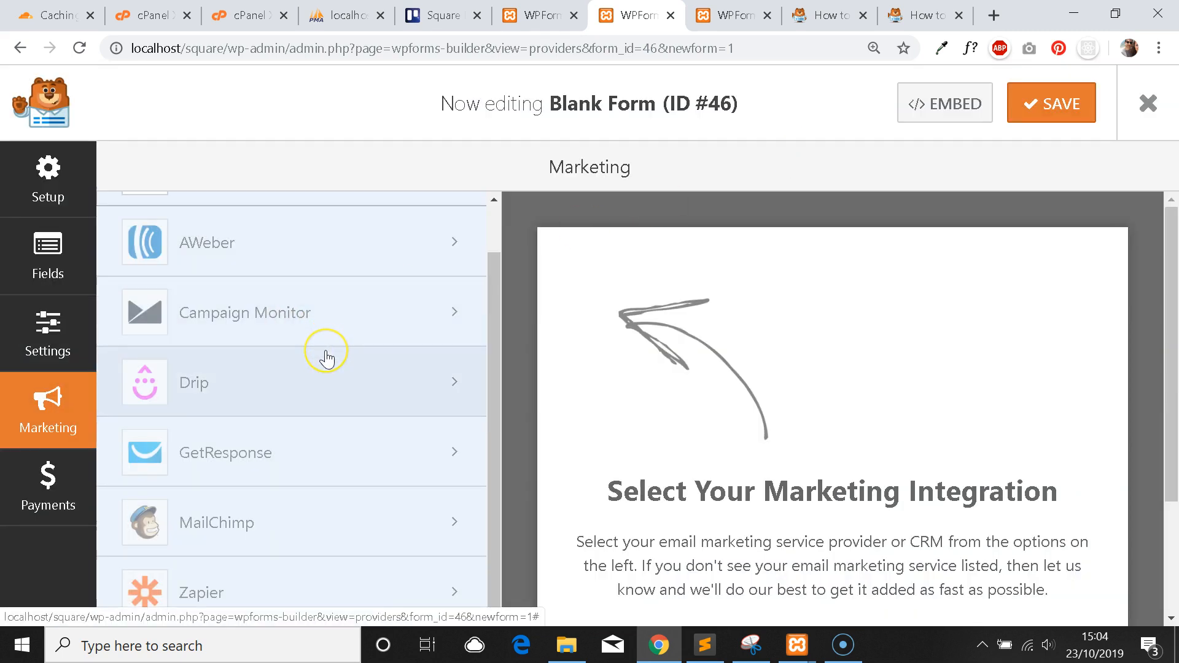
{"action": "scroll", "coordinate": [327, 359], "scroll_direction": "up", "scroll_amount": 1}
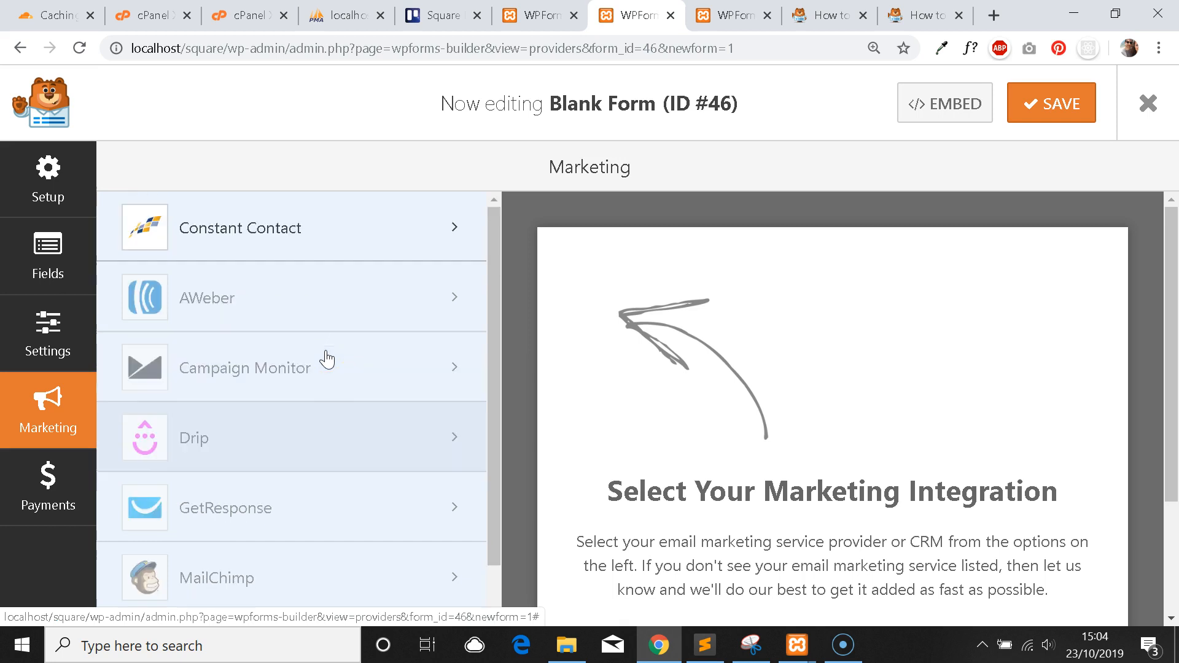
{"action": "scroll", "coordinate": [326, 361], "scroll_direction": "down", "scroll_amount": 1}
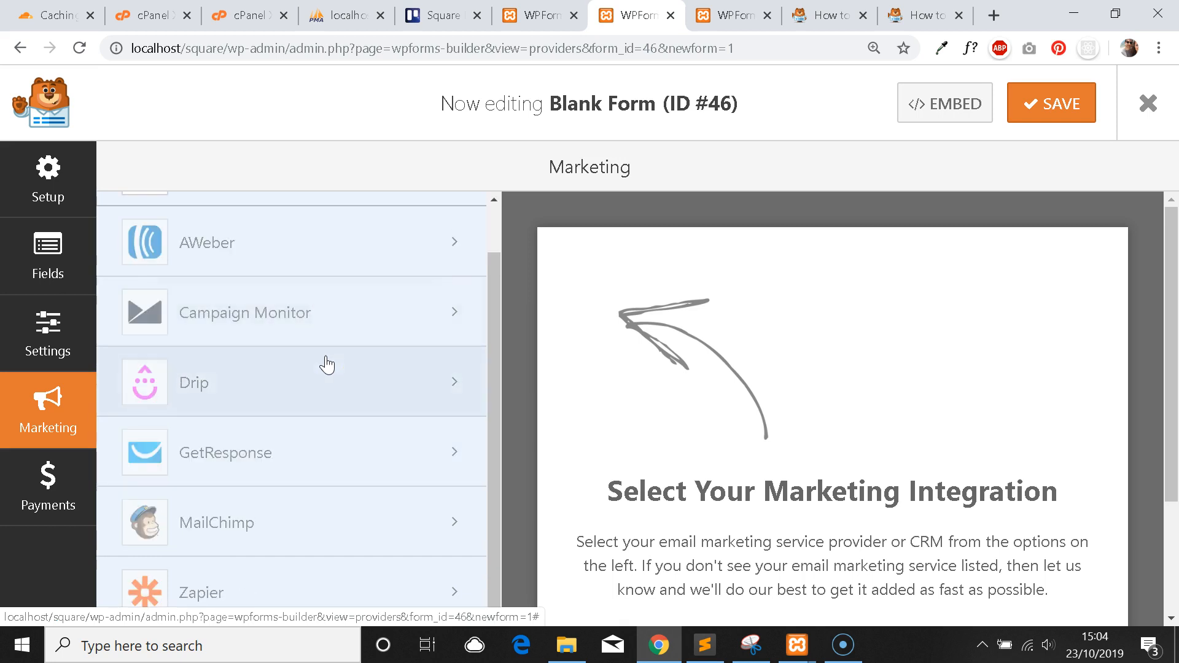
{"action": "scroll", "coordinate": [326, 365], "scroll_direction": "up", "scroll_amount": 1}
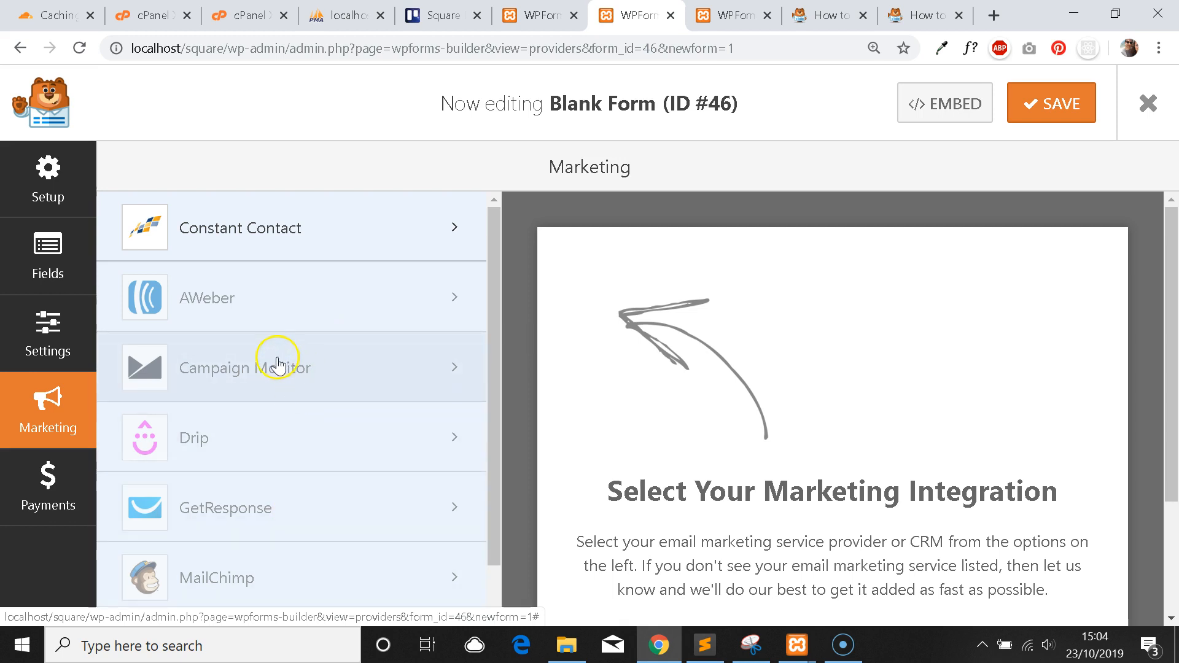
Try Stripe under Payments, dismiss the upgrade notice, and go to the form's General settings.
{"action": "left_click", "coordinate": [77, 488]}
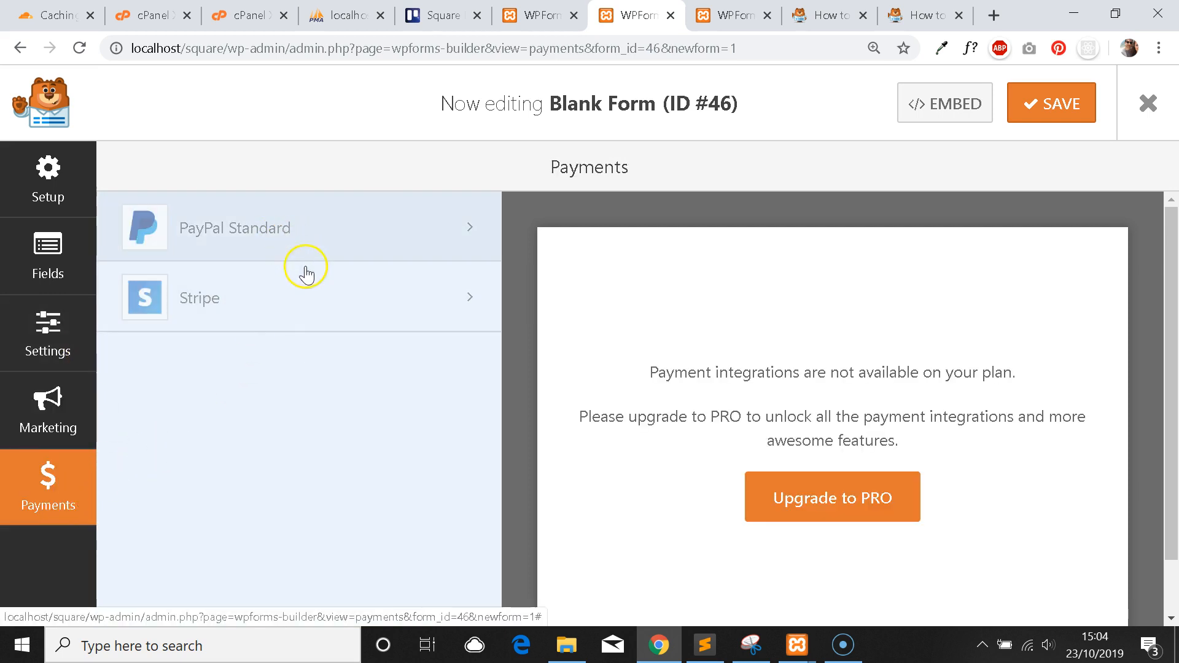
{"action": "left_click", "coordinate": [305, 310]}
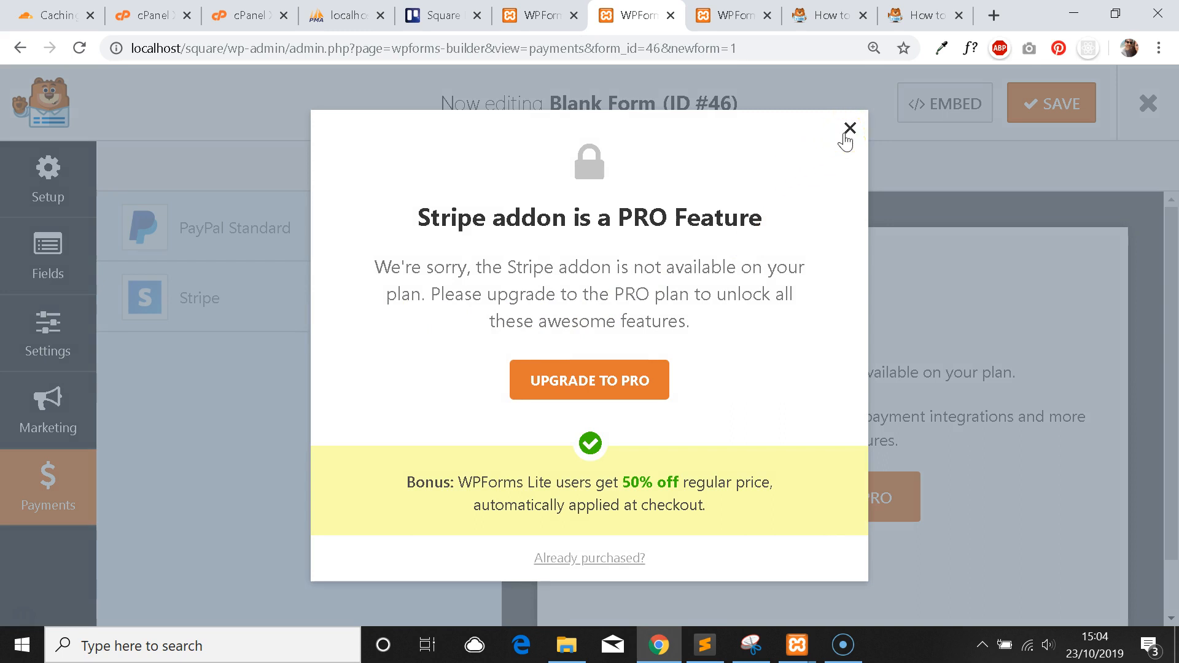
{"action": "left_click", "coordinate": [846, 132]}
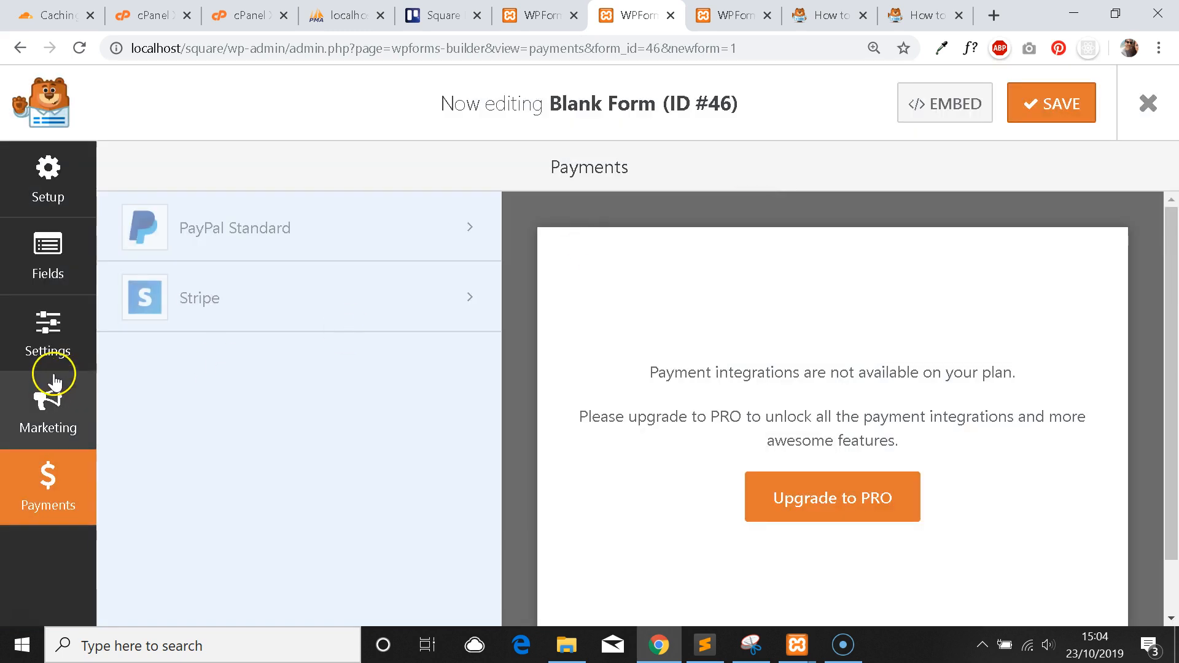
{"action": "left_click", "coordinate": [48, 279]}
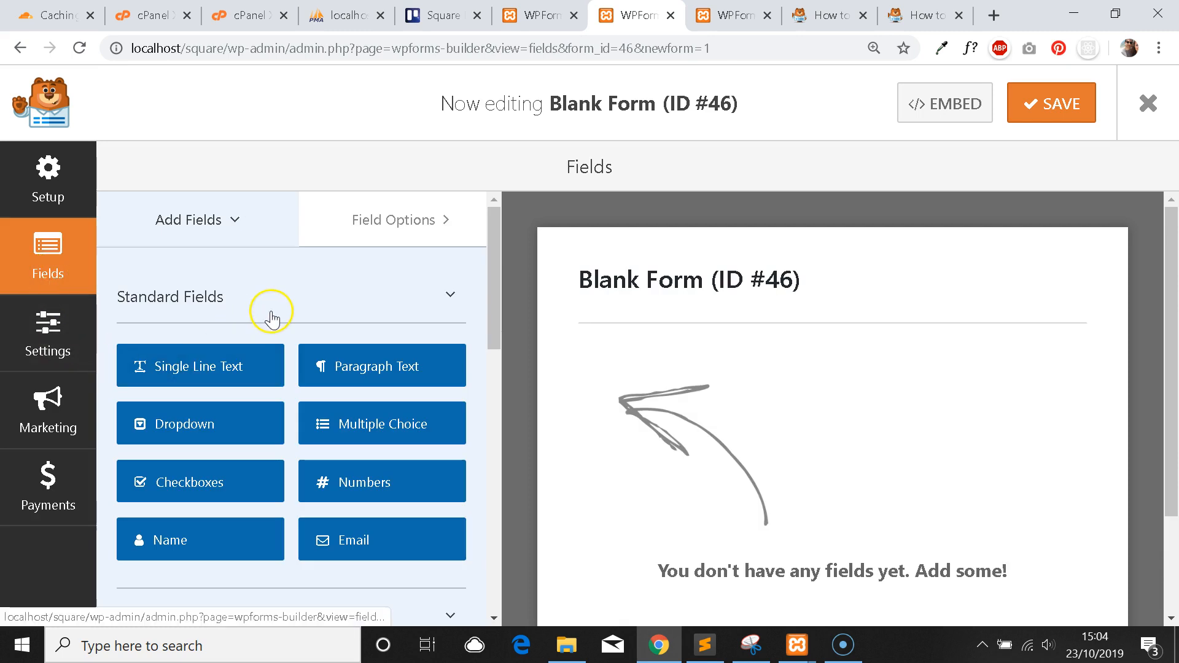
{"action": "left_click", "coordinate": [49, 331]}
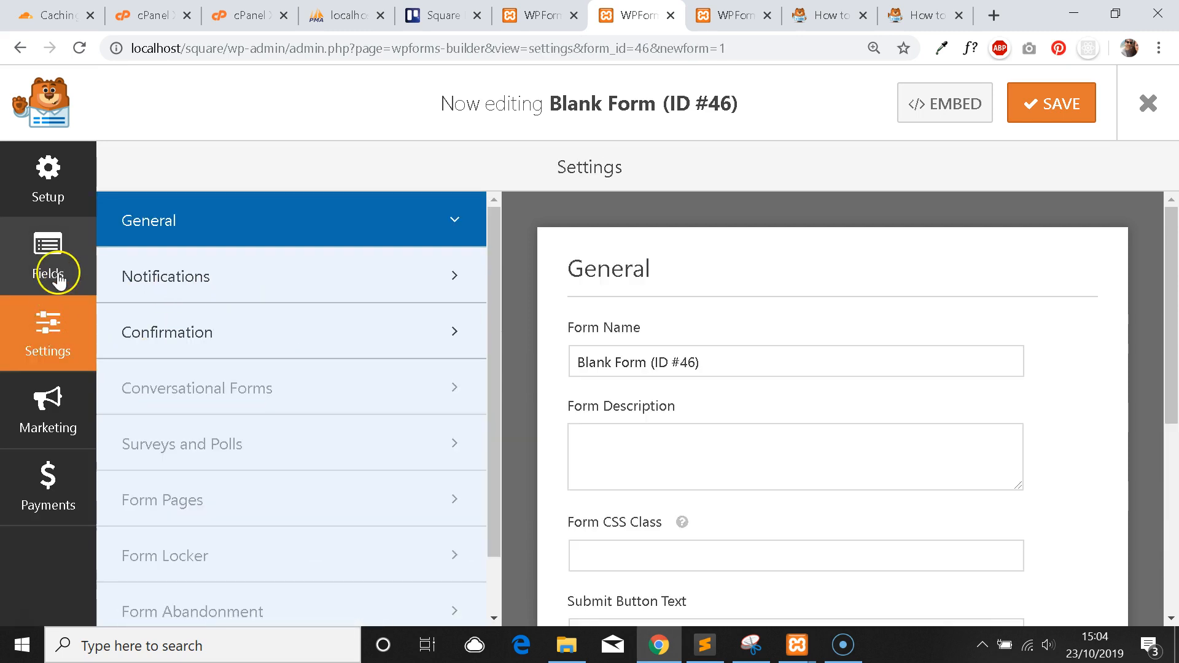
Return to the Fields panel and look over the Standard Fields beside the empty form.
{"action": "left_click", "coordinate": [64, 279]}
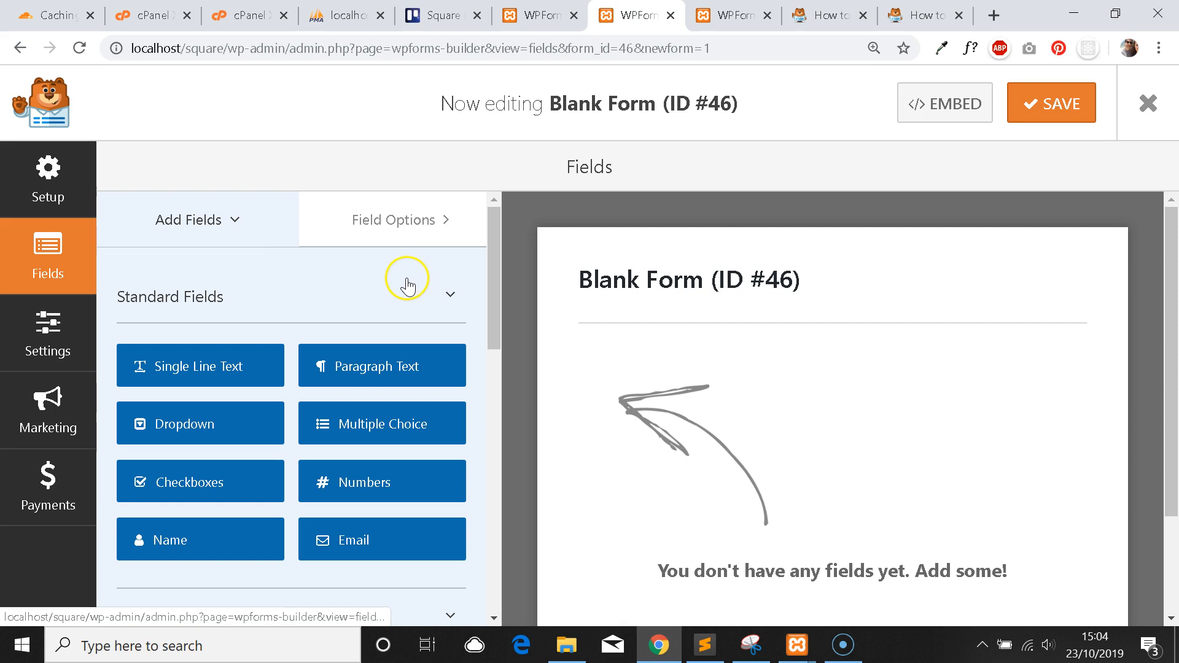
{"action": "scroll", "coordinate": [410, 298], "scroll_direction": "down", "scroll_amount": 2}
{"action": "scroll", "coordinate": [407, 368], "scroll_direction": "down", "scroll_amount": 6}
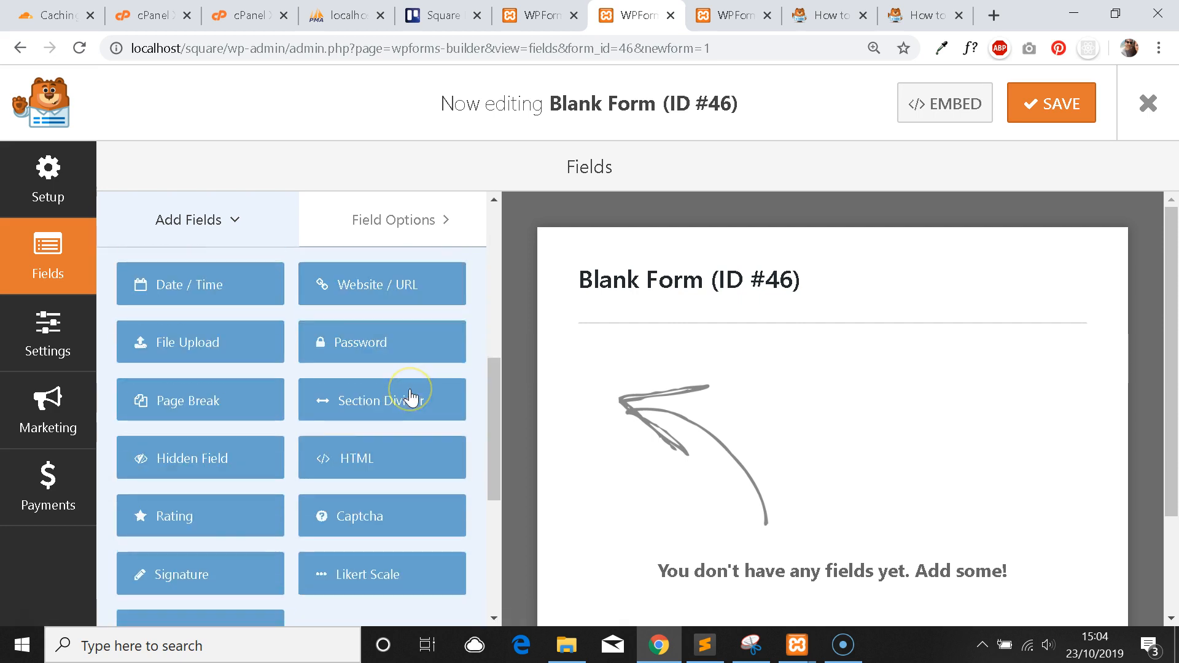
{"action": "scroll", "coordinate": [410, 399], "scroll_direction": "up", "scroll_amount": 3}
{"action": "scroll", "coordinate": [405, 399], "scroll_direction": "up", "scroll_amount": 5}
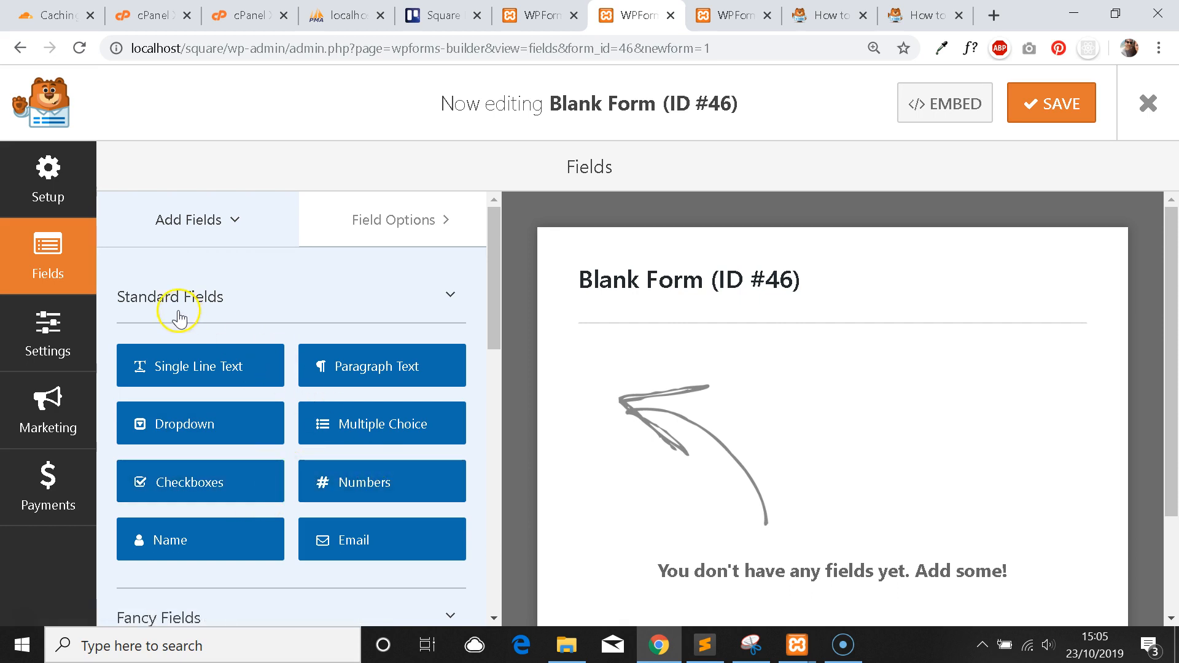
{"action": "scroll", "coordinate": [731, 319], "scroll_direction": "down", "scroll_amount": 2}
{"action": "scroll", "coordinate": [736, 321], "scroll_direction": "up", "scroll_amount": 2}
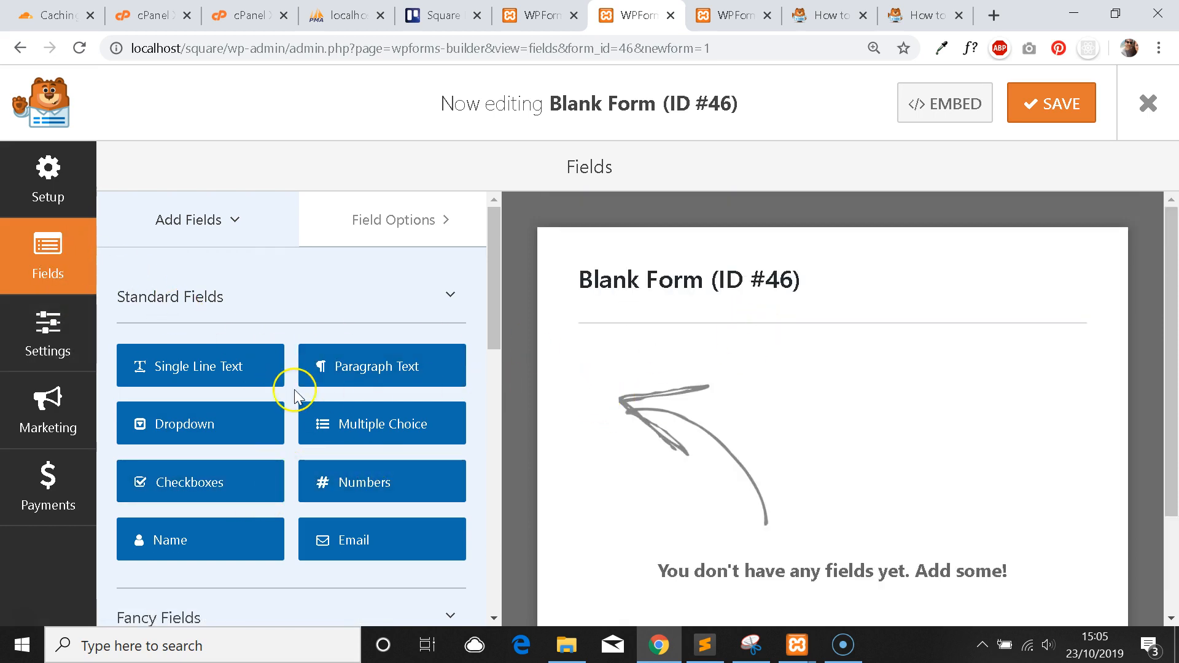
Drag Single Line Text and Email fields into the form and inspect each field's options.
{"action": "left_click_drag", "start_coordinate": [173, 376], "coordinate": [669, 382]}
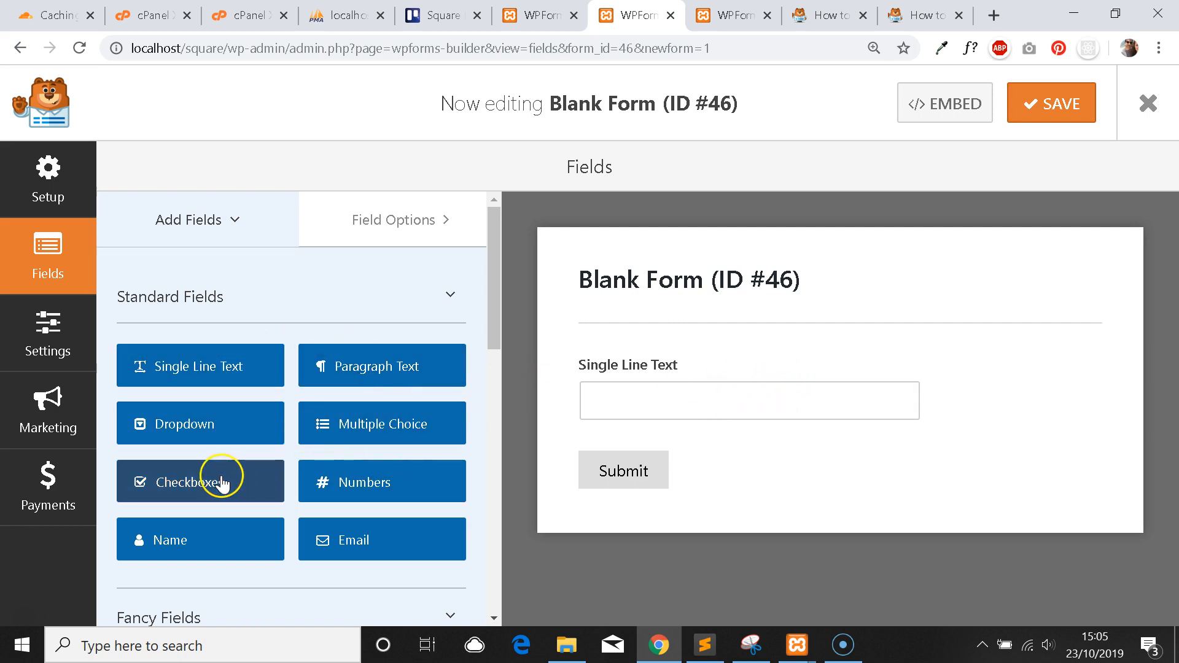
{"action": "left_click_drag", "start_coordinate": [342, 545], "coordinate": [611, 455]}
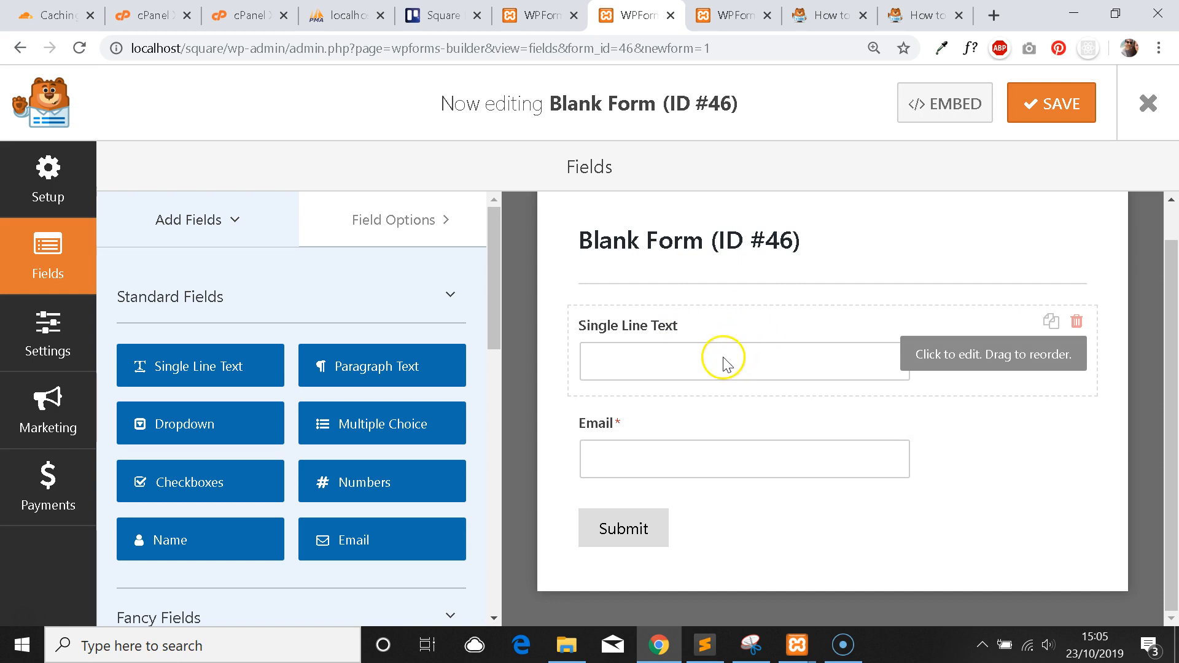
{"action": "left_click", "coordinate": [726, 364]}
{"action": "left_click", "coordinate": [695, 408]}
{"action": "left_click", "coordinate": [720, 364]}
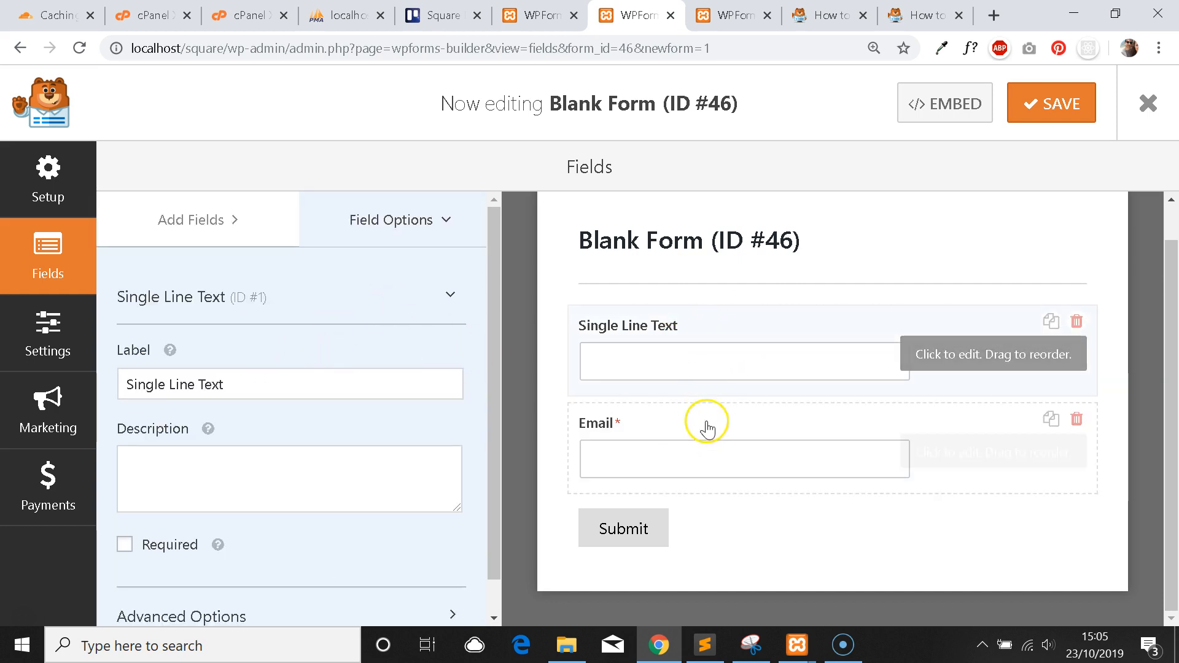
{"action": "left_click", "coordinate": [712, 439]}
{"action": "left_click", "coordinate": [735, 350]}
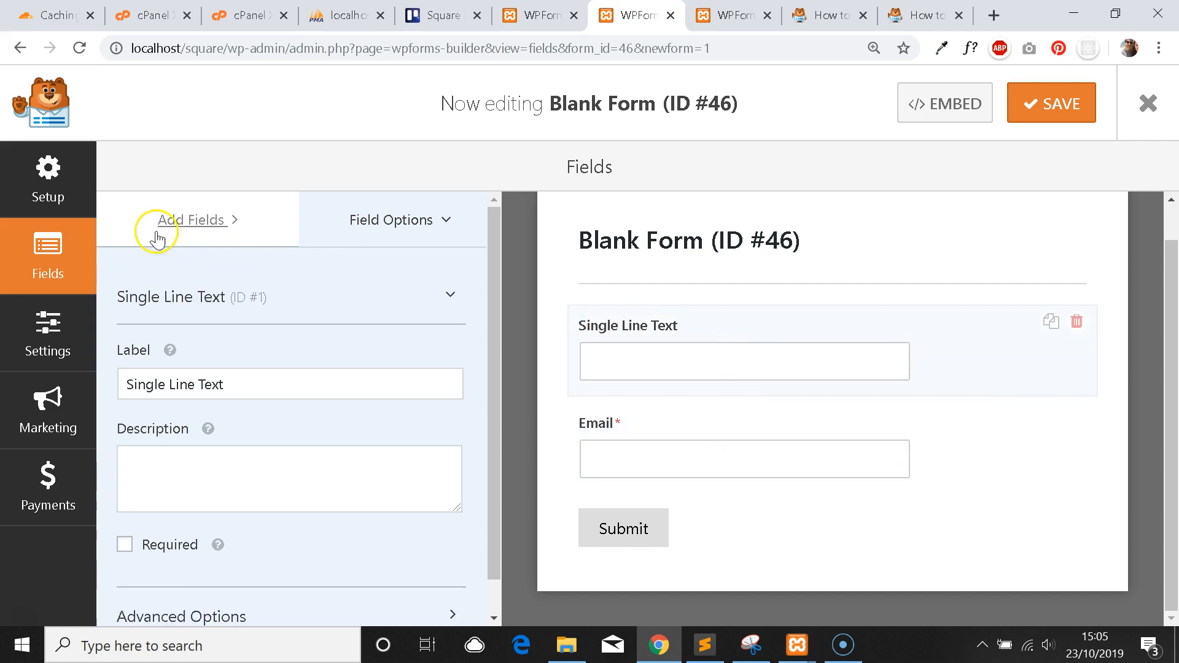
Glance at the form settings, then return to the Add Fields list in the builder.
{"action": "scroll", "coordinate": [337, 281], "scroll_direction": "down", "scroll_amount": 1}
{"action": "scroll", "coordinate": [314, 336], "scroll_direction": "up", "scroll_amount": 1}
{"action": "left_click", "coordinate": [46, 319]}
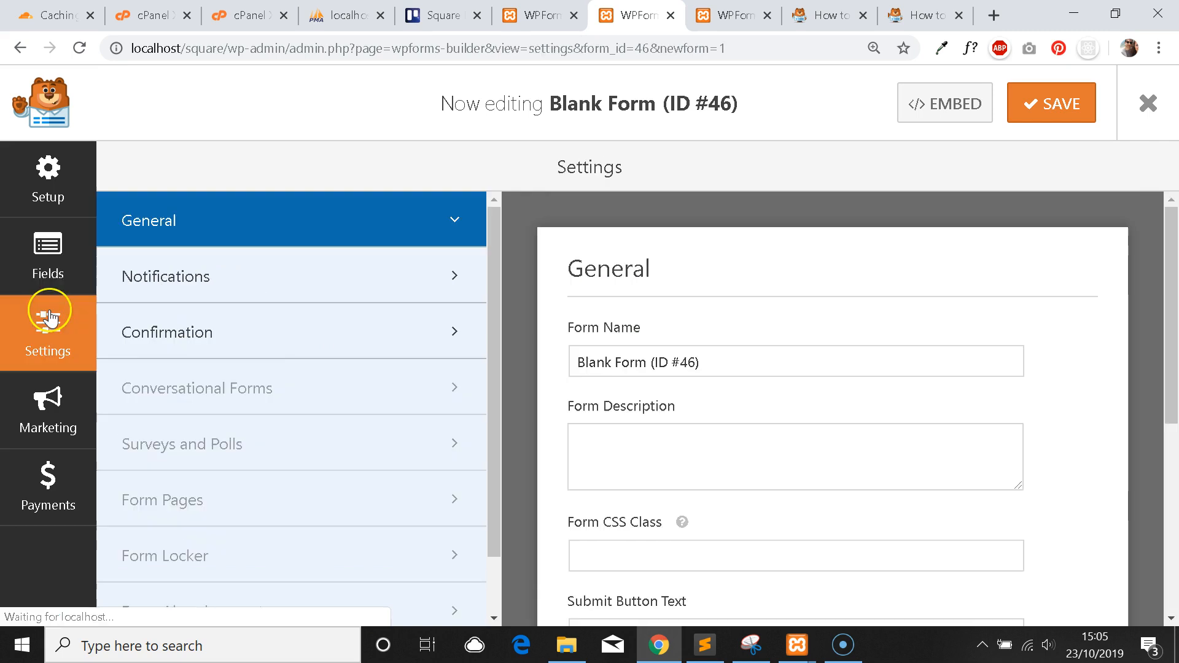
{"action": "left_click", "coordinate": [47, 263]}
{"action": "left_click", "coordinate": [253, 238]}
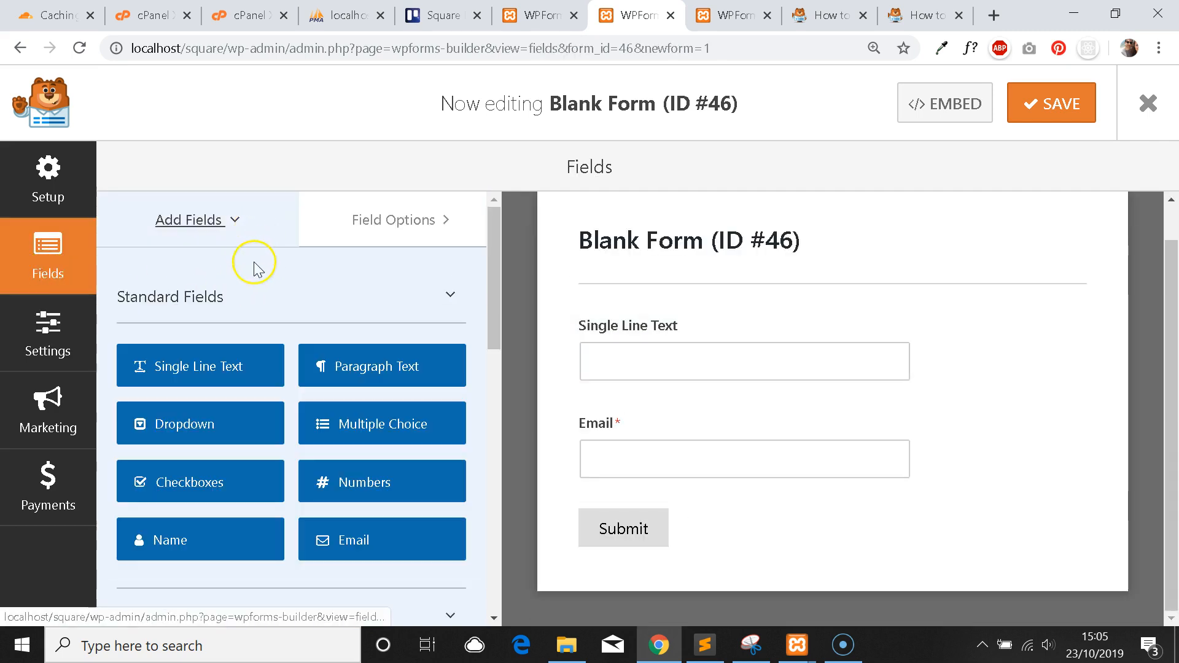
{"action": "scroll", "coordinate": [292, 326], "scroll_direction": "down", "scroll_amount": 2}
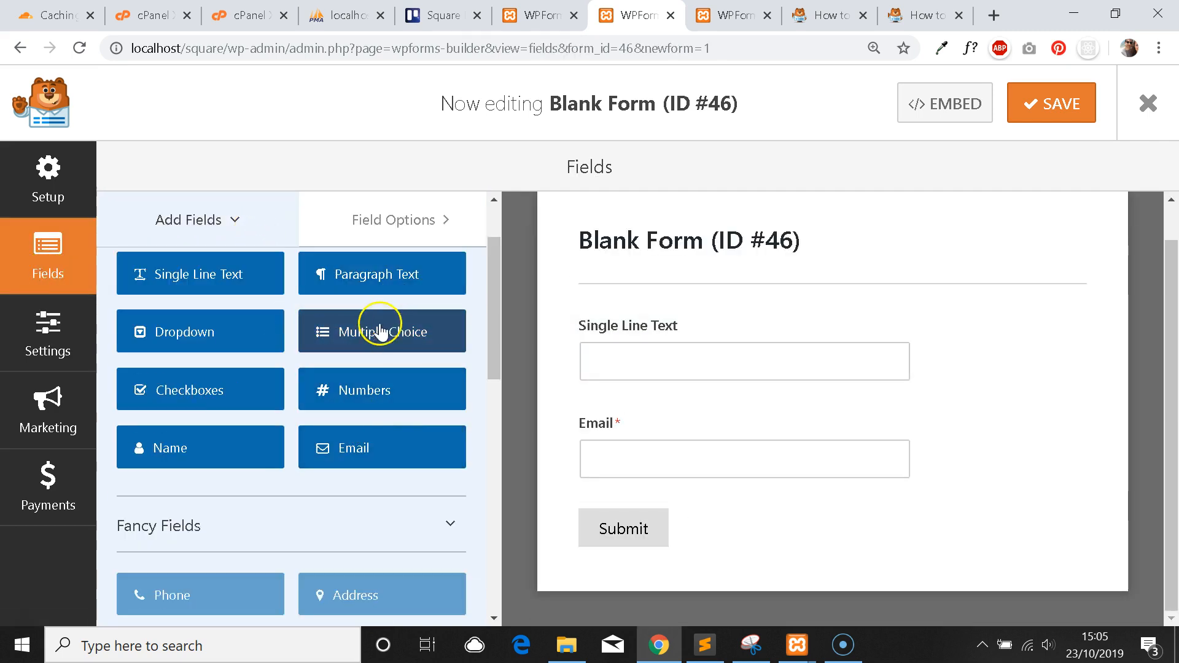
Drag Paragraph Text from Standard Fields into the form below the Email field.
{"action": "scroll", "coordinate": [292, 359], "scroll_direction": "down", "scroll_amount": 2}
{"action": "scroll", "coordinate": [300, 376], "scroll_direction": "up", "scroll_amount": 2}
{"action": "scroll", "coordinate": [318, 381], "scroll_direction": "up", "scroll_amount": 2}
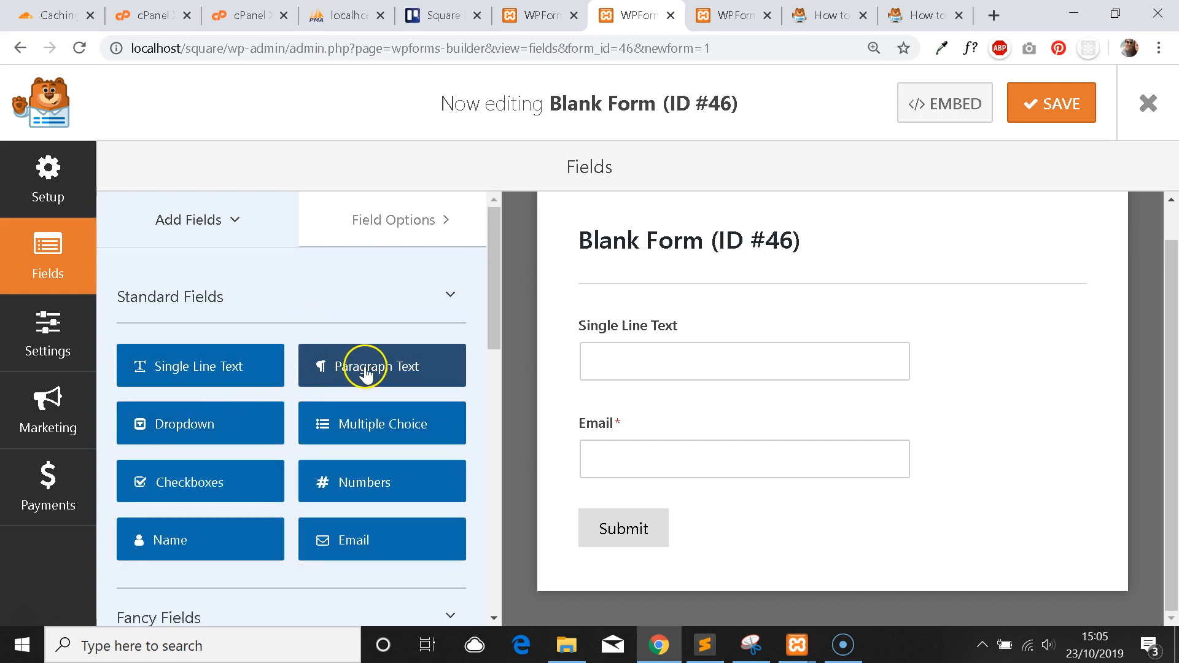
{"action": "left_click_drag", "start_coordinate": [381, 370], "coordinate": [665, 510]}
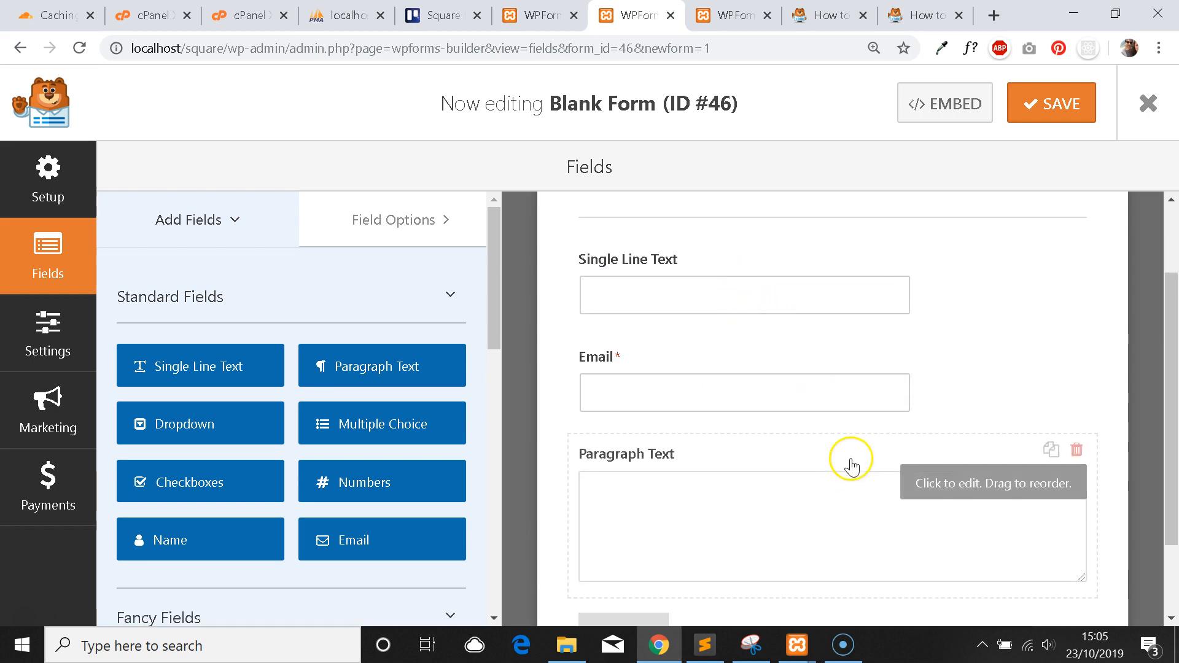
{"action": "scroll", "coordinate": [760, 395], "scroll_direction": "up", "scroll_amount": 3}
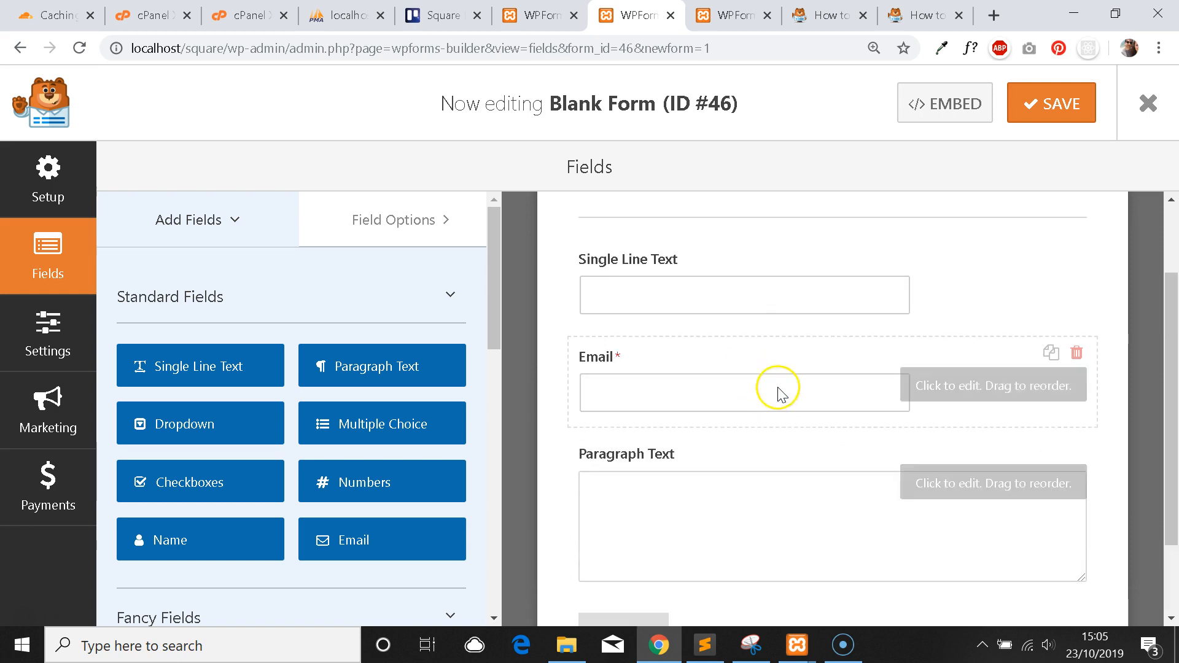
{"action": "scroll", "coordinate": [764, 332], "scroll_direction": "down", "scroll_amount": 3}
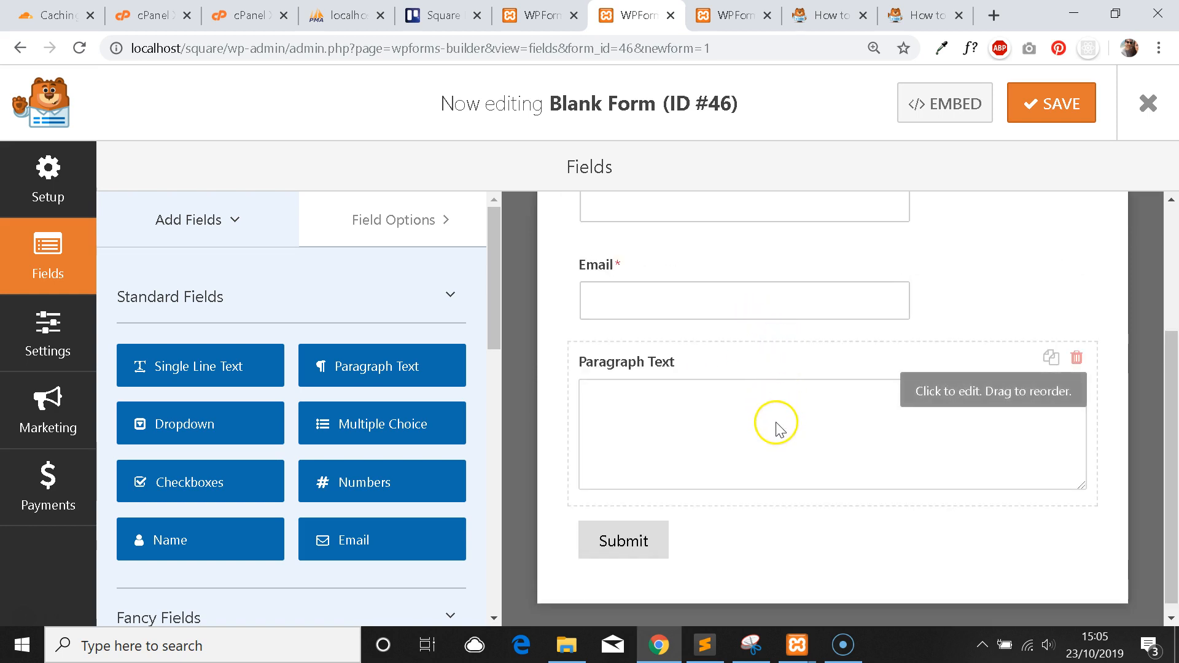
{"action": "scroll", "coordinate": [785, 399], "scroll_direction": "up", "scroll_amount": 2}
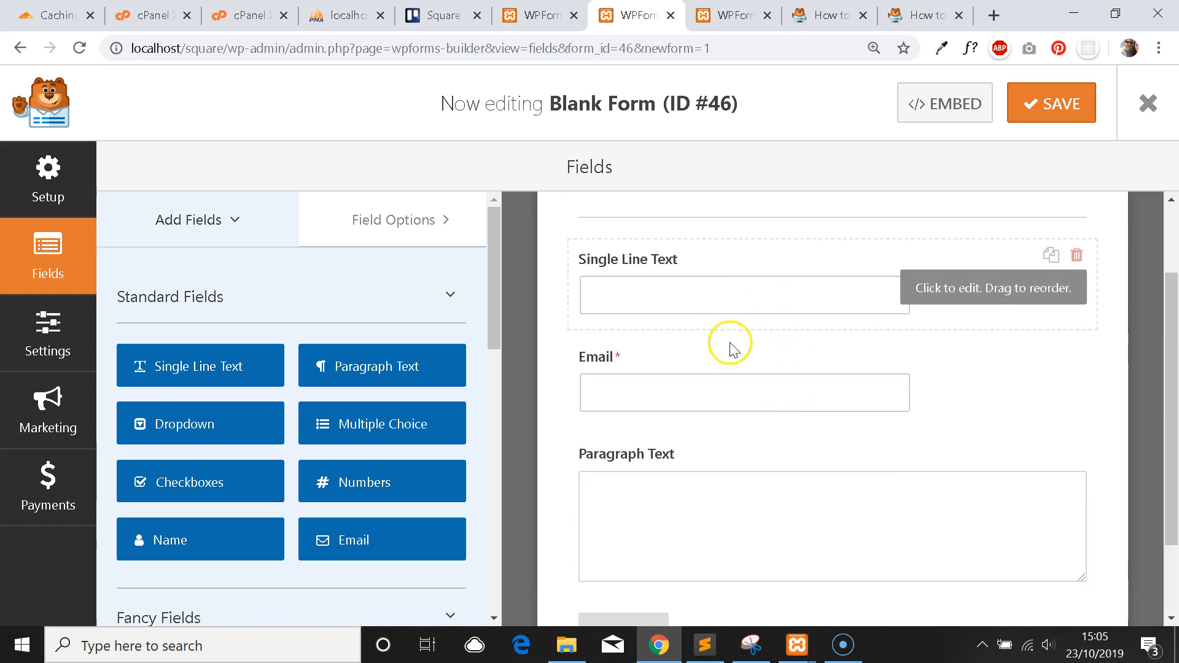
Inspect the Field Options of the Single Line Text, Email and Paragraph Text fields.
{"action": "left_click", "coordinate": [745, 306]}
{"action": "left_click", "coordinate": [713, 390]}
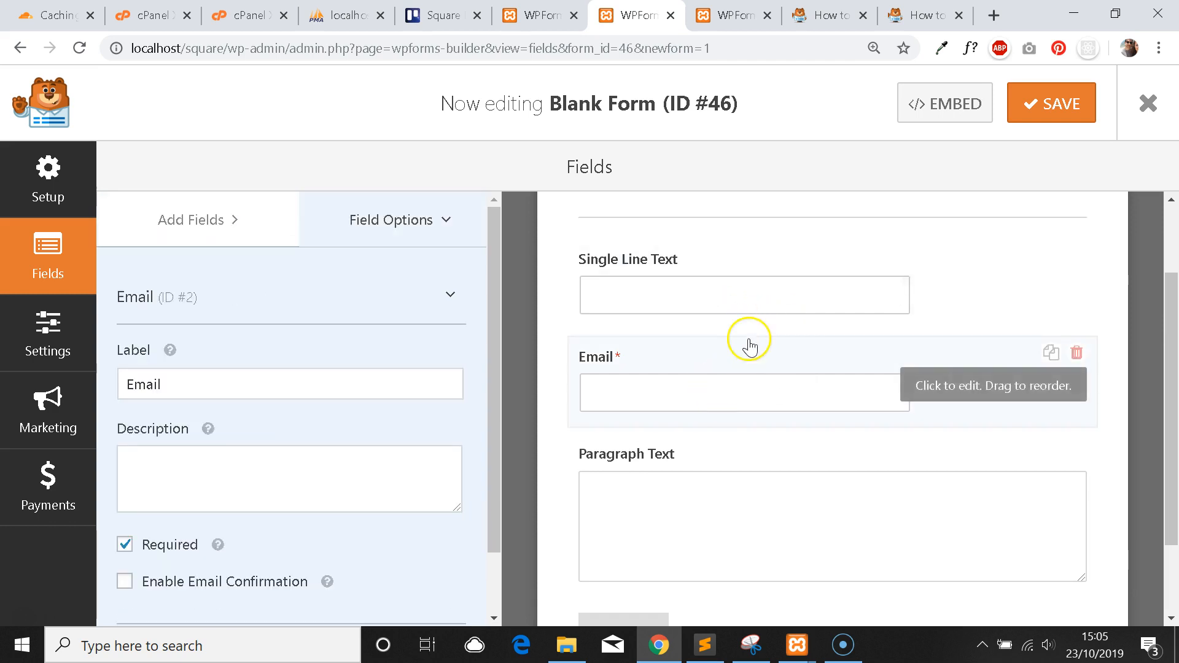
{"action": "scroll", "coordinate": [759, 369], "scroll_direction": "down", "scroll_amount": 2}
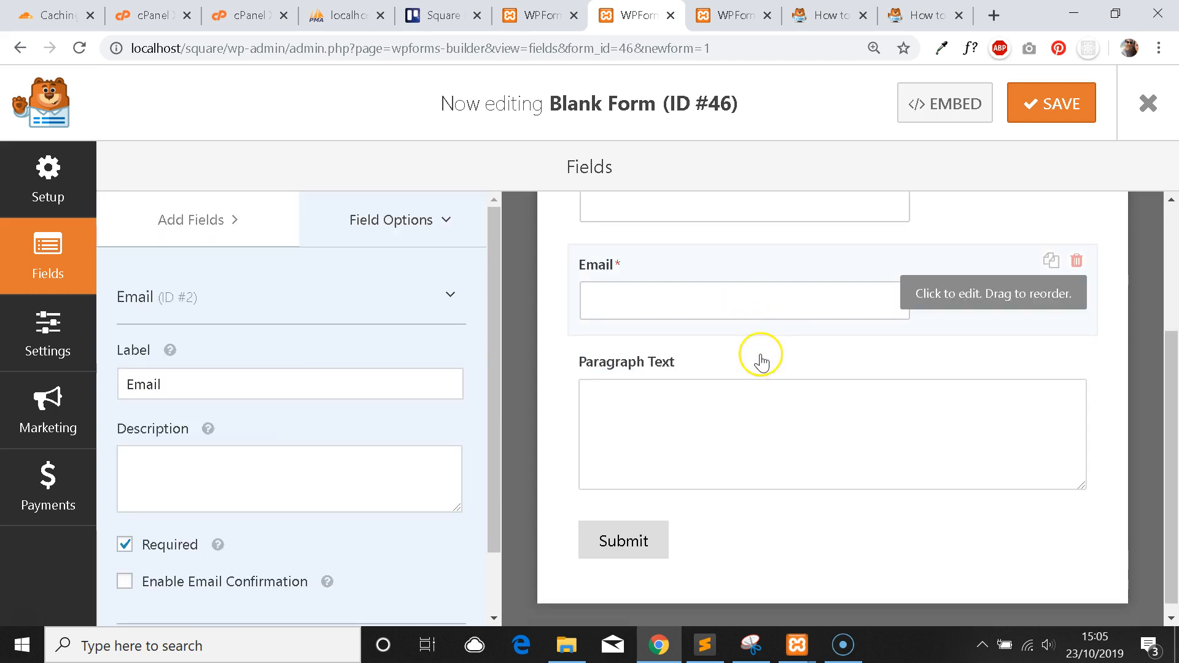
{"action": "left_click", "coordinate": [769, 422]}
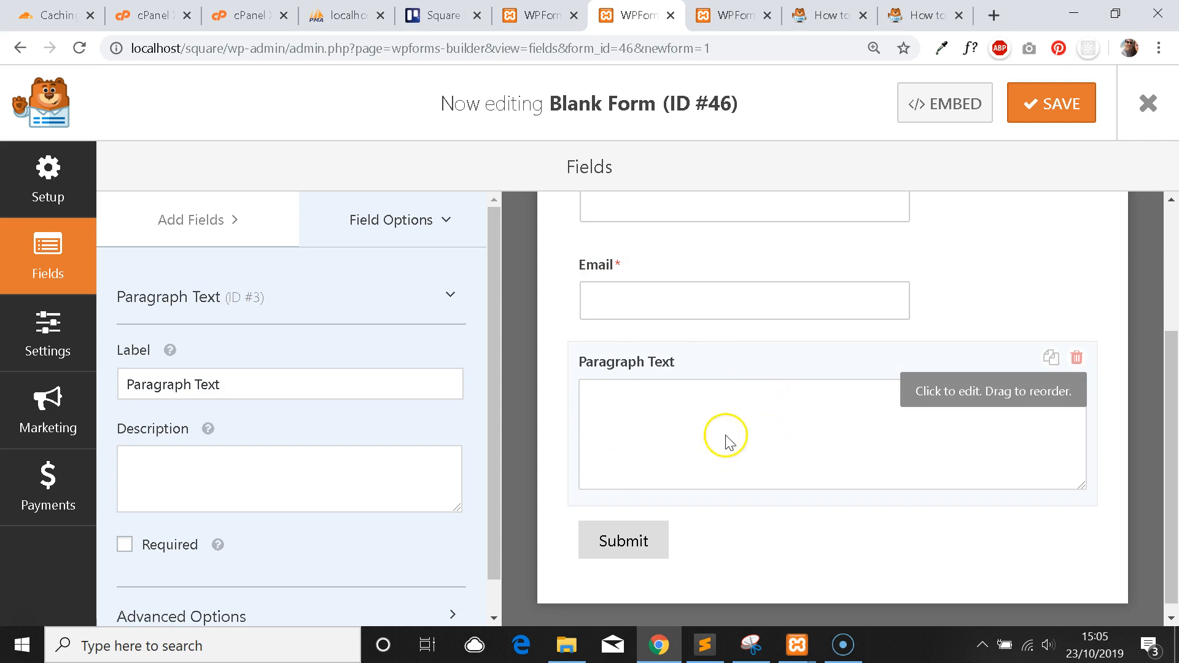
{"action": "scroll", "coordinate": [727, 382], "scroll_direction": "up", "scroll_amount": 4}
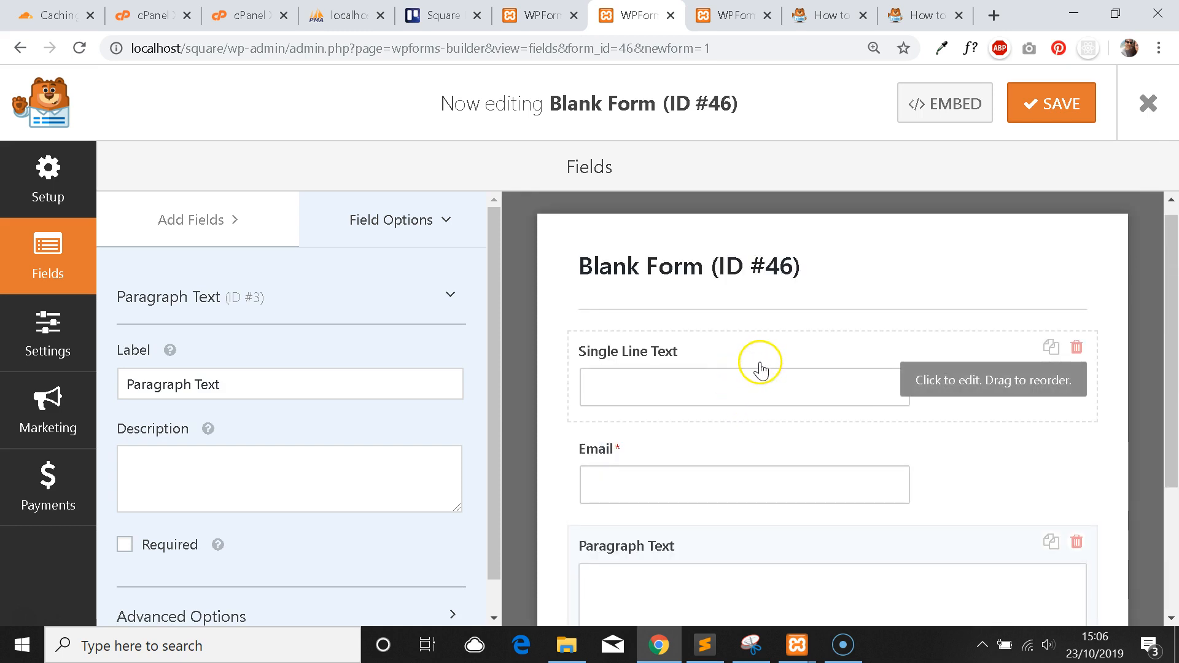
{"action": "scroll", "coordinate": [725, 393], "scroll_direction": "down", "scroll_amount": 2}
{"action": "scroll", "coordinate": [688, 362], "scroll_direction": "up", "scroll_amount": 2}
Switch between Paragraph Text and Single Line Text options, ending on Single Line Text.
{"action": "left_click", "coordinate": [694, 348]}
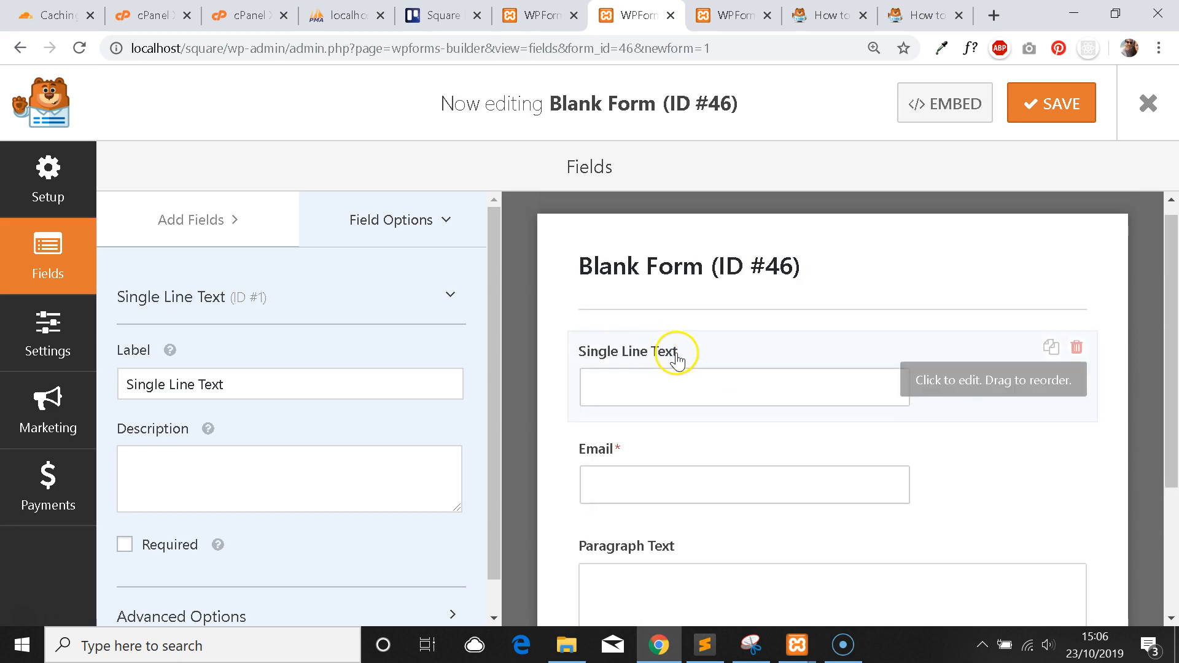
{"action": "scroll", "coordinate": [700, 467], "scroll_direction": "down", "scroll_amount": 2}
{"action": "left_click", "coordinate": [701, 475]}
{"action": "scroll", "coordinate": [699, 429], "scroll_direction": "up", "scroll_amount": 2}
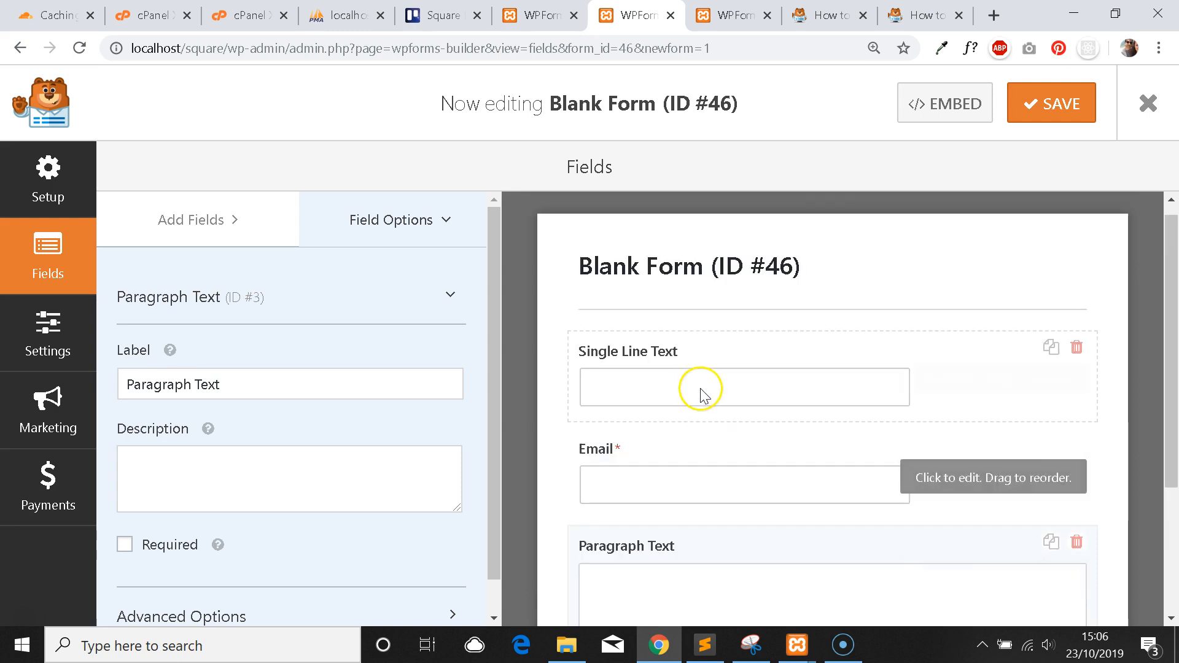
{"action": "left_click", "coordinate": [712, 368]}
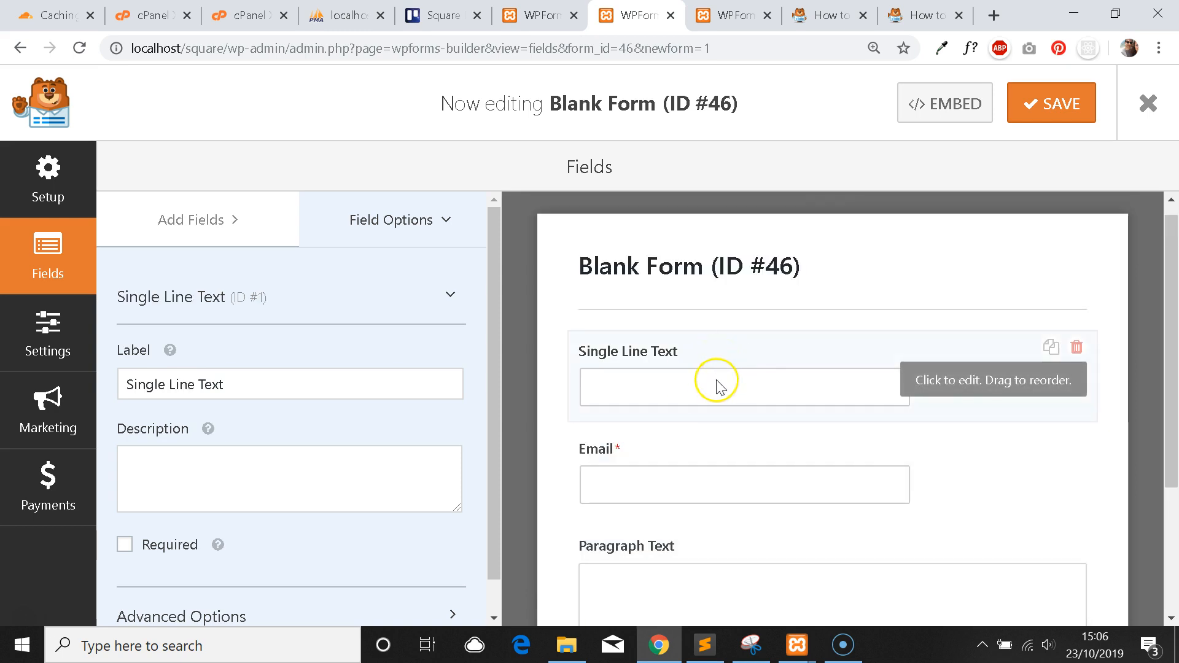
{"action": "scroll", "coordinate": [743, 460], "scroll_direction": "down", "scroll_amount": 2}
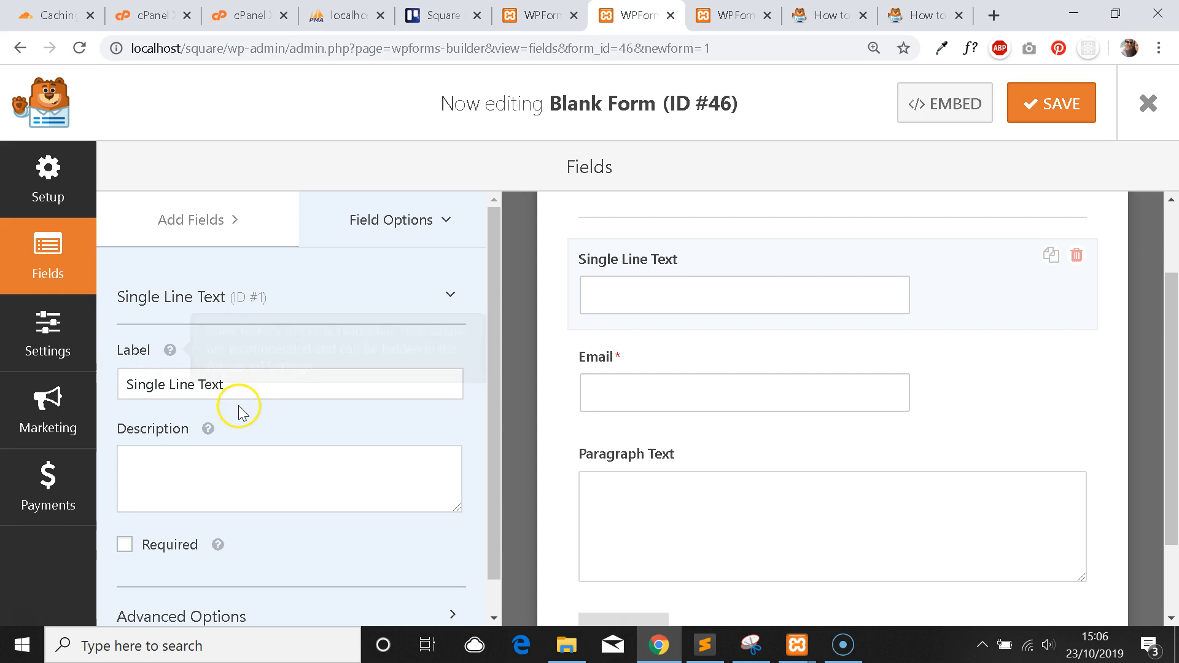
Relabel the first field 'Name' and leave its description empty after a trial entry.
{"action": "left_click_drag", "start_coordinate": [234, 393], "coordinate": [59, 396]}
{"action": "type", "text": "Name"}
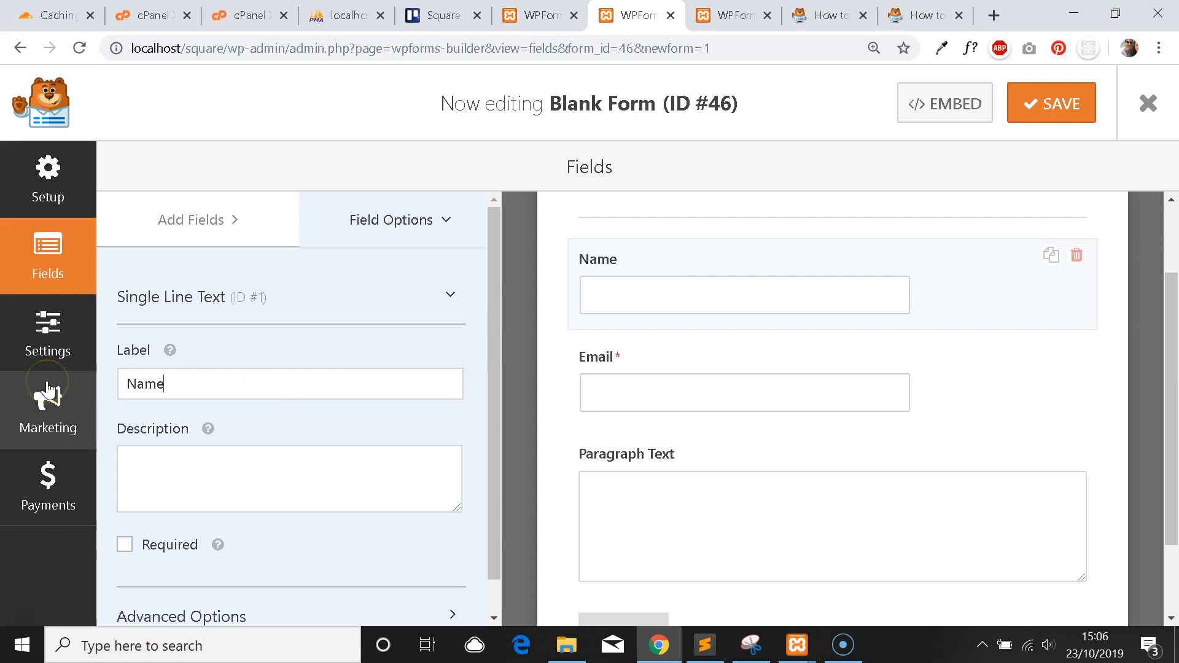
{"action": "scroll", "coordinate": [346, 406], "scroll_direction": "down", "scroll_amount": 1}
{"action": "mouse_move", "coordinate": [208, 393]}
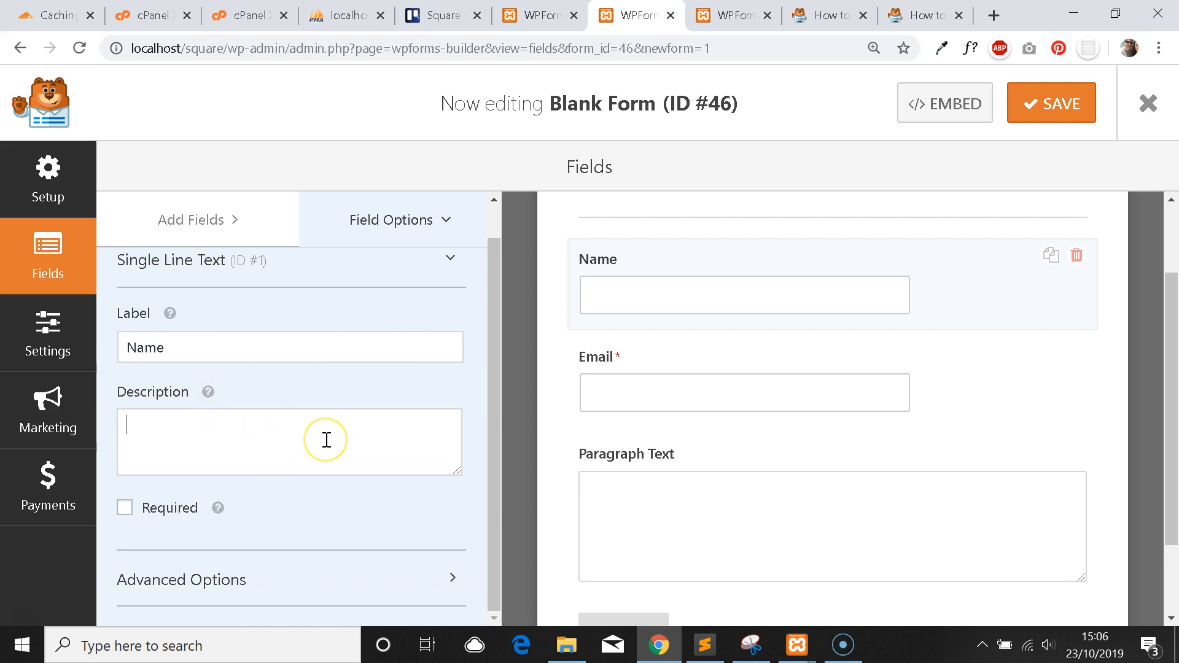
{"action": "type", "text": "The name of the user"}
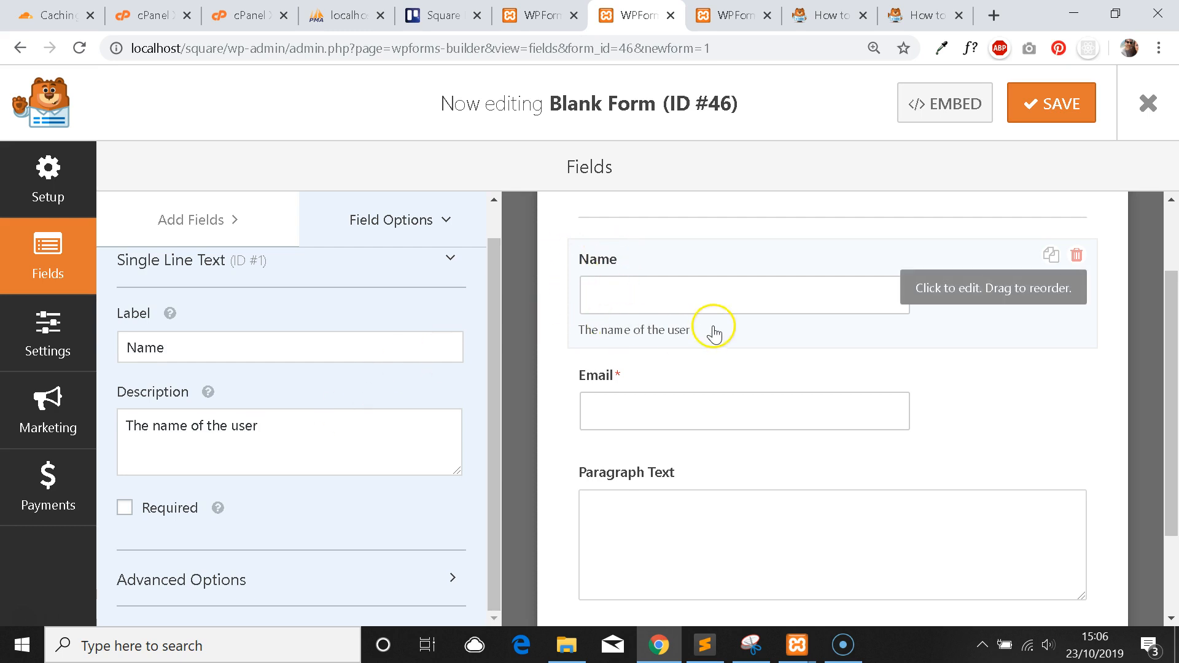
{"action": "left_click_drag", "start_coordinate": [271, 411], "coordinate": [123, 427]}
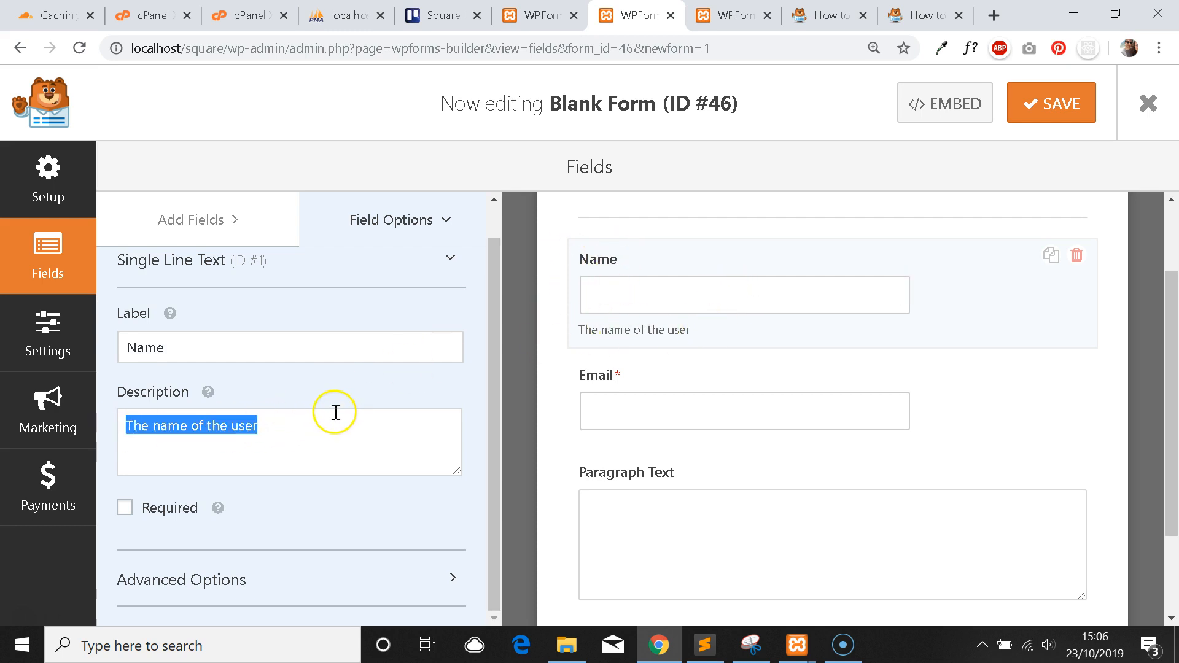
{"action": "key", "text": "BackSpace"}
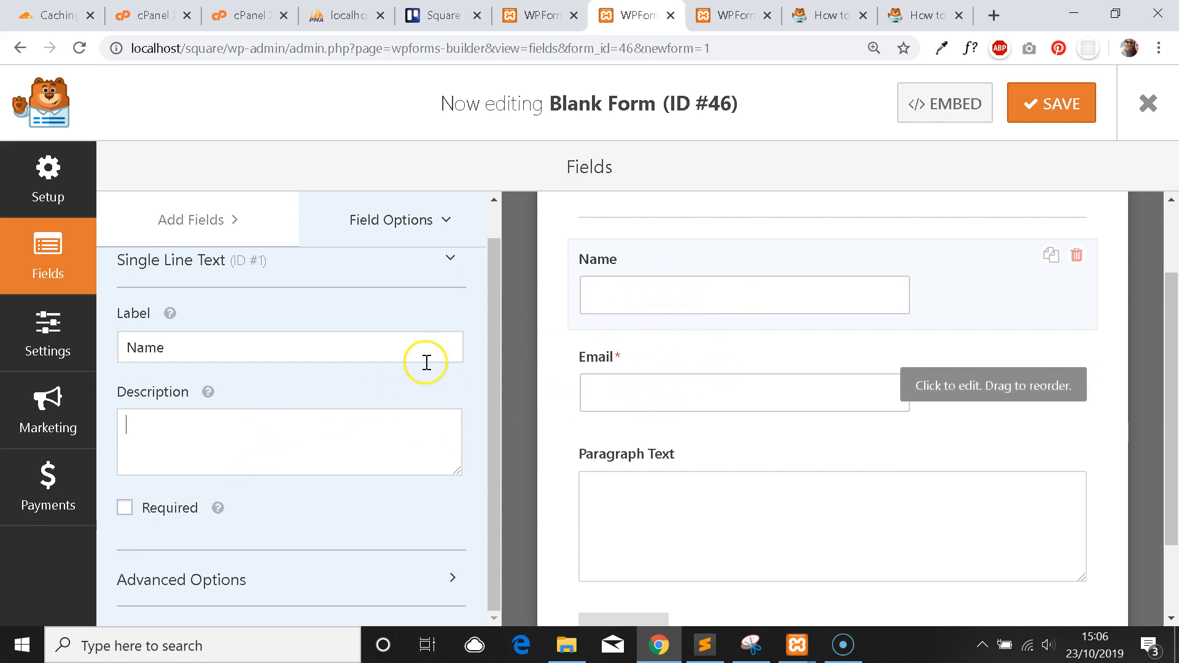
Change the Email field's label to 'Email Address'.
{"action": "left_click", "coordinate": [735, 379]}
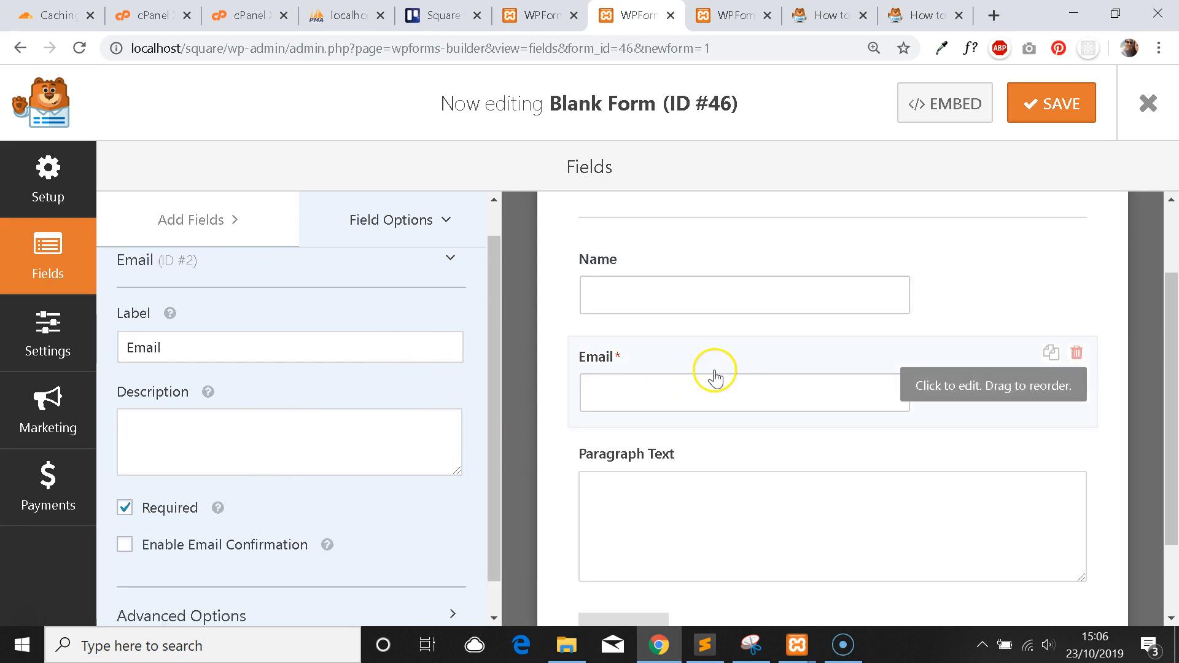
{"action": "left_click", "coordinate": [241, 345]}
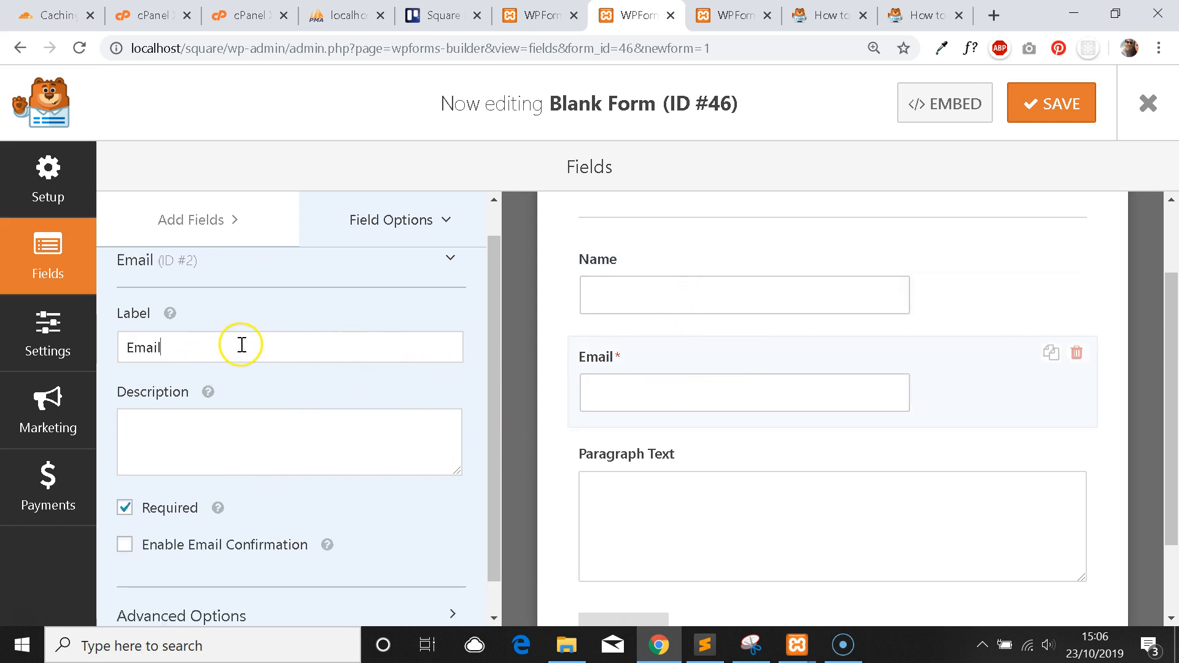
{"action": "type", "text": "Address"}
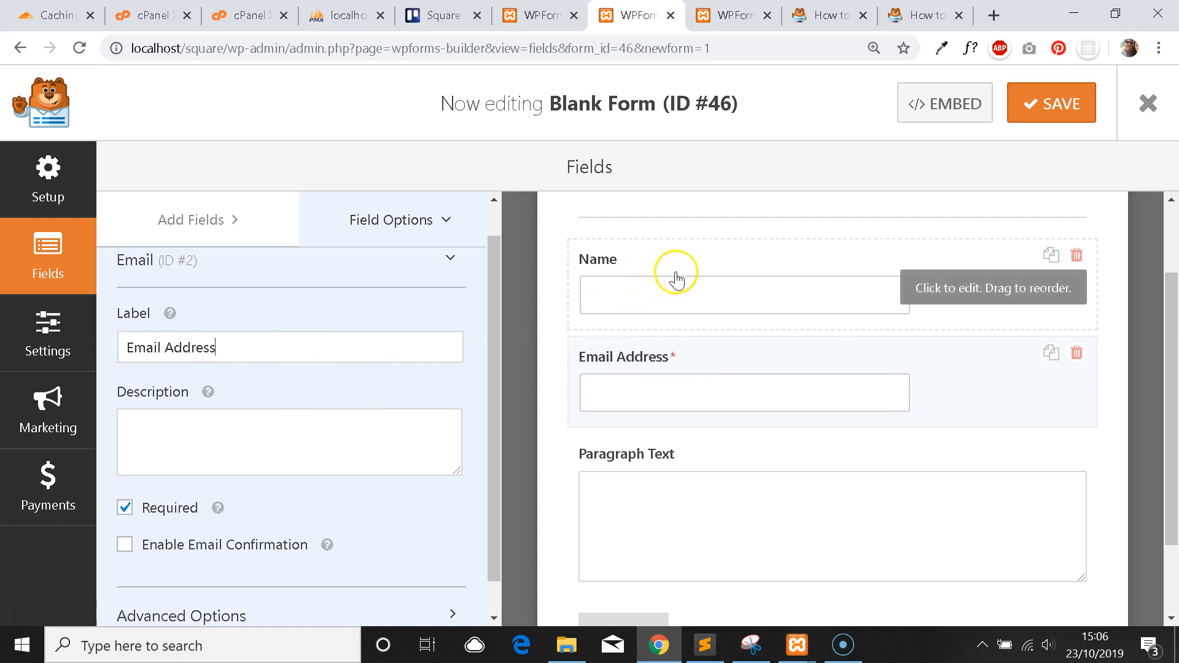
Give the Email Address field the description 'Email address is a required field.'.
{"action": "left_click", "coordinate": [311, 442]}
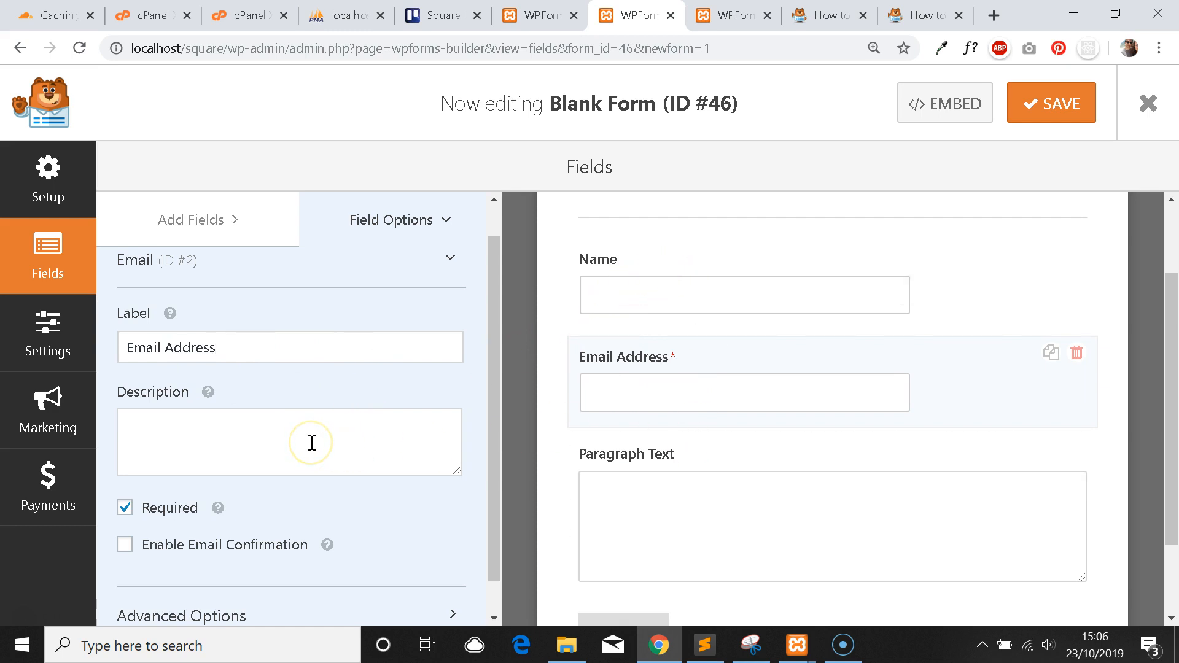
{"action": "type", "text": "Y"}
{"action": "key", "text": "BackSpace"}
{"action": "type", "text": "You"}
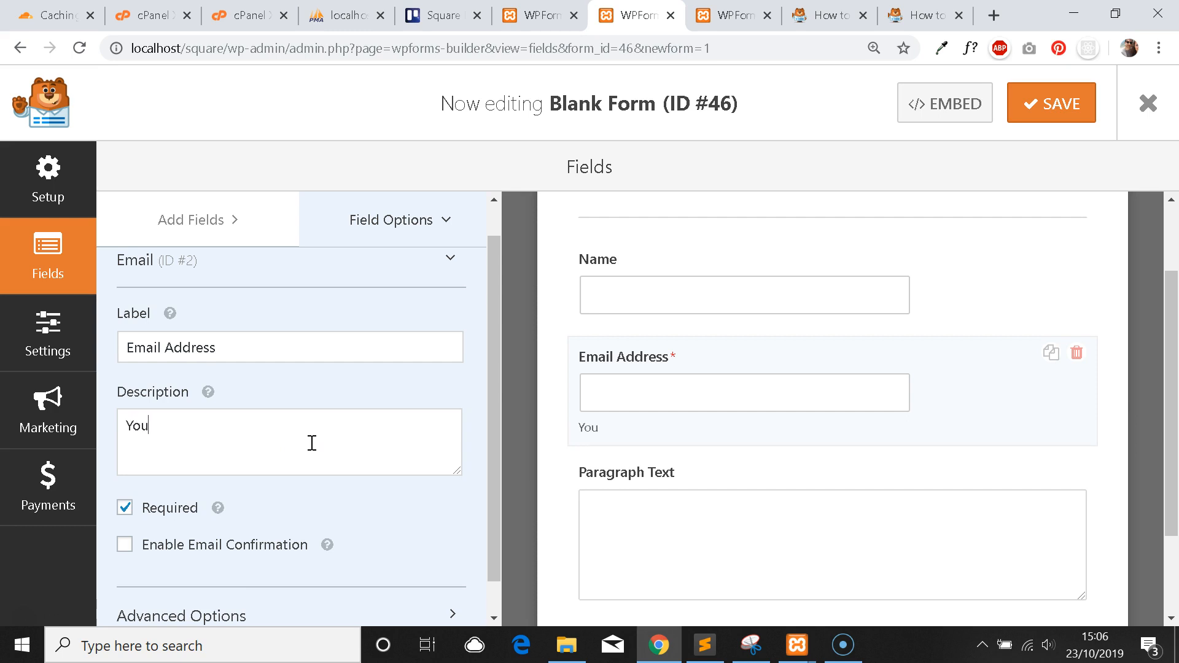
{"action": "key", "text": "BackSpace"}
{"action": "key", "text": "BackSpace"}
{"action": "key", "text": "BackSpace"}
{"action": "type", "text": "Y"}
{"action": "key", "text": "BackSpace"}
{"action": "type", "text": "A"}
{"action": "key", "text": "BackSpace"}
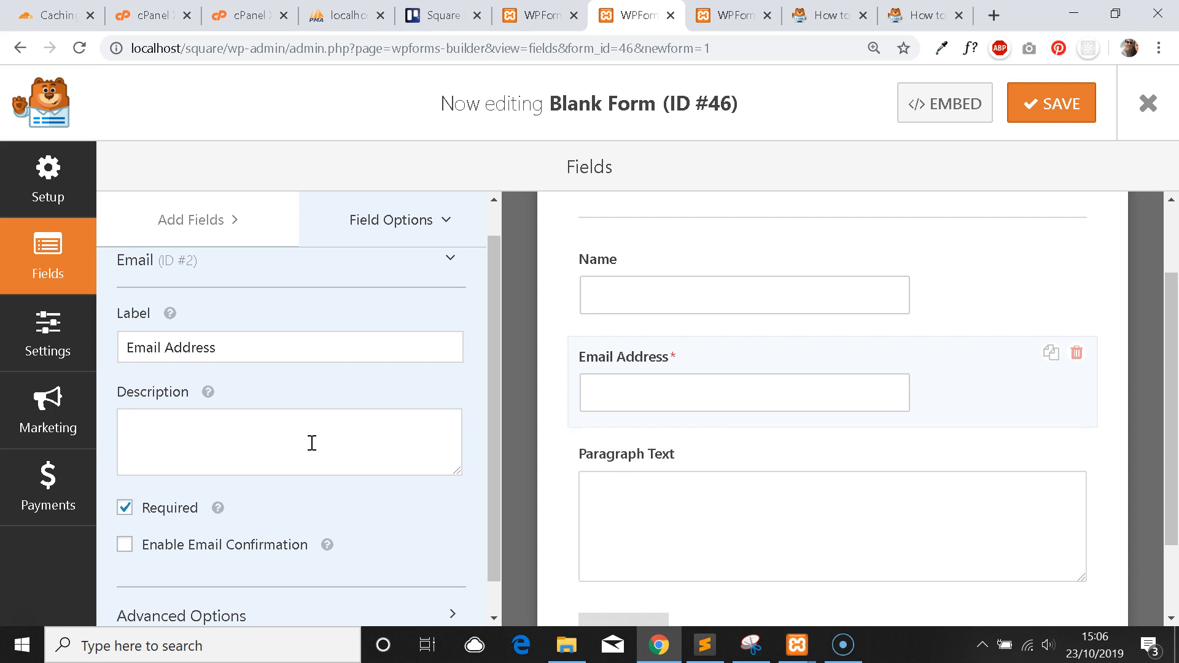
{"action": "type", "text": "Em"}
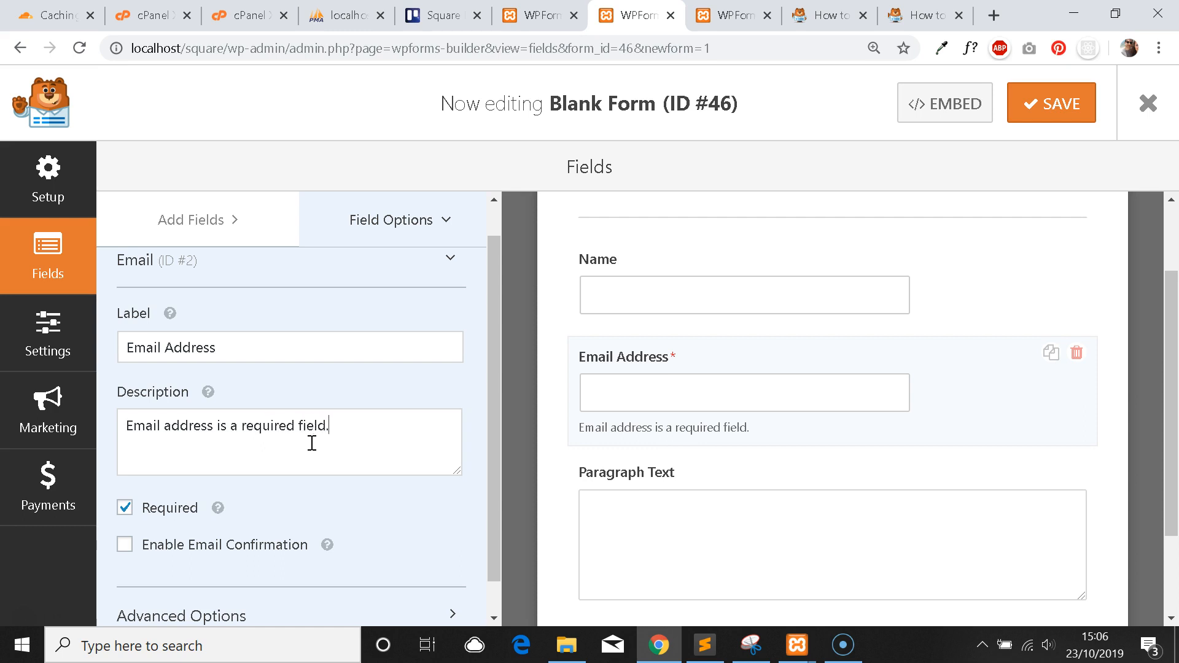
{"action": "scroll", "coordinate": [679, 311], "scroll_direction": "down", "scroll_amount": 1}
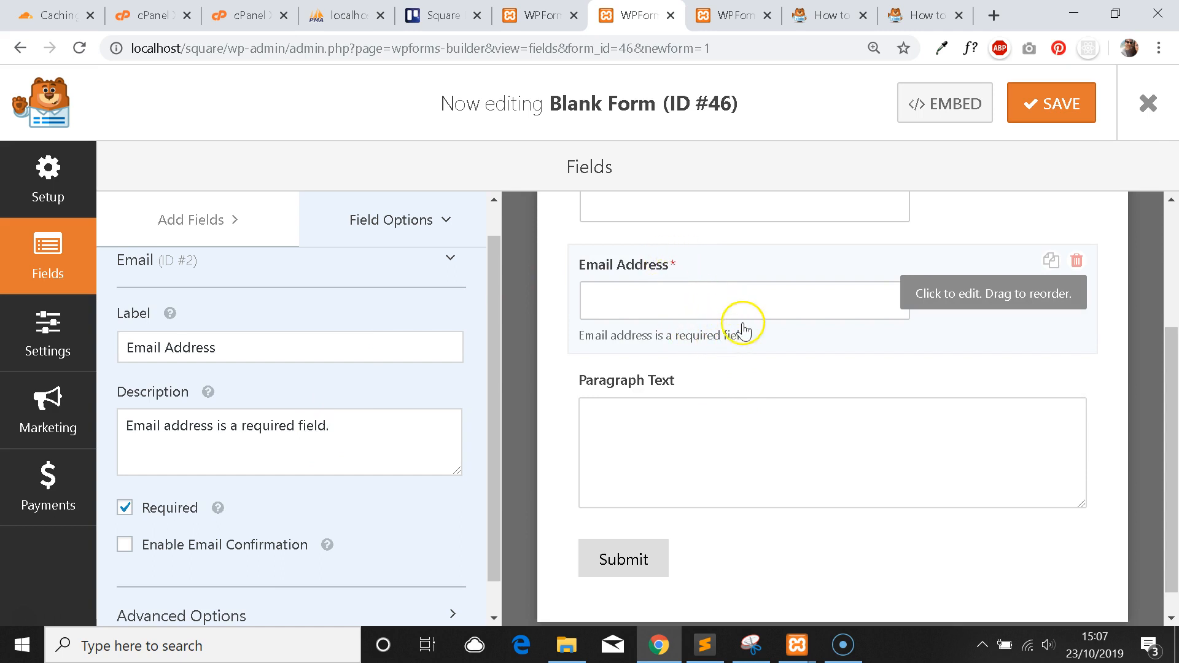
{"action": "scroll", "coordinate": [709, 307], "scroll_direction": "up", "scroll_amount": 1}
{"action": "scroll", "coordinate": [706, 343], "scroll_direction": "down", "scroll_amount": 1}
Replace the Paragraph Text label with 'How Can We Help?'.
{"action": "left_click", "coordinate": [717, 423]}
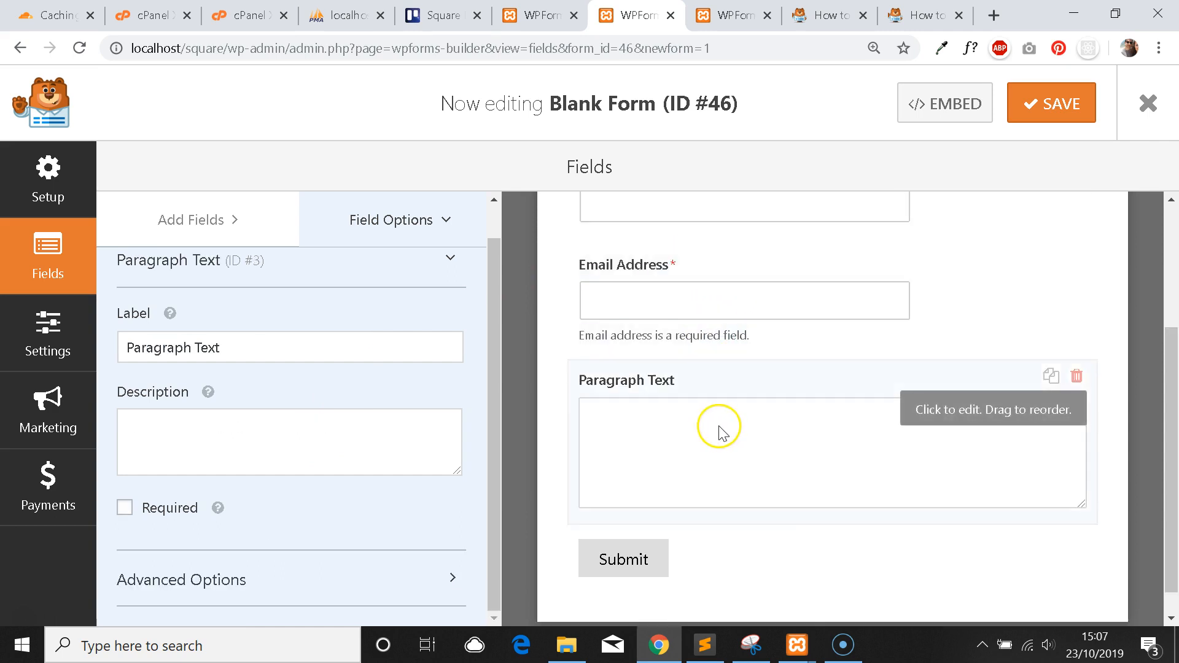
{"action": "left_click_drag", "start_coordinate": [324, 341], "coordinate": [169, 347]}
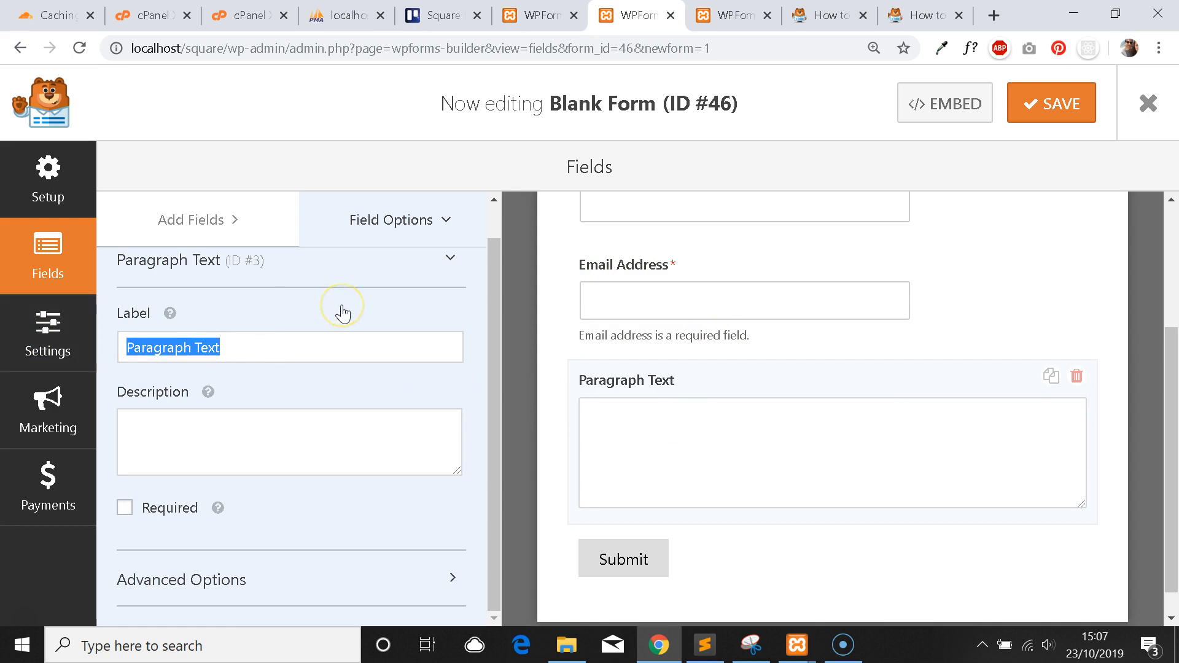
{"action": "type", "text": "Y"}
{"action": "key", "text": "BackSpace"}
{"action": "type", "text": "How Can W"}
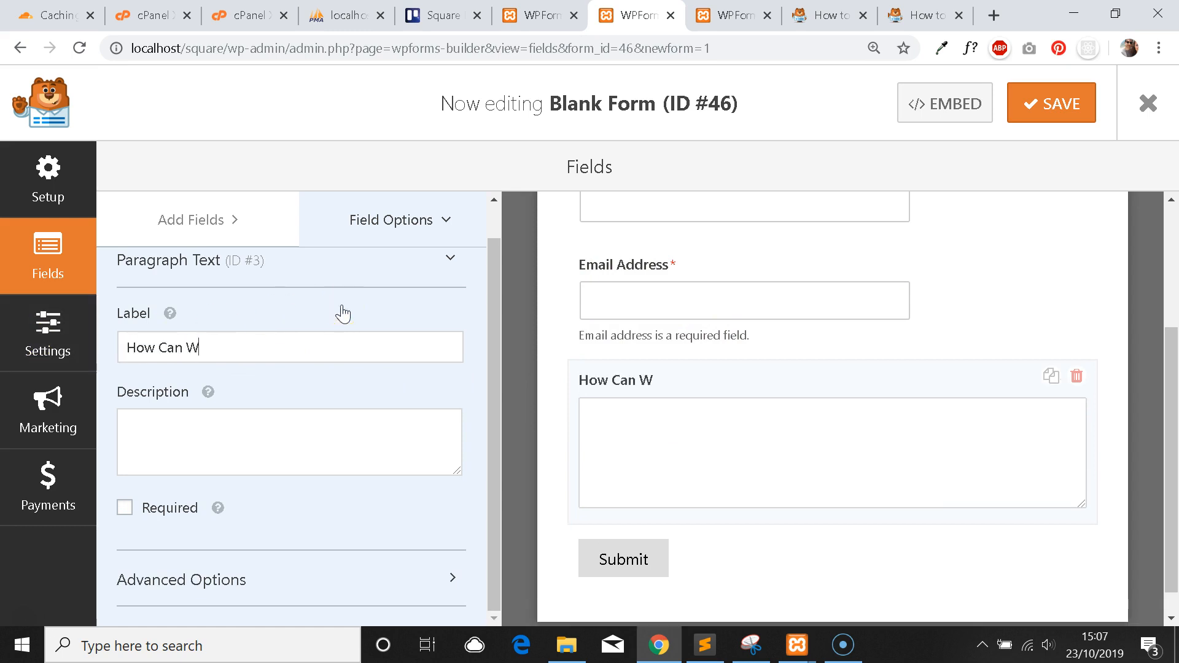
Scroll back to the top of the form and select the Name field.
{"action": "scroll", "coordinate": [706, 350], "scroll_direction": "up", "scroll_amount": 3}
{"action": "scroll", "coordinate": [705, 361], "scroll_direction": "down", "scroll_amount": 3}
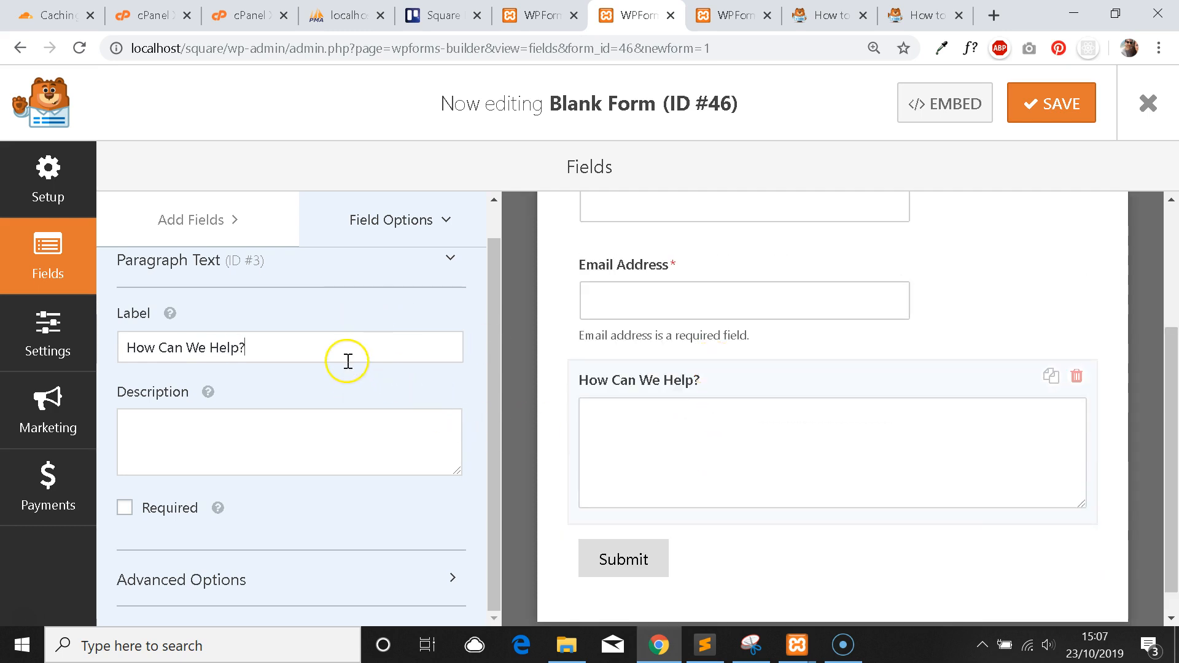
{"action": "scroll", "coordinate": [724, 350], "scroll_direction": "up", "scroll_amount": 2}
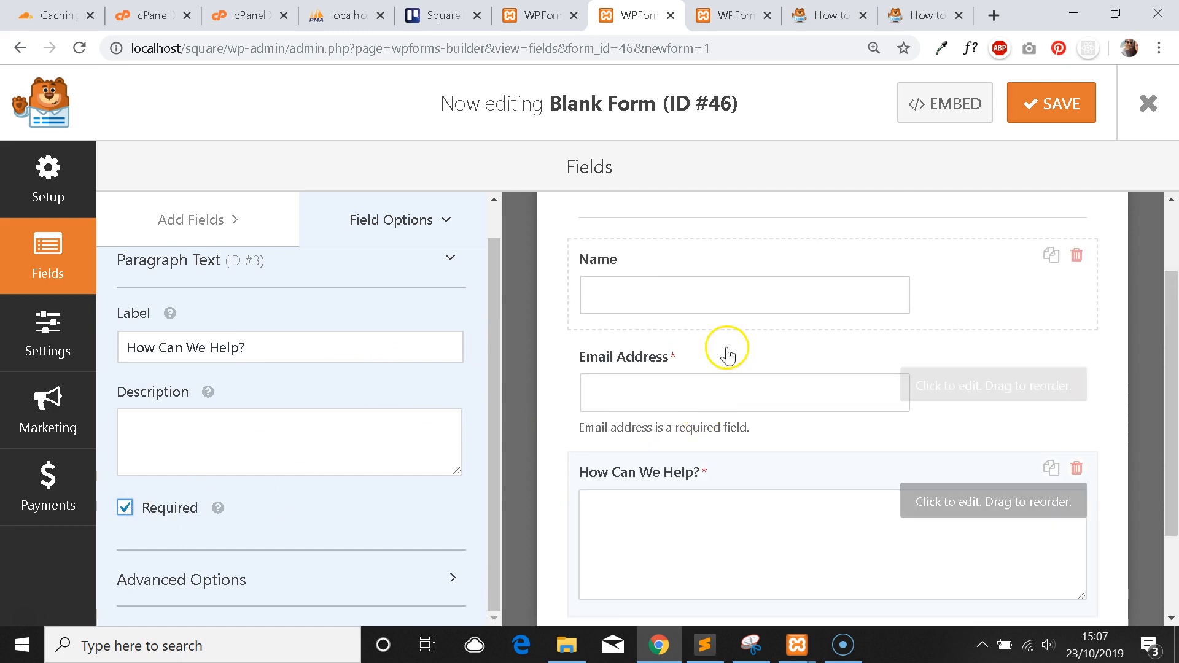
{"action": "left_click", "coordinate": [706, 293]}
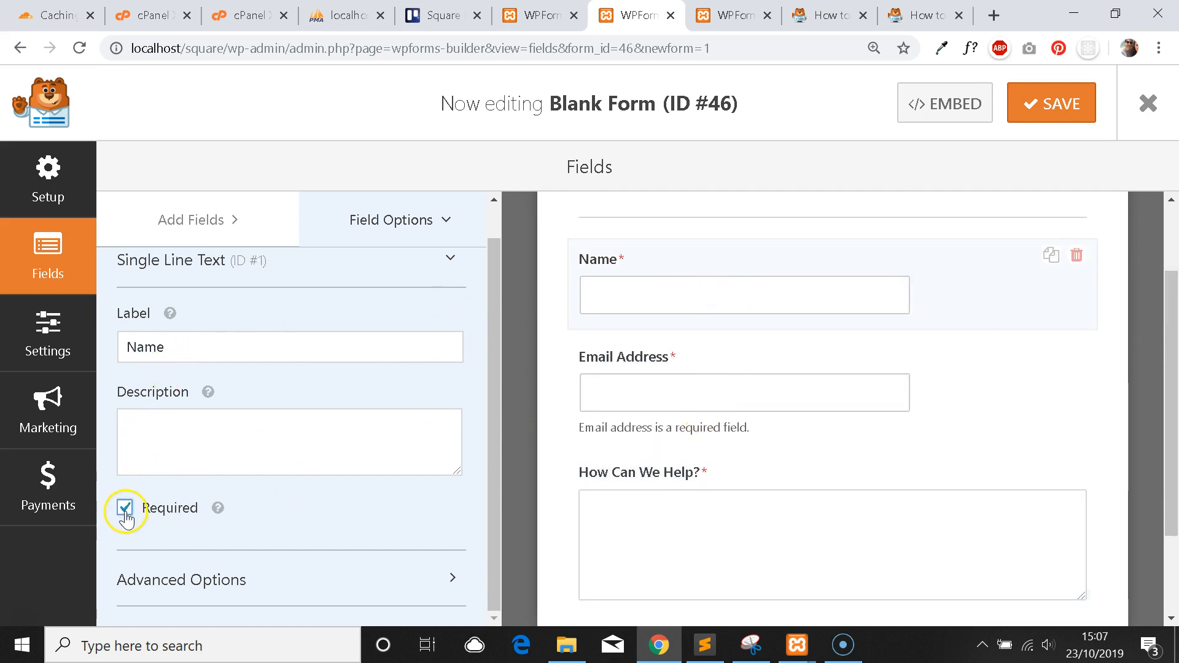
Mark the Name field required so all three fields are required, and save Blank Form.
{"action": "scroll", "coordinate": [652, 351], "scroll_direction": "down", "scroll_amount": 2}
{"action": "scroll", "coordinate": [652, 352], "scroll_direction": "up", "scroll_amount": 4}
{"action": "scroll", "coordinate": [705, 344], "scroll_direction": "down", "scroll_amount": 4}
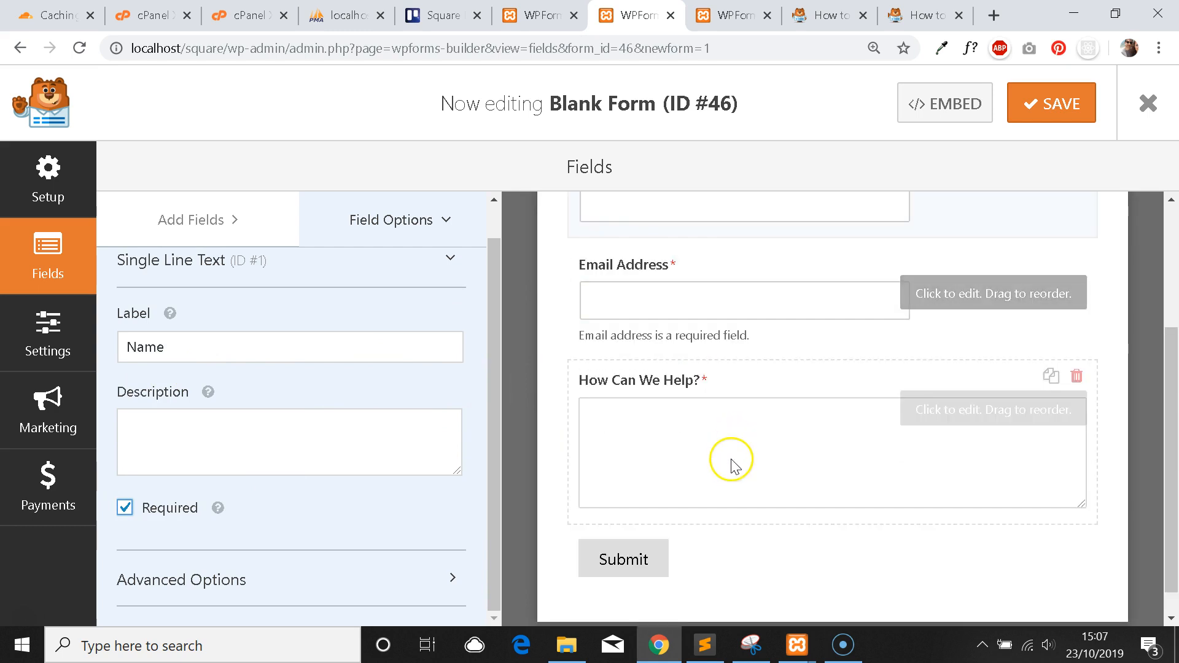
{"action": "scroll", "coordinate": [719, 411], "scroll_direction": "up", "scroll_amount": 2}
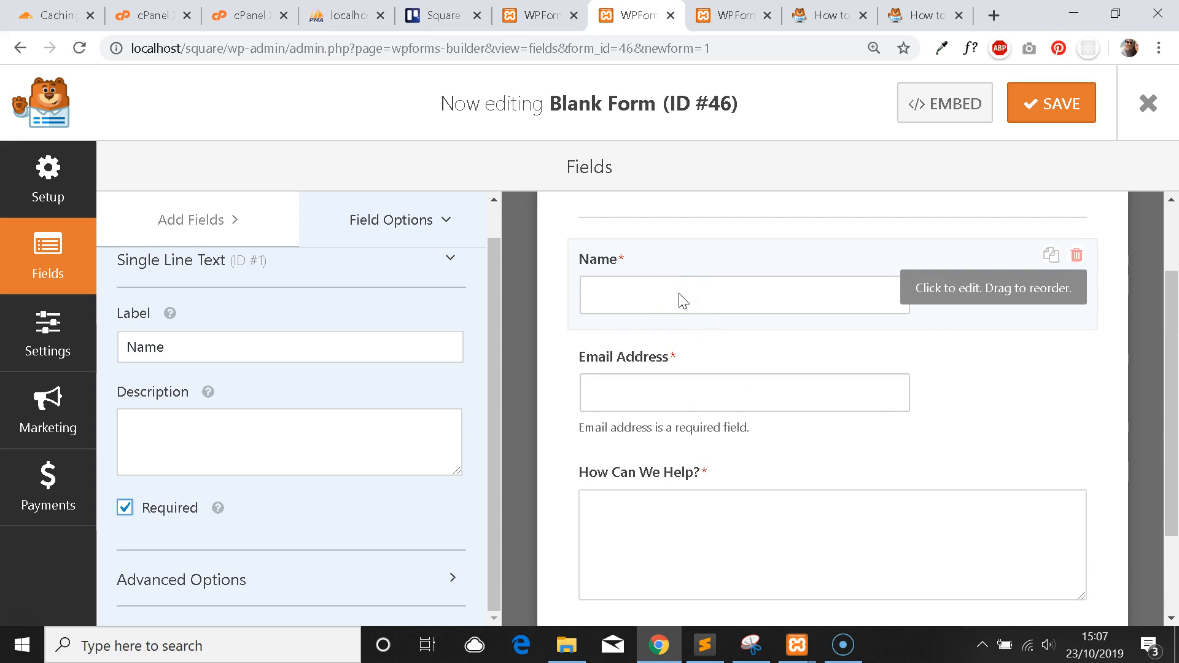
{"action": "scroll", "coordinate": [687, 301], "scroll_direction": "down", "scroll_amount": 2}
{"action": "scroll", "coordinate": [687, 282], "scroll_direction": "up", "scroll_amount": 4}
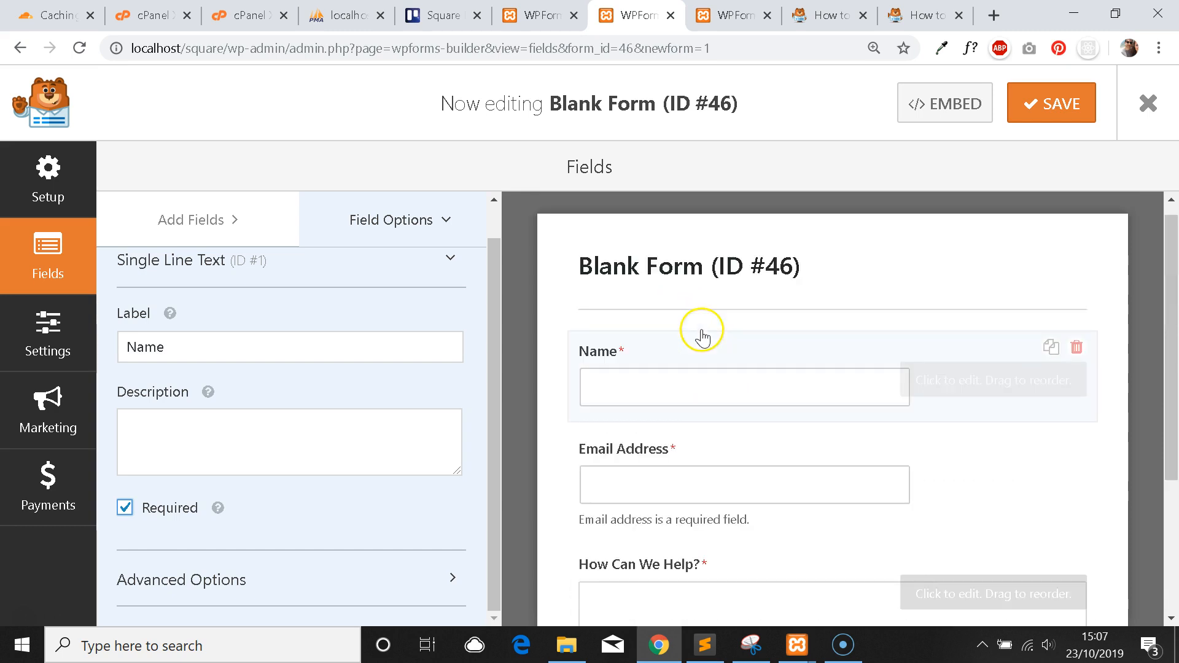
{"action": "scroll", "coordinate": [700, 335], "scroll_direction": "down", "scroll_amount": 2}
{"action": "scroll", "coordinate": [730, 393], "scroll_direction": "down", "scroll_amount": 2}
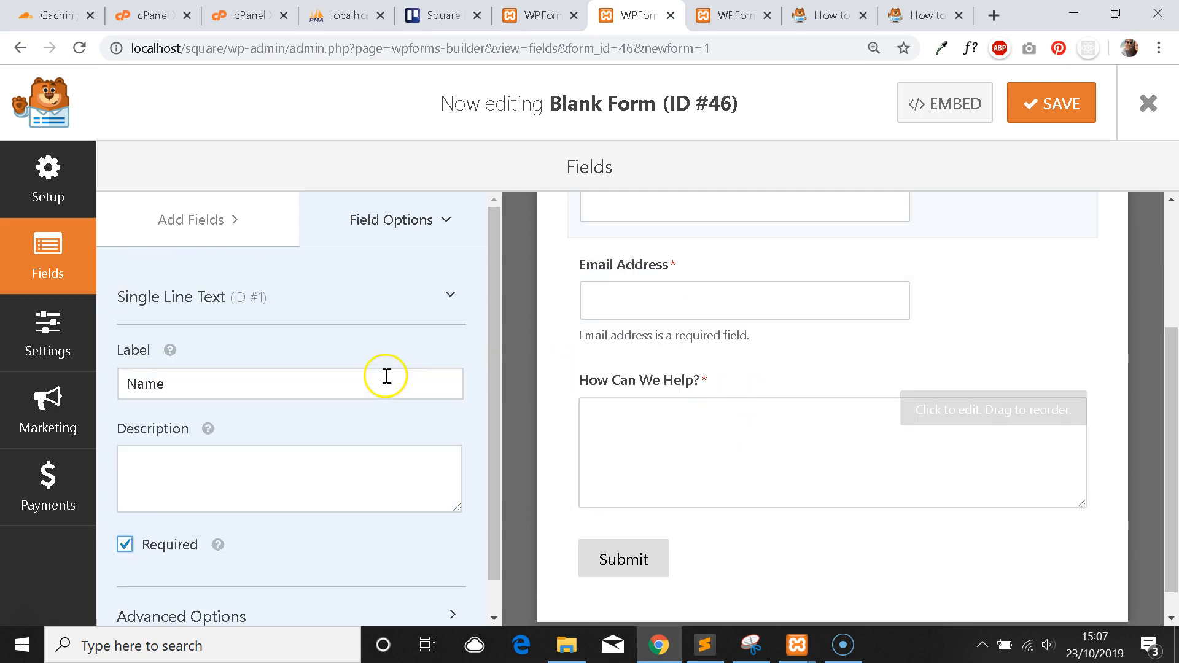
{"action": "scroll", "coordinate": [418, 387], "scroll_direction": "up", "scroll_amount": 1}
{"action": "scroll", "coordinate": [718, 289], "scroll_direction": "up", "scroll_amount": 4}
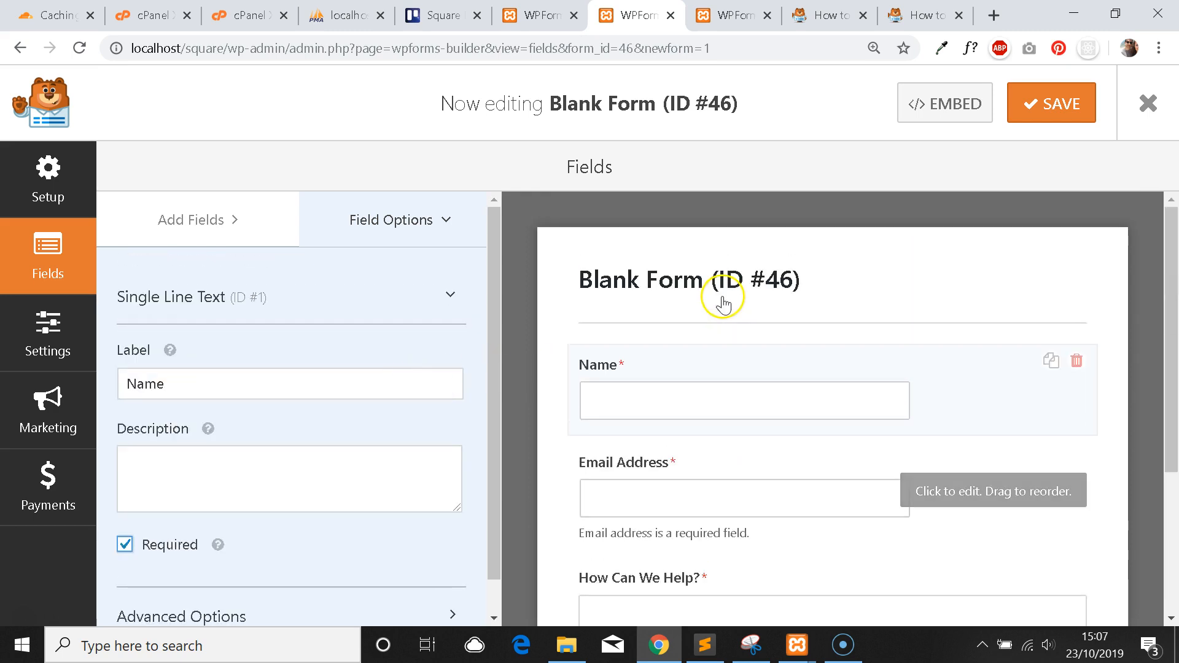
{"action": "scroll", "coordinate": [454, 332], "scroll_direction": "down", "scroll_amount": 1}
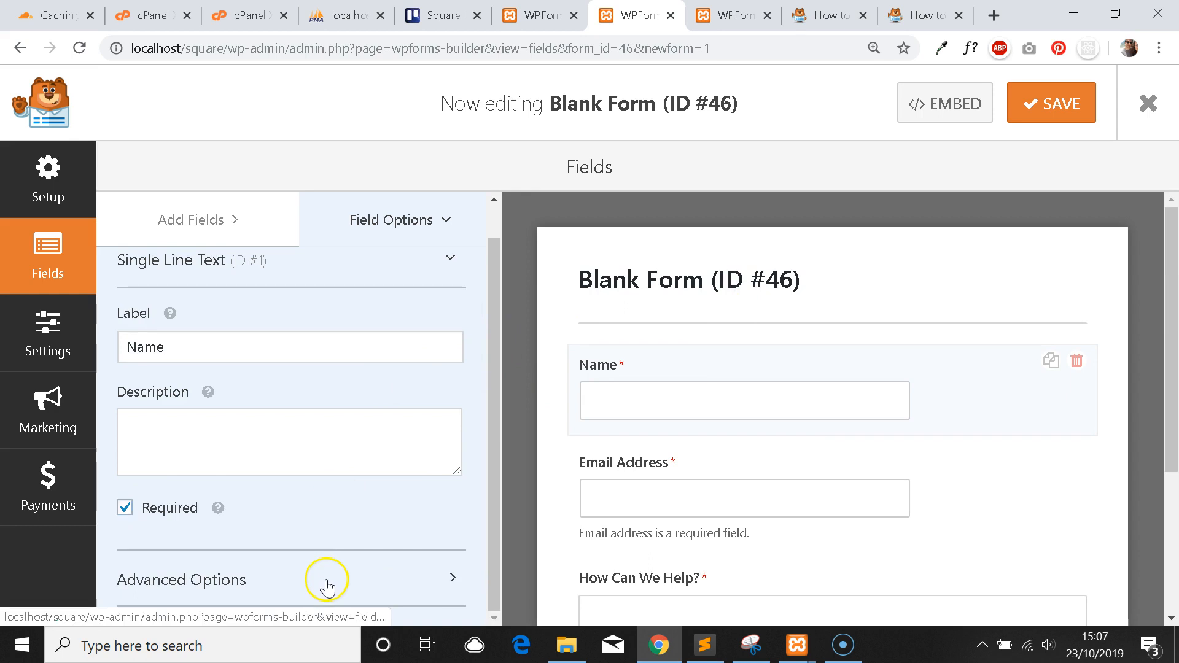
{"action": "scroll", "coordinate": [386, 368], "scroll_direction": "down", "scroll_amount": 6}
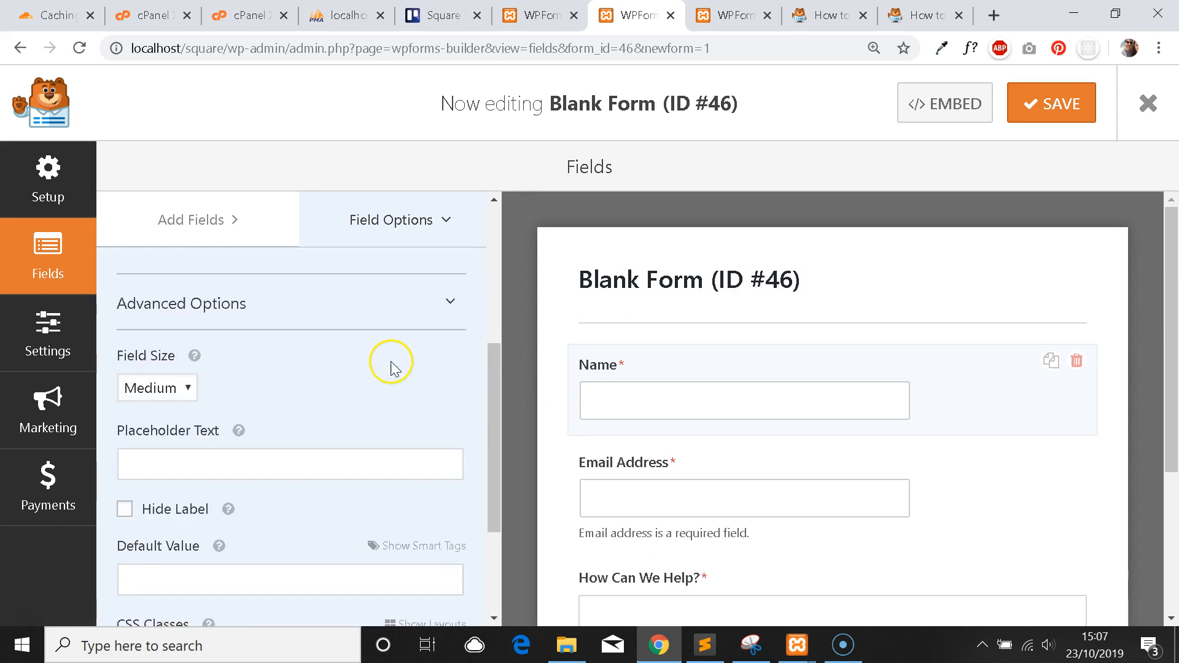
{"action": "scroll", "coordinate": [376, 351], "scroll_direction": "up", "scroll_amount": 7}
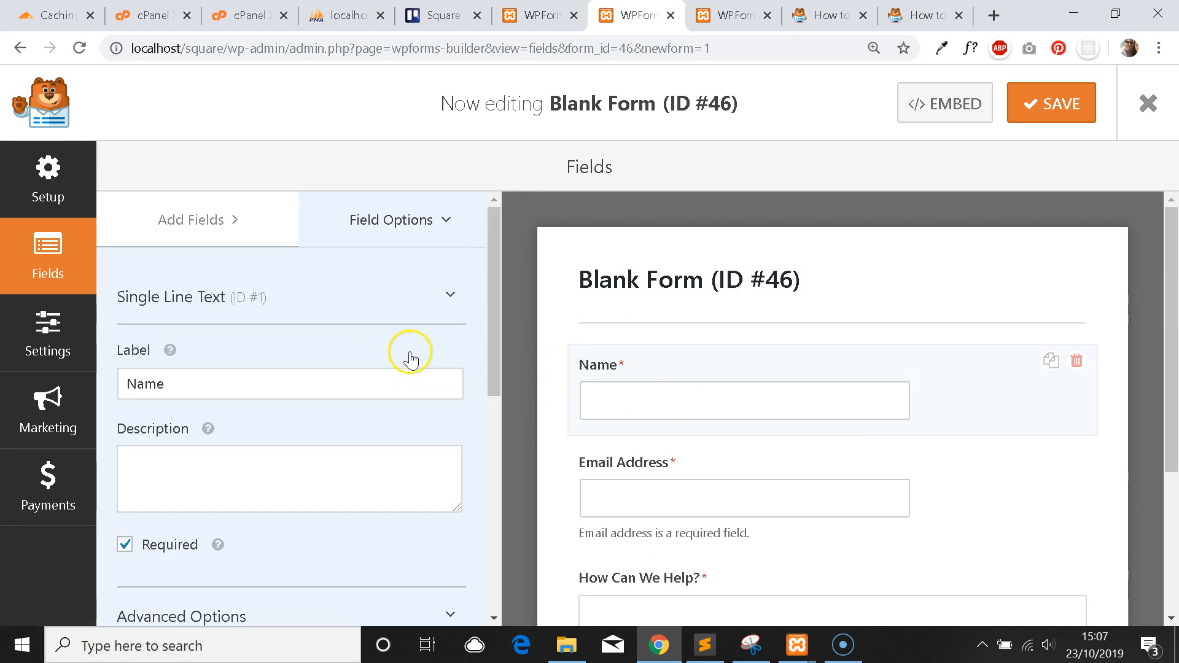
{"action": "scroll", "coordinate": [765, 382], "scroll_direction": "down", "scroll_amount": 1}
{"action": "scroll", "coordinate": [764, 380], "scroll_direction": "down", "scroll_amount": 2}
{"action": "scroll", "coordinate": [763, 376], "scroll_direction": "up", "scroll_amount": 3}
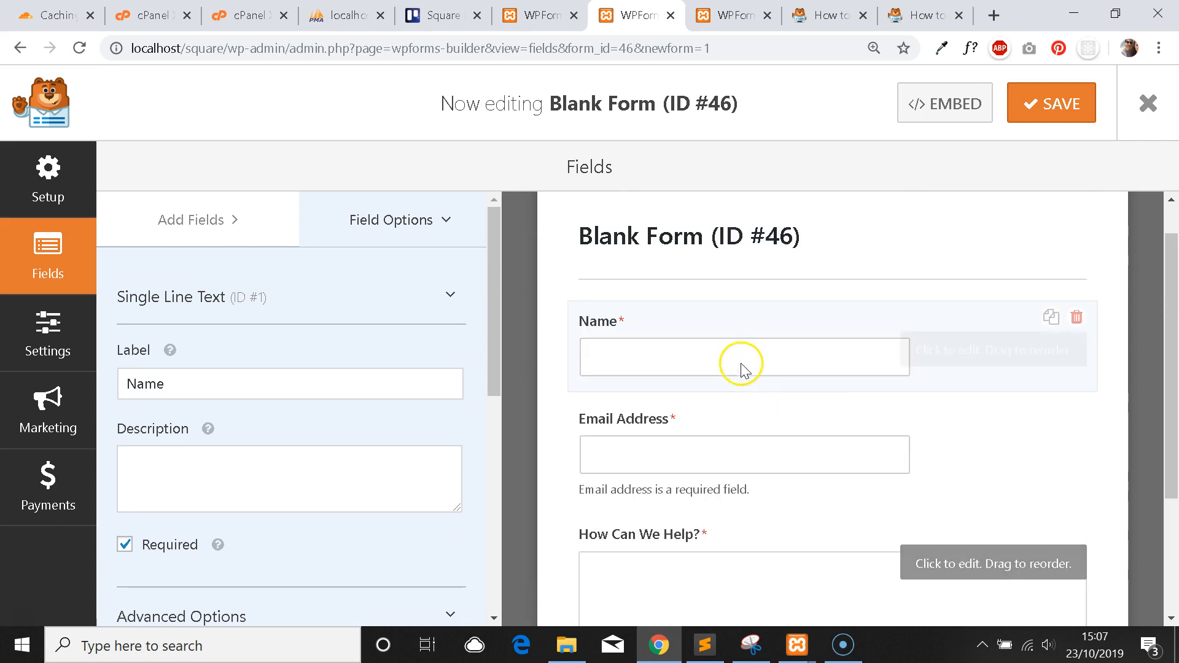
{"action": "left_click", "coordinate": [1060, 113]}
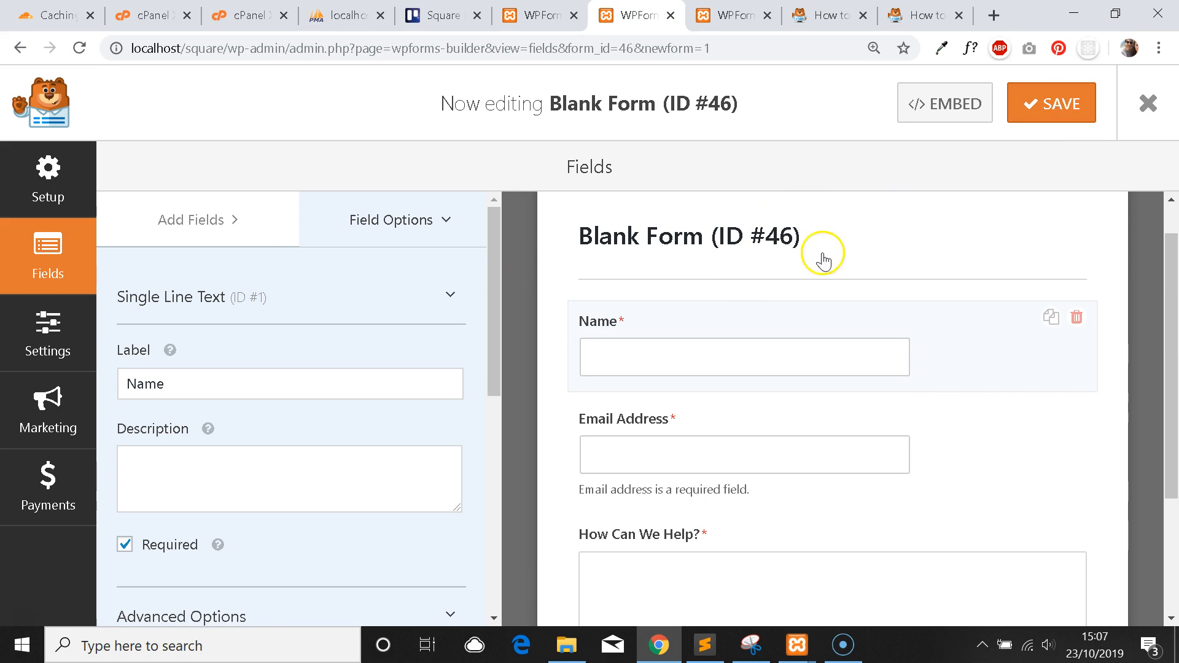
{"action": "scroll", "coordinate": [710, 342], "scroll_direction": "down", "scroll_amount": 3}
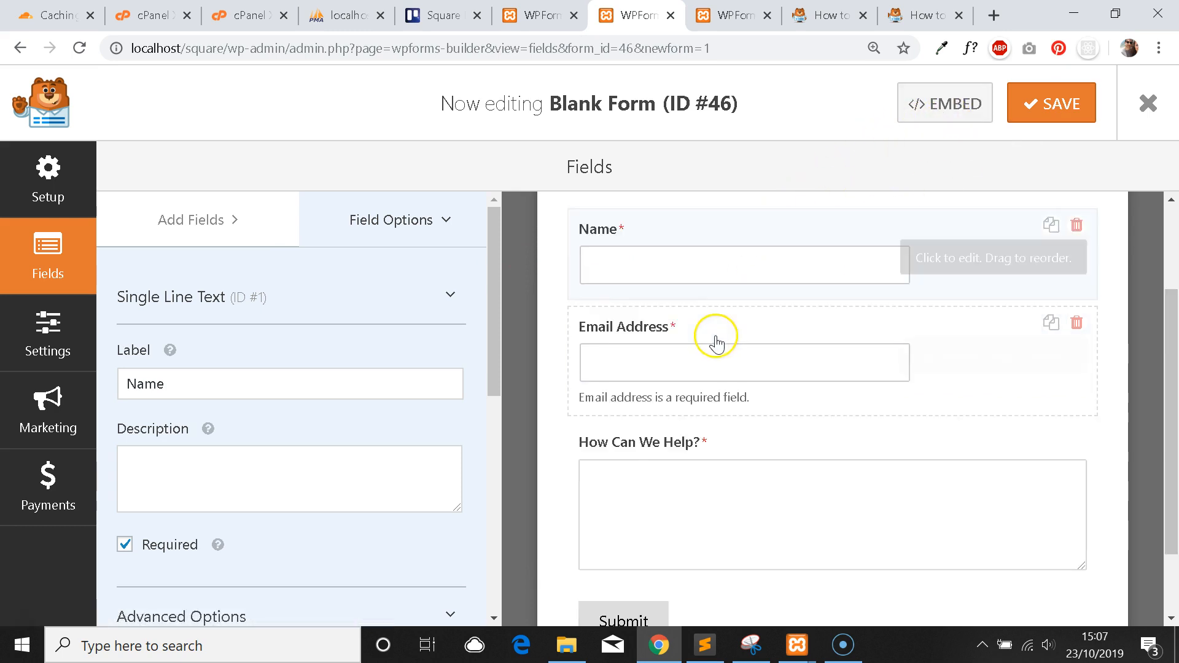
{"action": "scroll", "coordinate": [757, 321], "scroll_direction": "up", "scroll_amount": 4}
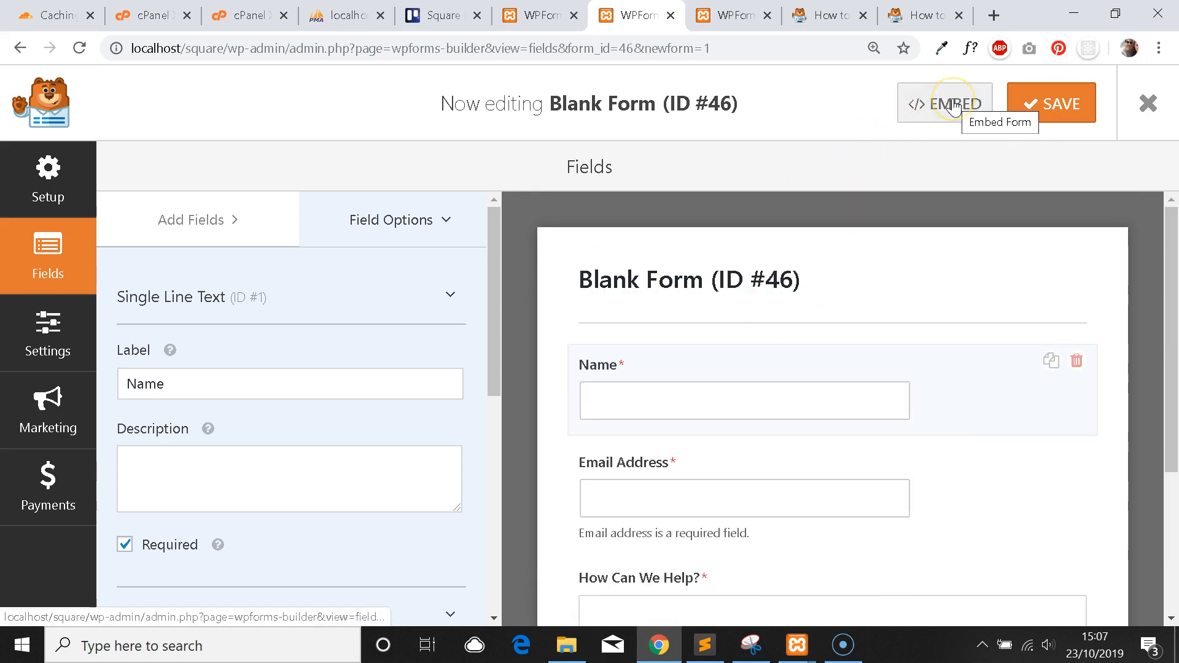
Select the shortcode in the Embed Form modal, then go to the Forms Overview page.
{"action": "left_click", "coordinate": [953, 106]}
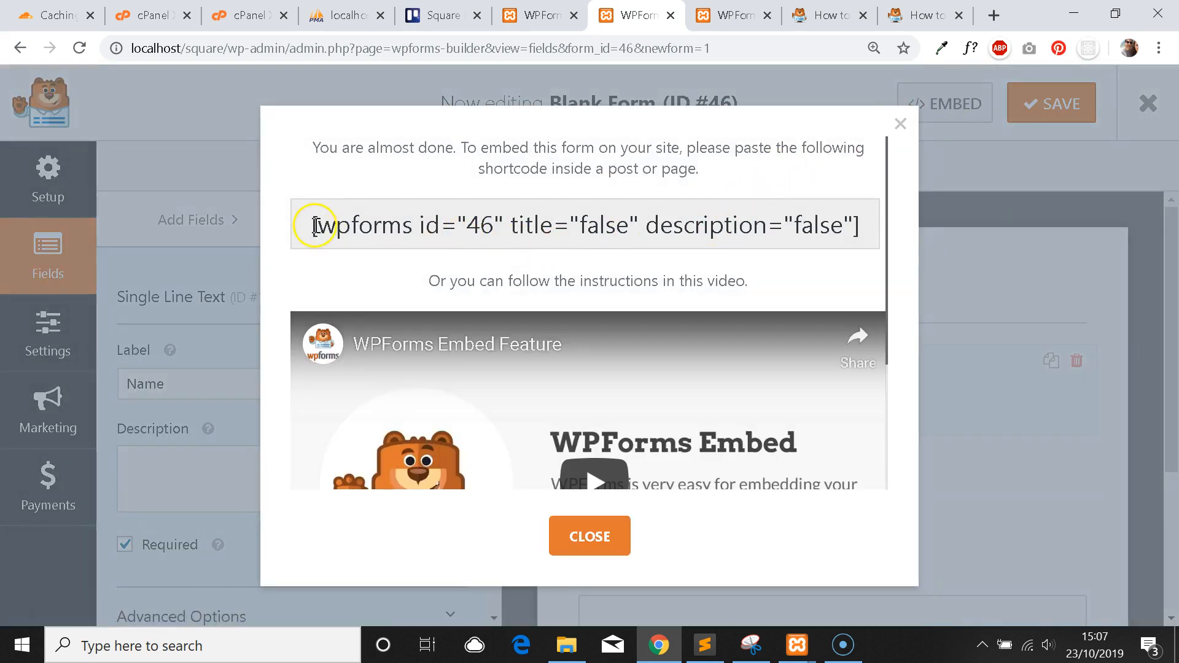
{"action": "left_click_drag", "start_coordinate": [309, 226], "coordinate": [862, 224]}
{"action": "key", "text": "ctrl+c"}
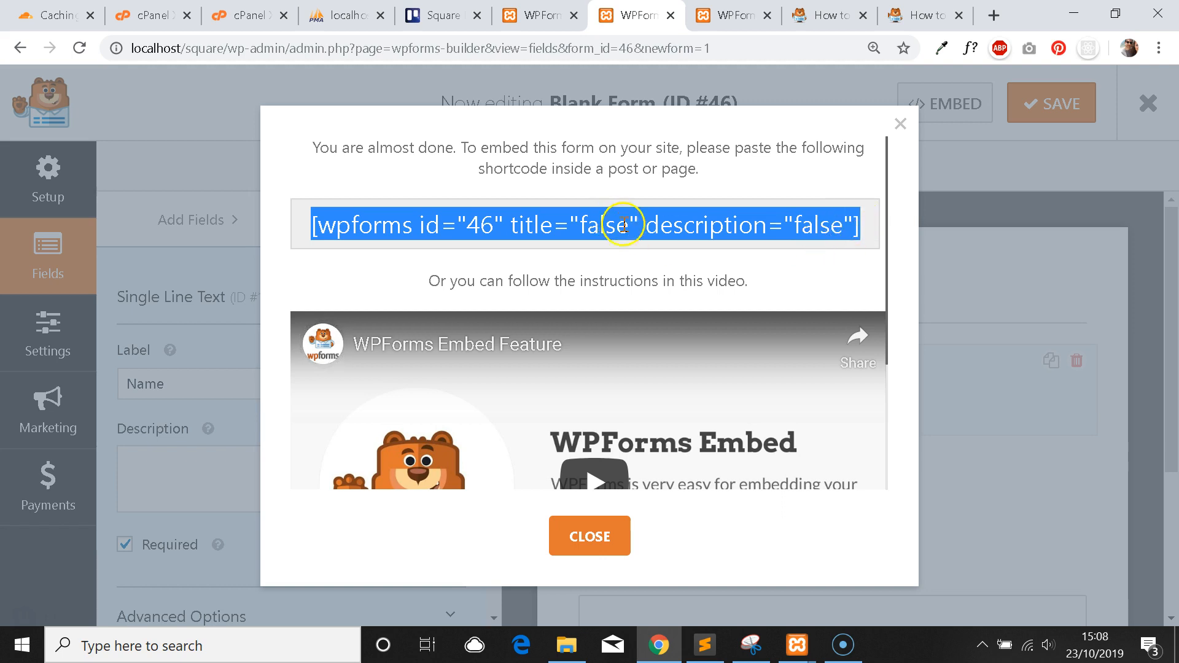
{"action": "left_click_drag", "start_coordinate": [460, 147], "coordinate": [714, 176]}
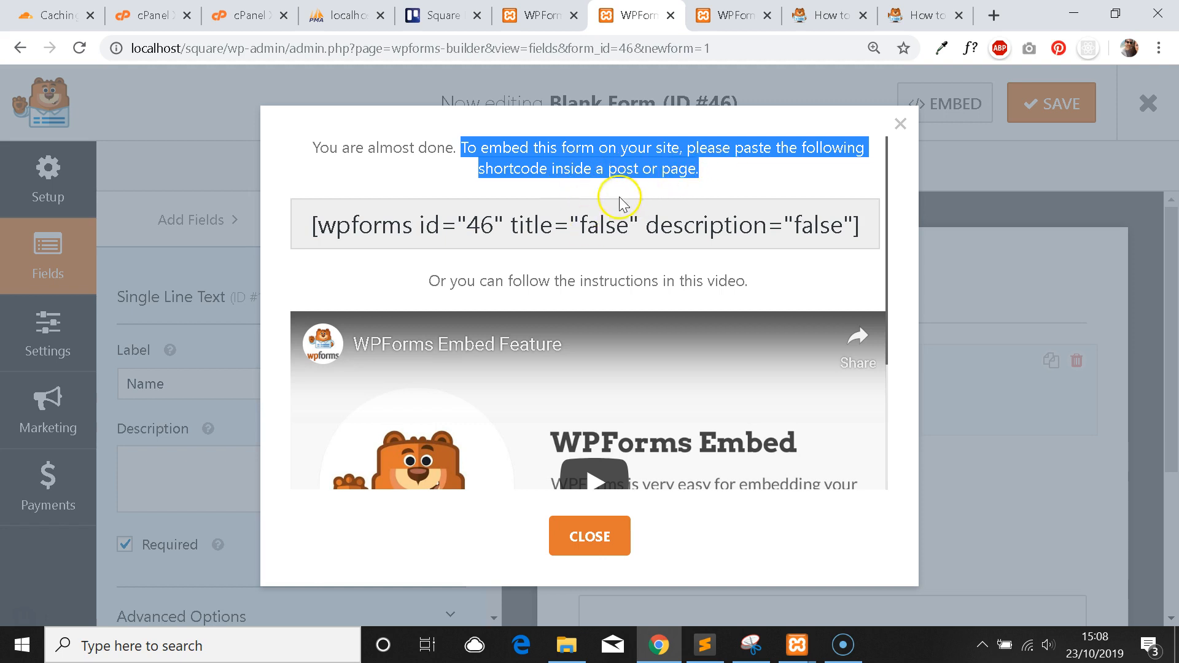
{"action": "left_click", "coordinate": [690, 218]}
{"action": "left_click_drag", "start_coordinate": [857, 227], "coordinate": [319, 230]}
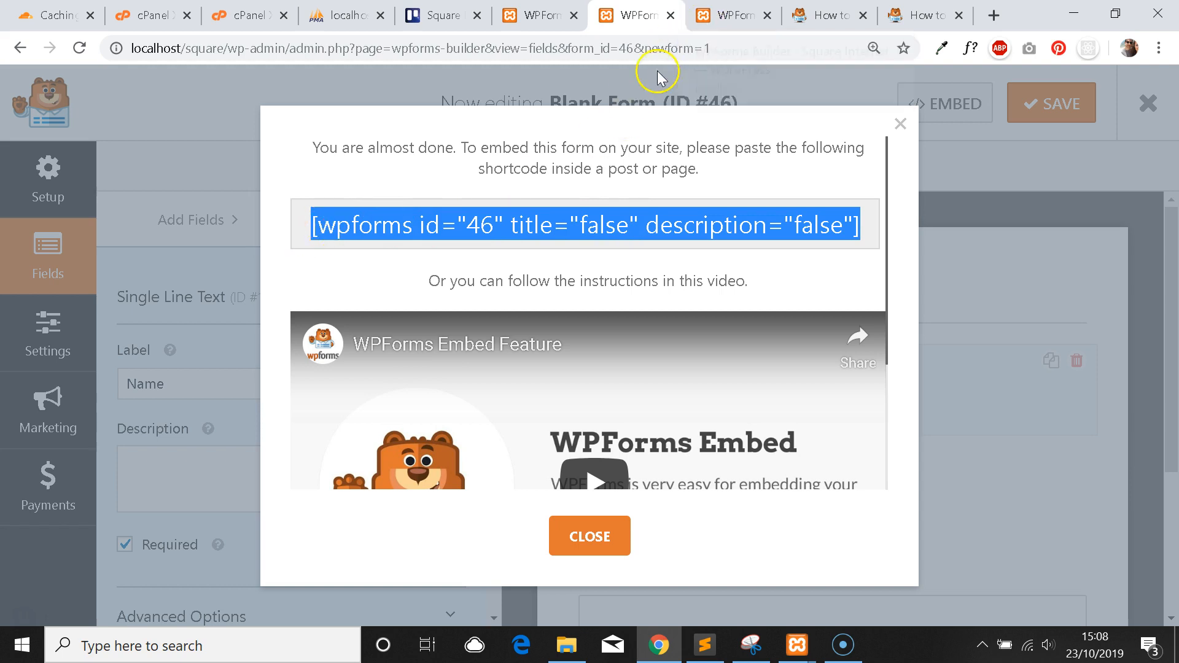
{"action": "left_click", "coordinate": [539, 16]}
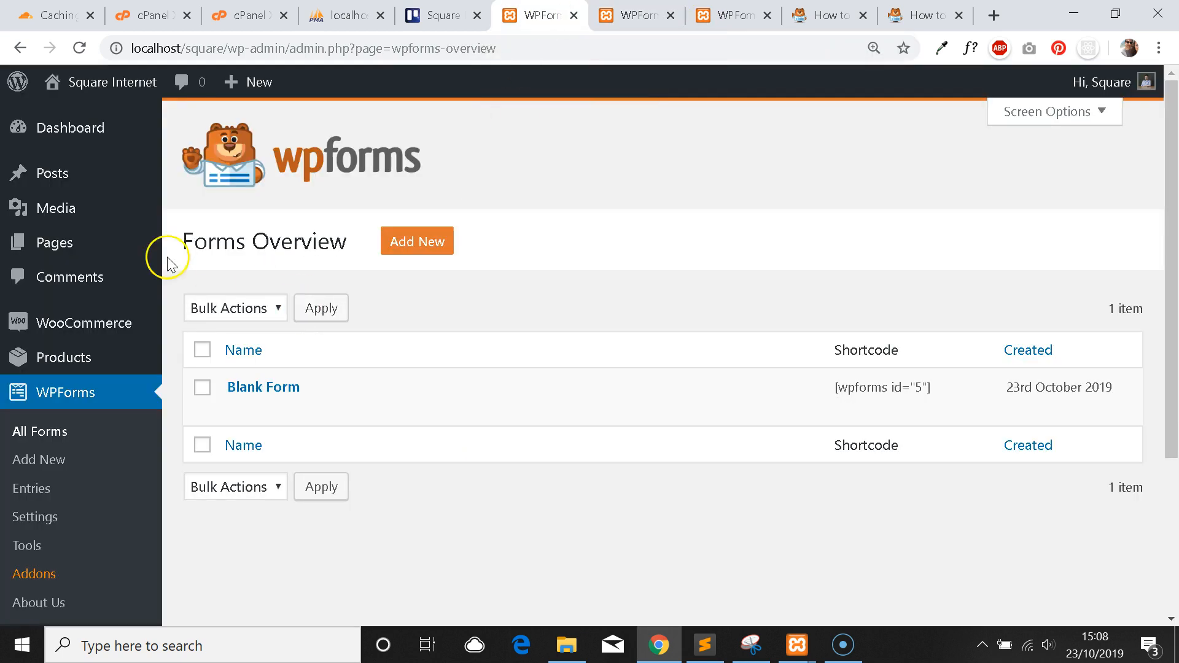
Open the WP Forms page for editing in the Text editor view.
{"action": "left_click", "coordinate": [90, 244]}
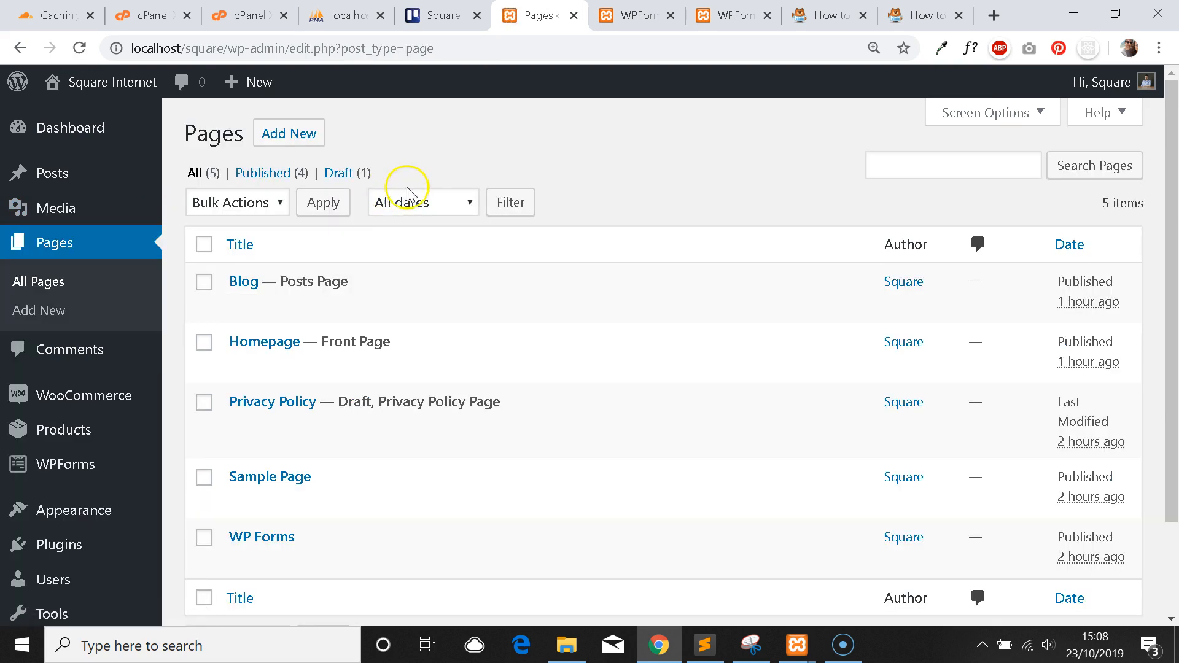
{"action": "scroll", "coordinate": [344, 467], "scroll_direction": "down", "scroll_amount": 3}
{"action": "left_click", "coordinate": [246, 470]}
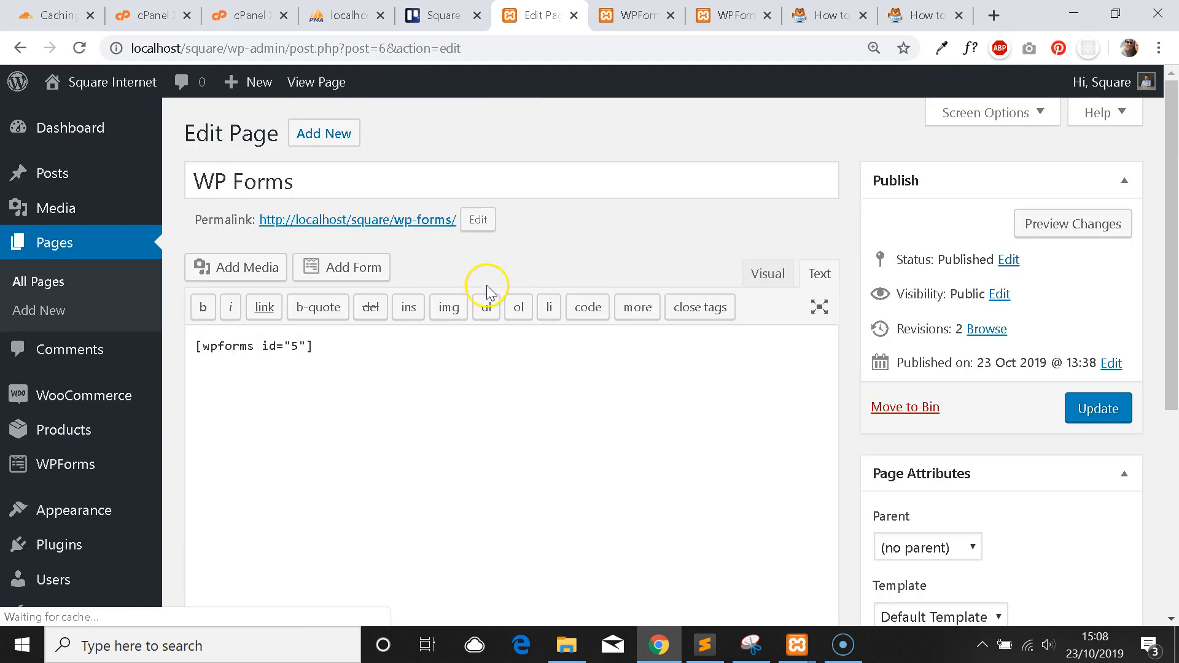
{"action": "left_click", "coordinate": [767, 274]}
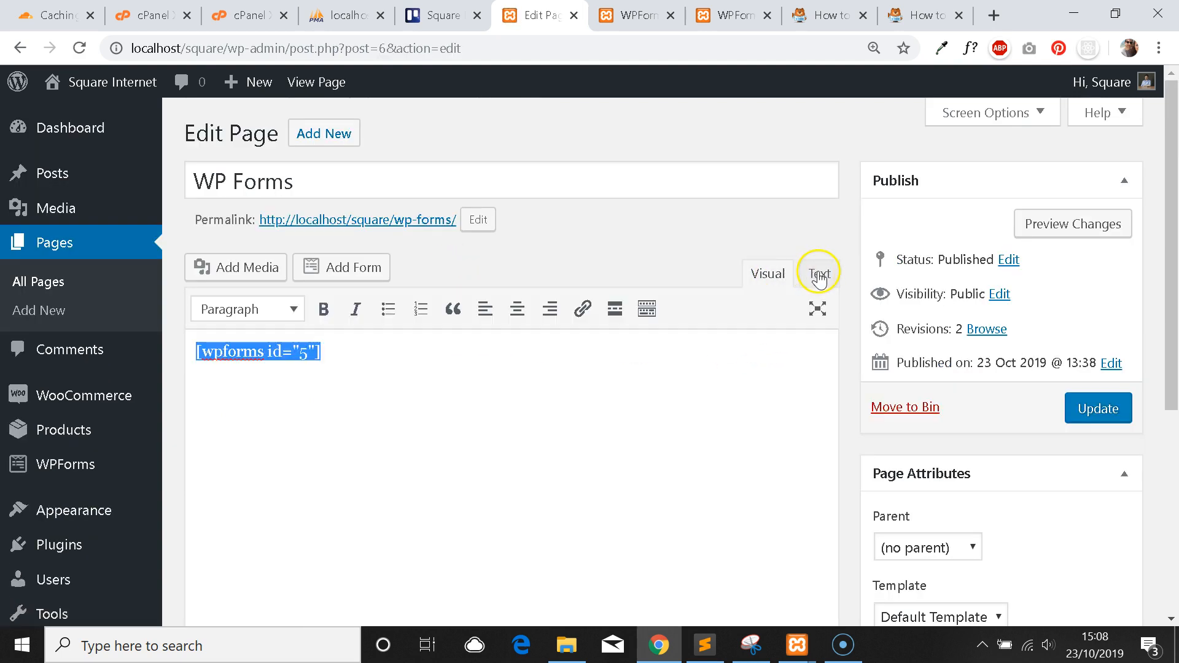
{"action": "left_click", "coordinate": [814, 279]}
Replace the shortcode with [wpforms id="46" title="false" description="false"], update, and open the live page.
{"action": "left_click_drag", "start_coordinate": [374, 362], "coordinate": [7, 327]}
{"action": "key", "text": "BackSpace"}
{"action": "key", "text": "ctrl+v"}
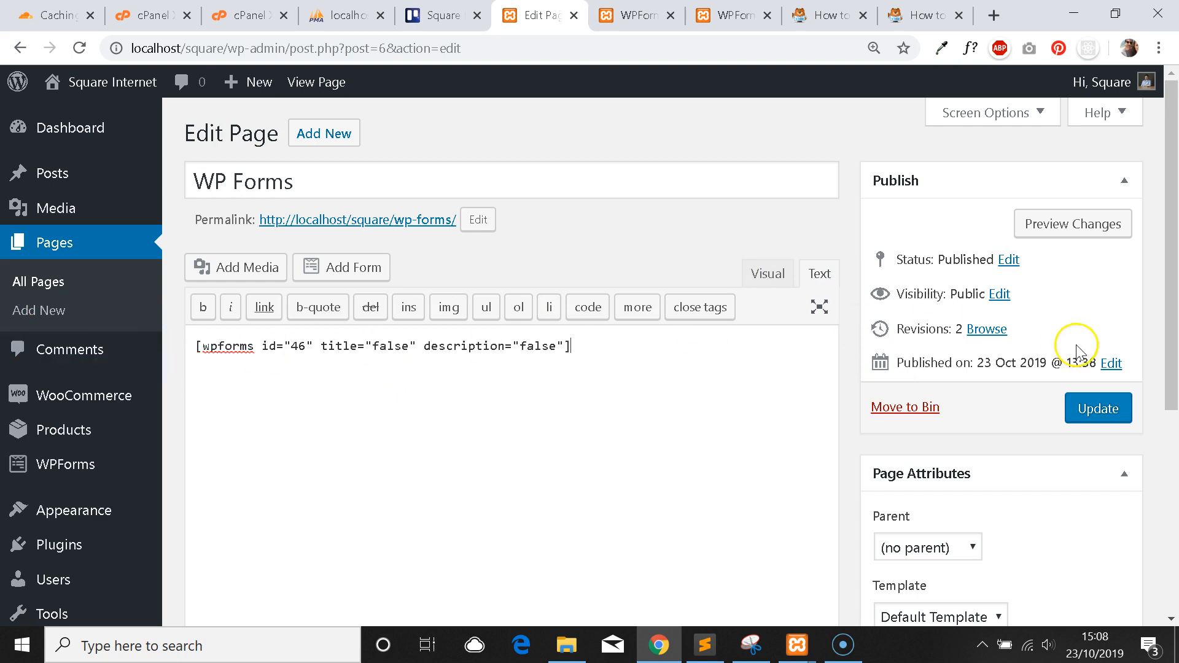
{"action": "left_click", "coordinate": [1099, 408]}
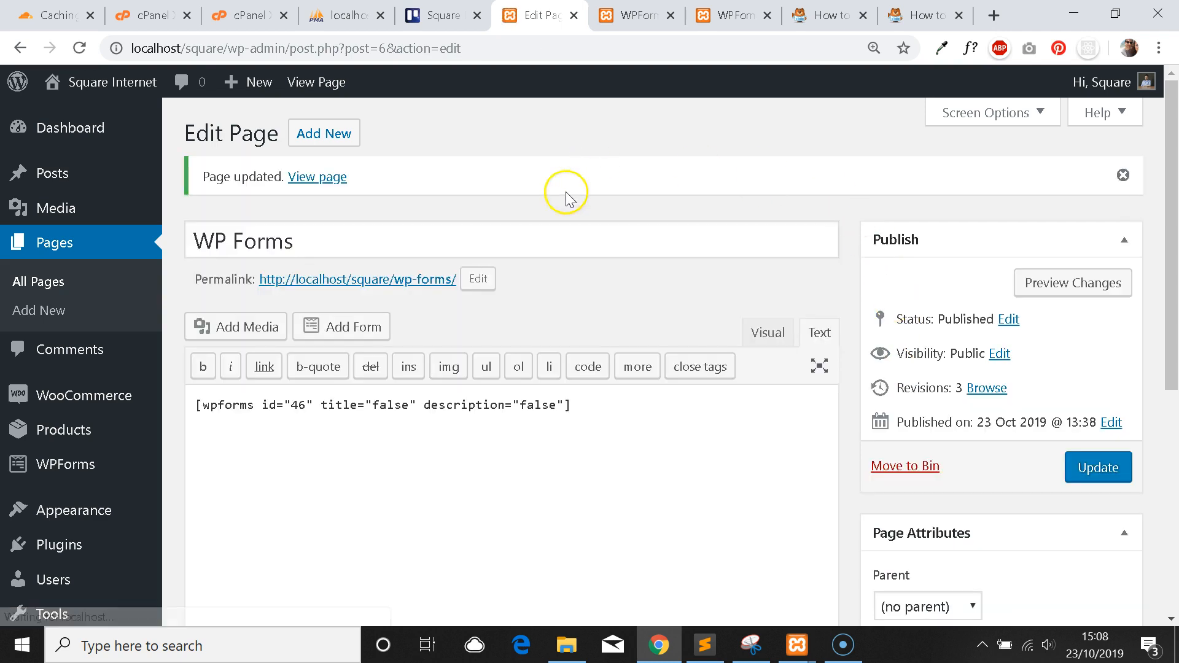
{"action": "right_click", "coordinate": [420, 281]}
{"action": "key", "text": "Escape"}
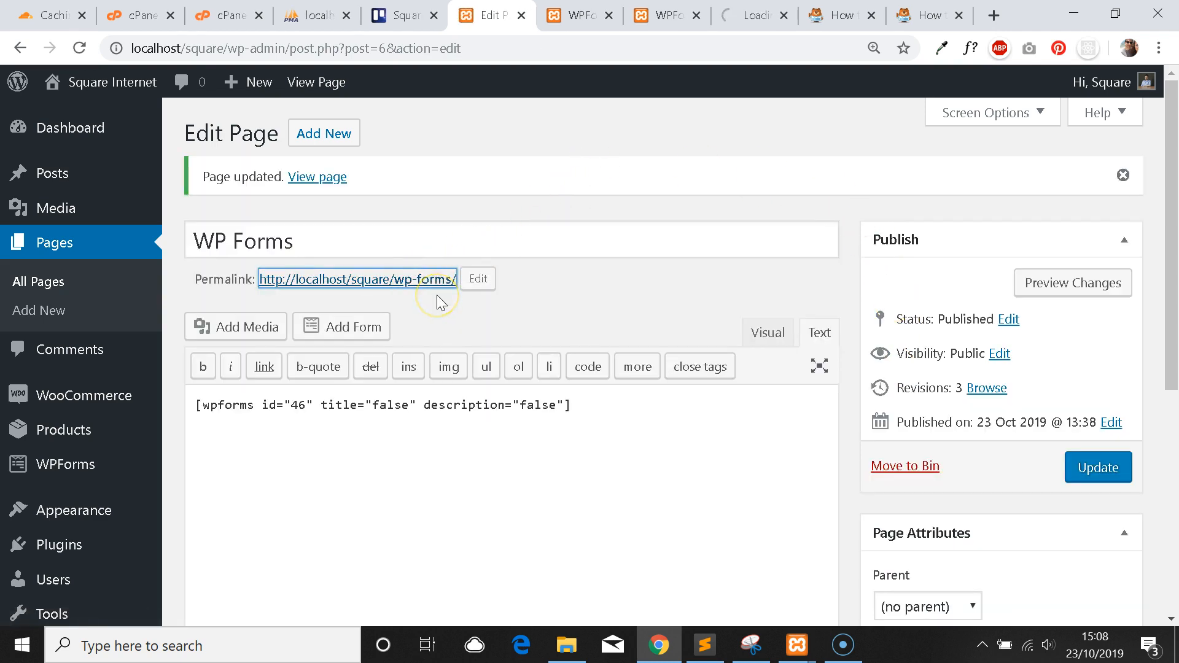
On the live WP Forms page, try the Name, Email Address and How Can We Help? fields.
{"action": "left_click", "coordinate": [758, 15]}
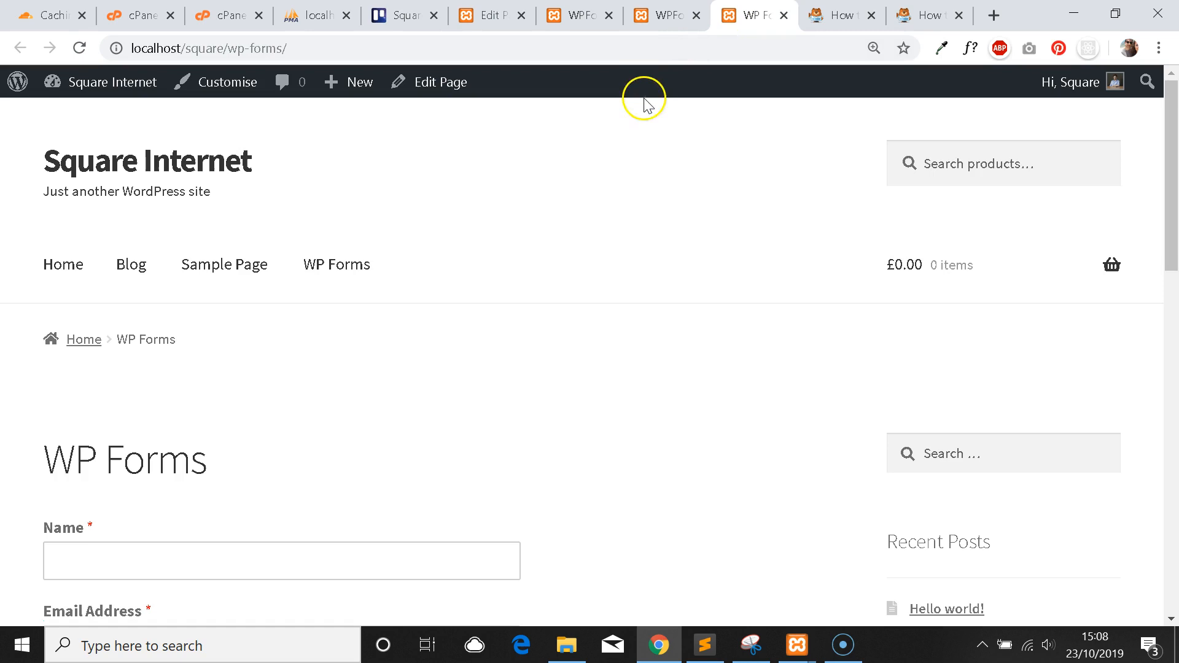
{"action": "scroll", "coordinate": [514, 267], "scroll_direction": "down", "scroll_amount": 7}
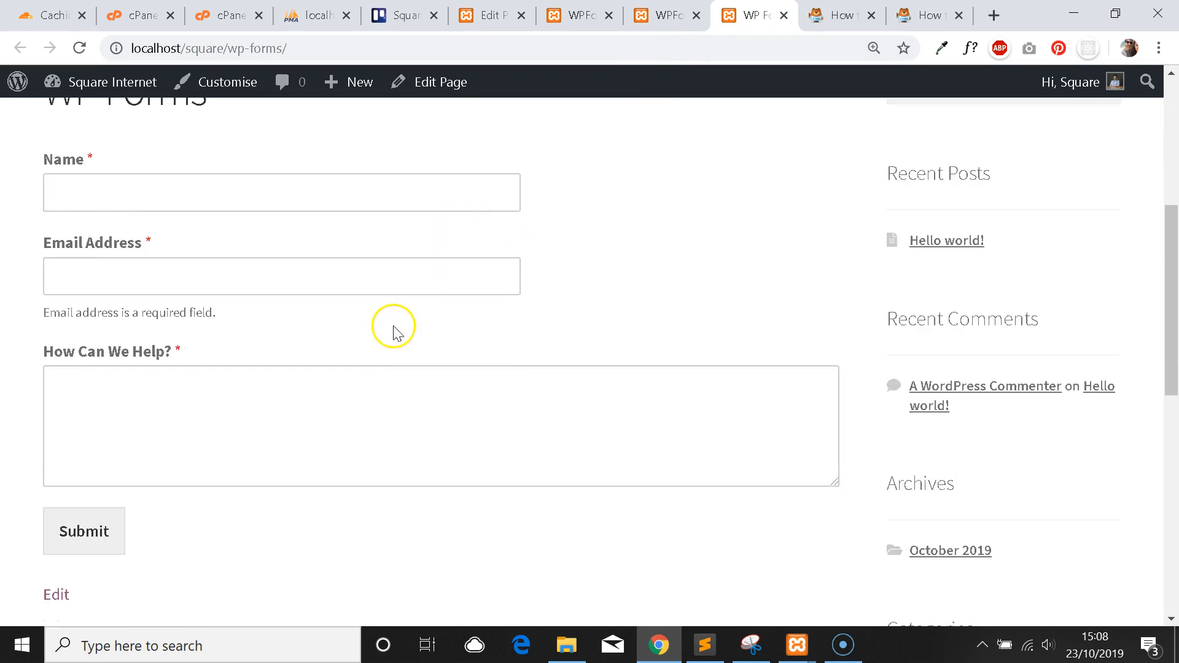
{"action": "scroll", "coordinate": [195, 307], "scroll_direction": "up", "scroll_amount": 2}
{"action": "left_click", "coordinate": [280, 265]}
{"action": "scroll", "coordinate": [381, 231], "scroll_direction": "down", "scroll_amount": 1}
{"action": "left_click", "coordinate": [307, 360]}
{"action": "left_click", "coordinate": [260, 287]}
{"action": "left_click", "coordinate": [555, 284]}
{"action": "scroll", "coordinate": [550, 297], "scroll_direction": "down", "scroll_amount": 1}
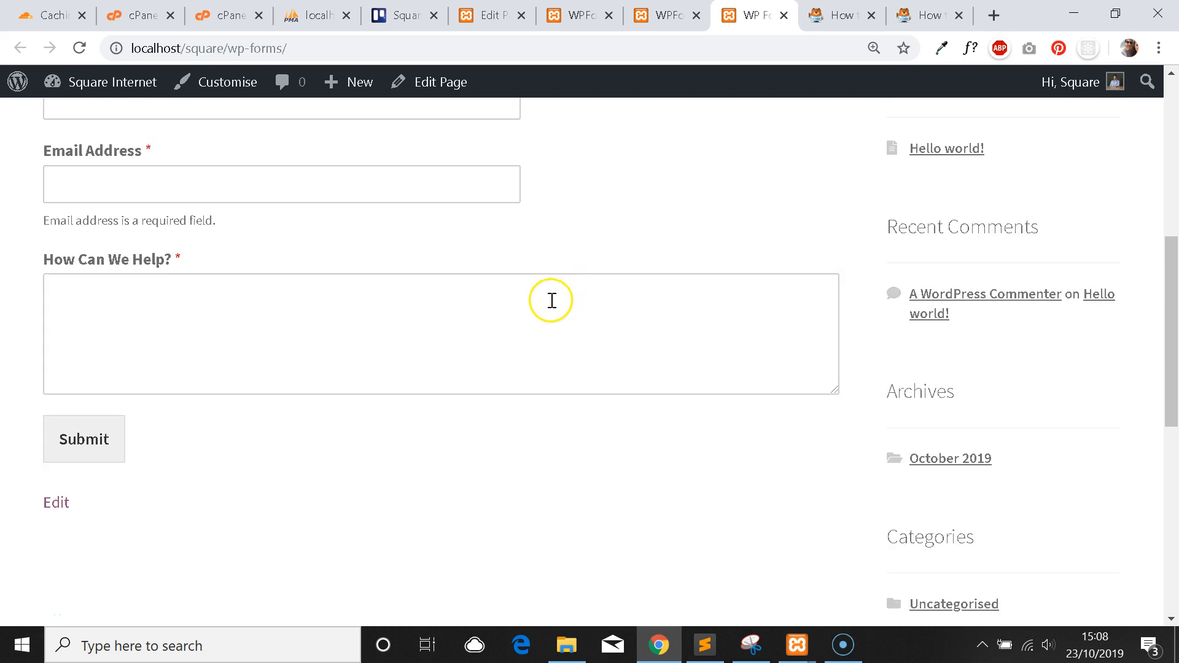
{"action": "scroll", "coordinate": [537, 321], "scroll_direction": "up", "scroll_amount": 4}
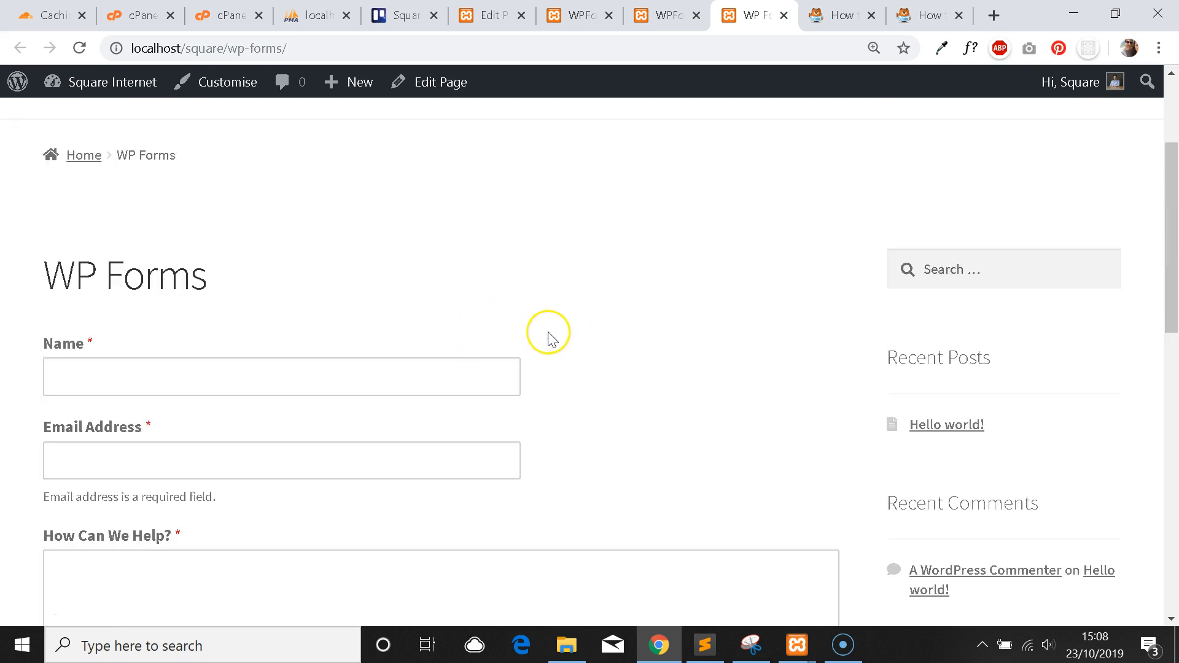
{"action": "scroll", "coordinate": [522, 335], "scroll_direction": "down", "scroll_amount": 3}
{"action": "scroll", "coordinate": [393, 359], "scroll_direction": "up", "scroll_amount": 1}
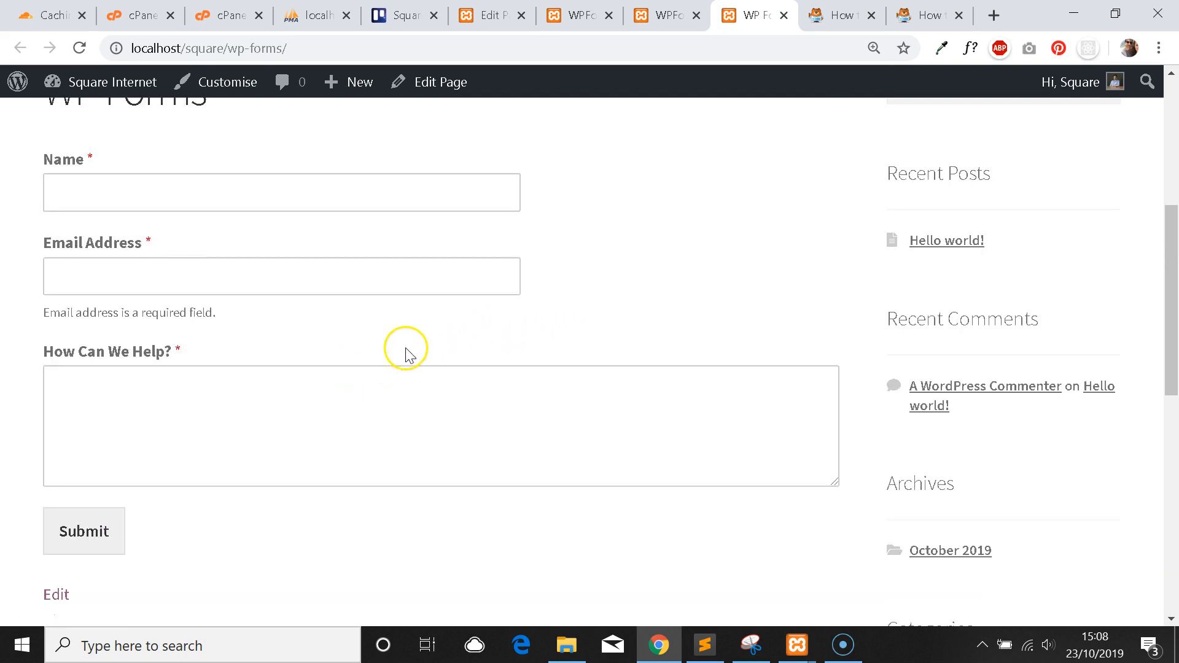
{"action": "scroll", "coordinate": [405, 353], "scroll_direction": "up", "scroll_amount": 2}
{"action": "scroll", "coordinate": [600, 221], "scroll_direction": "down", "scroll_amount": 2}
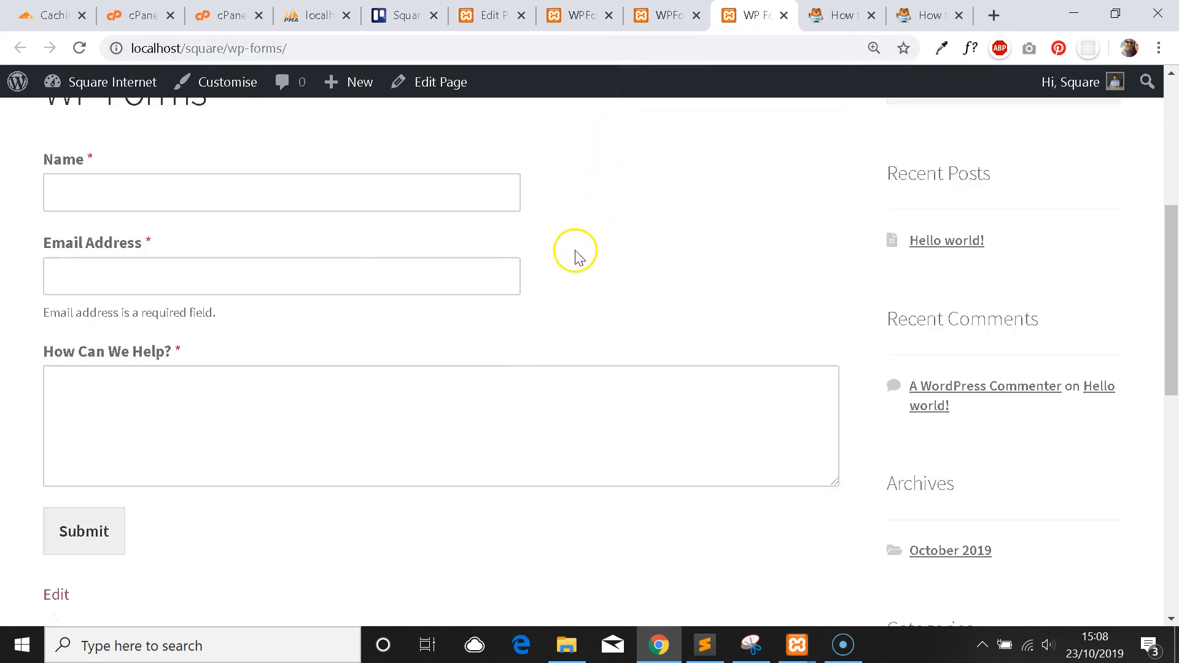
{"action": "scroll", "coordinate": [491, 230], "scroll_direction": "up", "scroll_amount": 2}
{"action": "scroll", "coordinate": [542, 249], "scroll_direction": "down", "scroll_amount": 2}
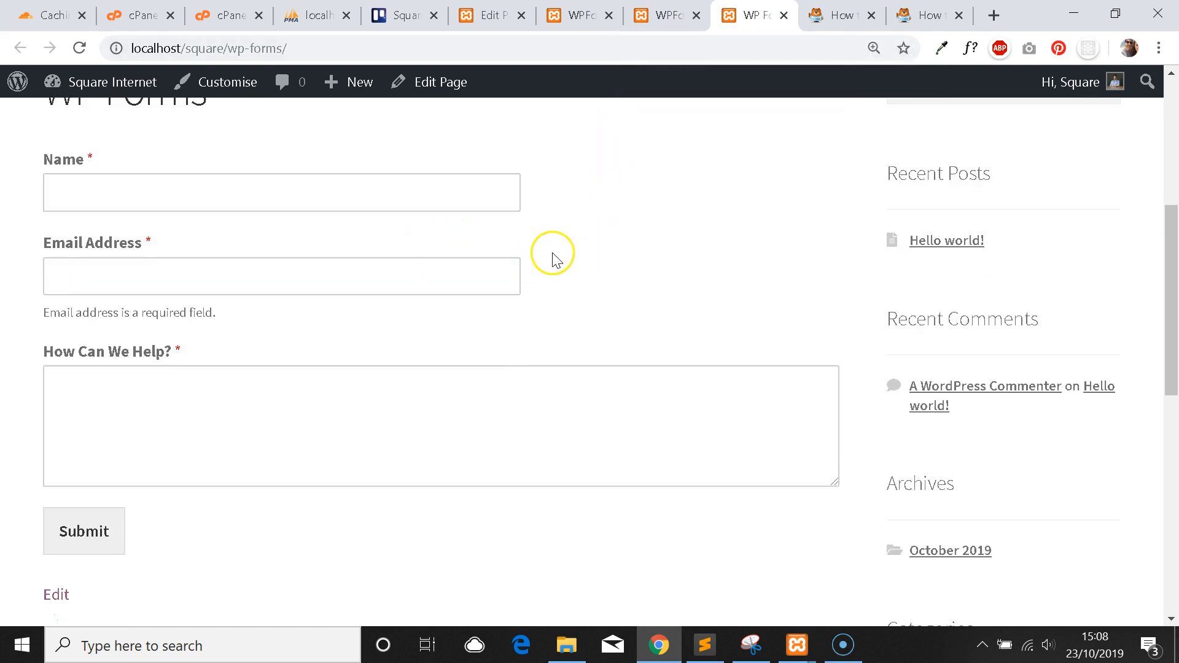
{"action": "scroll", "coordinate": [552, 258], "scroll_direction": "up", "scroll_amount": 1}
Test focusing the Name and Email Address fields repeatedly, then return to the form builder.
{"action": "left_click", "coordinate": [485, 284]}
{"action": "left_click", "coordinate": [439, 358]}
{"action": "left_click", "coordinate": [447, 286]}
{"action": "left_click", "coordinate": [431, 349]}
{"action": "left_click", "coordinate": [572, 300]}
{"action": "left_click", "coordinate": [370, 287]}
{"action": "left_click", "coordinate": [314, 241]}
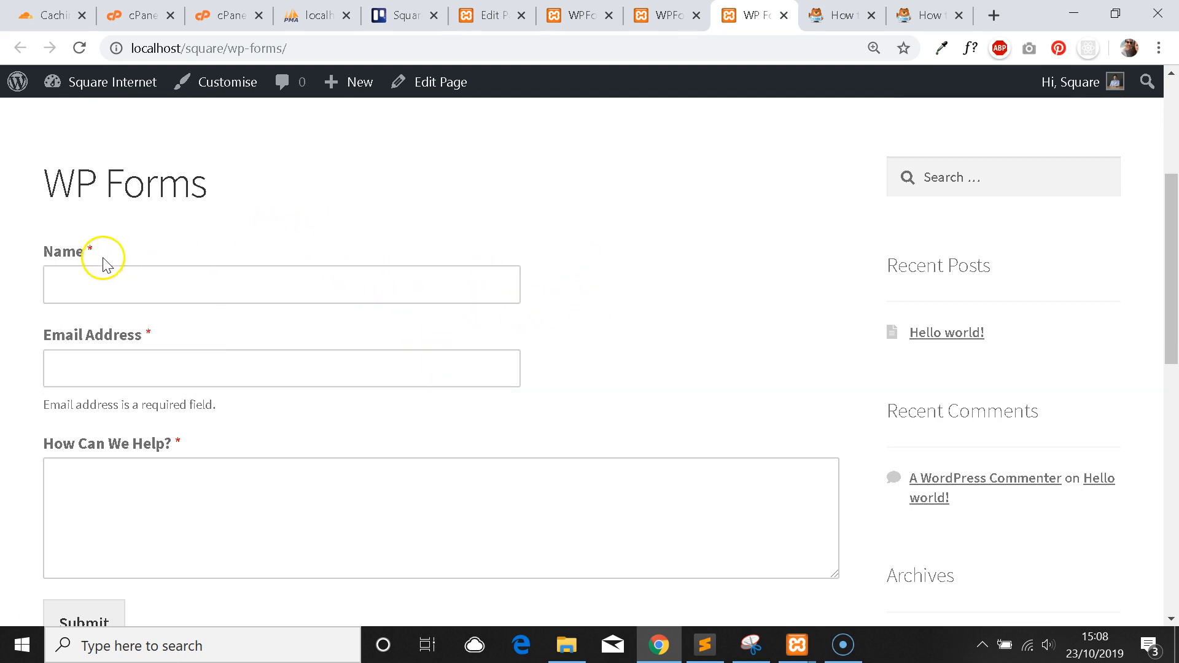
{"action": "left_click", "coordinate": [89, 284]}
{"action": "left_click", "coordinate": [697, 290]}
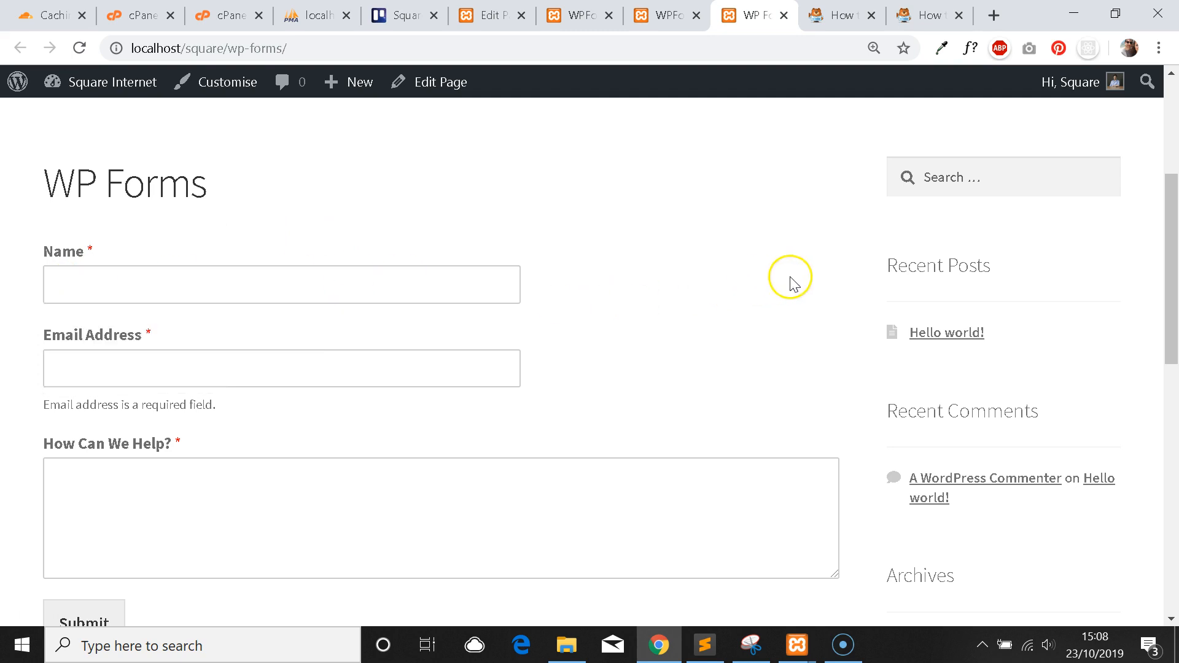
{"action": "left_click", "coordinate": [377, 286]}
{"action": "left_click", "coordinate": [500, 361]}
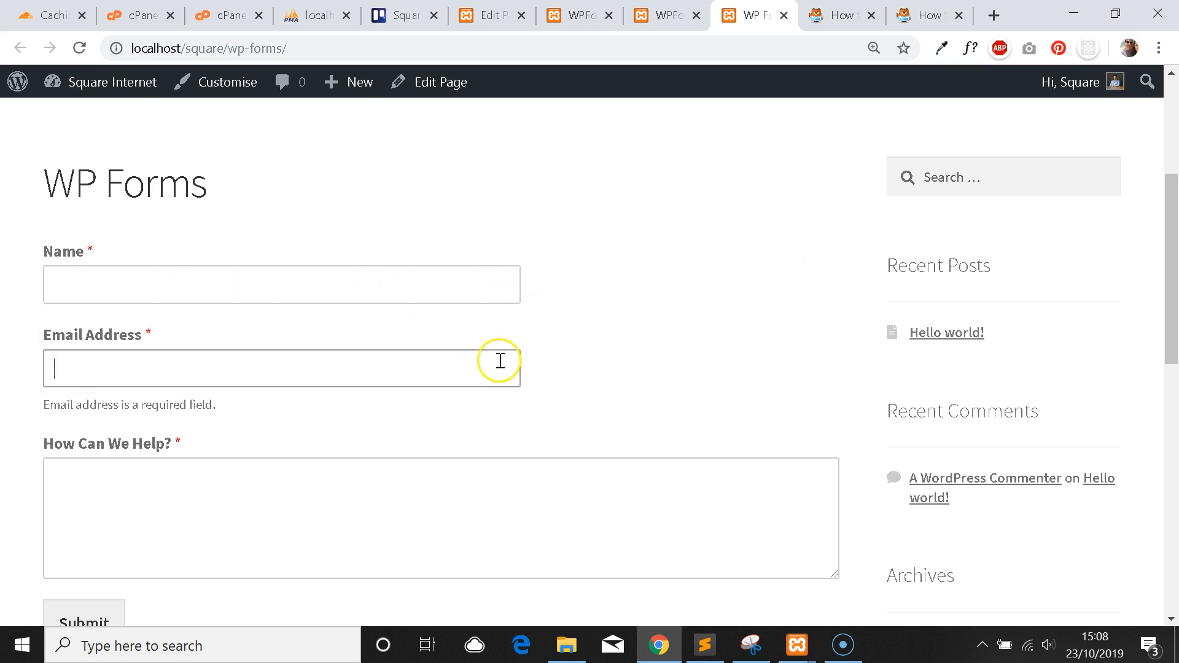
{"action": "left_click", "coordinate": [372, 290]}
{"action": "left_click", "coordinate": [388, 355]}
{"action": "left_click", "coordinate": [583, 279]}
{"action": "scroll", "coordinate": [512, 299], "scroll_direction": "down", "scroll_amount": 1}
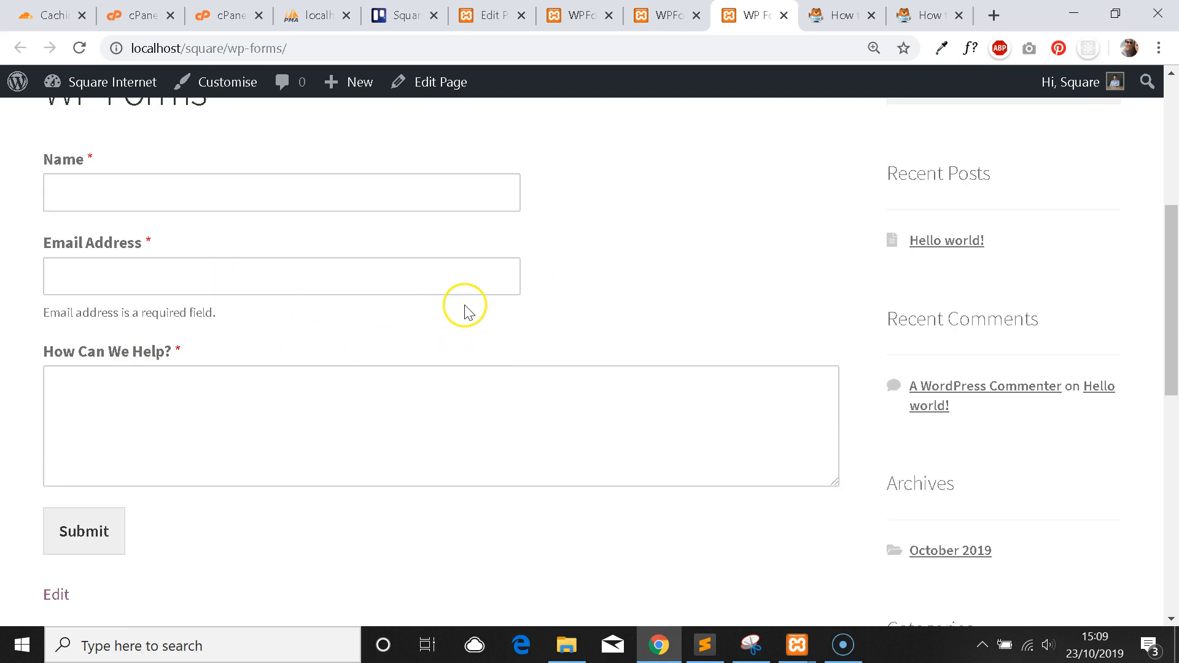
{"action": "scroll", "coordinate": [465, 312], "scroll_direction": "up", "scroll_amount": 3}
{"action": "left_click", "coordinate": [668, 14]}
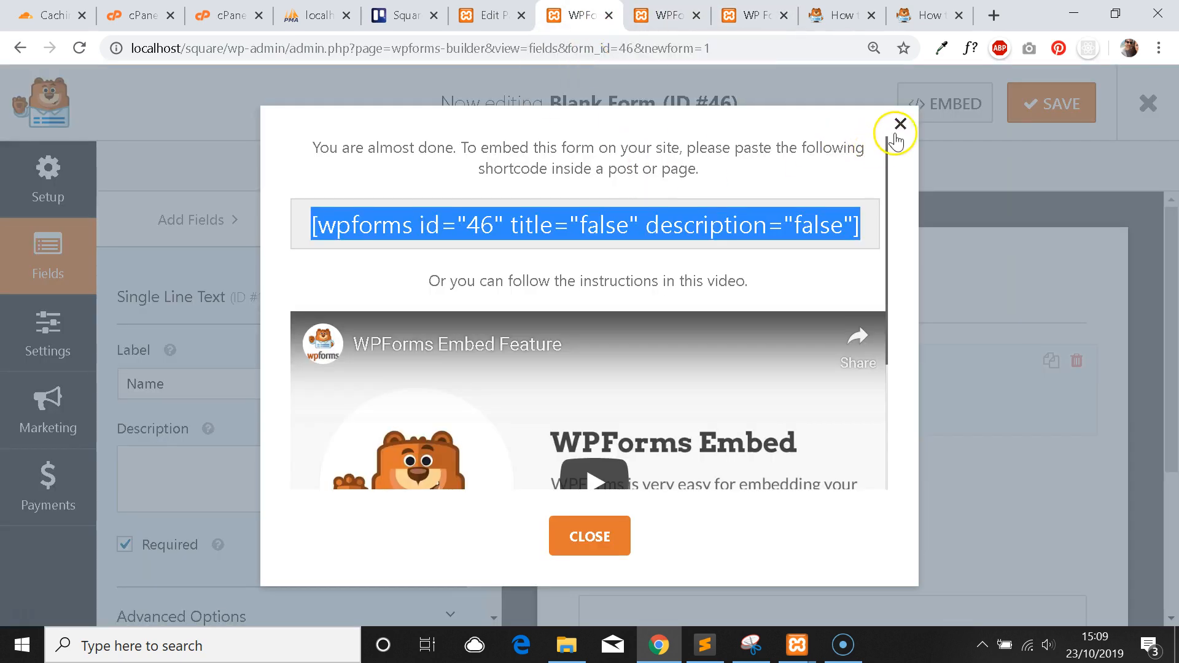
Close the embed notice, select the Name field, and show its CSS class layouts.
{"action": "left_click", "coordinate": [897, 134]}
{"action": "scroll", "coordinate": [376, 326], "scroll_direction": "down", "scroll_amount": 2}
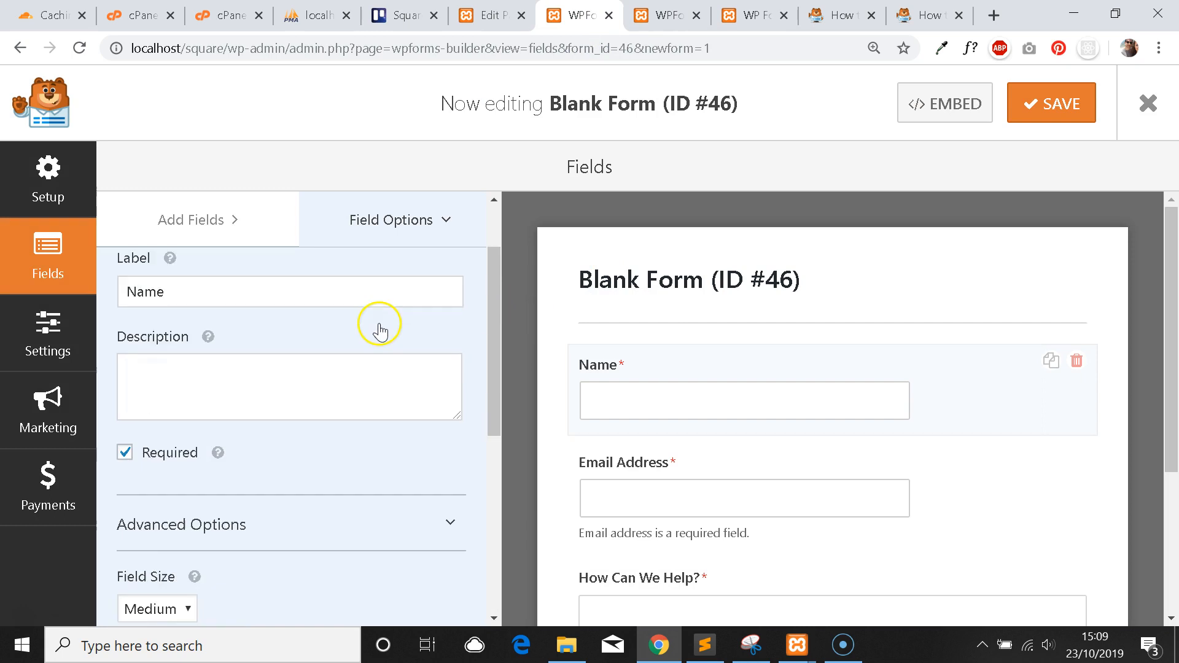
{"action": "scroll", "coordinate": [415, 360], "scroll_direction": "down", "scroll_amount": 1}
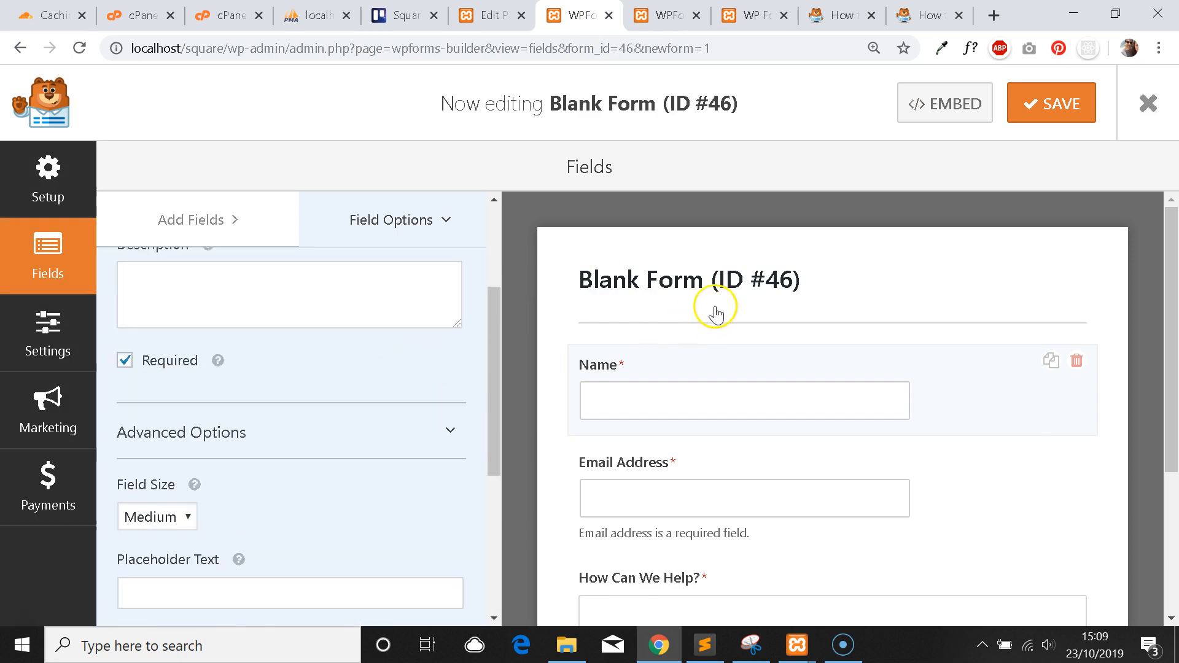
{"action": "scroll", "coordinate": [736, 251], "scroll_direction": "down", "scroll_amount": 1}
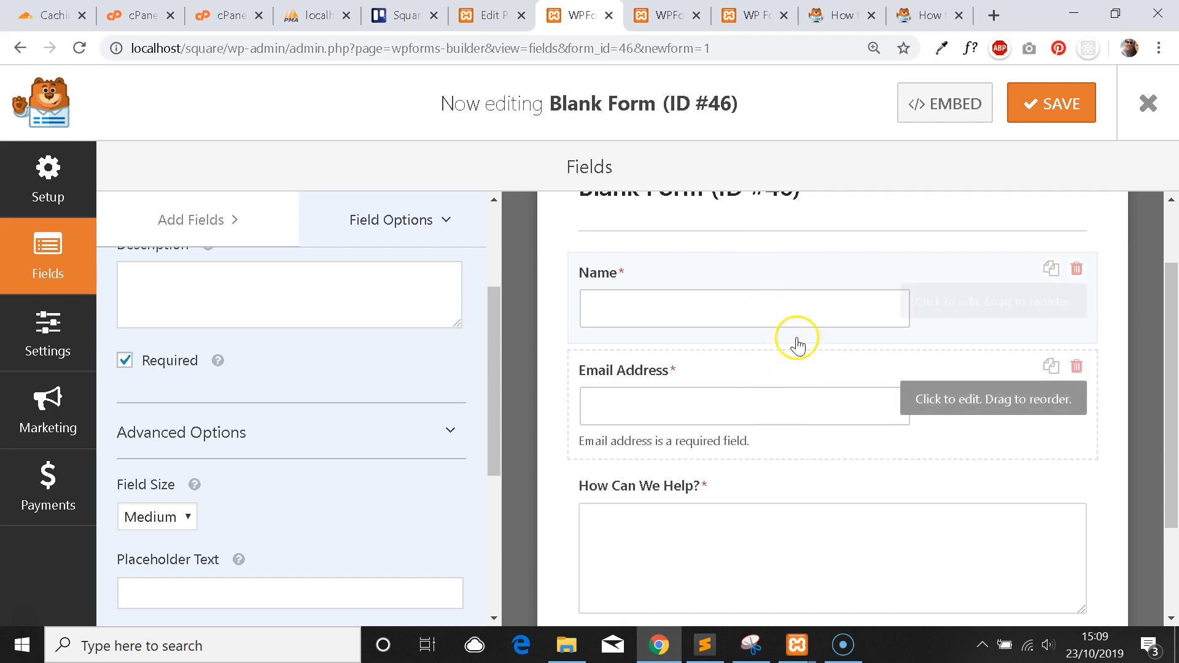
{"action": "left_click", "coordinate": [834, 404]}
{"action": "left_click", "coordinate": [825, 316]}
{"action": "scroll", "coordinate": [350, 357], "scroll_direction": "up", "scroll_amount": 1}
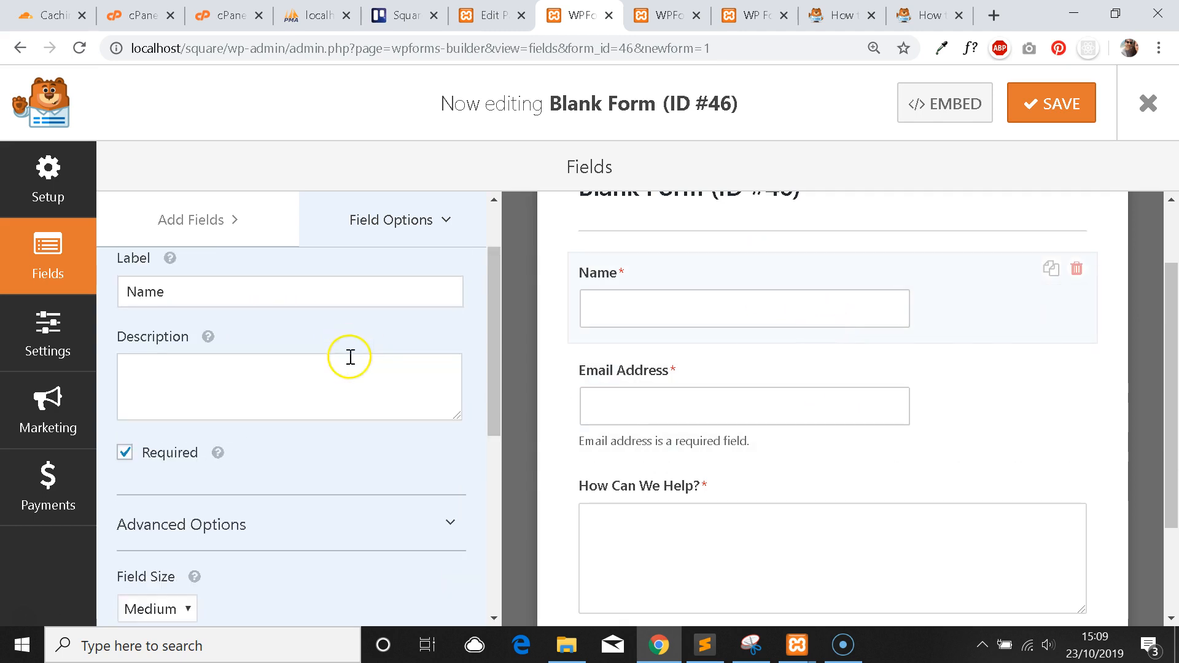
{"action": "scroll", "coordinate": [326, 351], "scroll_direction": "down", "scroll_amount": 6}
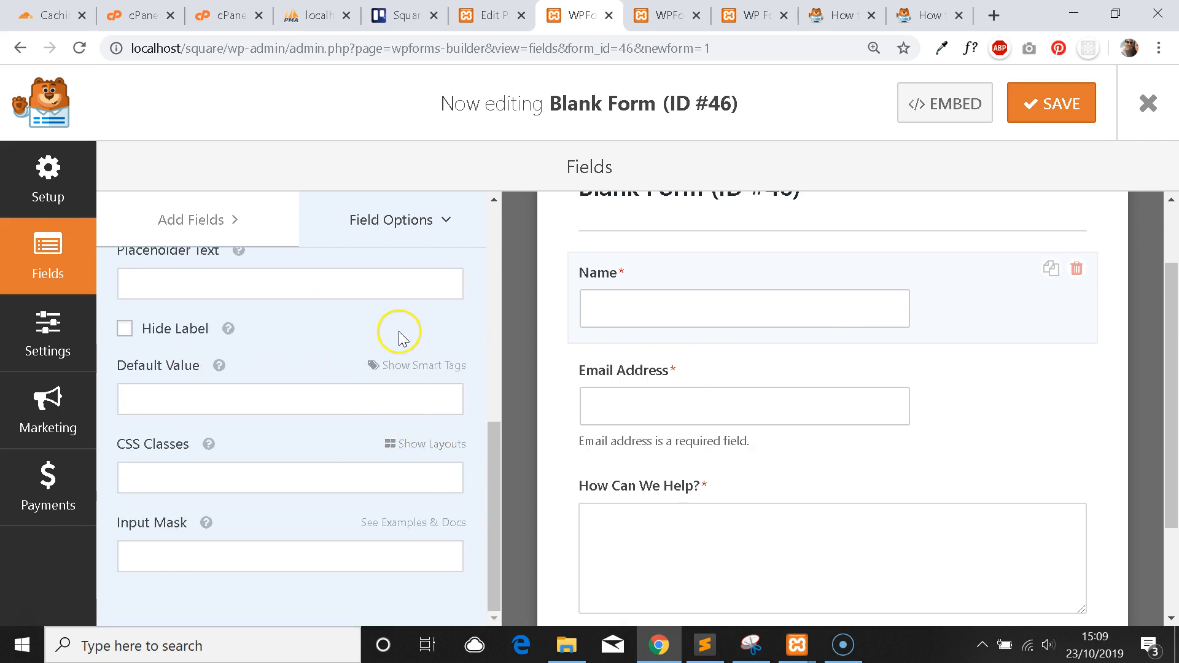
{"action": "mouse_move", "coordinate": [209, 444]}
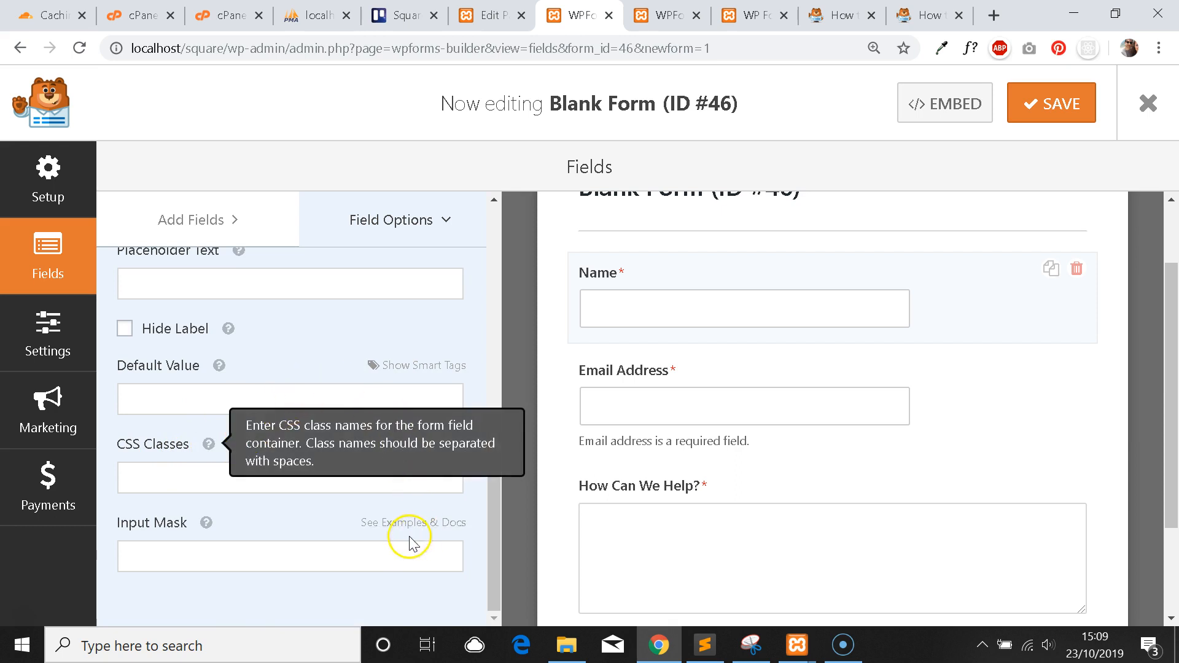
{"action": "left_click", "coordinate": [442, 447]}
Apply the two-column left layout, giving Name the classes wpforms-one-half wpforms-first.
{"action": "scroll", "coordinate": [383, 362], "scroll_direction": "down", "scroll_amount": 1}
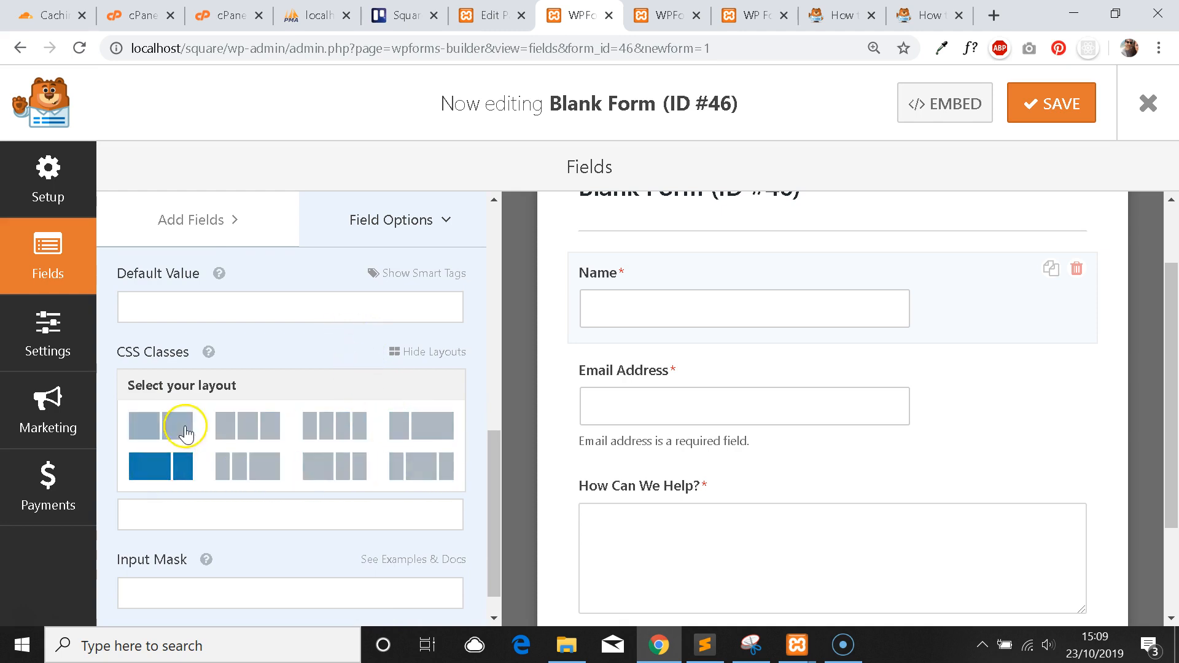
{"action": "scroll", "coordinate": [308, 430], "scroll_direction": "down", "scroll_amount": 1}
{"action": "scroll", "coordinate": [342, 421], "scroll_direction": "up", "scroll_amount": 1}
{"action": "scroll", "coordinate": [345, 422], "scroll_direction": "up", "scroll_amount": 1}
{"action": "scroll", "coordinate": [344, 422], "scroll_direction": "down", "scroll_amount": 3}
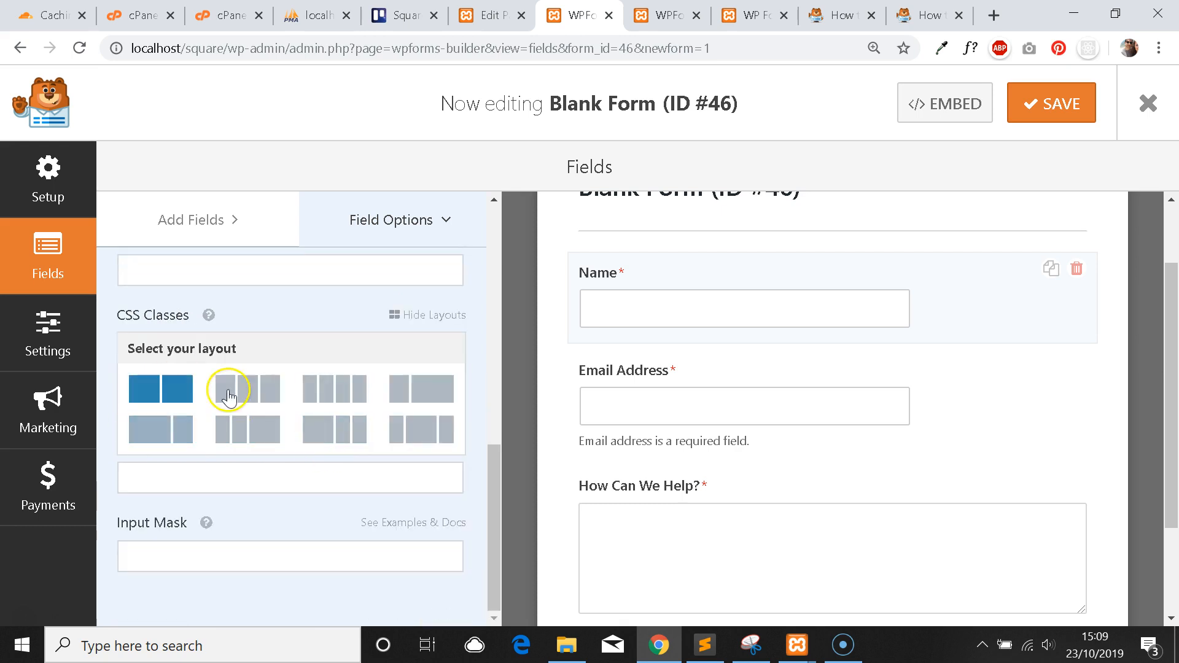
{"action": "left_click", "coordinate": [162, 390]}
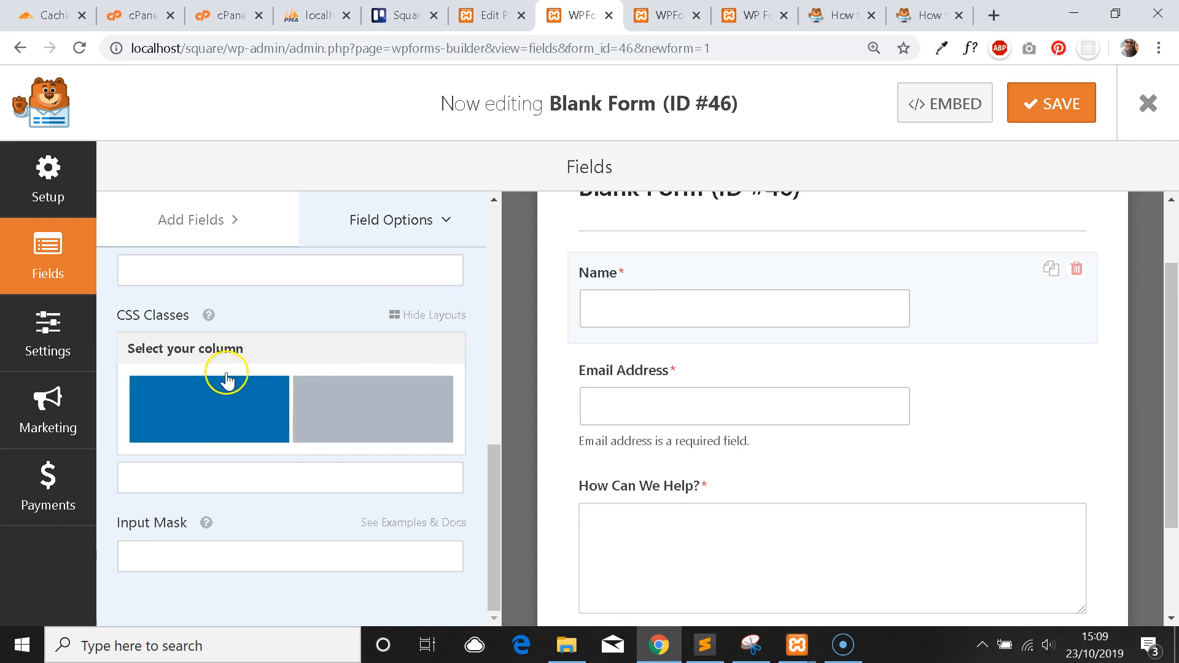
{"action": "left_click", "coordinate": [215, 389]}
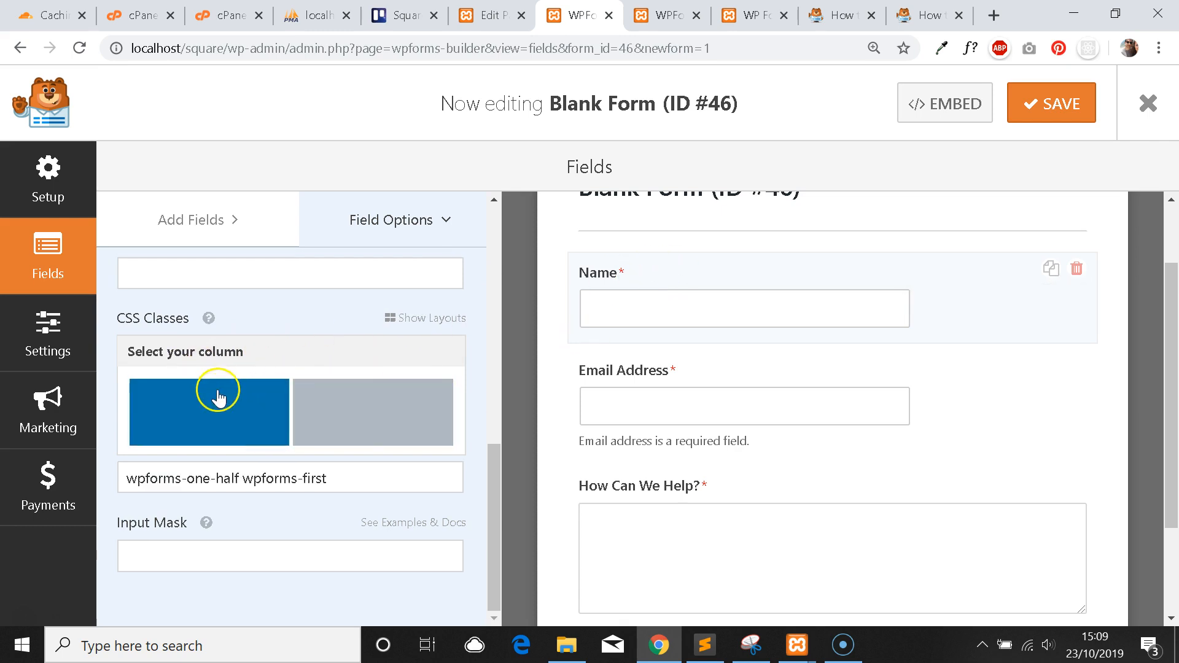
{"action": "left_click_drag", "start_coordinate": [124, 479], "coordinate": [336, 478]}
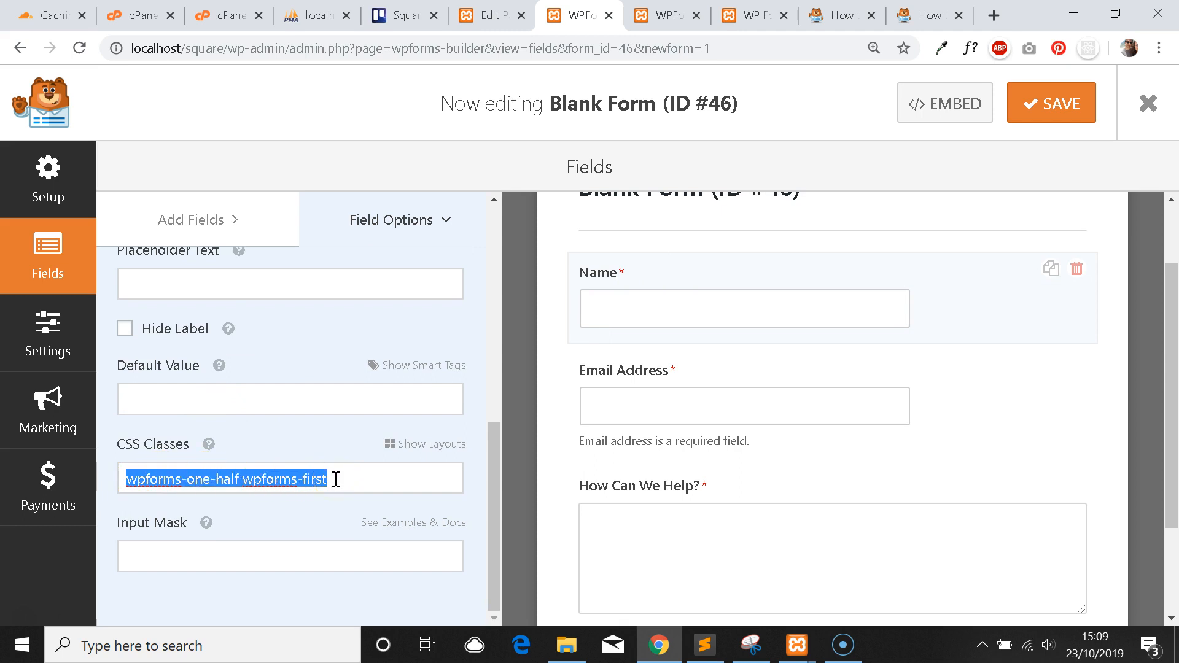
{"action": "left_click", "coordinate": [345, 477]}
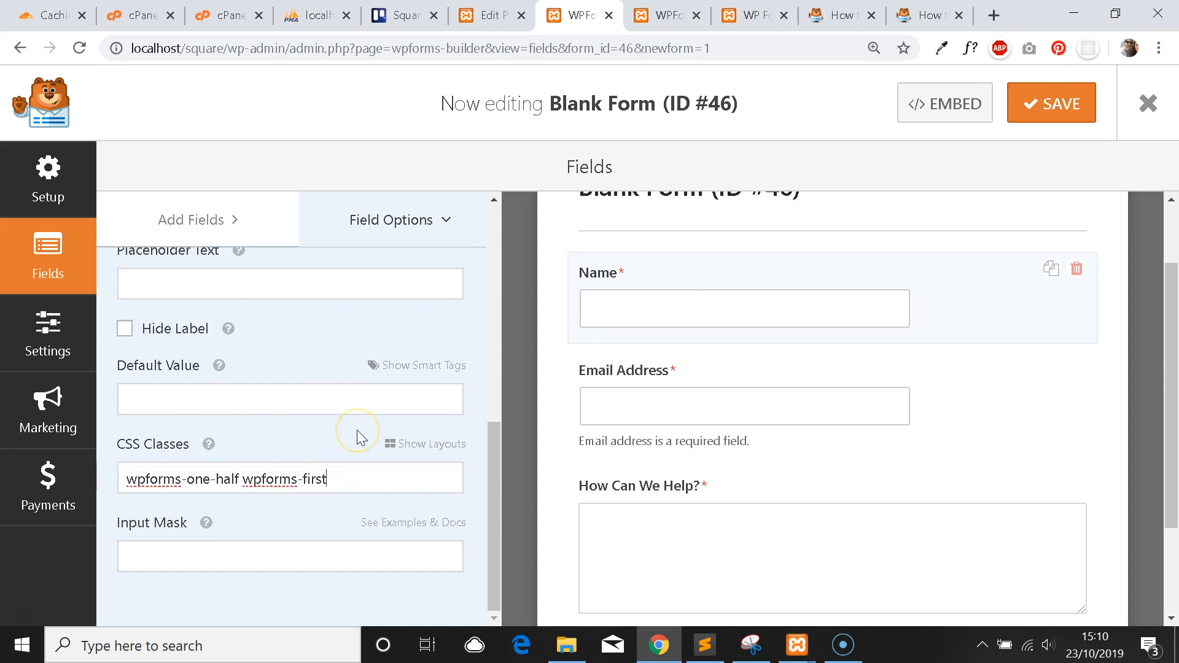
{"action": "left_click", "coordinate": [711, 405]}
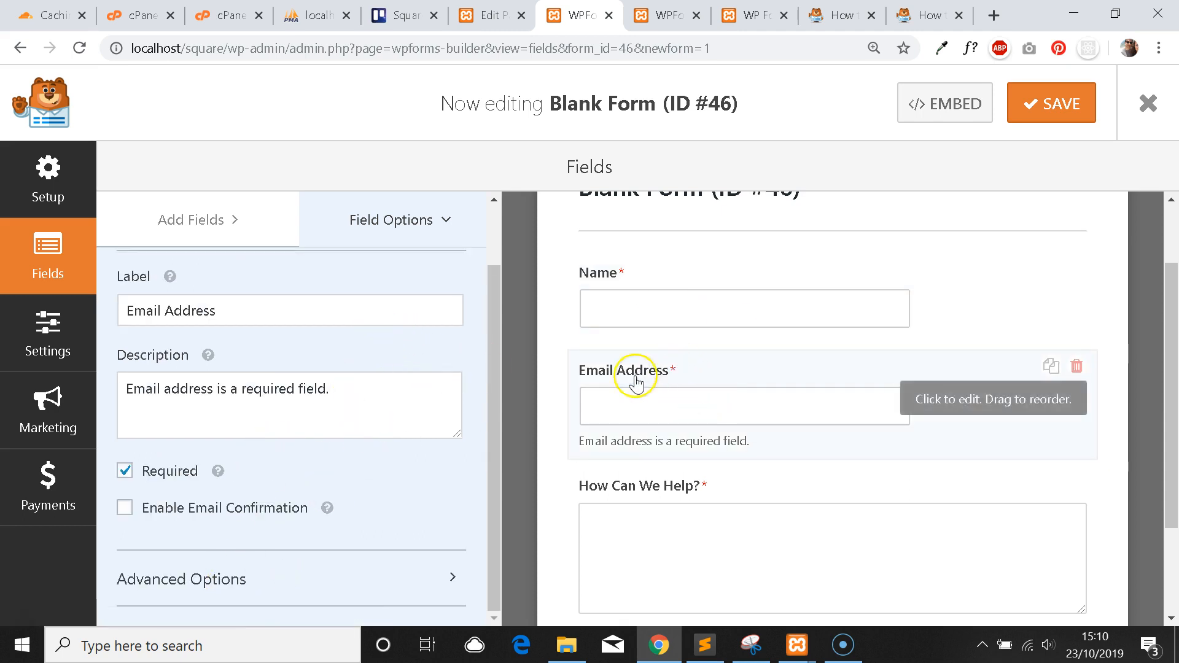
Apply the two-equal-columns layout to Email Address, giving it the class wpforms-one-half.
{"action": "left_click", "coordinate": [203, 591]}
{"action": "scroll", "coordinate": [272, 382], "scroll_direction": "down", "scroll_amount": 2}
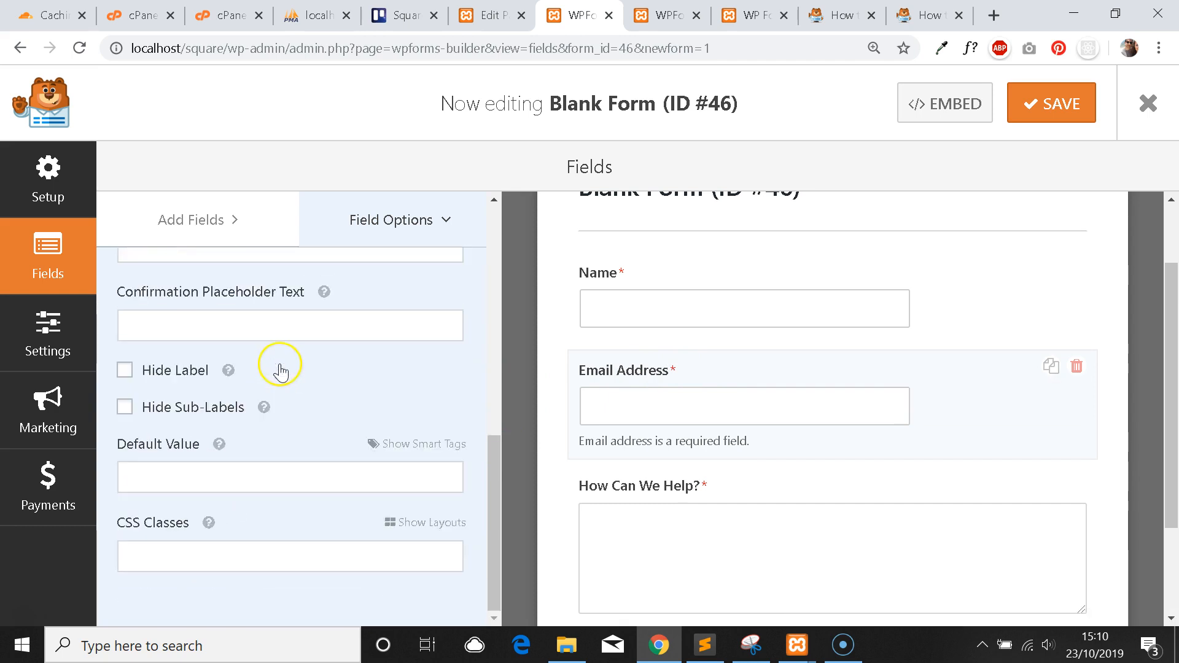
{"action": "left_click", "coordinate": [430, 522]}
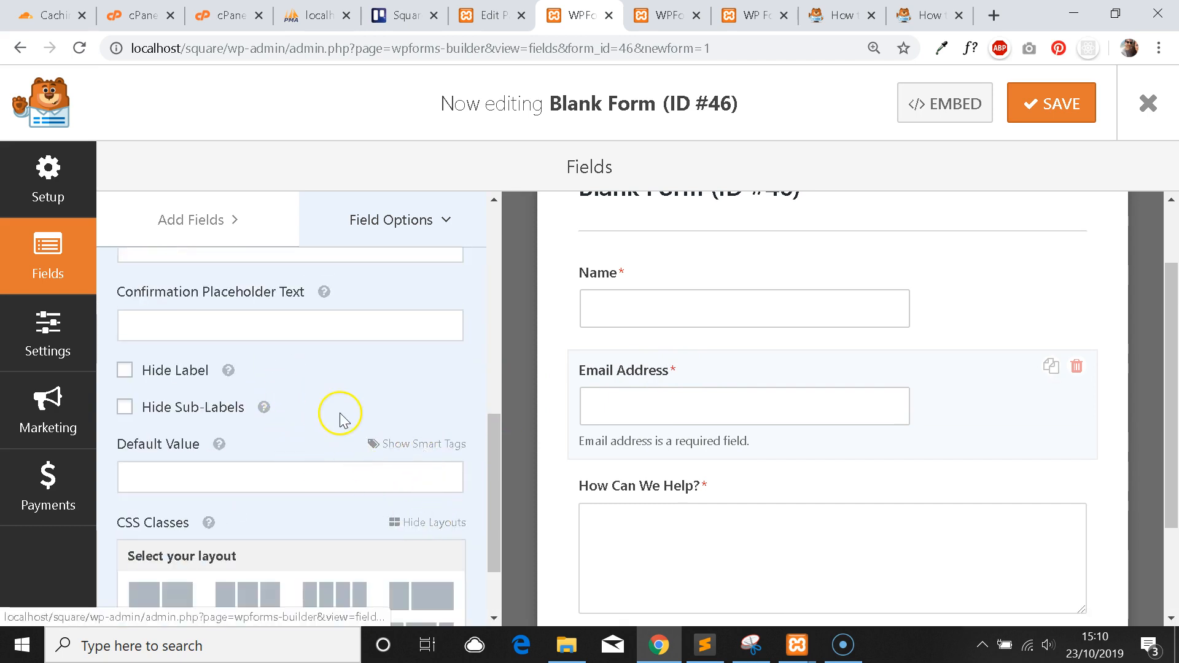
{"action": "scroll", "coordinate": [337, 414], "scroll_direction": "down", "scroll_amount": 2}
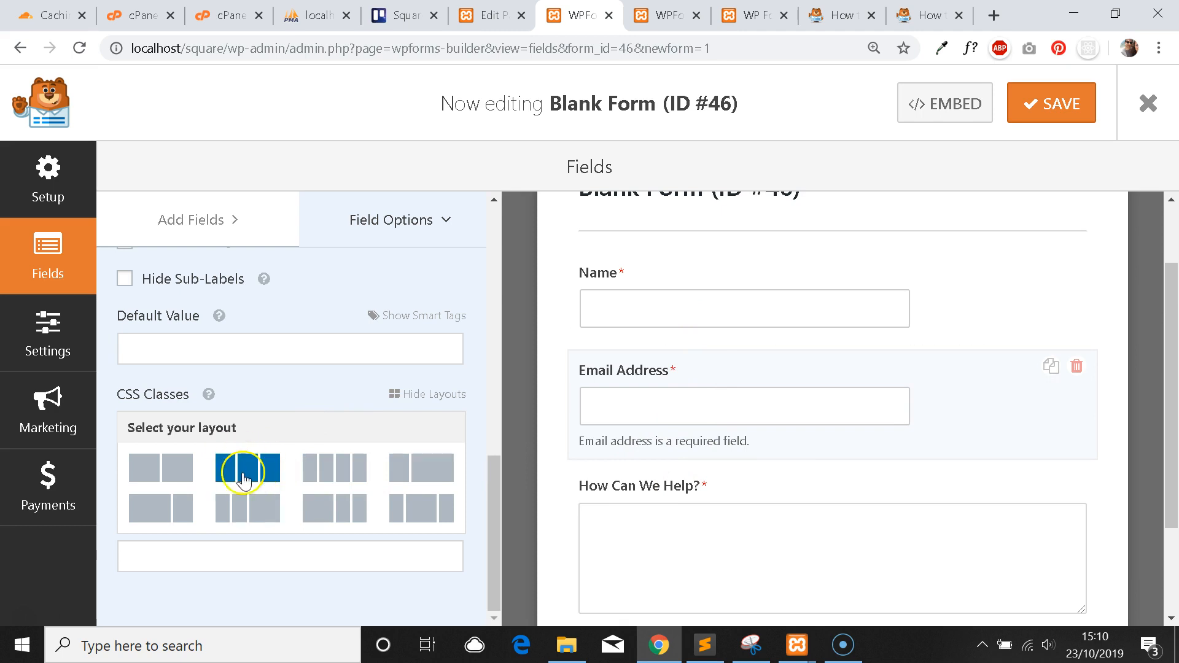
{"action": "left_click", "coordinate": [176, 469]}
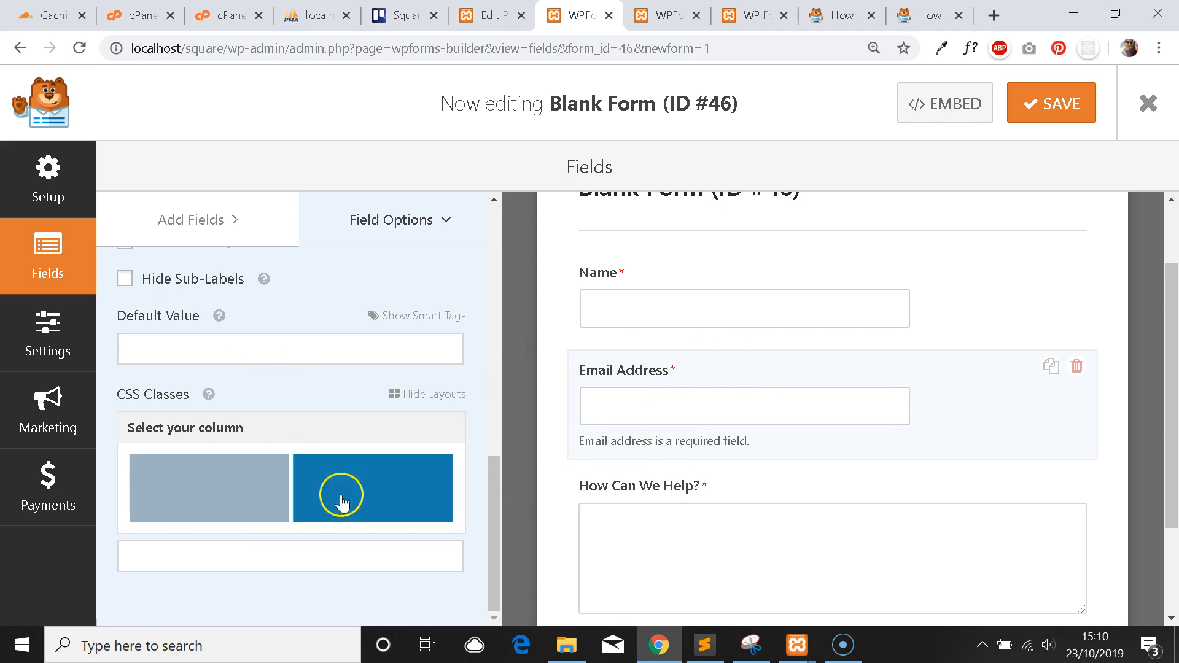
{"action": "left_click", "coordinate": [393, 489]}
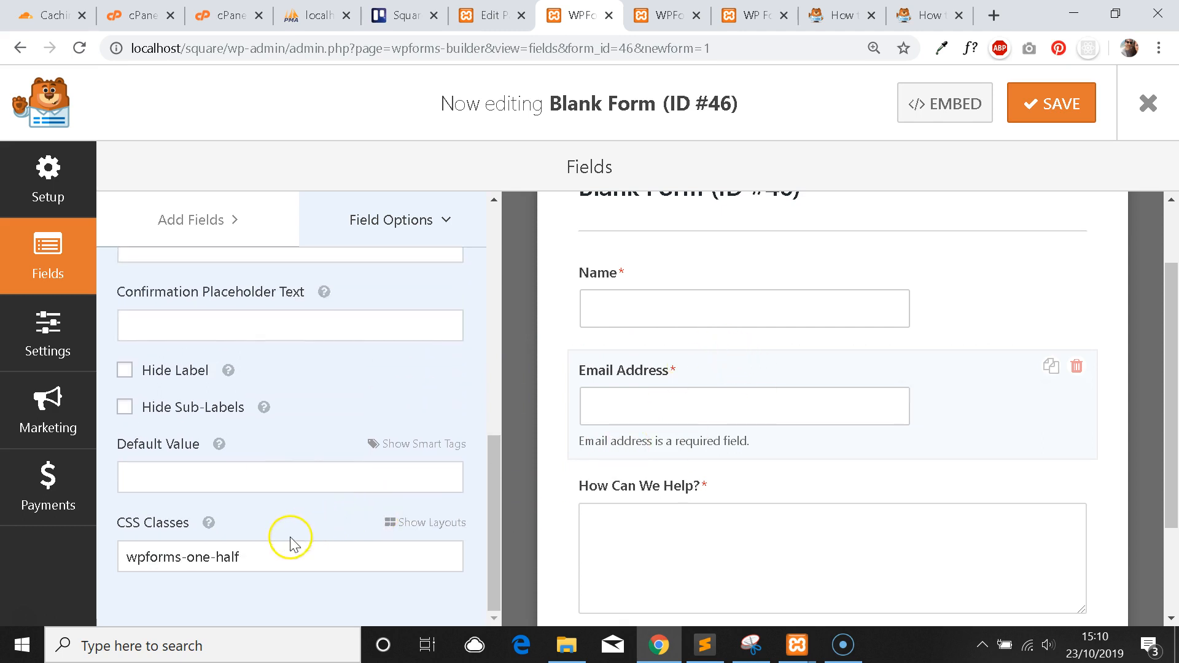
{"action": "left_click_drag", "start_coordinate": [237, 558], "coordinate": [118, 556]}
{"action": "left_click", "coordinate": [256, 561]}
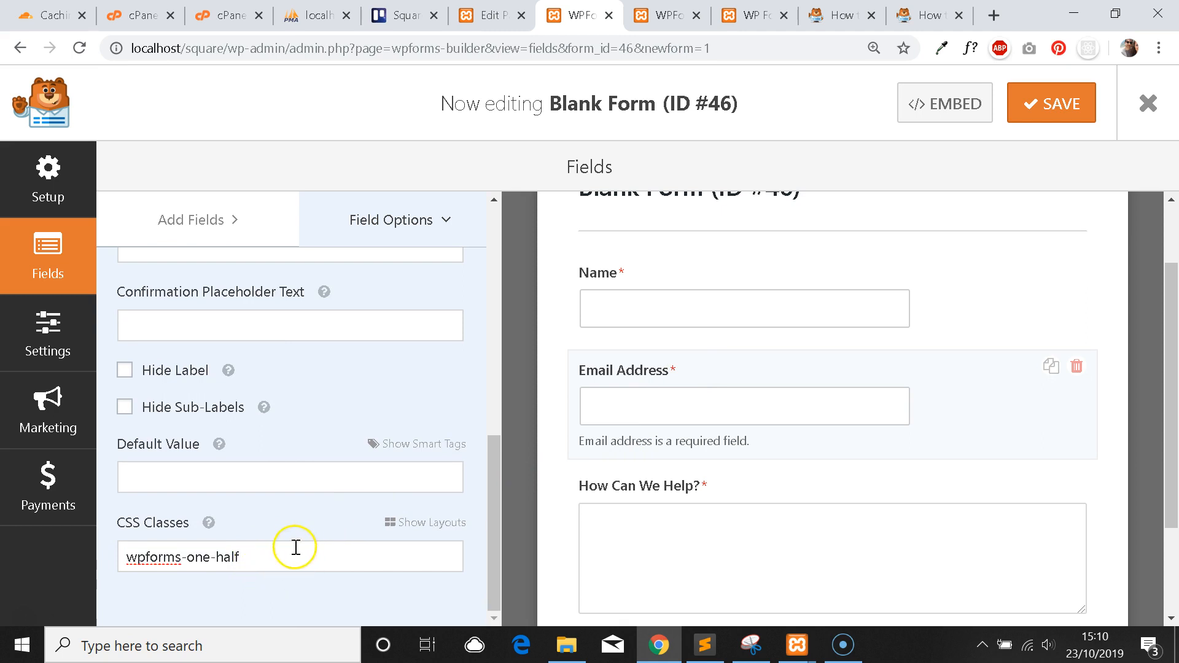
{"action": "key", "text": "ctrl+a"}
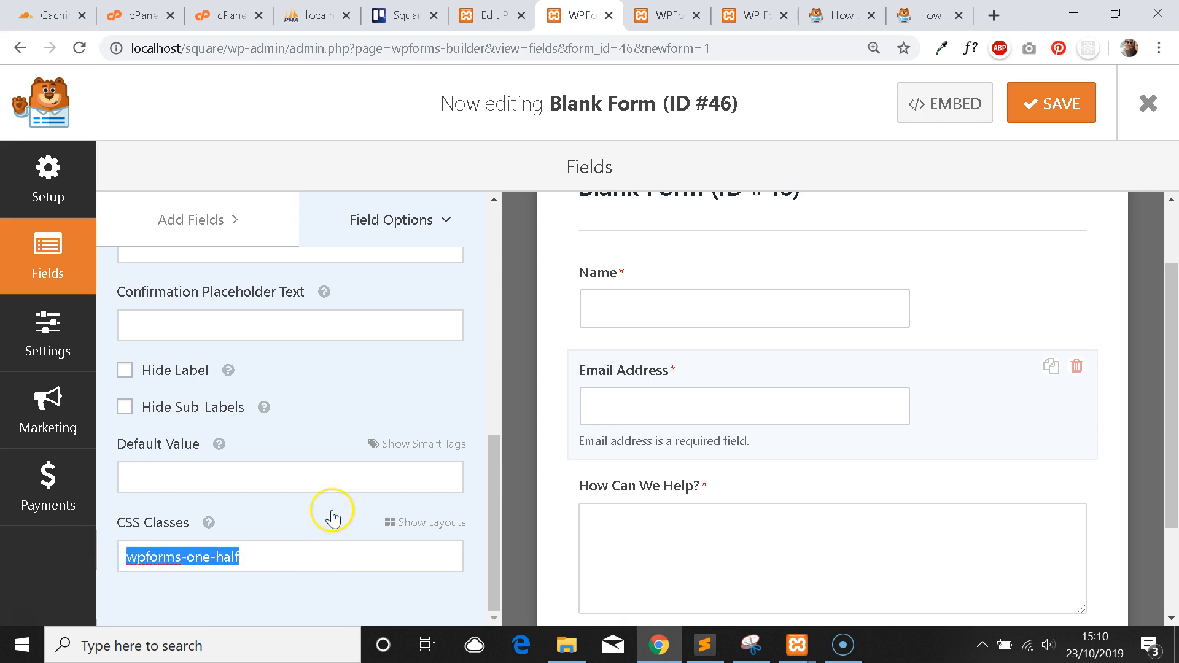
Check Name has 'wpforms-one-half wpforms-first' and Email 'wpforms-one-half', then save the form.
{"action": "left_click", "coordinate": [684, 305]}
{"action": "left_click_drag", "start_coordinate": [316, 481], "coordinate": [95, 473]}
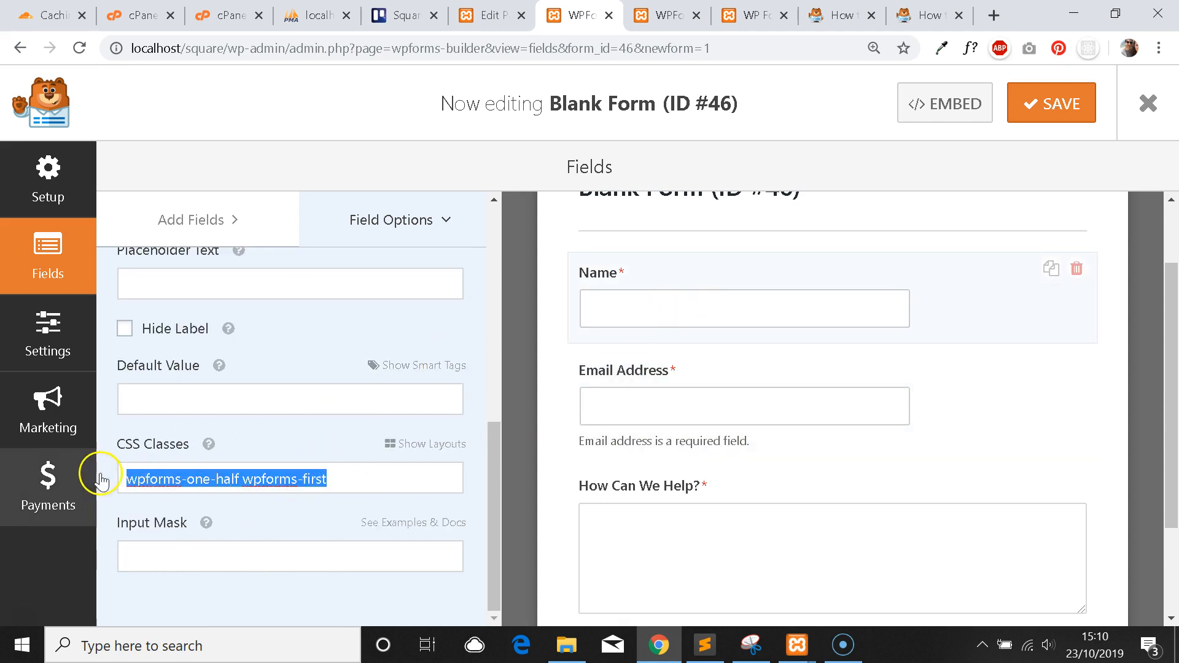
{"action": "left_click", "coordinate": [336, 480]}
{"action": "left_click", "coordinate": [609, 408]}
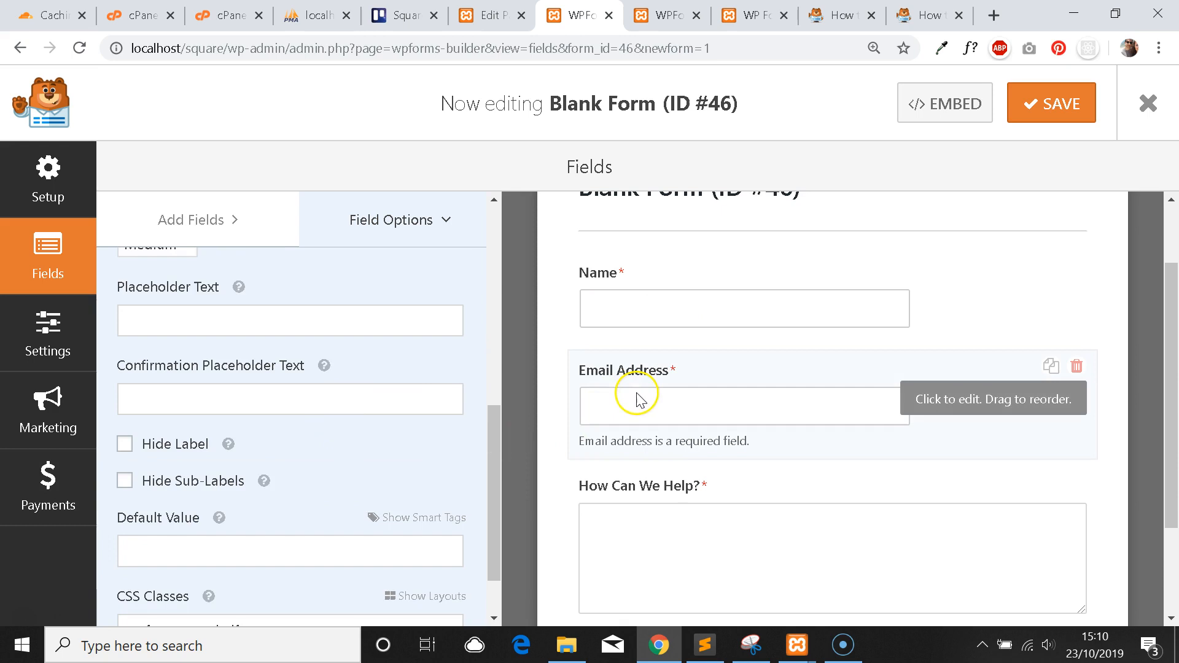
{"action": "scroll", "coordinate": [299, 519], "scroll_direction": "down", "scroll_amount": 1}
{"action": "key", "text": "ctrl+a"}
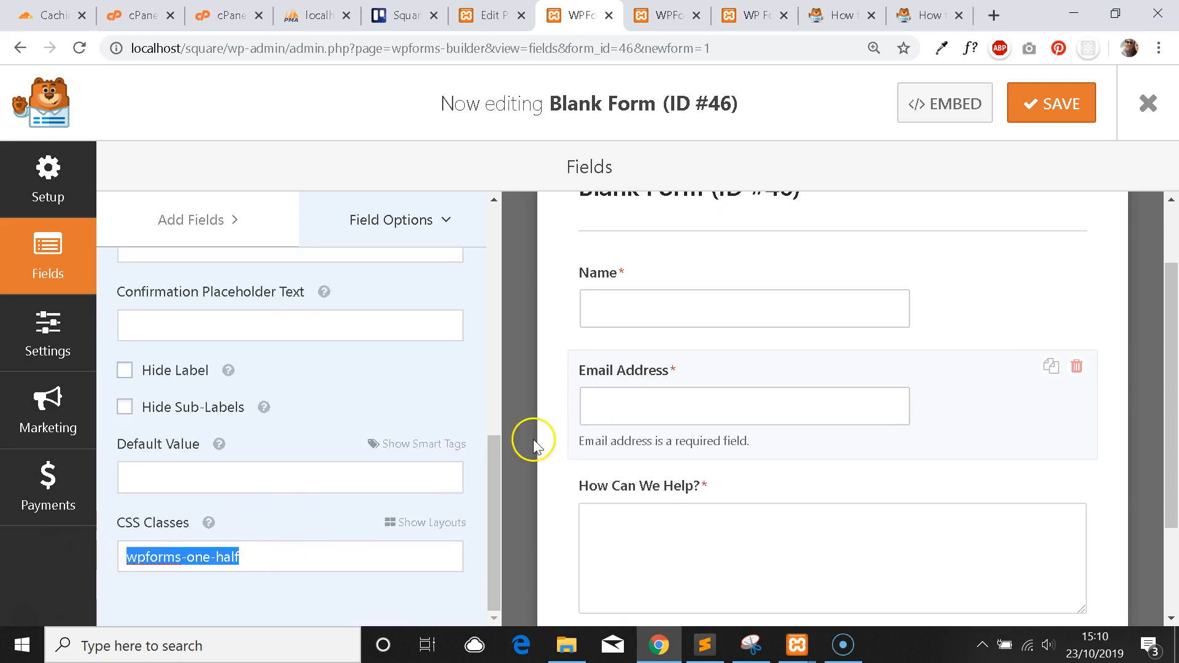
{"action": "left_click", "coordinate": [671, 310]}
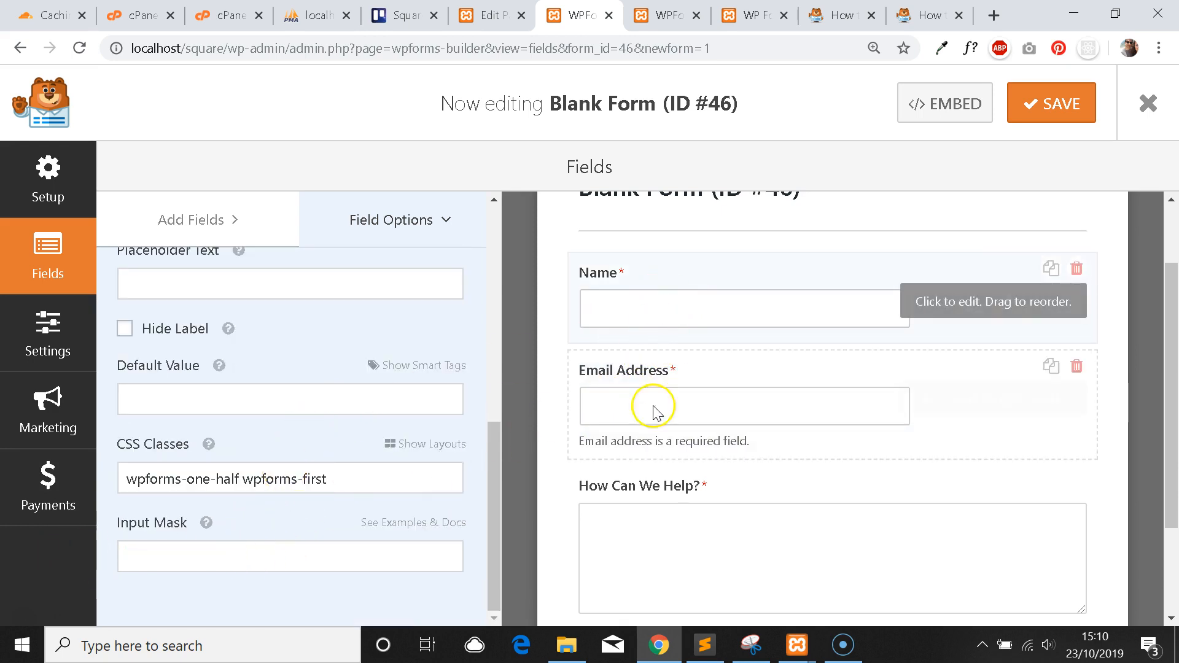
{"action": "left_click_drag", "start_coordinate": [379, 482], "coordinate": [252, 481]}
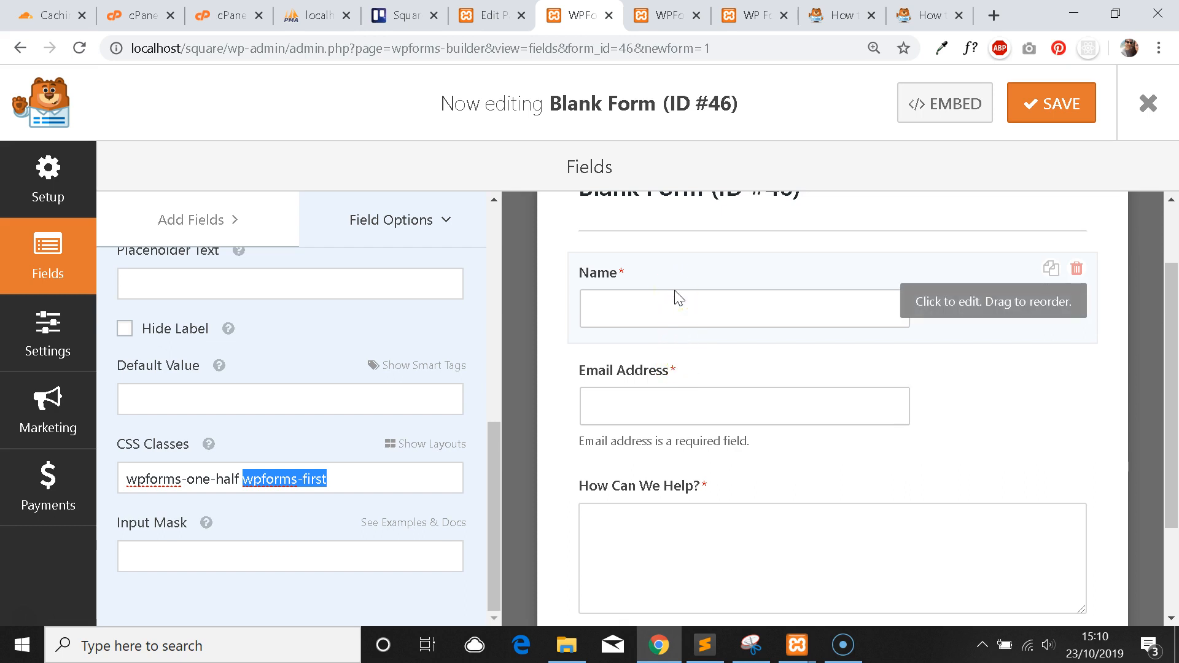
{"action": "left_click", "coordinate": [710, 389]}
{"action": "left_click", "coordinate": [1060, 113]}
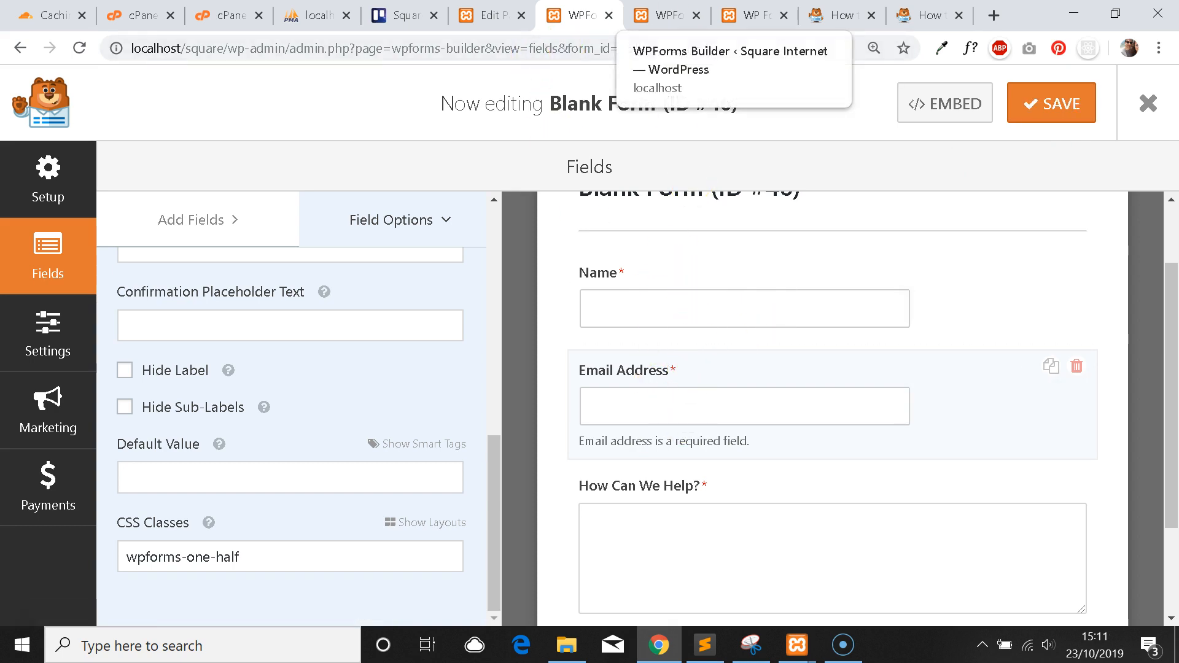
{"action": "left_click", "coordinate": [666, 16]}
Reload the live WP Forms page and check Name and Email Address now sit side by side.
{"action": "left_click", "coordinate": [729, 17]}
{"action": "scroll", "coordinate": [548, 224], "scroll_direction": "down", "scroll_amount": 3}
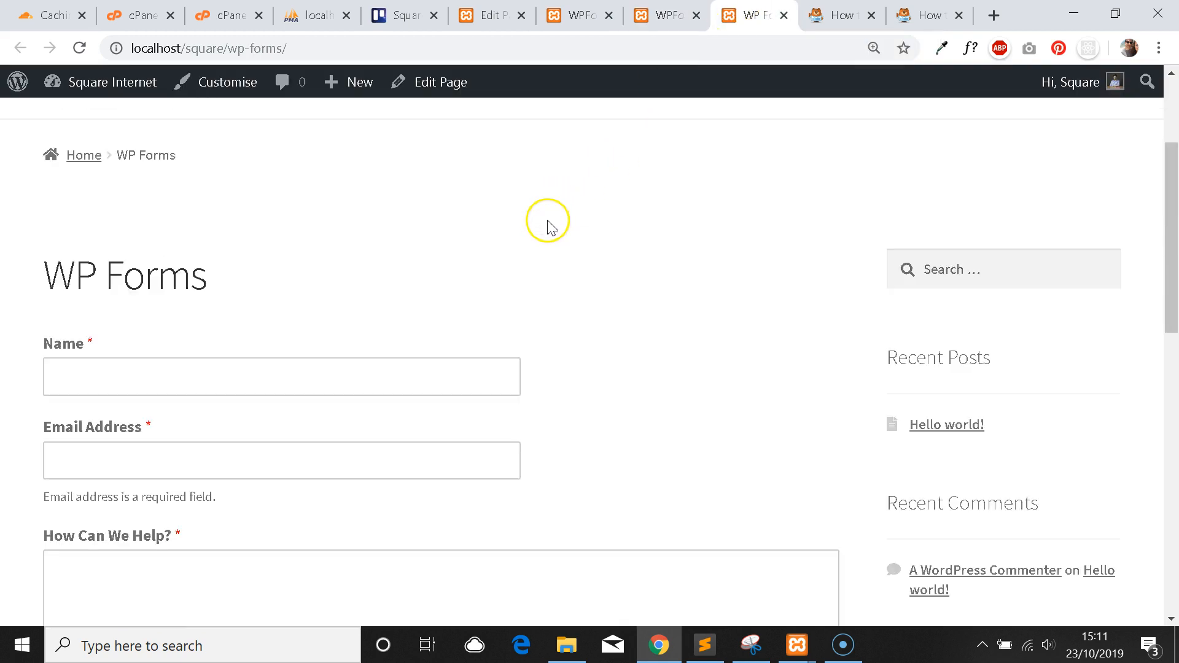
{"action": "key", "text": "F5"}
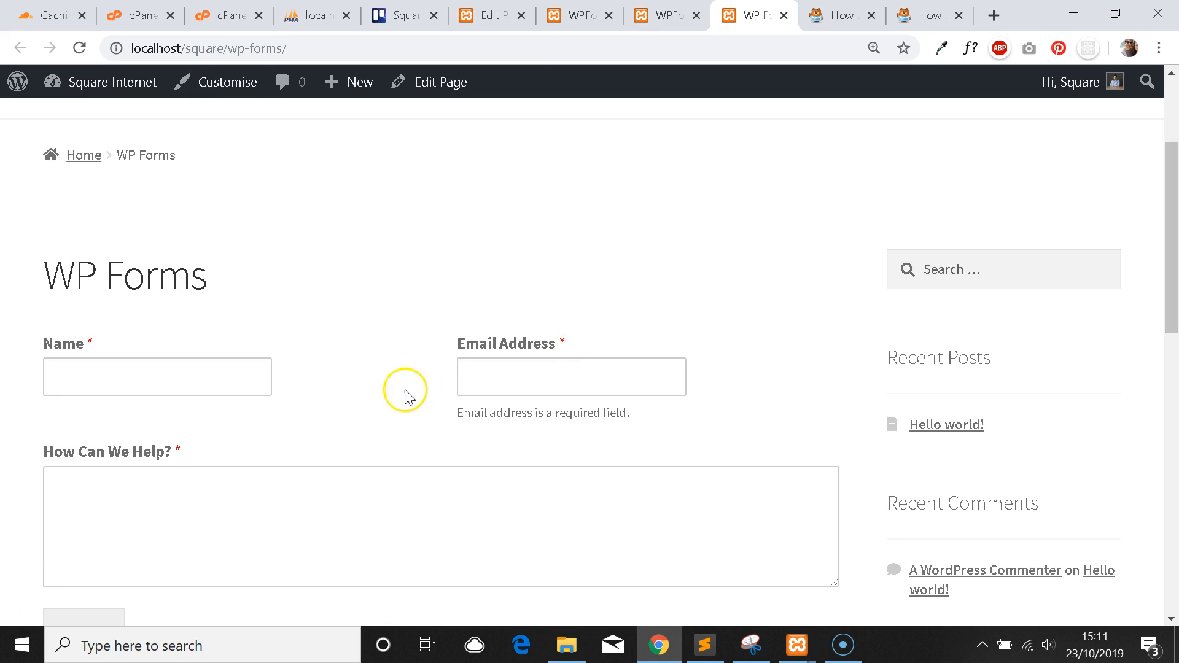
{"action": "left_click", "coordinate": [70, 378]}
{"action": "left_click", "coordinate": [336, 378]}
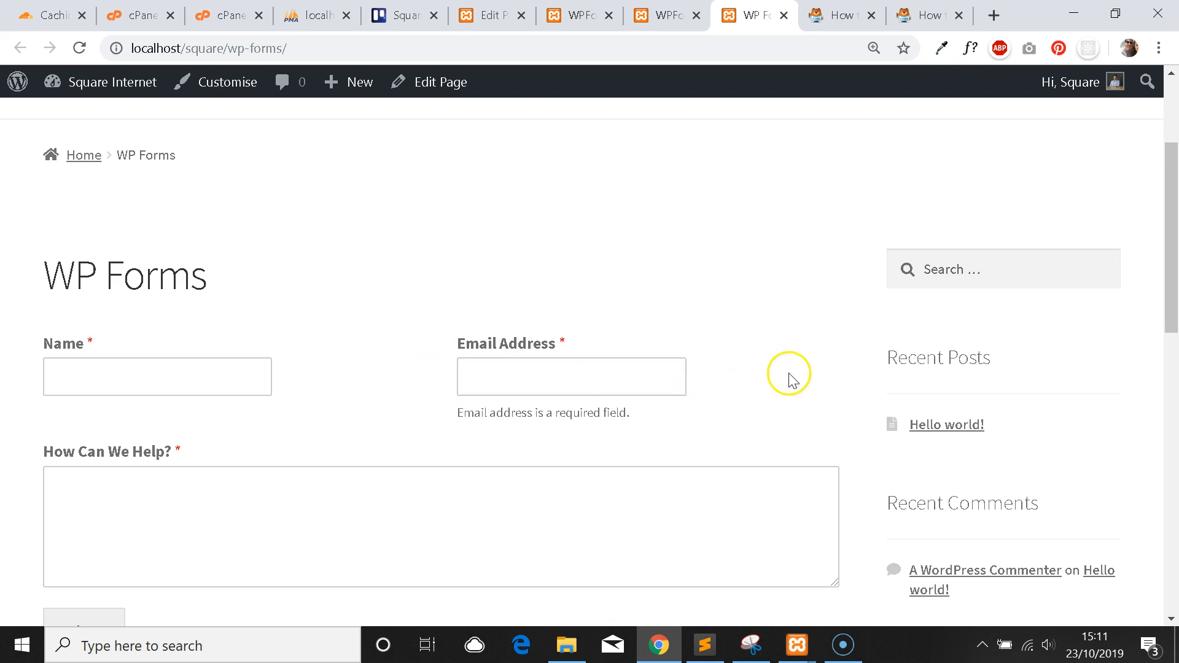
{"action": "left_click", "coordinate": [666, 16]}
Back in the builder for form #46, set the Name field's size to Large.
{"action": "left_click", "coordinate": [578, 16]}
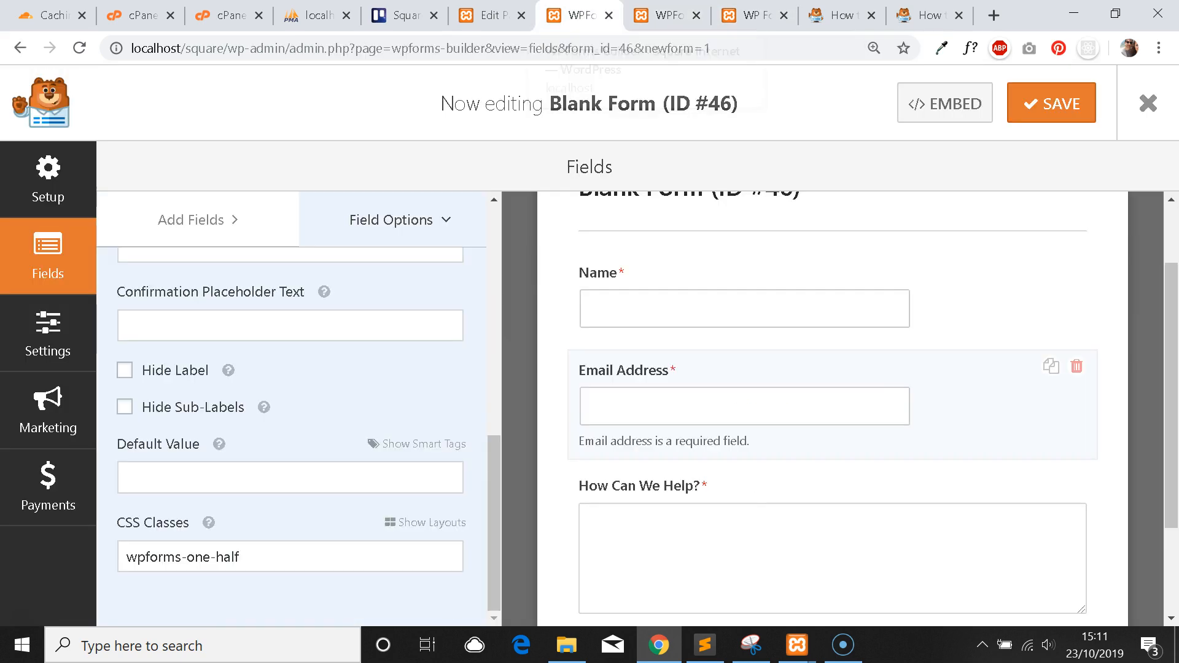
{"action": "left_click", "coordinate": [671, 308]}
{"action": "scroll", "coordinate": [319, 398], "scroll_direction": "up", "scroll_amount": 3}
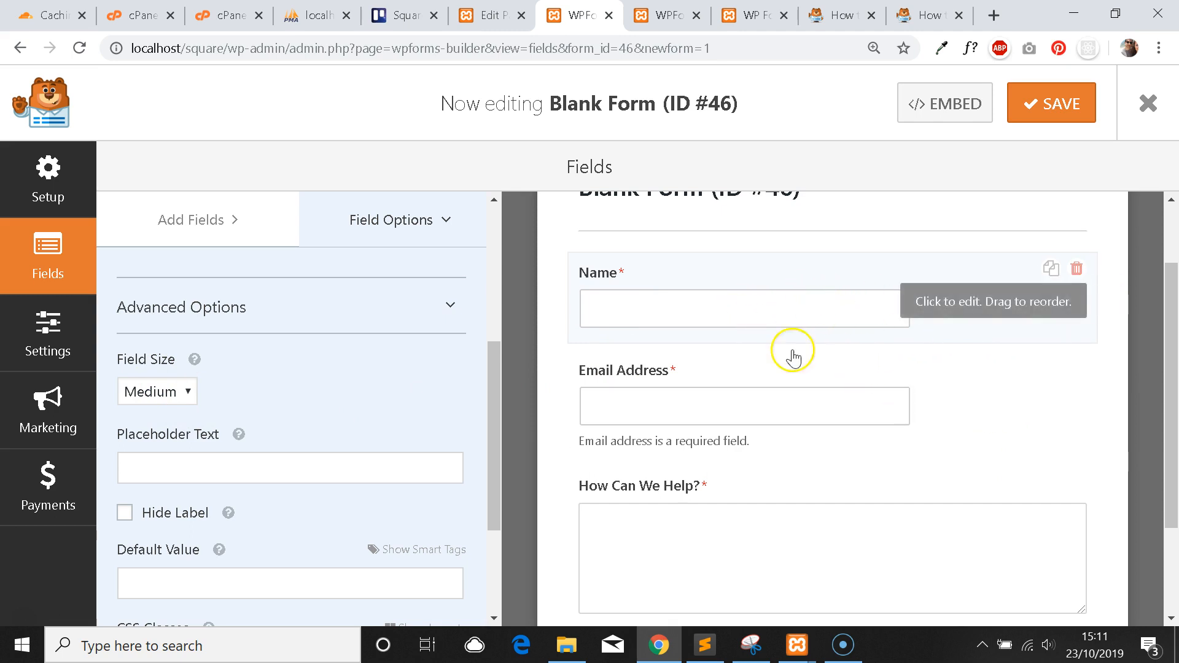
{"action": "scroll", "coordinate": [736, 509], "scroll_direction": "down", "scroll_amount": 1}
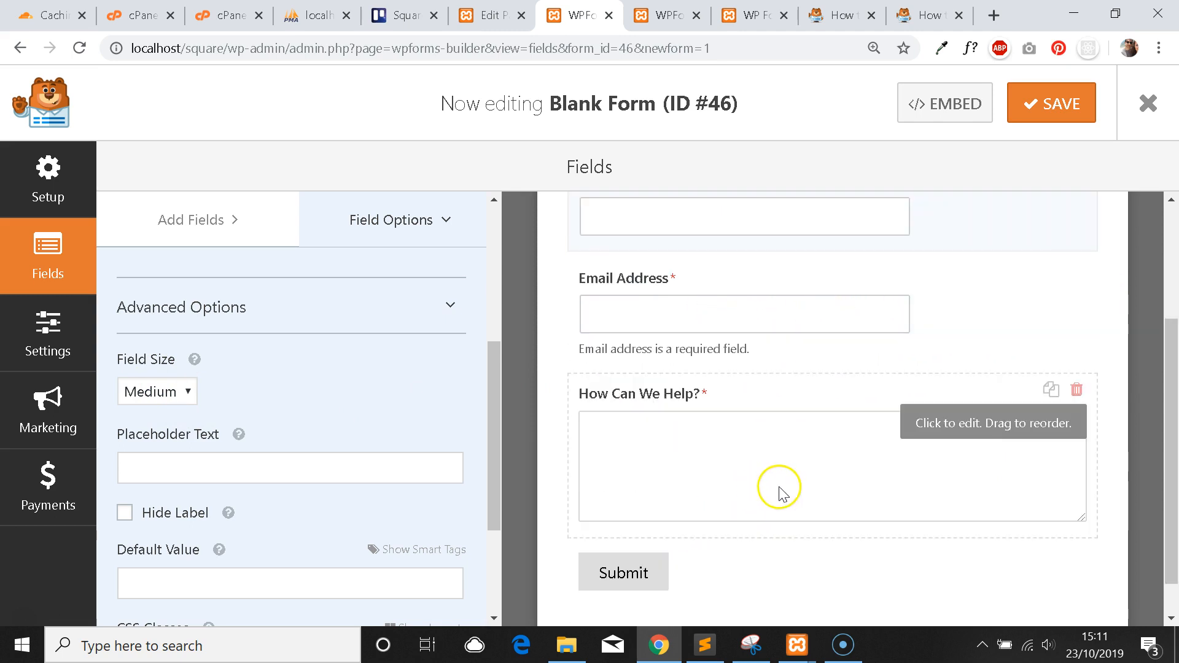
{"action": "left_click", "coordinate": [780, 476]}
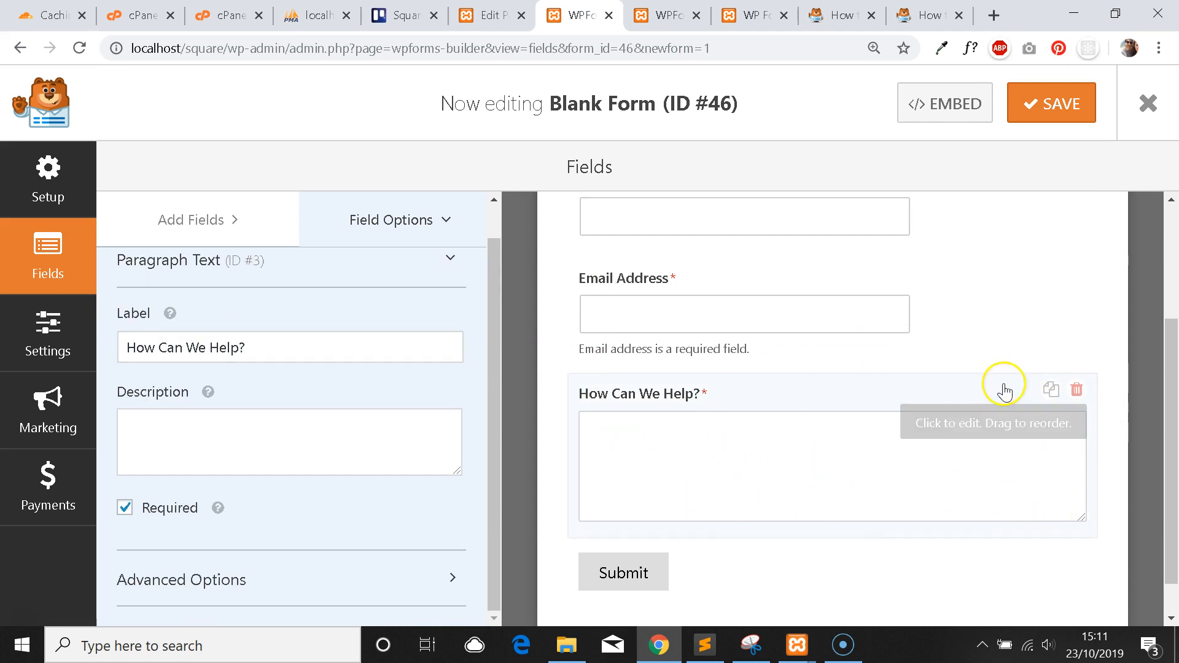
{"action": "scroll", "coordinate": [815, 348], "scroll_direction": "up", "scroll_amount": 3}
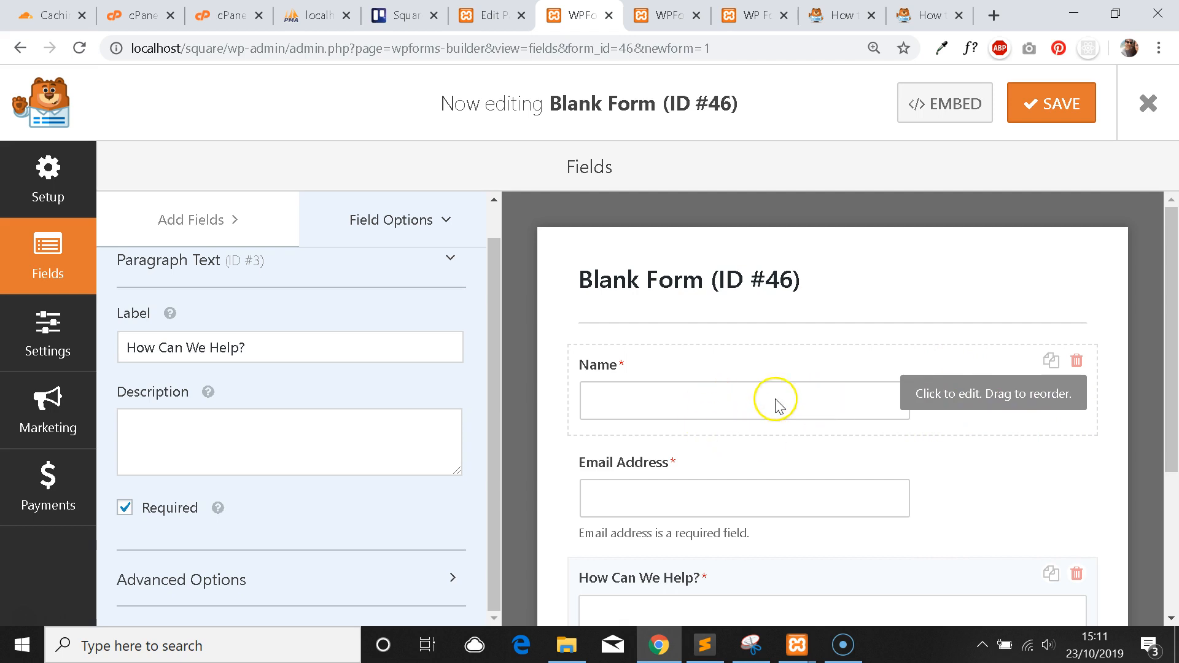
{"action": "scroll", "coordinate": [792, 399], "scroll_direction": "down", "scroll_amount": 1}
{"action": "left_click", "coordinate": [824, 308]}
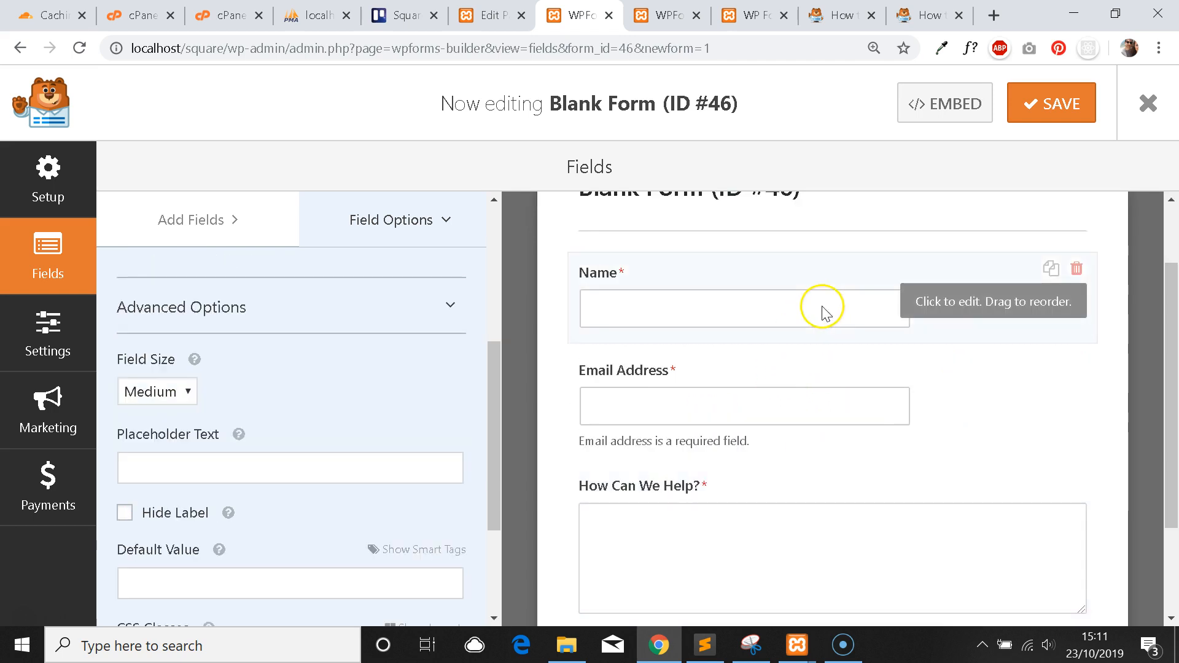
{"action": "left_click", "coordinate": [154, 391]}
{"action": "left_click", "coordinate": [147, 452]}
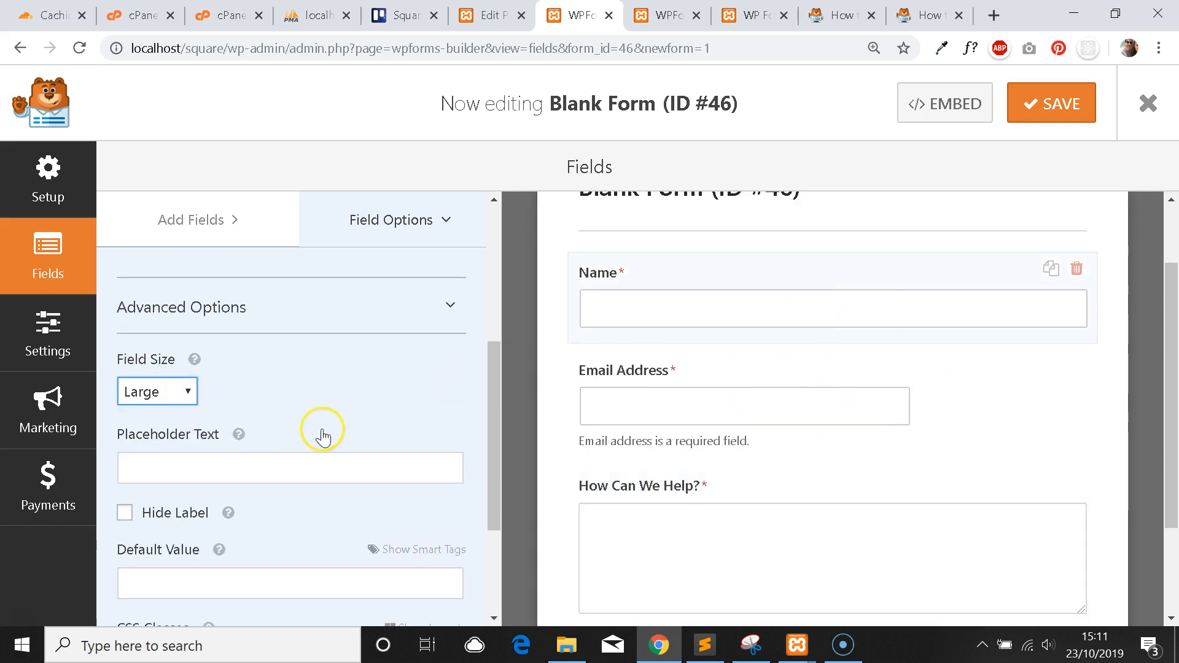
Set the Email Address field's size to Large and save the form.
{"action": "left_click", "coordinate": [686, 397]}
{"action": "left_click", "coordinate": [187, 429]}
{"action": "left_click", "coordinate": [172, 489]}
{"action": "scroll", "coordinate": [859, 391], "scroll_direction": "up", "scroll_amount": 2}
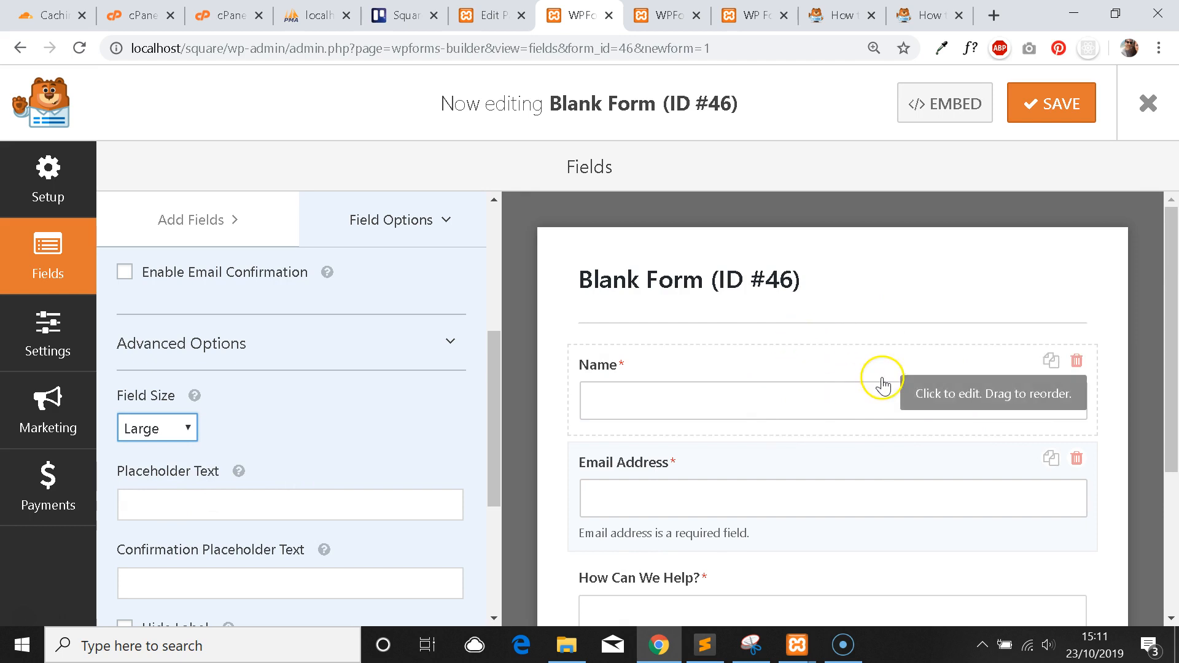
{"action": "scroll", "coordinate": [866, 377], "scroll_direction": "down", "scroll_amount": 1}
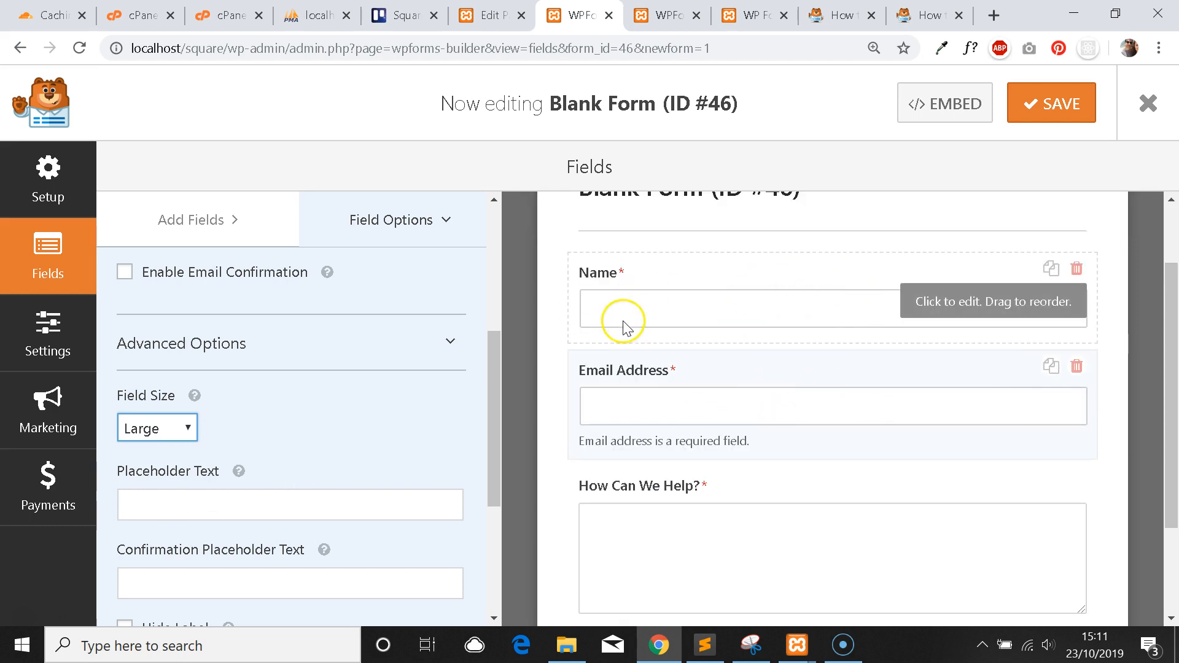
{"action": "left_click", "coordinate": [645, 298]}
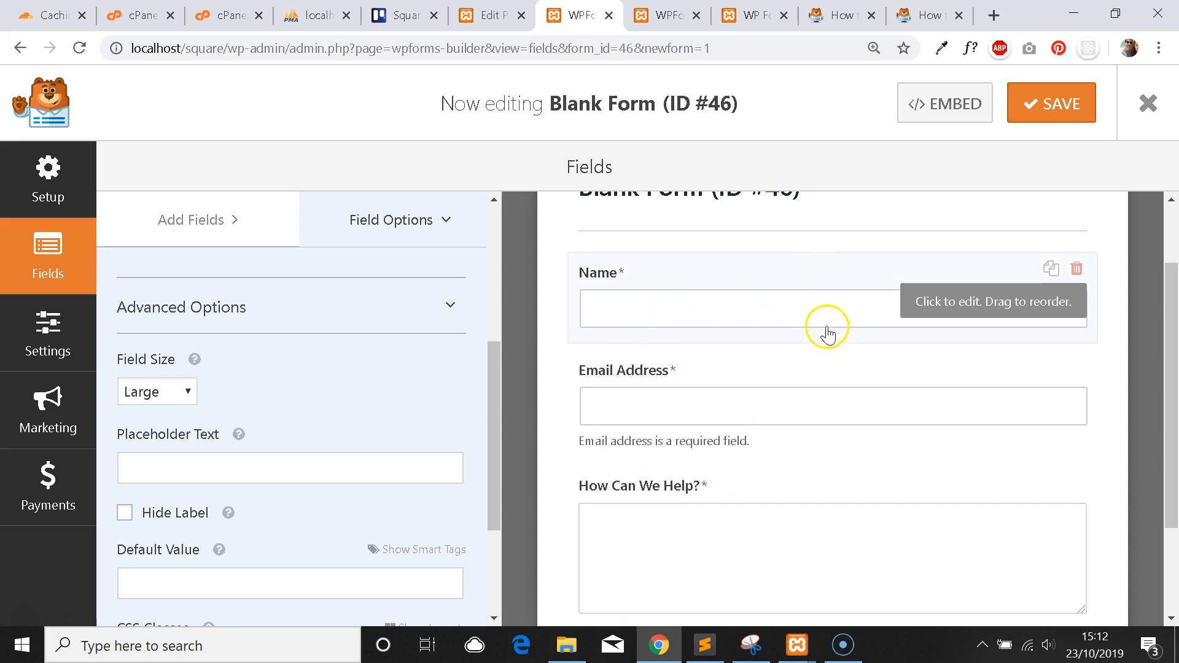
{"action": "scroll", "coordinate": [369, 368], "scroll_direction": "down", "scroll_amount": 1}
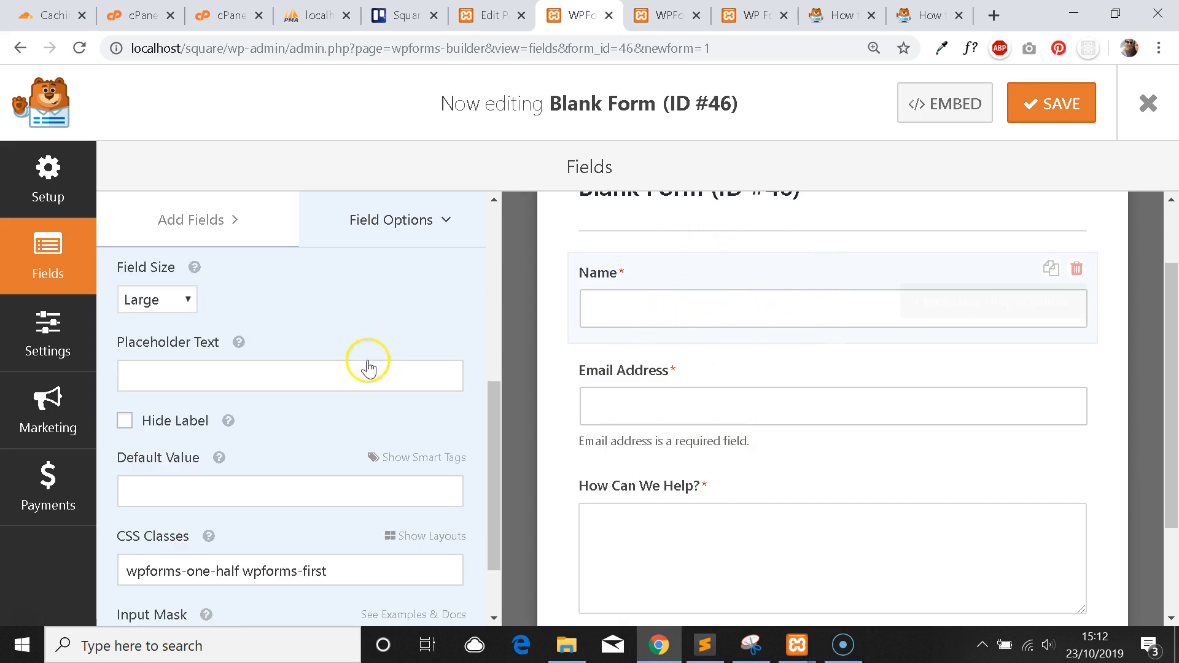
{"action": "scroll", "coordinate": [819, 324], "scroll_direction": "up", "scroll_amount": 2}
{"action": "left_click", "coordinate": [744, 481]}
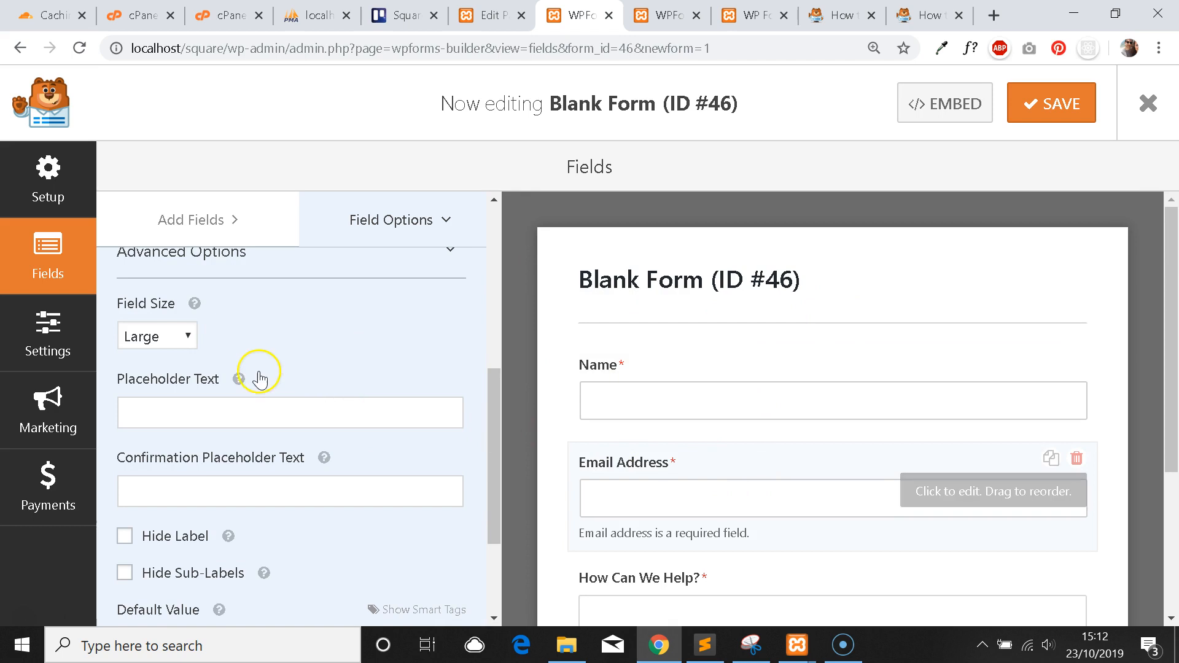
{"action": "left_click", "coordinate": [1035, 114]}
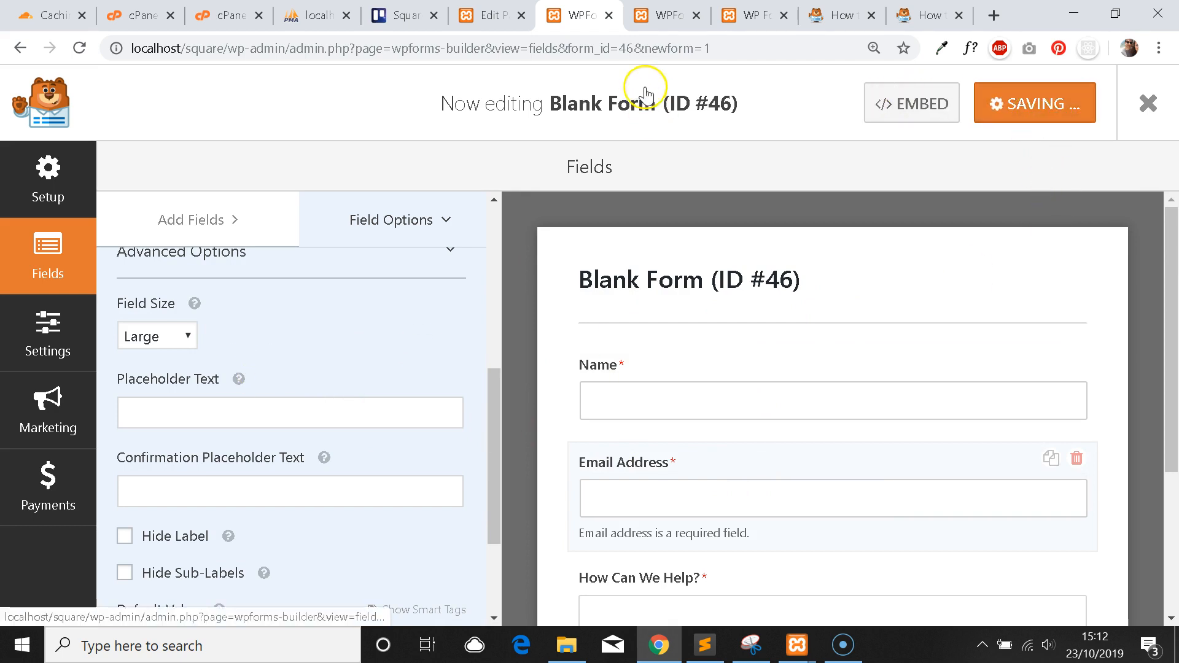
{"action": "left_click", "coordinate": [666, 15]}
Reload the live WP Forms page and confirm Name and Email Address fill two equal half-width columns.
{"action": "left_click", "coordinate": [715, 12]}
{"action": "left_click", "coordinate": [78, 48]}
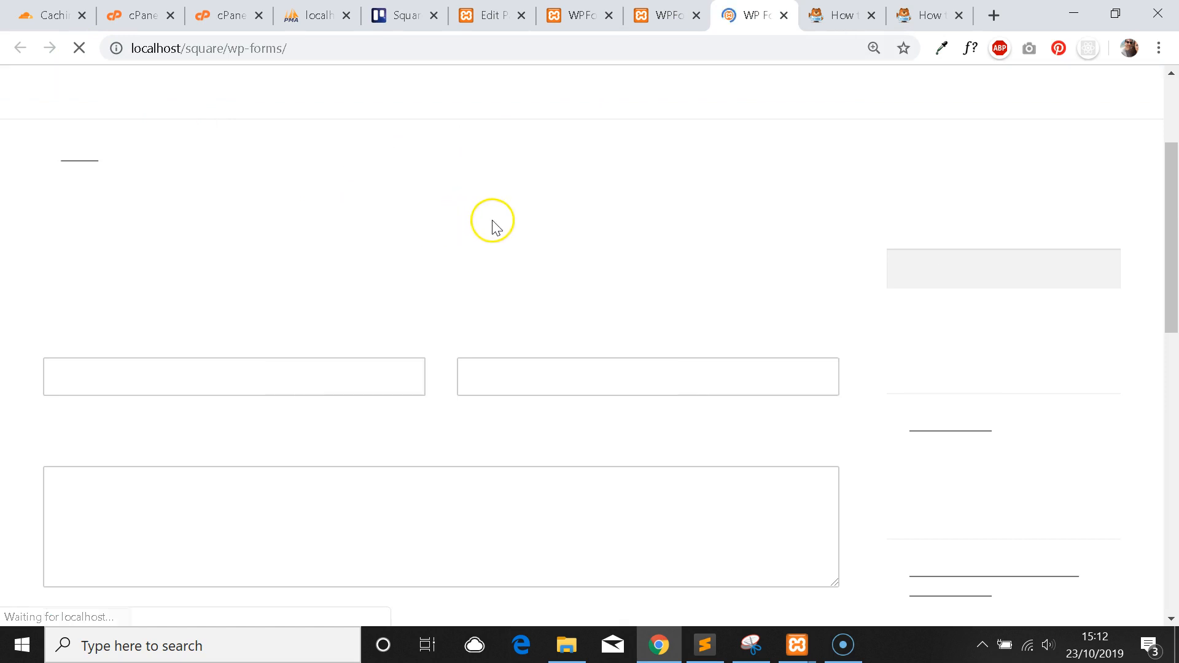
{"action": "scroll", "coordinate": [466, 307], "scroll_direction": "down", "scroll_amount": 1}
{"action": "scroll", "coordinate": [476, 329], "scroll_direction": "up", "scroll_amount": 1}
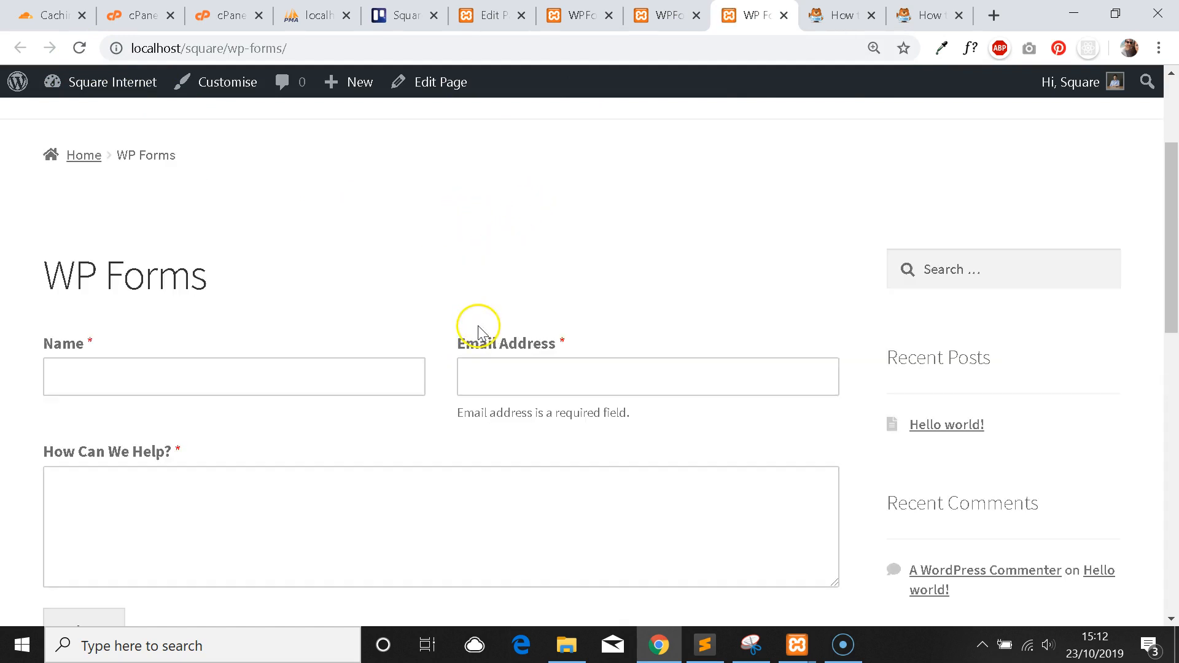
{"action": "left_click", "coordinate": [398, 367]}
{"action": "left_click", "coordinate": [403, 310]}
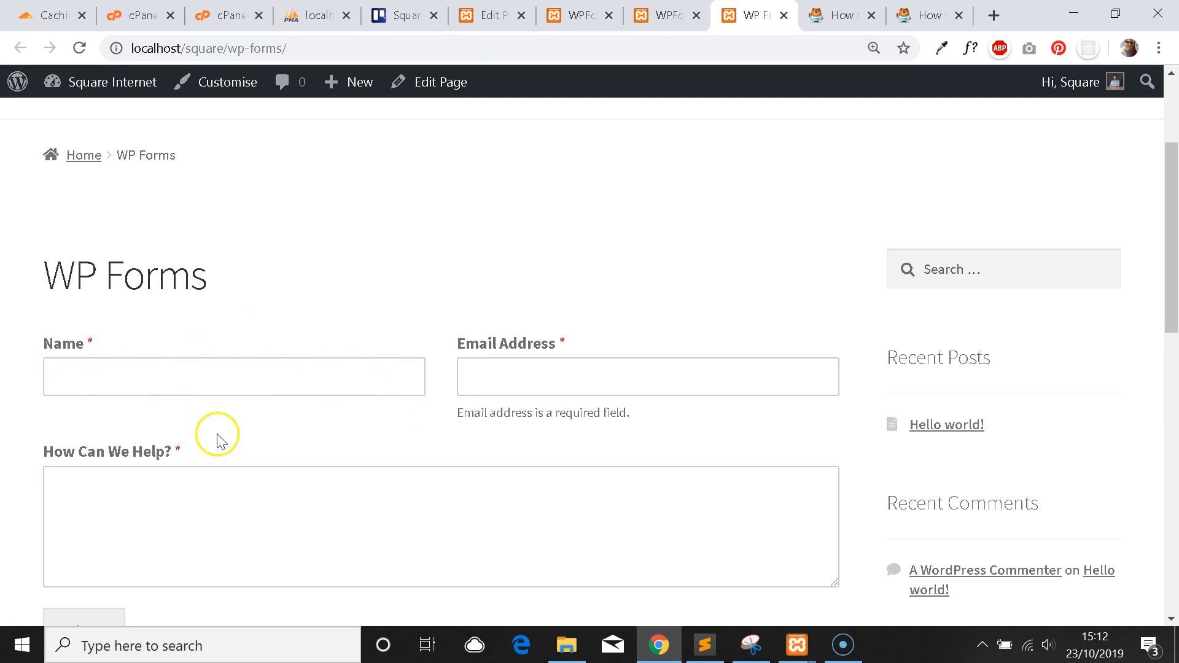
{"action": "left_click", "coordinate": [255, 381]}
{"action": "left_click", "coordinate": [388, 327]}
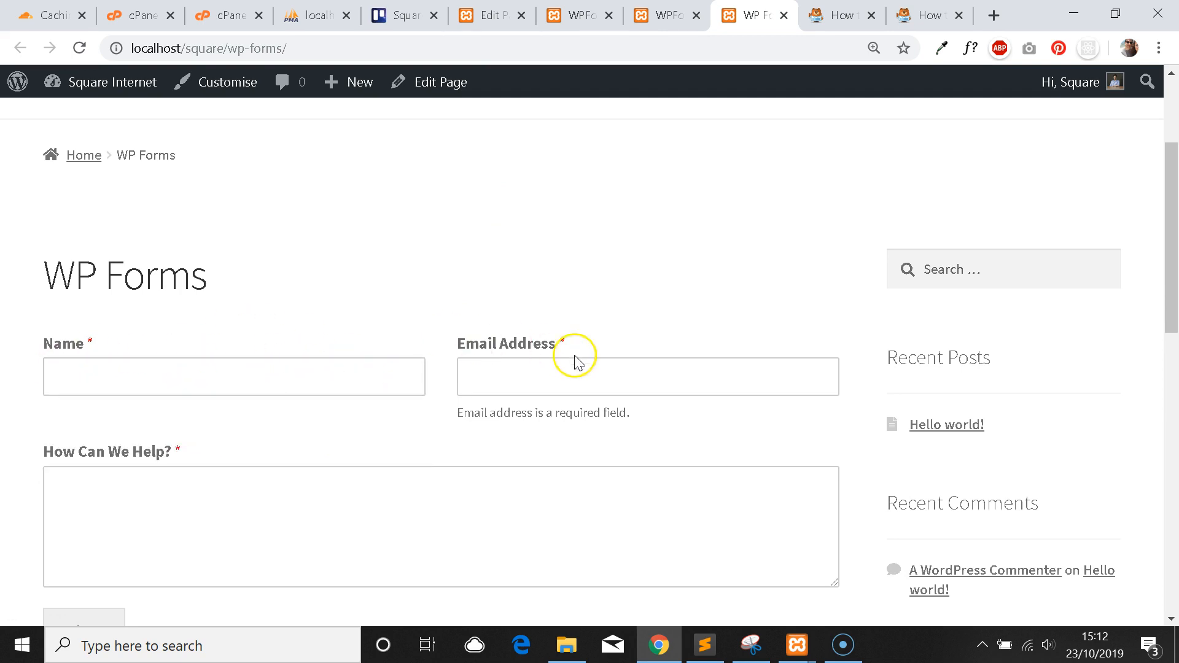
{"action": "scroll", "coordinate": [415, 311], "scroll_direction": "down", "scroll_amount": 2}
{"action": "scroll", "coordinate": [430, 289], "scroll_direction": "up", "scroll_amount": 2}
{"action": "scroll", "coordinate": [433, 307], "scroll_direction": "down", "scroll_amount": 4}
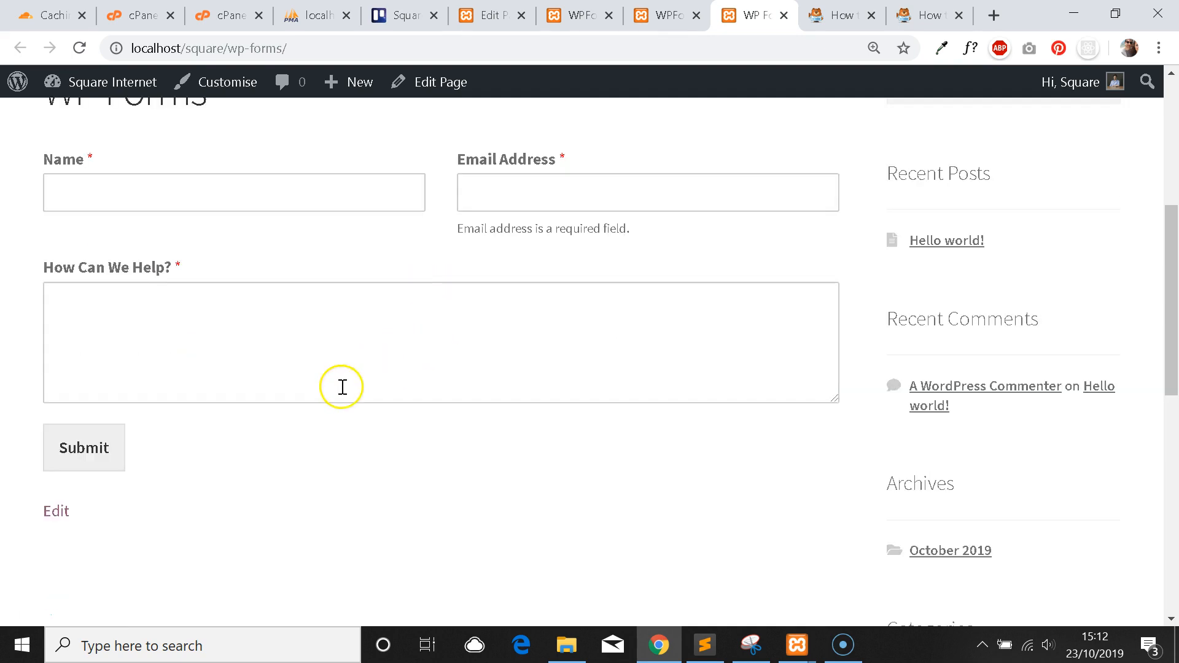
{"action": "scroll", "coordinate": [284, 326], "scroll_direction": "up", "scroll_amount": 2}
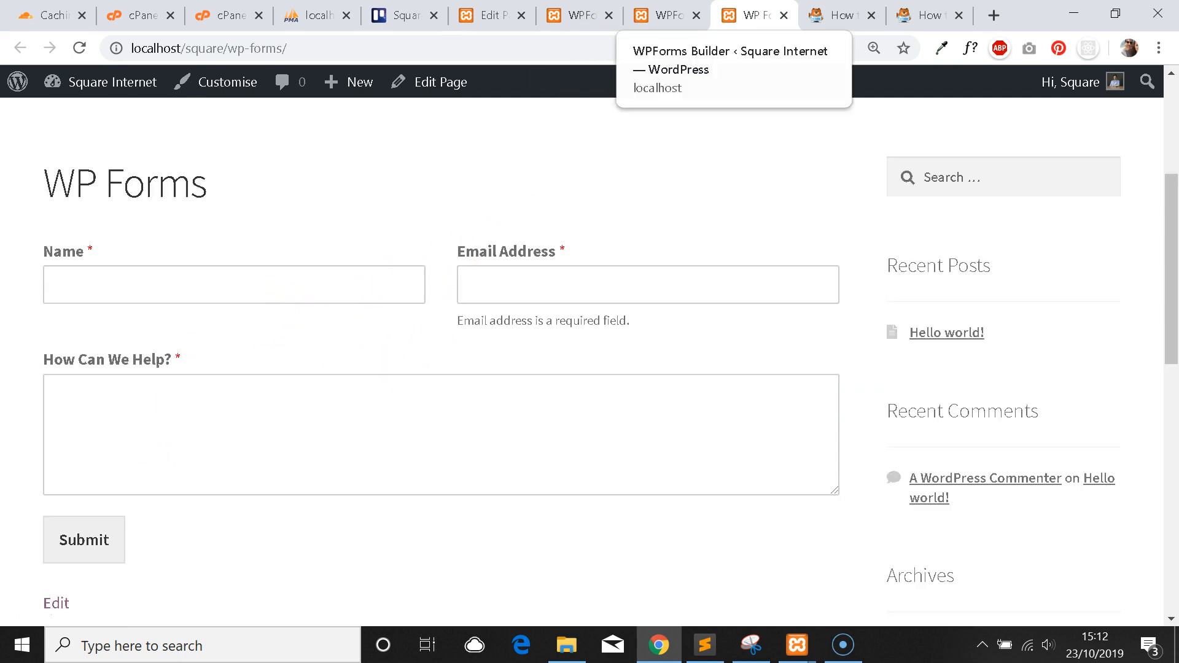
{"action": "left_click", "coordinate": [580, 14]}
Give the Name field the placeholder 'Please input your name here.'.
{"action": "scroll", "coordinate": [380, 362], "scroll_direction": "down", "scroll_amount": 3}
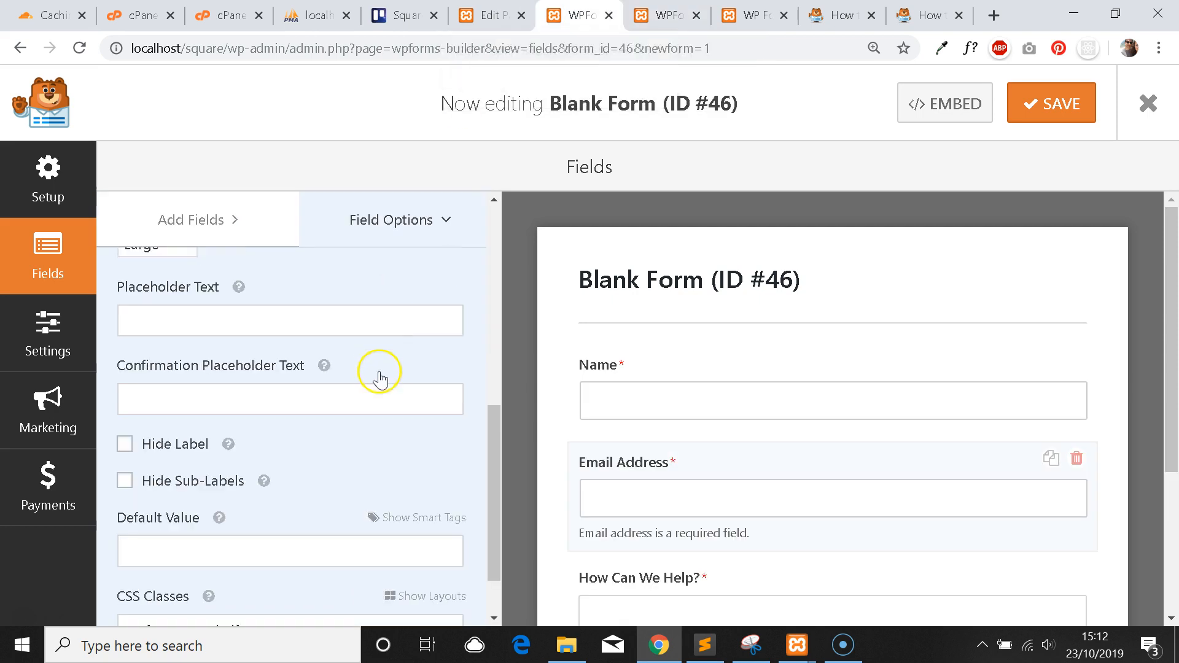
{"action": "scroll", "coordinate": [395, 378], "scroll_direction": "up", "scroll_amount": 9}
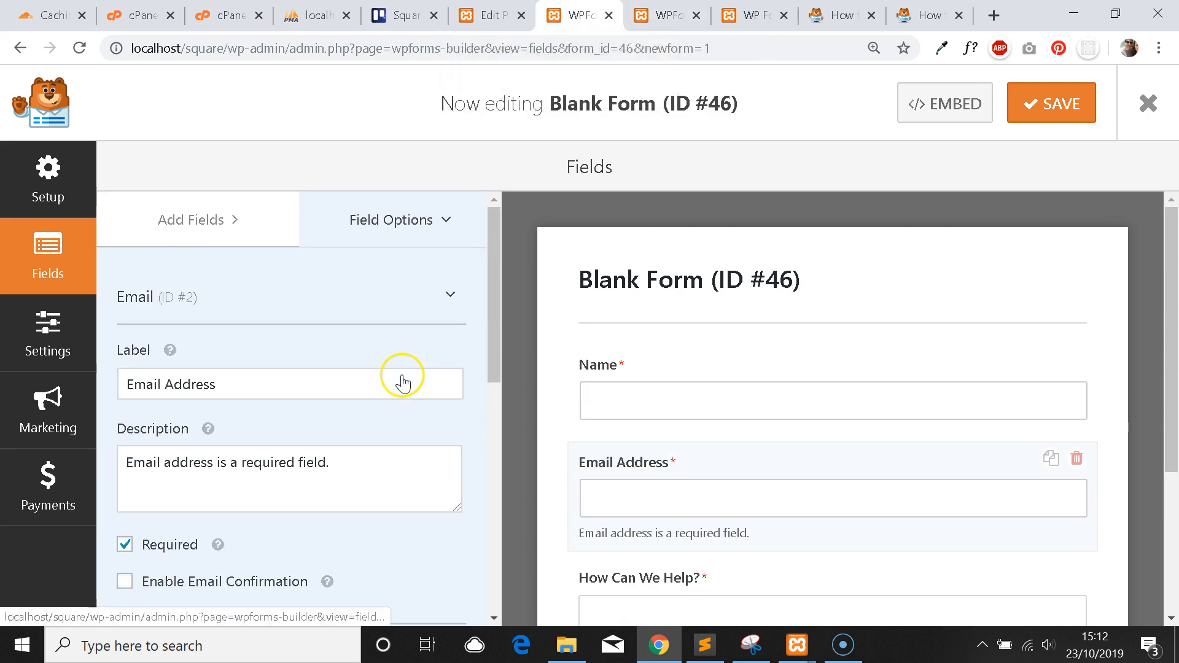
{"action": "scroll", "coordinate": [712, 344], "scroll_direction": "down", "scroll_amount": 1}
{"action": "left_click", "coordinate": [737, 296]}
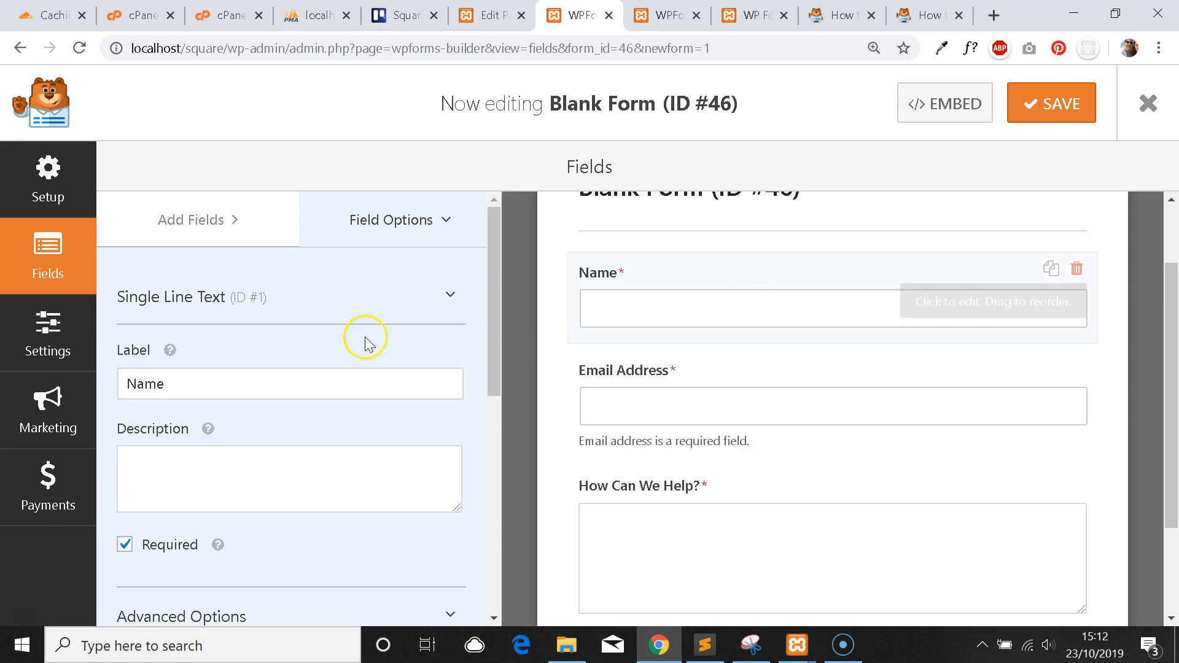
{"action": "scroll", "coordinate": [363, 339], "scroll_direction": "down", "scroll_amount": 6}
{"action": "left_click", "coordinate": [296, 404]}
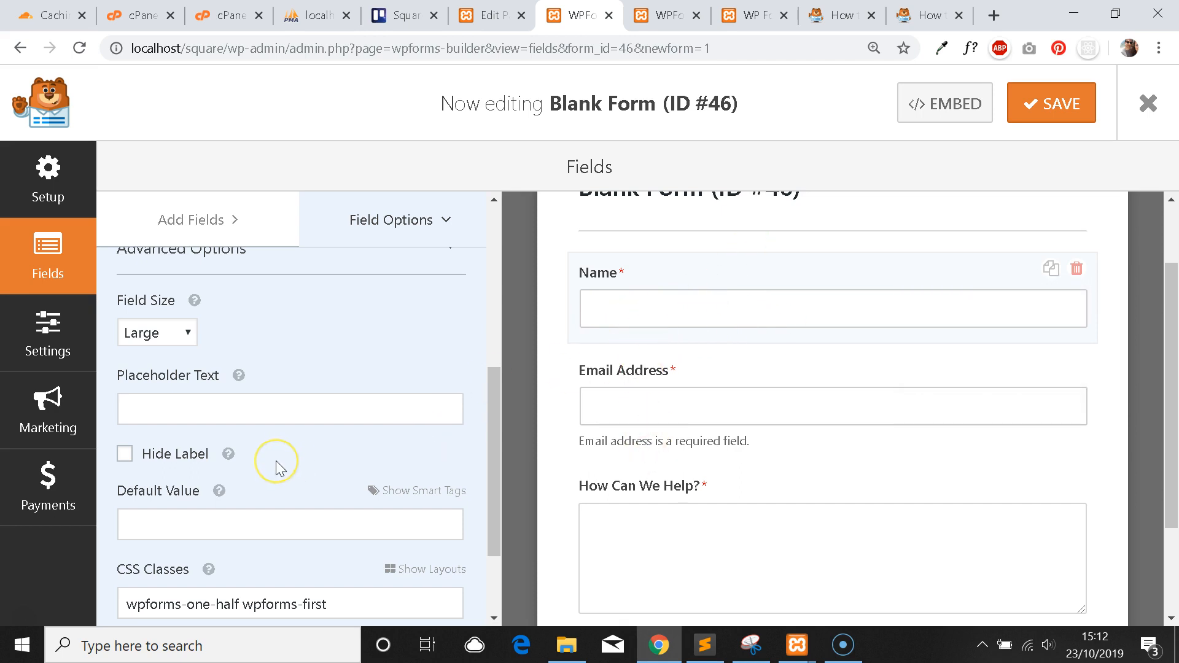
{"action": "type", "text": "Please input your nam"}
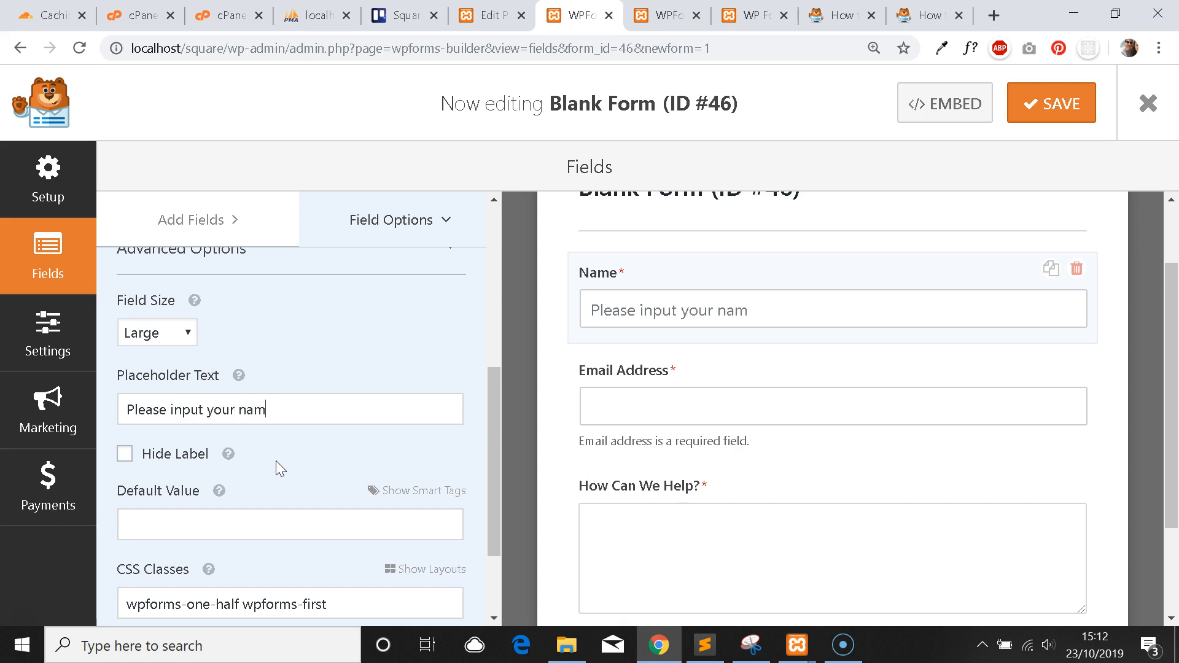
{"action": "type", "text": "e here."}
Replace the Email Address placeholder with 'Please input your email address here.'.
{"action": "left_click", "coordinate": [624, 400]}
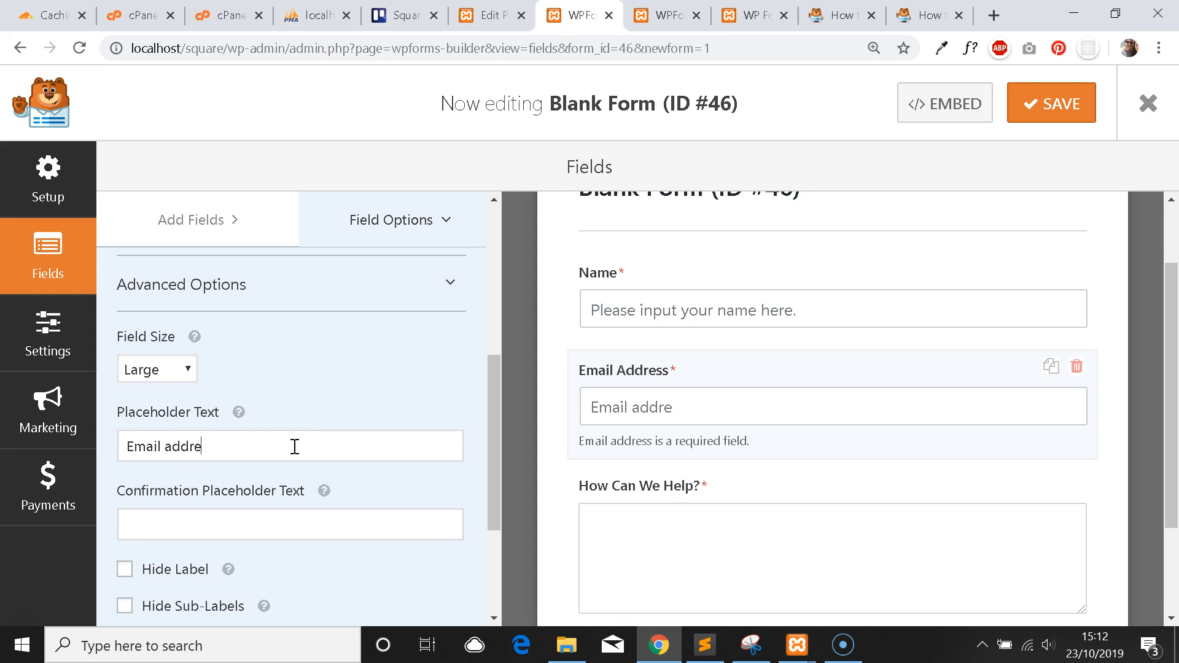
{"action": "triple_click", "coordinate": [294, 447]}
{"action": "type", "text": "Please input your e"}
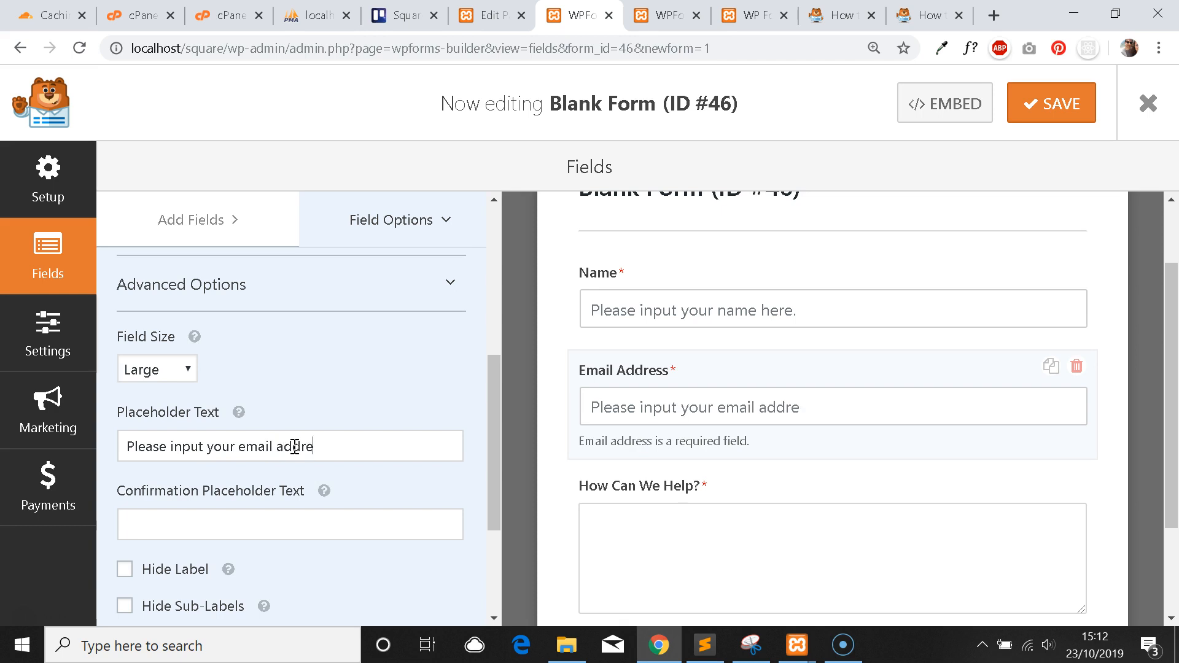
{"action": "left_click", "coordinate": [673, 584]}
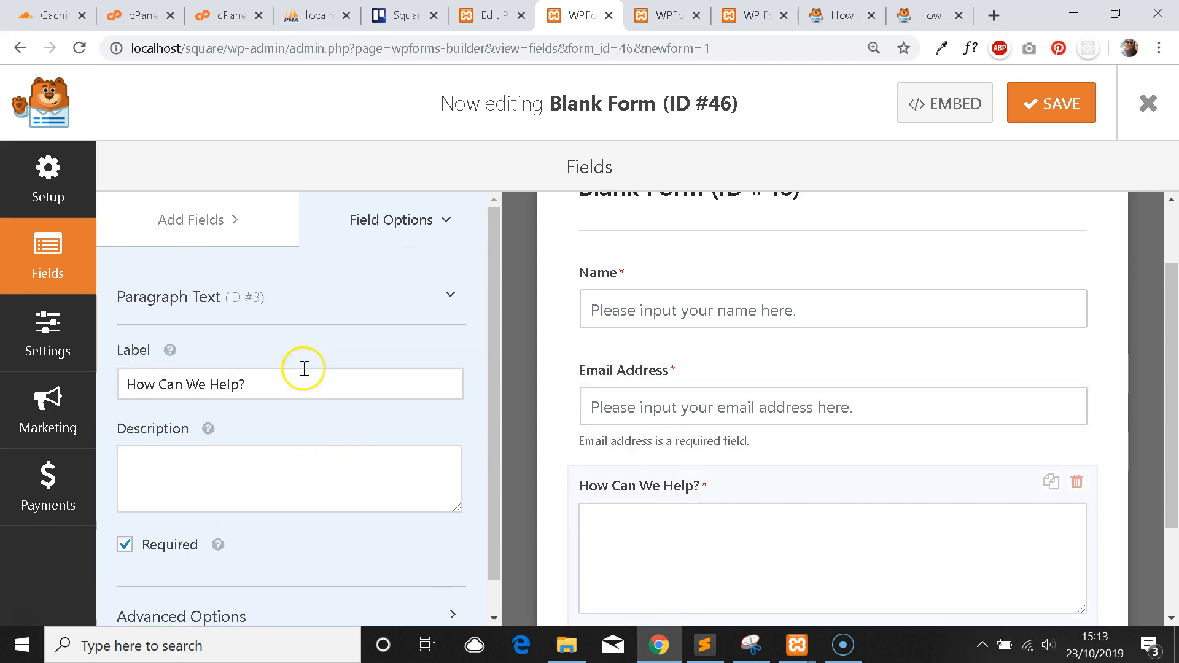
Give How Can We Help? a placeholder asking about the services needed, timeline and budget.
{"action": "left_click", "coordinate": [258, 582]}
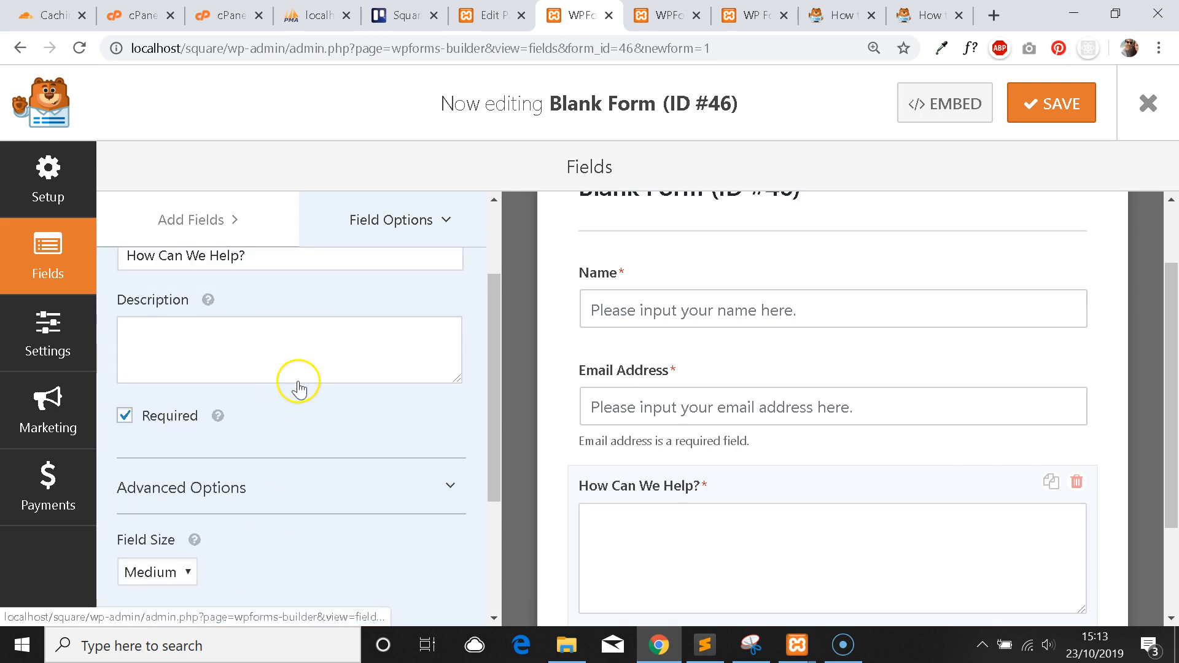
{"action": "scroll", "coordinate": [295, 389], "scroll_direction": "down", "scroll_amount": 3}
{"action": "left_click", "coordinate": [276, 440]}
{"action": "scroll", "coordinate": [704, 543], "scroll_direction": "down", "scroll_amount": 2}
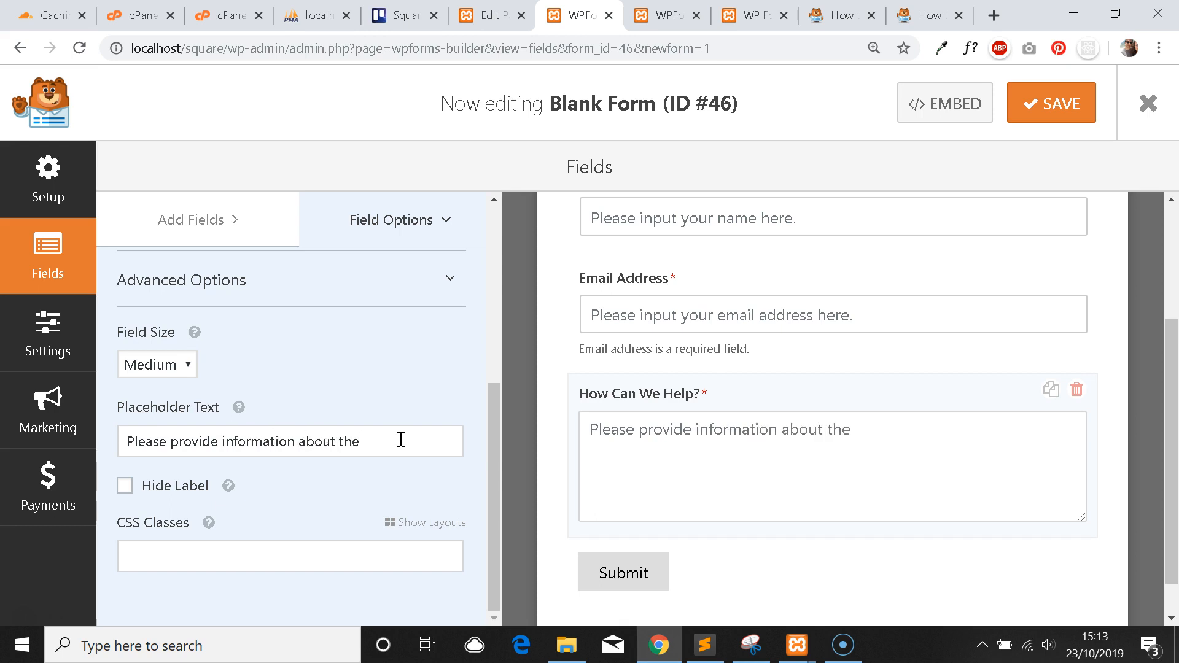
{"action": "type", "text": "need"}
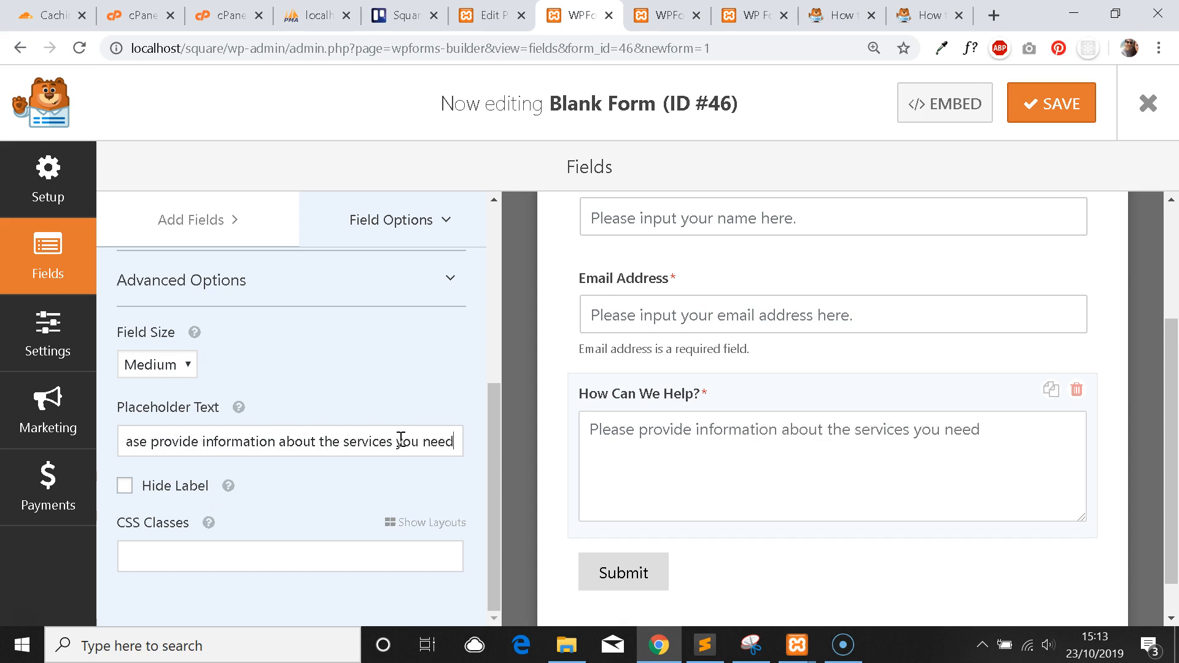
{"action": "type", "text": ", your timeline and your dbud"}
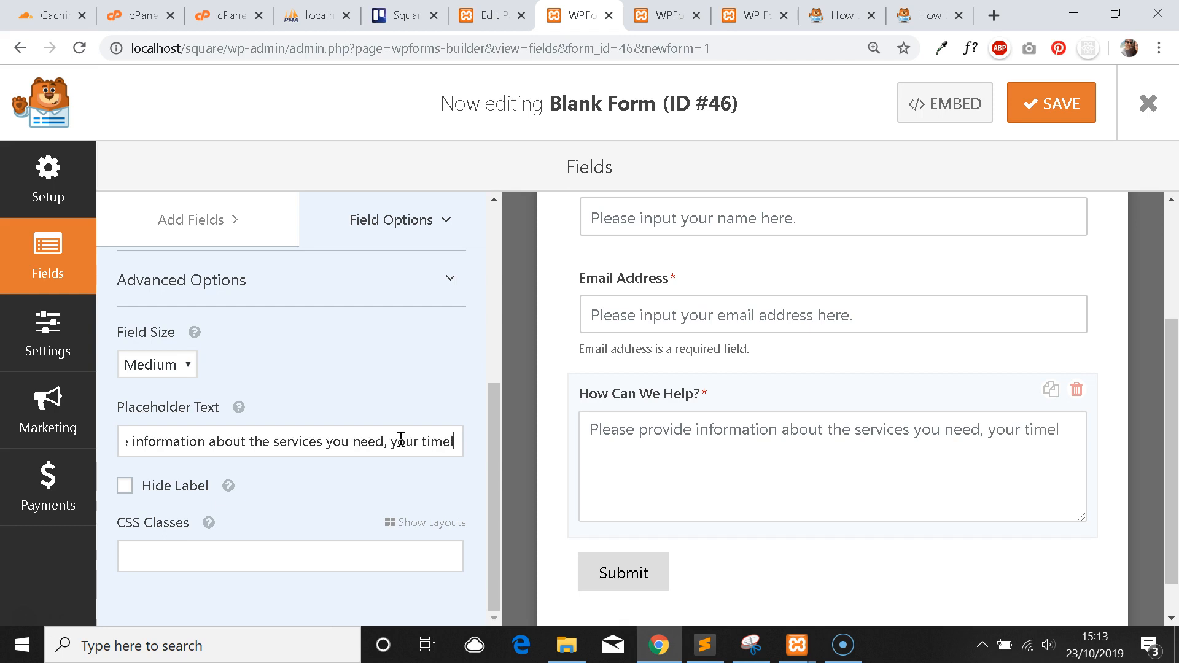
{"action": "key", "text": "BackSpace"}
{"action": "key", "text": "BackSpace"}
{"action": "key", "text": "BackSpace"}
{"action": "key", "text": "BackSpace"}
{"action": "type", "text": "budgetr and"}
{"action": "key", "text": "BackSpace"}
{"action": "key", "text": "BackSpace"}
{"action": "key", "text": "BackSpace"}
{"action": "key", "text": "BackSpace"}
{"action": "key", "text": "BackSpace"}
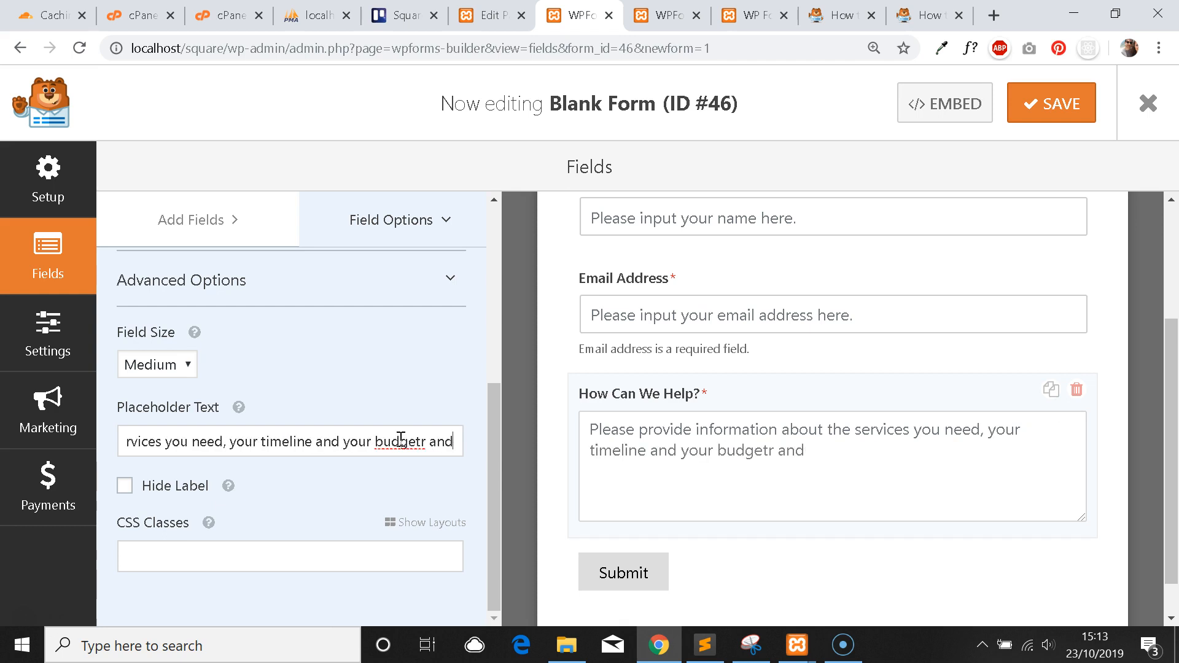
{"action": "type", "text": "and we will be"}
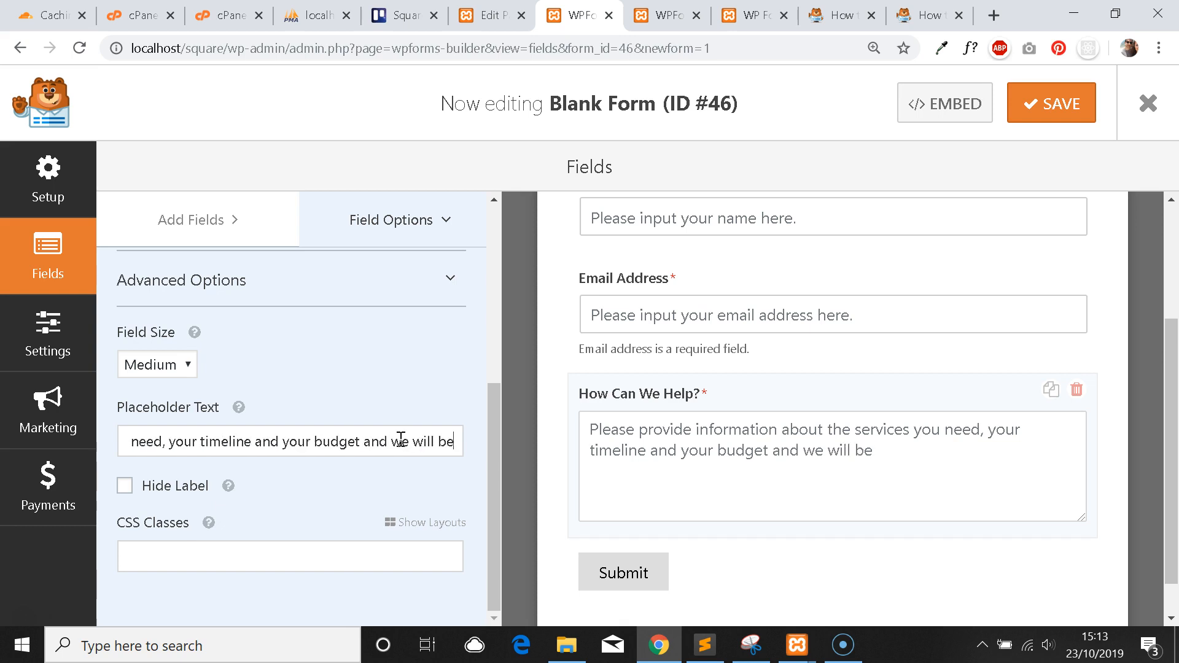
{"action": "type", "text": " in touch as soon as possible."}
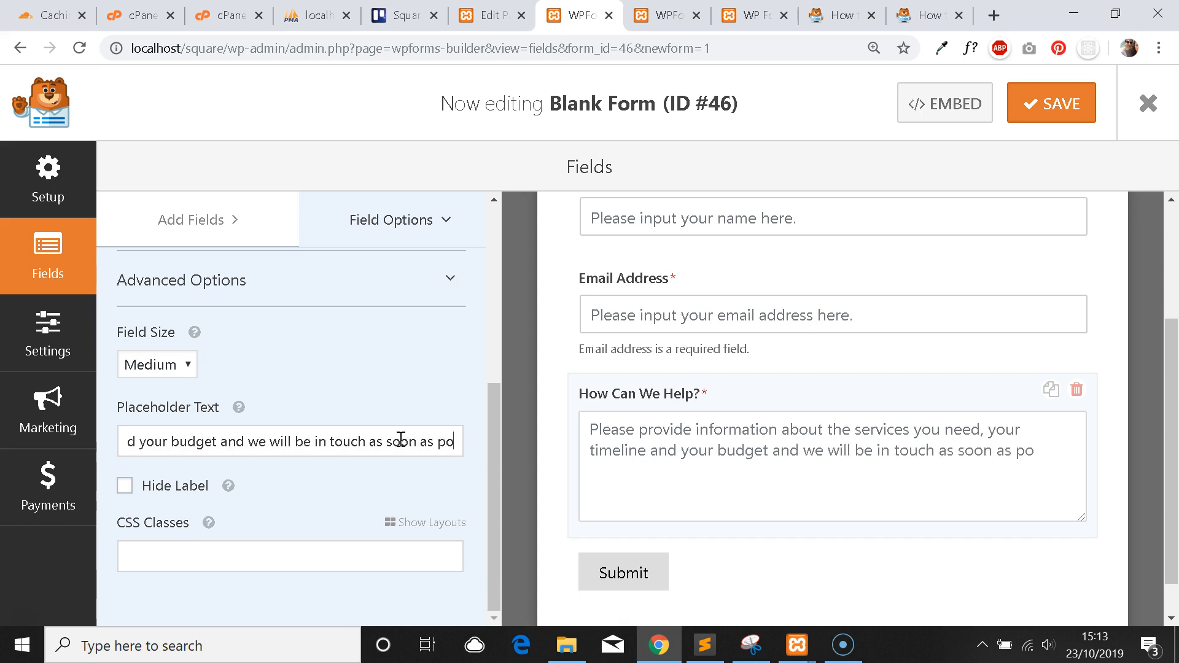
Save the form and reload the live WP Forms page to see the new placeholder.
{"action": "left_click", "coordinate": [1051, 103]}
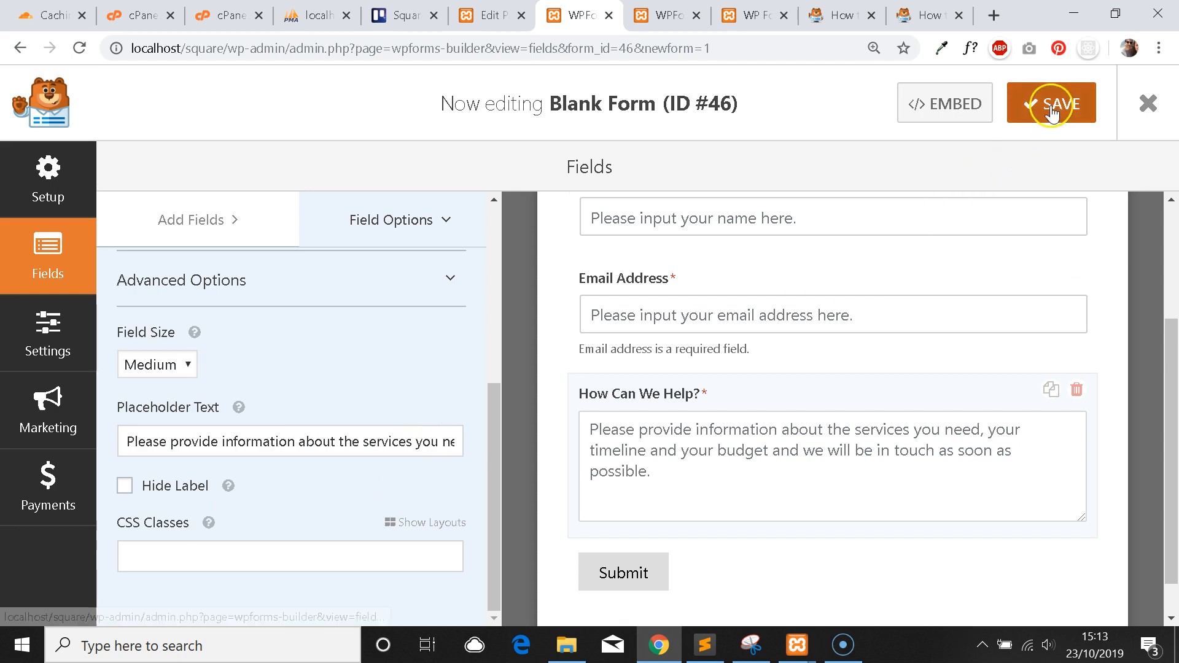
{"action": "left_click", "coordinate": [750, 8]}
{"action": "key", "text": "F5"}
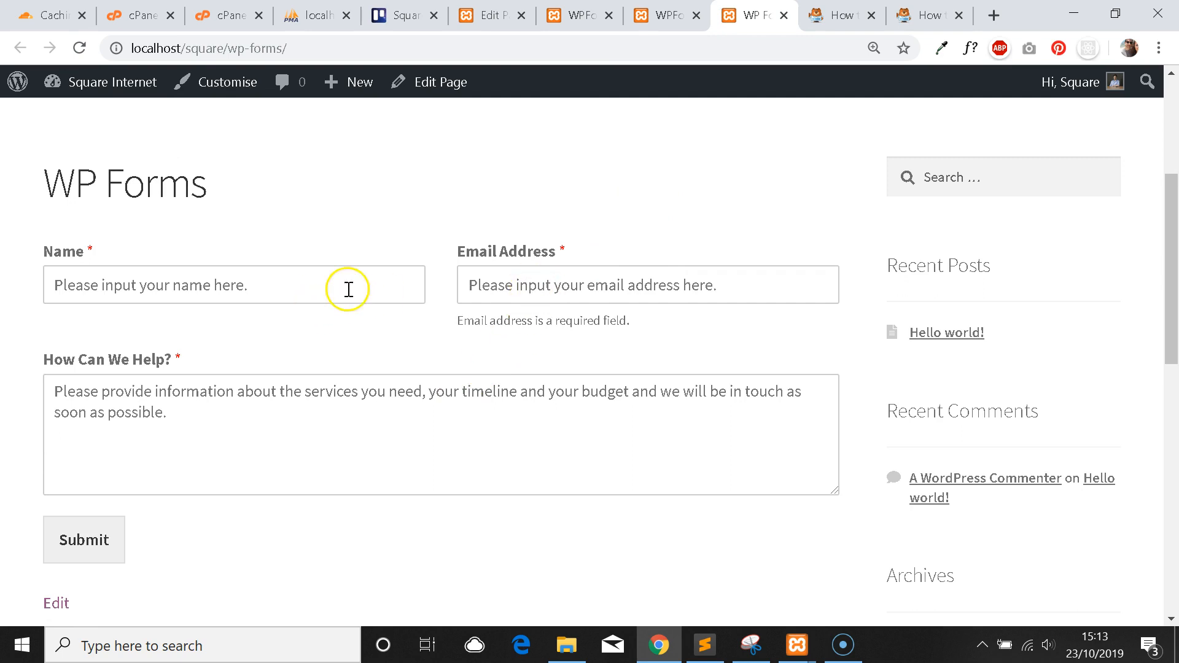
{"action": "scroll", "coordinate": [349, 264], "scroll_direction": "up", "scroll_amount": 1}
{"action": "scroll", "coordinate": [348, 263], "scroll_direction": "down", "scroll_amount": 1}
Enter and delete test text in Name and Email Address to trigger required and invalid-email errors.
{"action": "scroll", "coordinate": [312, 382], "scroll_direction": "up", "scroll_amount": 1}
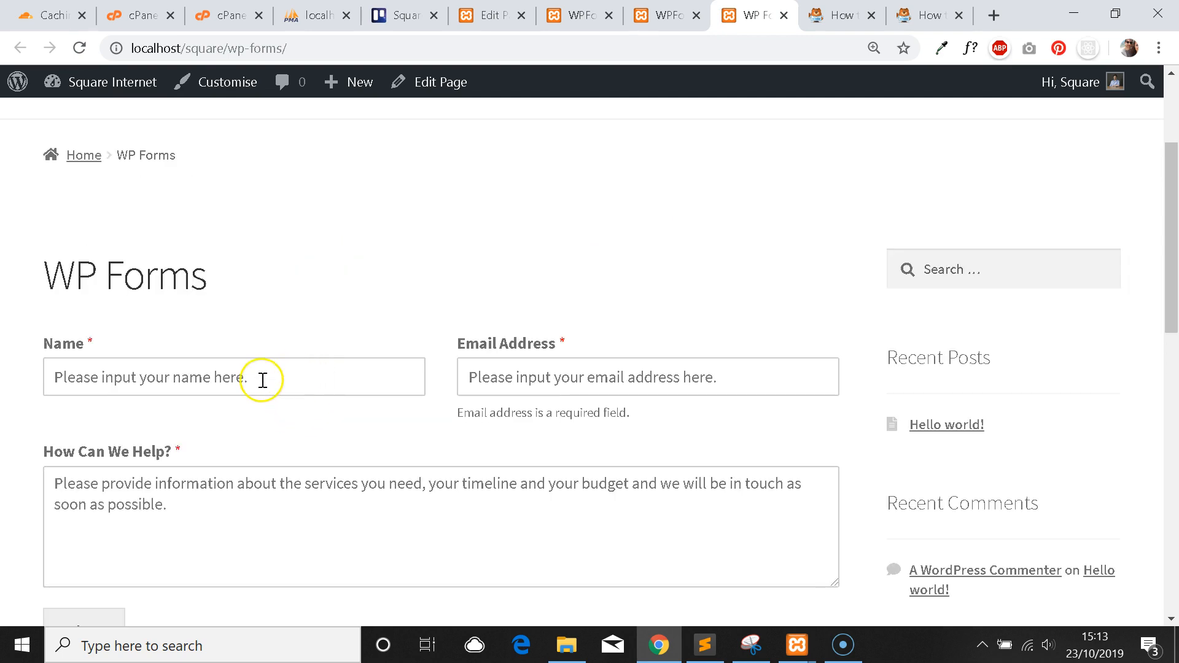
{"action": "left_click", "coordinate": [262, 380]}
{"action": "type", "text": "sdsdasdad"}
{"action": "left_click", "coordinate": [508, 376]}
{"action": "type", "text": "sdasdasd"}
{"action": "left_click_drag", "start_coordinate": [540, 377], "coordinate": [432, 379]}
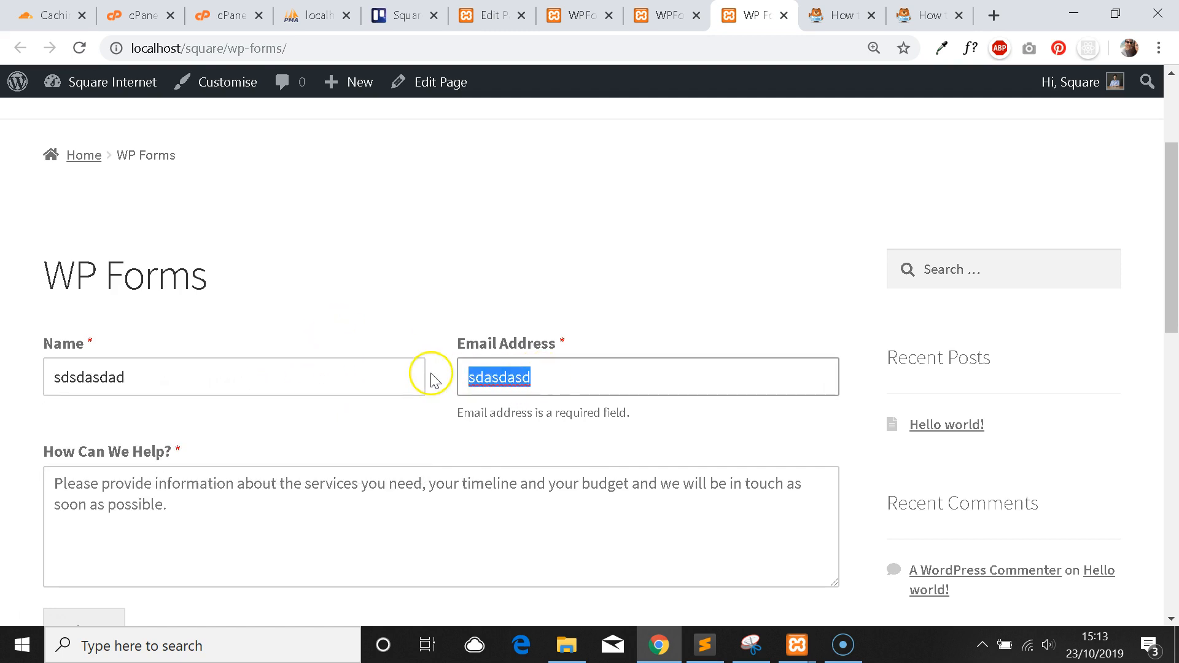
{"action": "key", "text": "BackSpace"}
{"action": "left_click_drag", "start_coordinate": [254, 377], "coordinate": [52, 376]}
{"action": "key", "text": "BackSpace"}
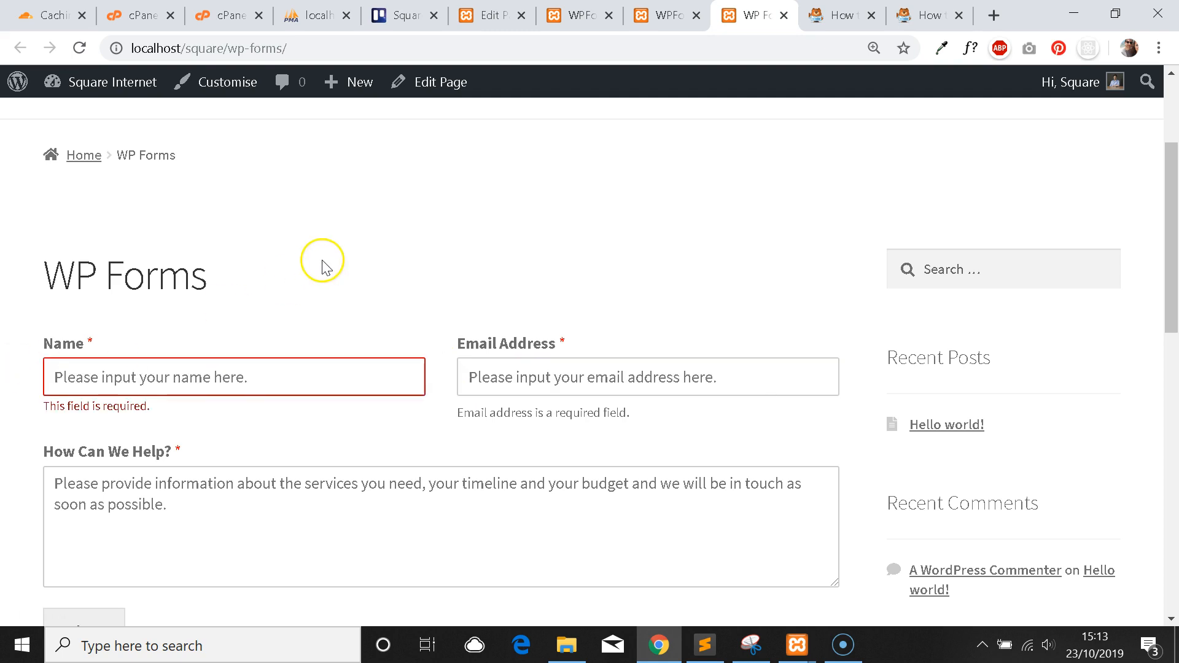
{"action": "scroll", "coordinate": [321, 262], "scroll_direction": "down", "scroll_amount": 1}
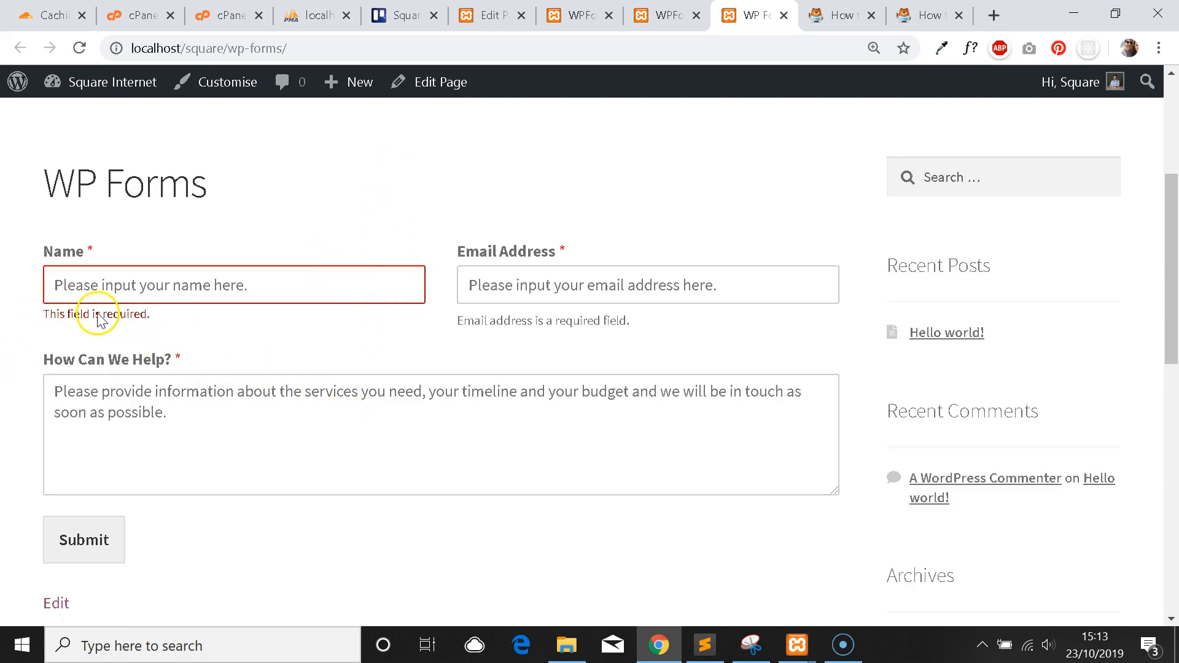
{"action": "left_click", "coordinate": [169, 286]}
{"action": "type", "text": "sdsdsd"}
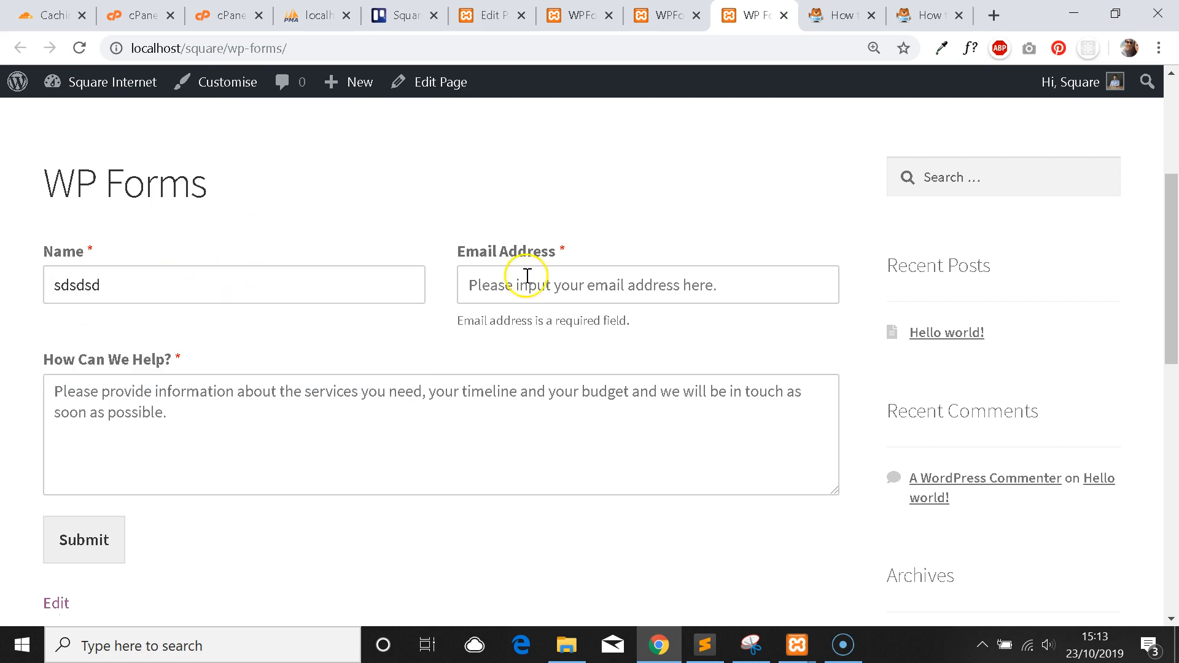
{"action": "left_click", "coordinate": [714, 283]}
{"action": "type", "text": "sdsdsds"}
{"action": "left_click", "coordinate": [613, 218]}
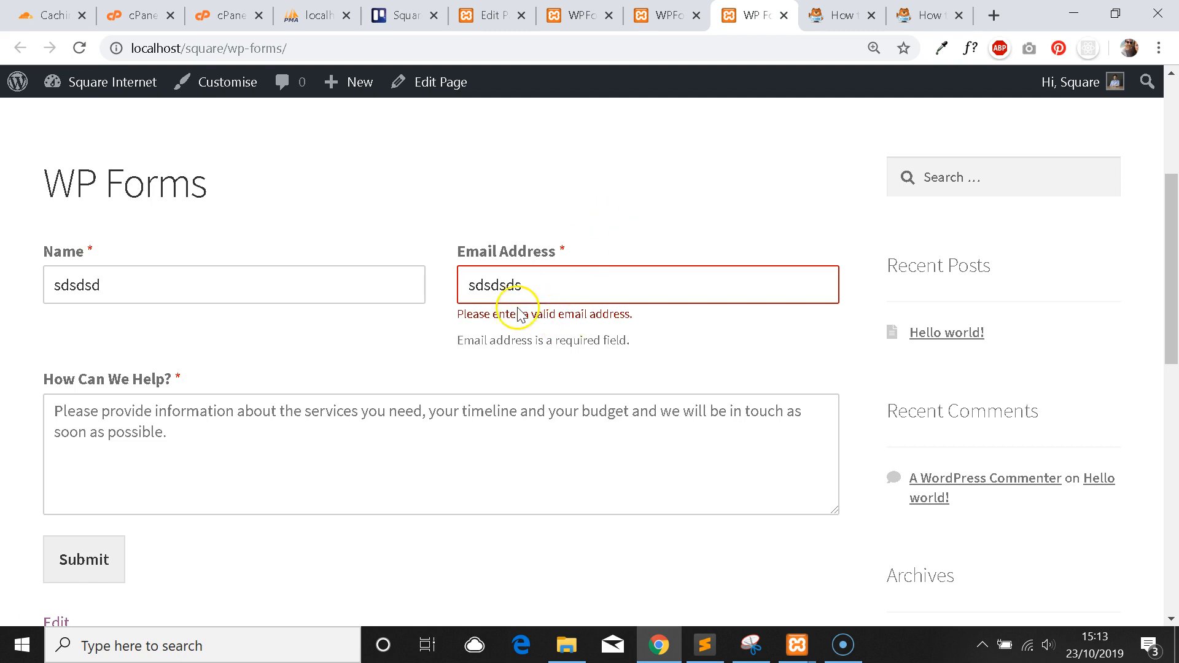
{"action": "double_click", "coordinate": [510, 288]}
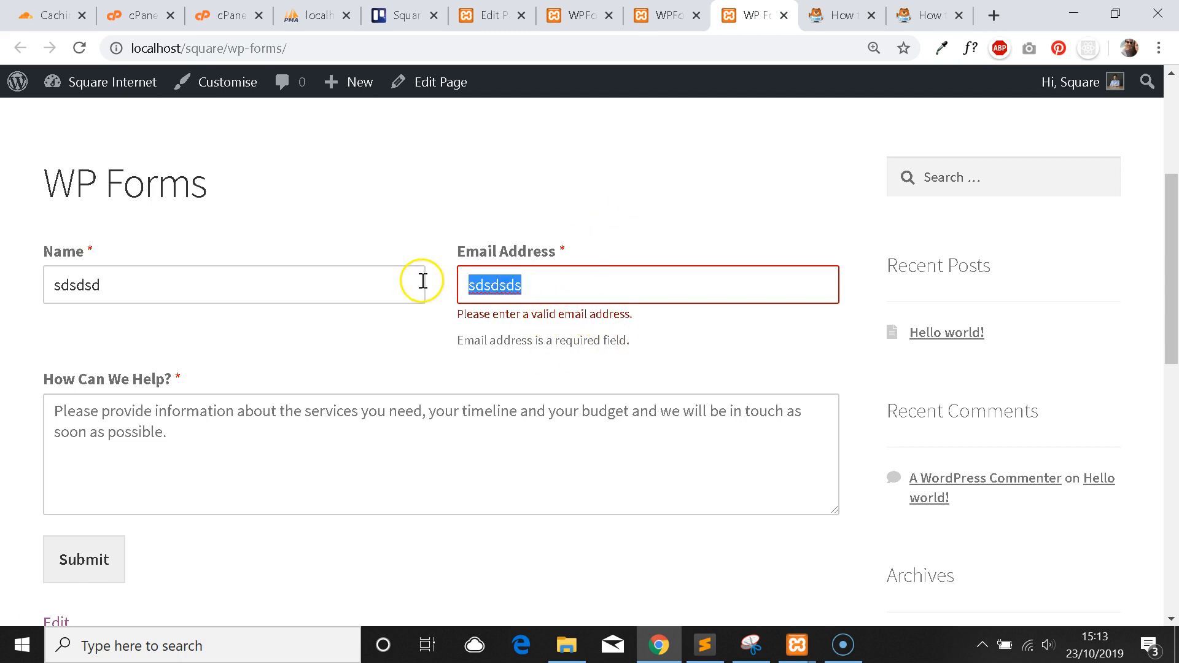
{"action": "key", "text": "BackSpace"}
Fill the live form with a name, a valid email address and the start of a message.
{"action": "double_click", "coordinate": [101, 293]}
{"action": "type", "text": "James"}
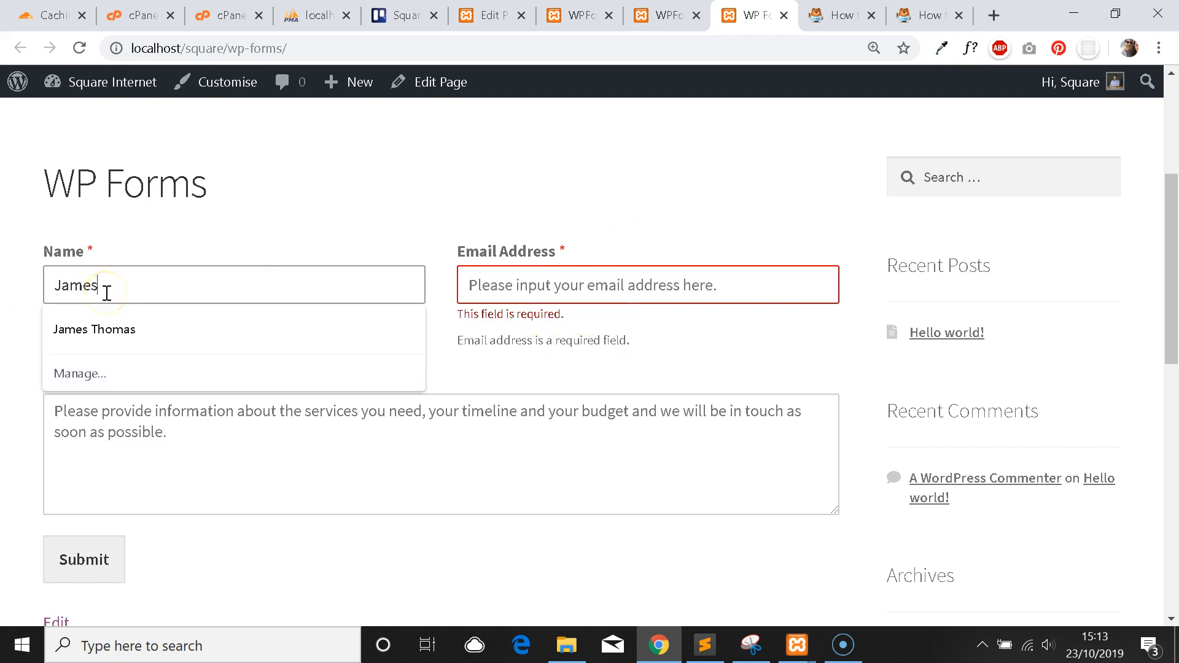
{"action": "key", "text": "Tab"}
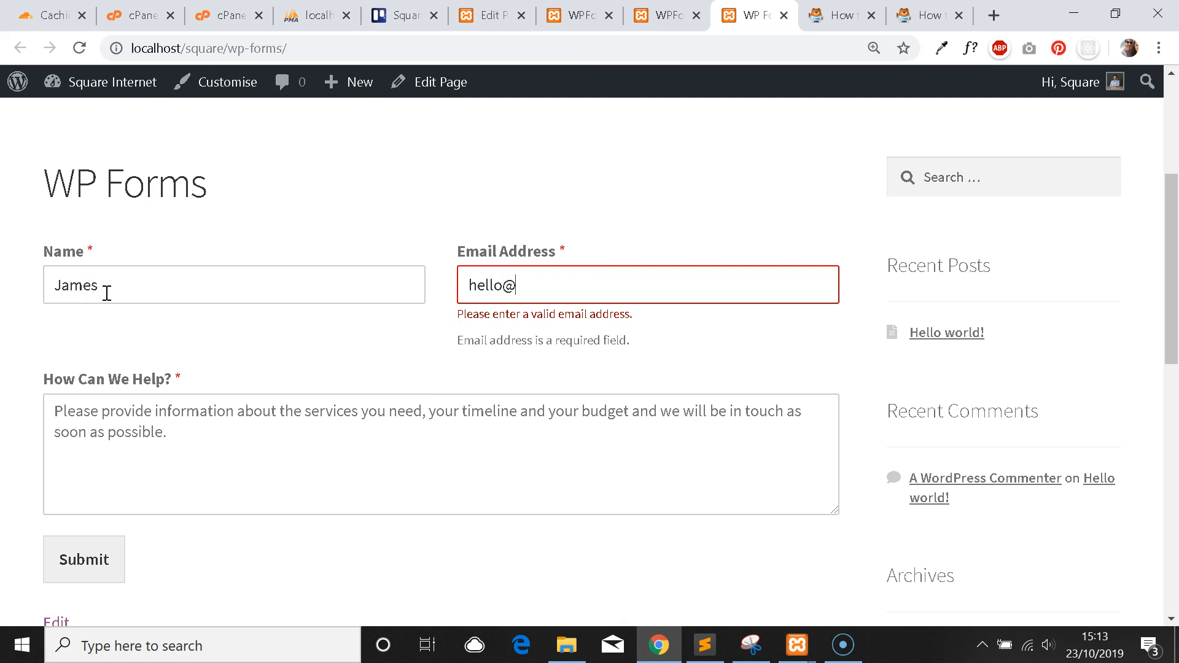
{"action": "key", "text": "Tab"}
{"action": "type", "text": "Th"}
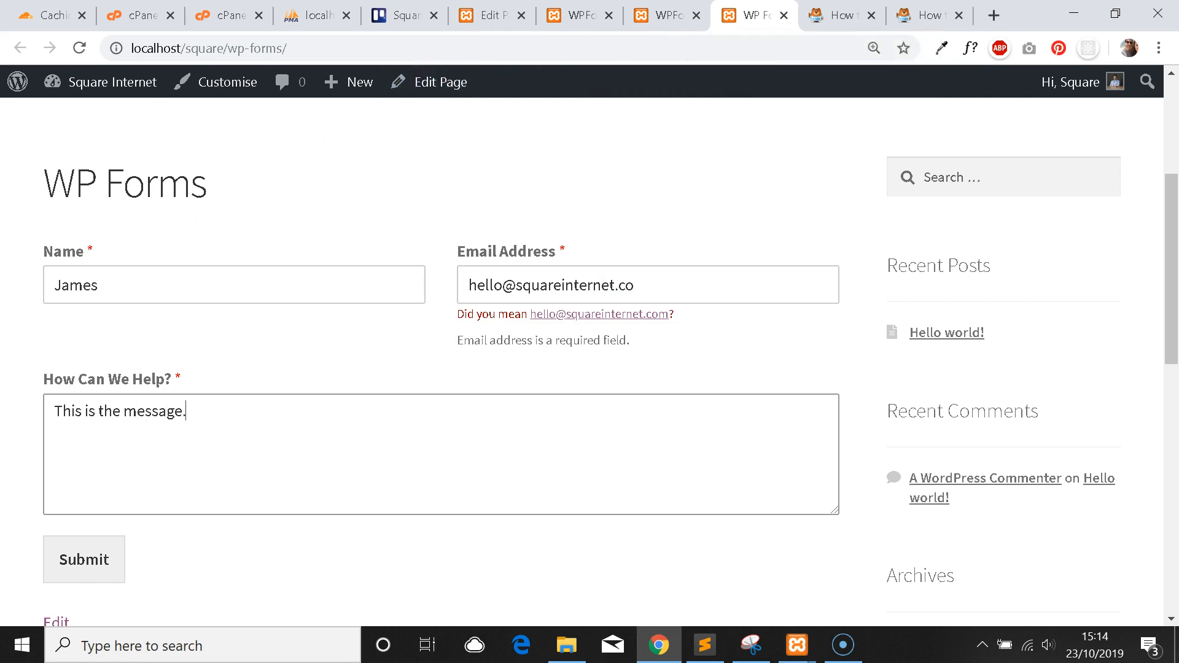
{"action": "left_click", "coordinate": [669, 15]}
{"action": "scroll", "coordinate": [616, 209], "scroll_direction": "down", "scroll_amount": 2}
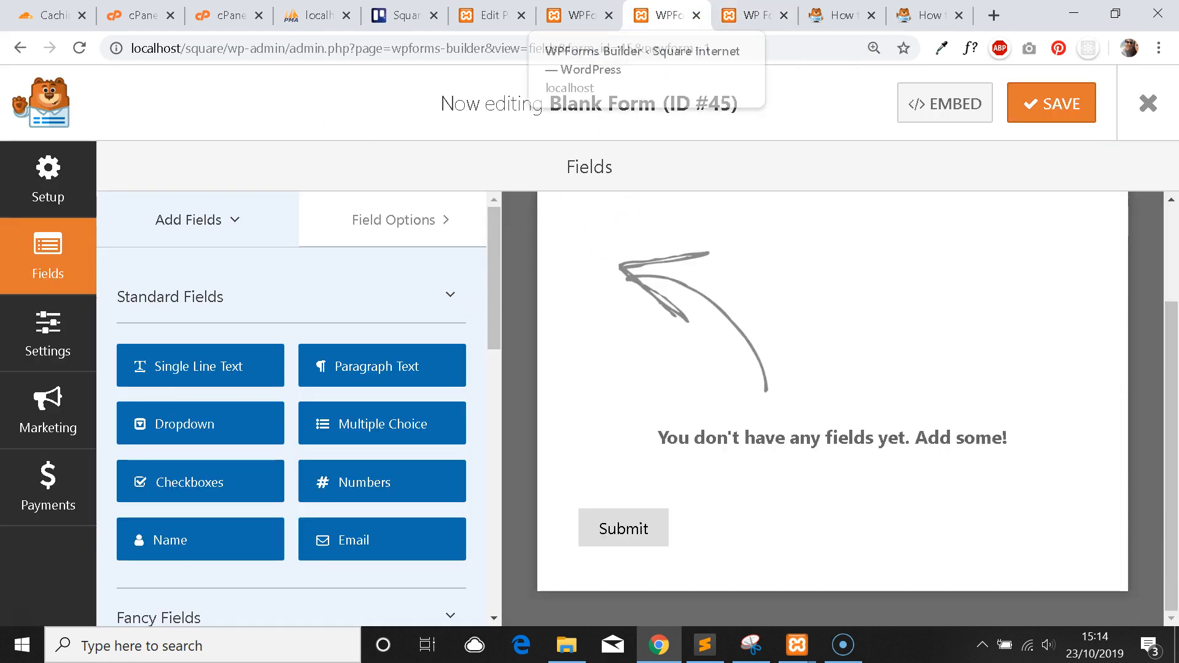
Switch to the builder for form #46 and select the Name field.
{"action": "left_click", "coordinate": [580, 15]}
{"action": "scroll", "coordinate": [388, 393], "scroll_direction": "up", "scroll_amount": 5}
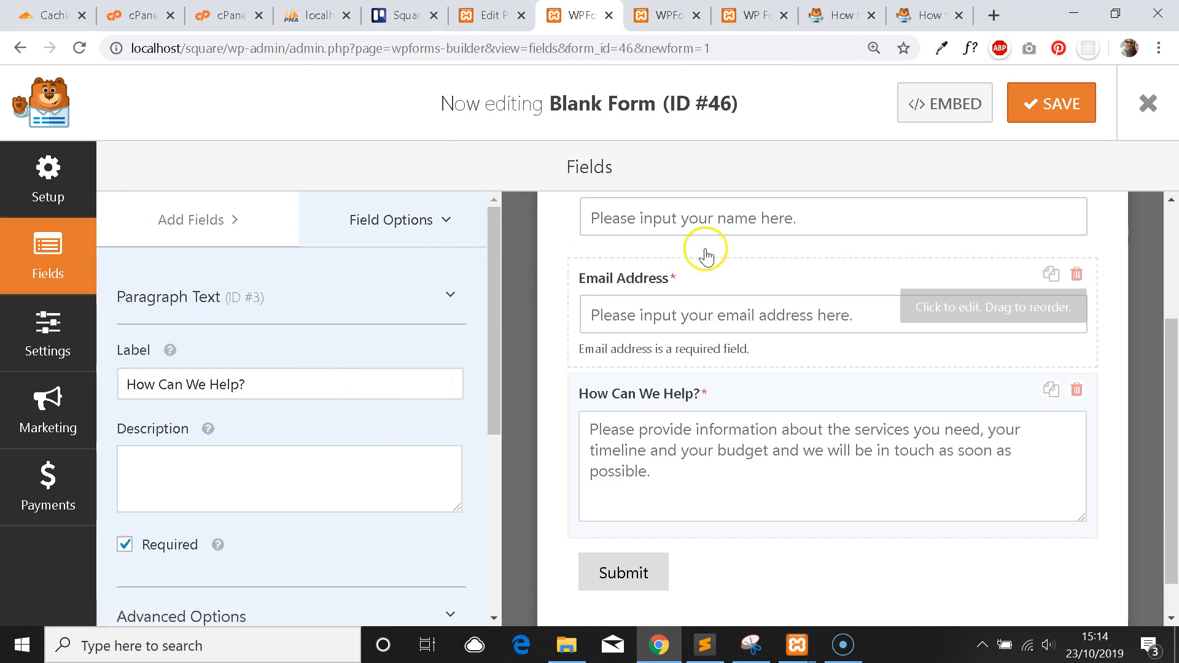
{"action": "scroll", "coordinate": [706, 295], "scroll_direction": "up", "scroll_amount": 2}
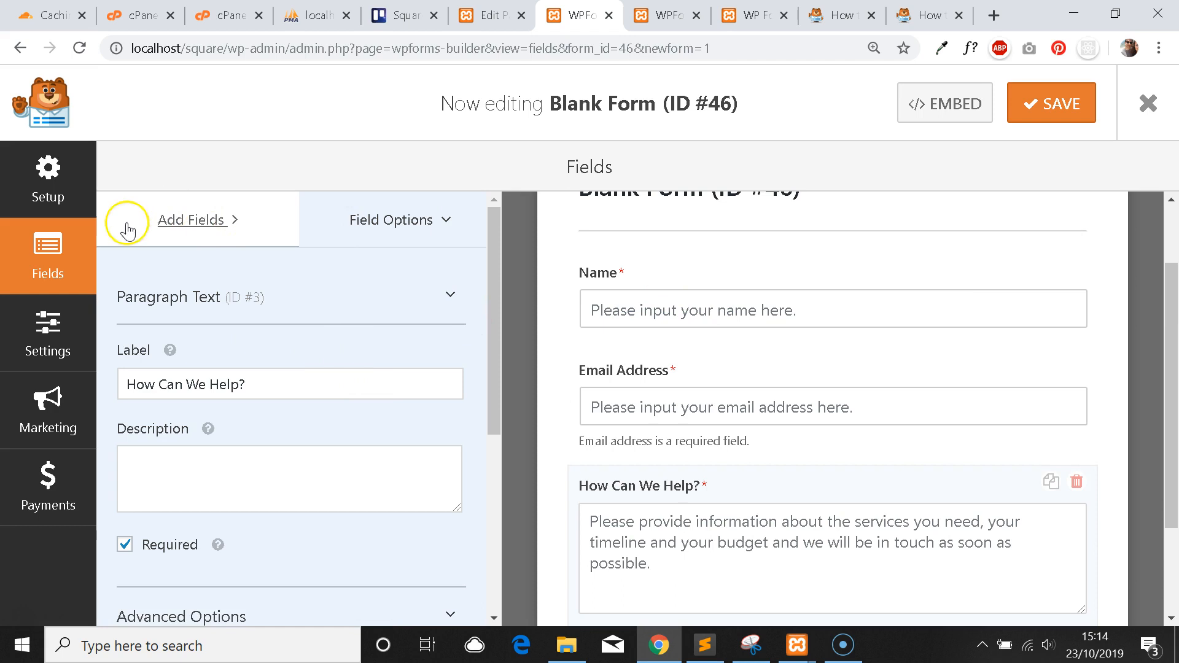
{"action": "left_click", "coordinate": [202, 226]}
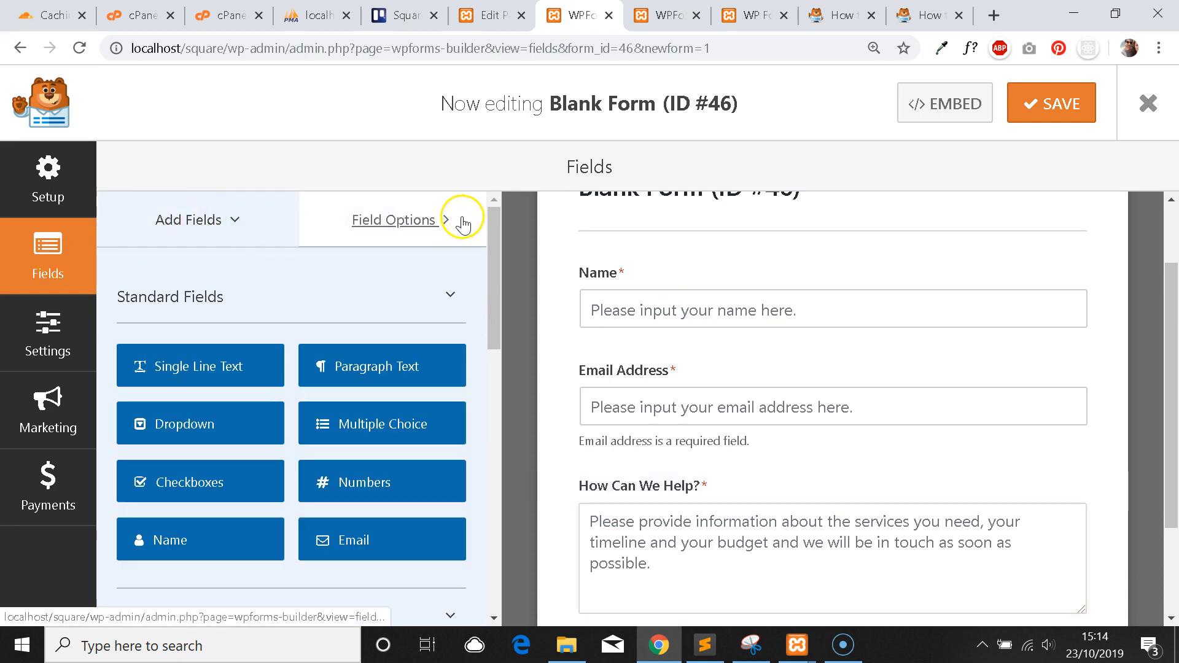
{"action": "left_click", "coordinate": [705, 295]}
Review the Name field's label and placeholder text, then go to the form's Settings.
{"action": "left_click_drag", "start_coordinate": [272, 381], "coordinate": [47, 381]}
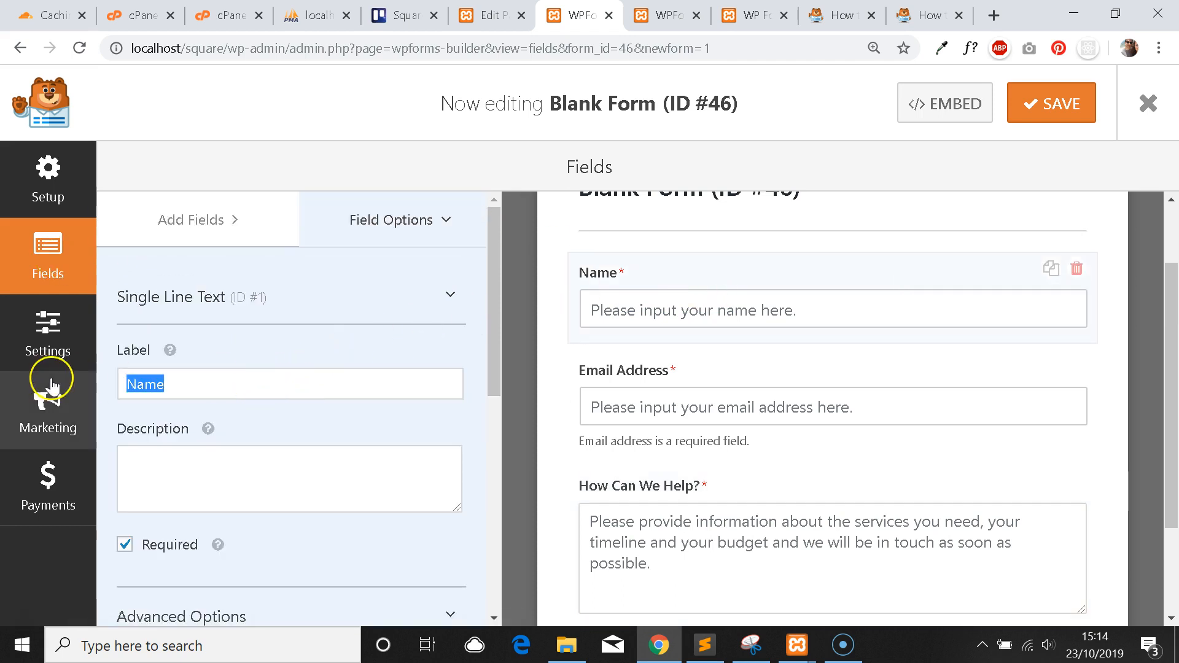
{"action": "scroll", "coordinate": [639, 307], "scroll_direction": "down", "scroll_amount": 2}
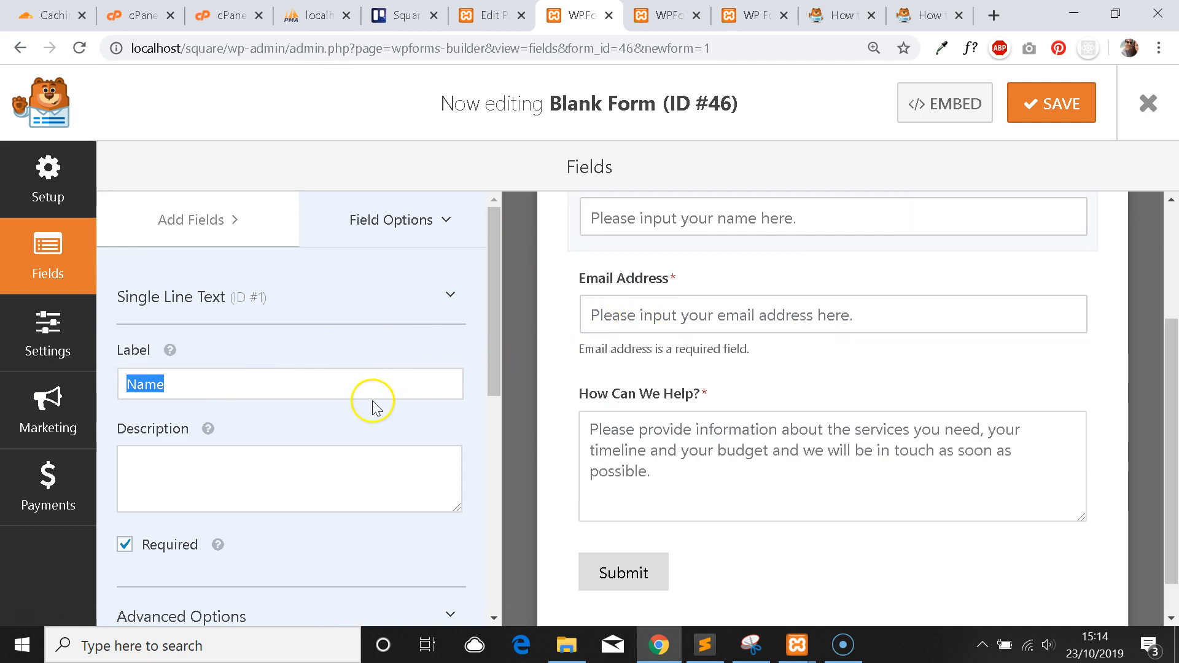
{"action": "scroll", "coordinate": [371, 402], "scroll_direction": "down", "scroll_amount": 5}
{"action": "scroll", "coordinate": [763, 342], "scroll_direction": "up", "scroll_amount": 2}
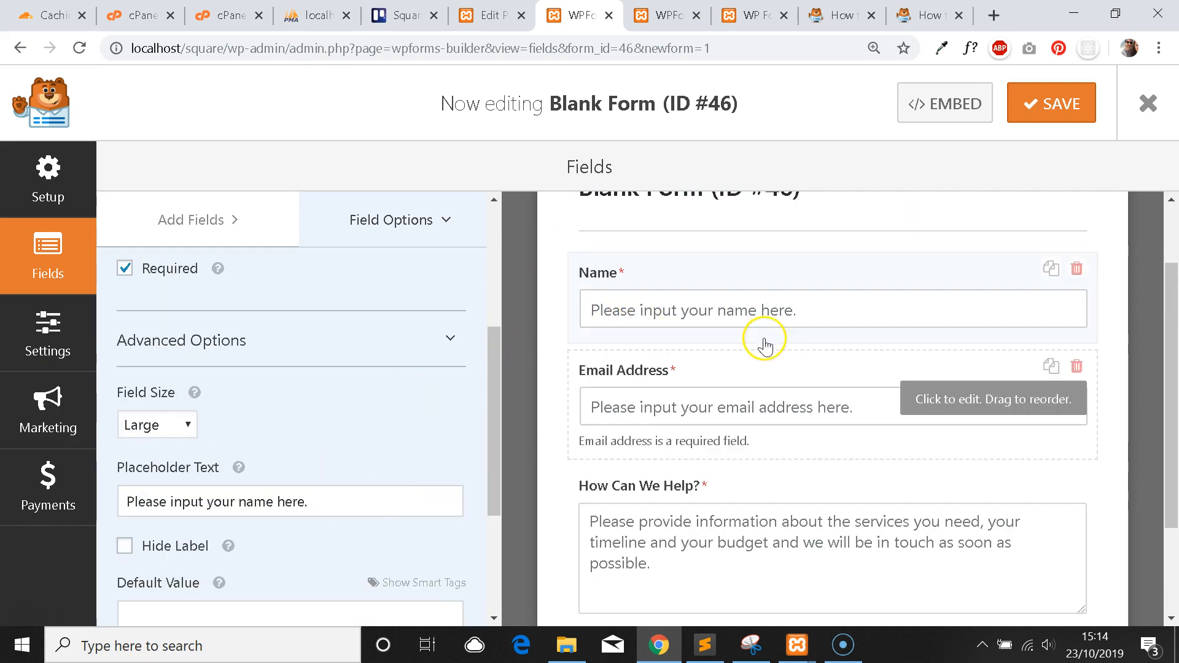
{"action": "left_click_drag", "start_coordinate": [310, 501], "coordinate": [161, 471]}
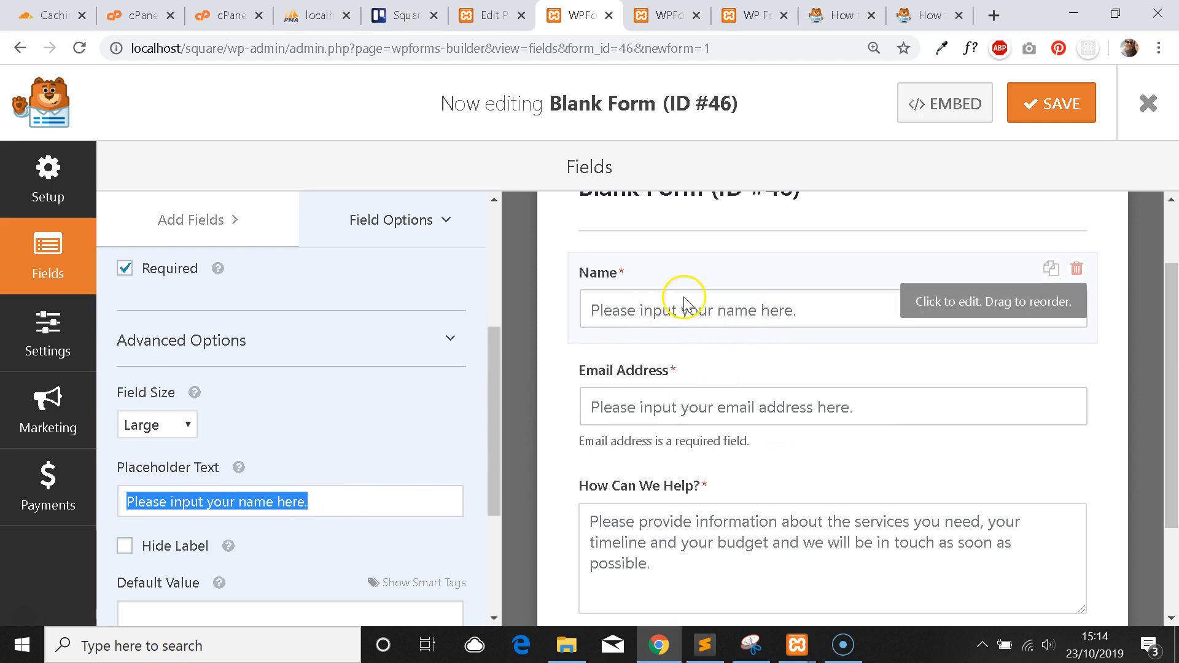
{"action": "scroll", "coordinate": [361, 337], "scroll_direction": "down", "scroll_amount": 4}
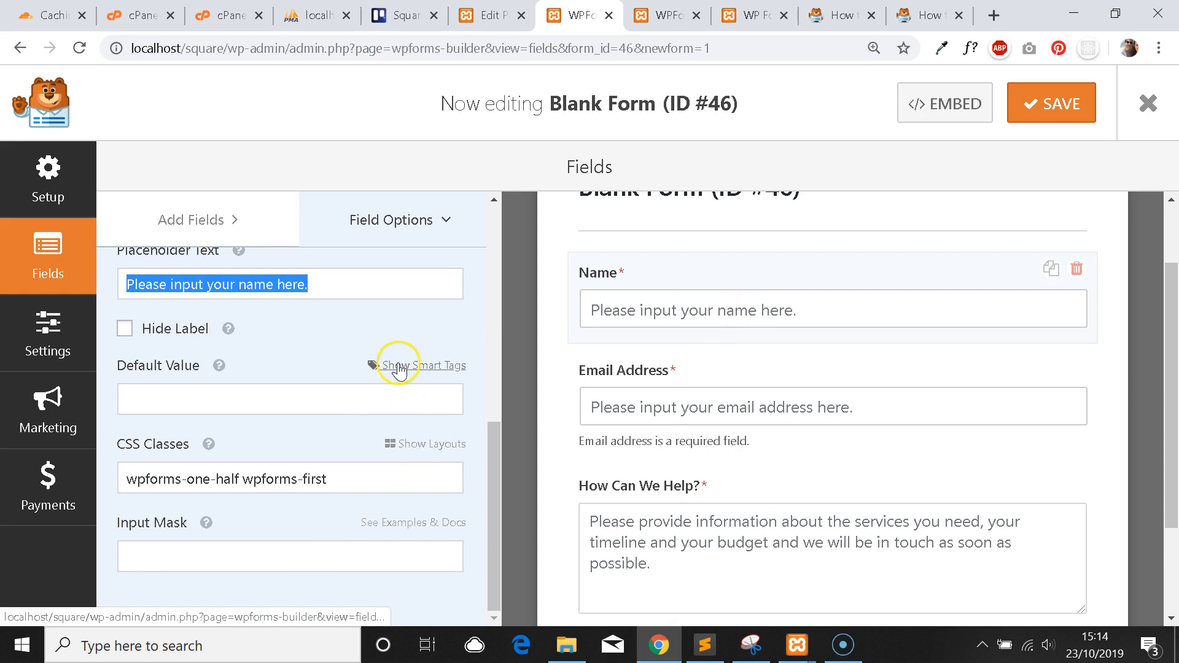
{"action": "scroll", "coordinate": [396, 371], "scroll_direction": "up", "scroll_amount": 8}
{"action": "scroll", "coordinate": [399, 384], "scroll_direction": "down", "scroll_amount": 1}
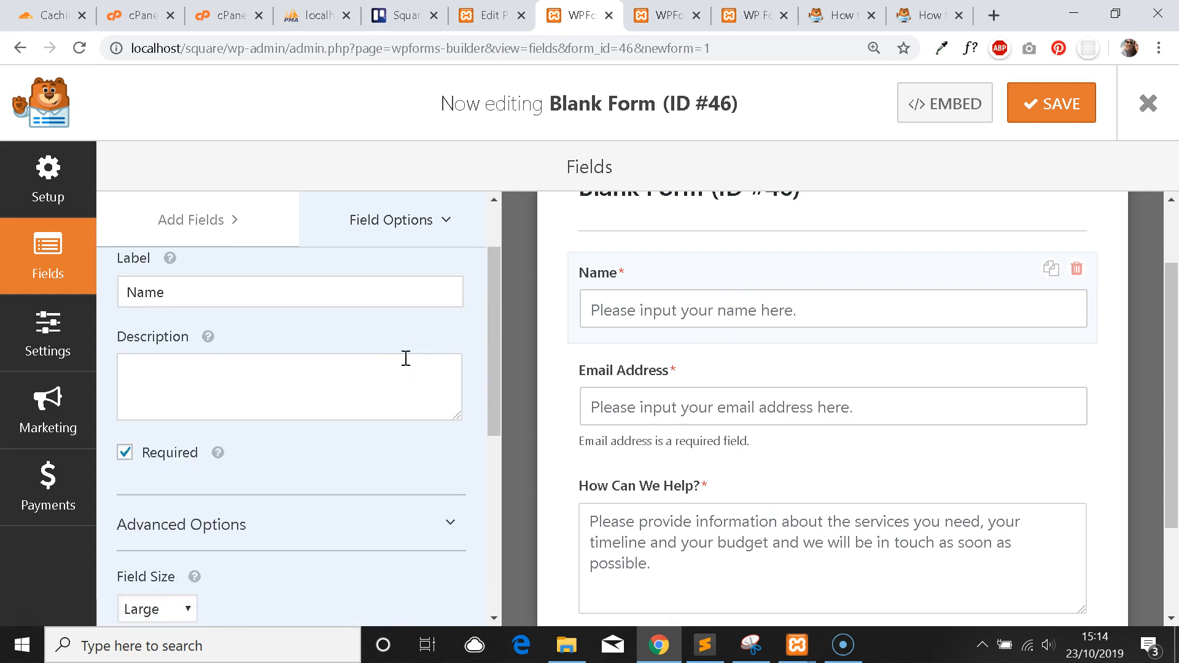
{"action": "left_click", "coordinate": [39, 334]}
In Notifications, replace the {admin_email} recipient with the business contact address.
{"action": "scroll", "coordinate": [729, 313], "scroll_direction": "down", "scroll_amount": 3}
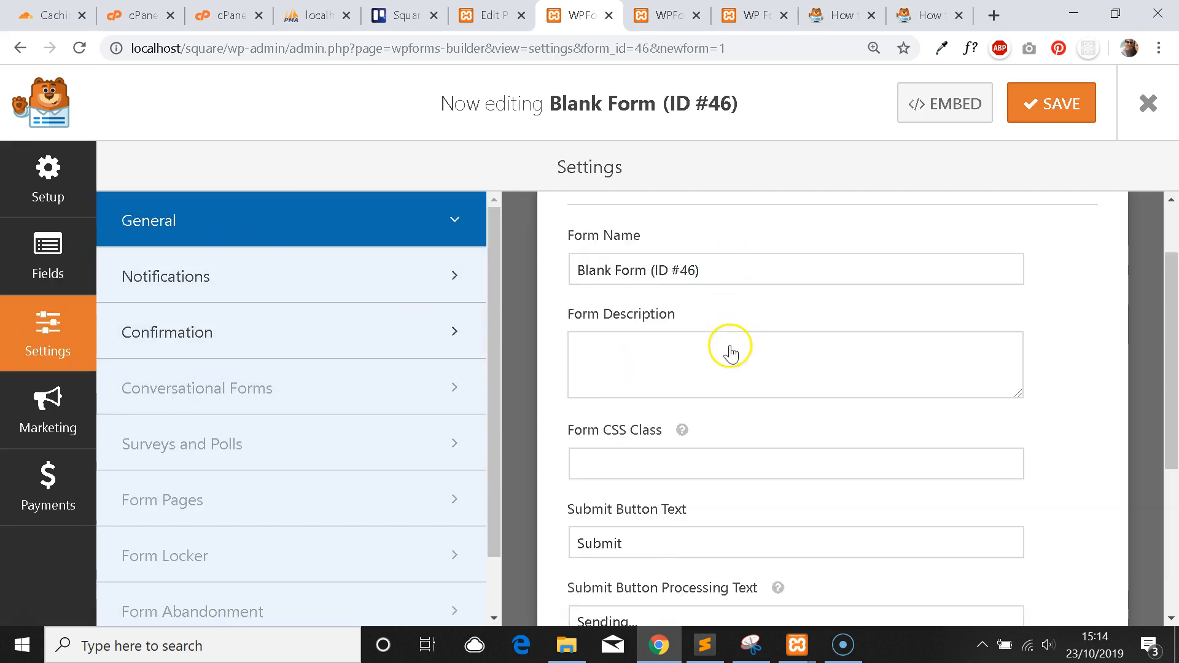
{"action": "left_click", "coordinate": [282, 277]}
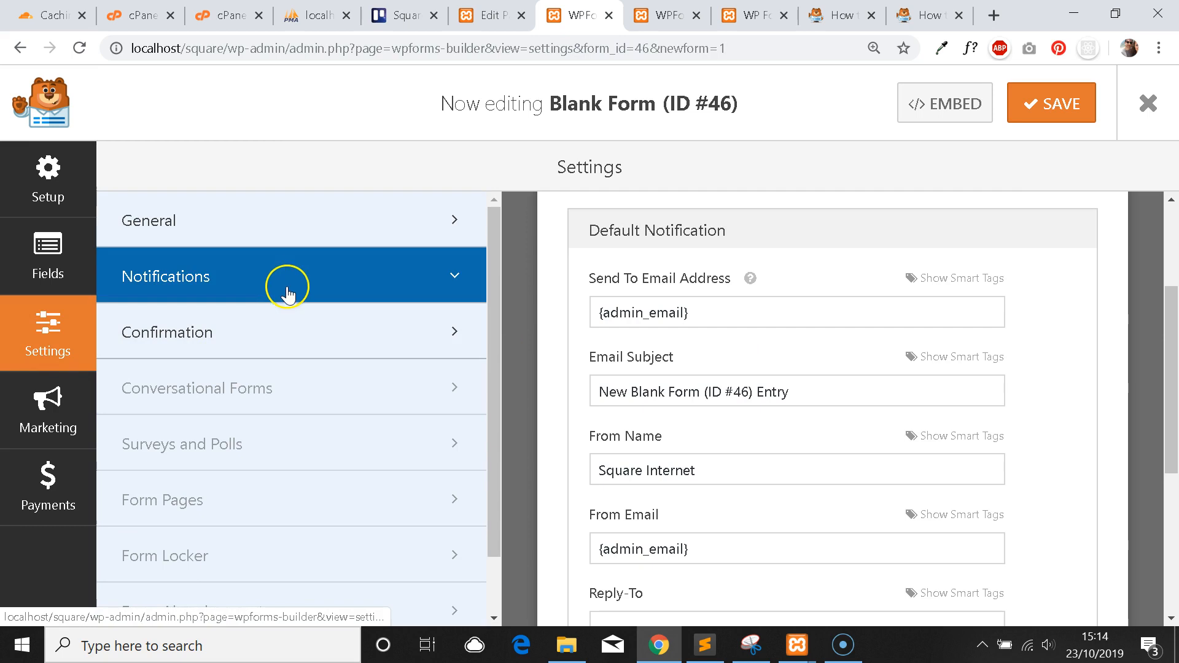
{"action": "scroll", "coordinate": [821, 342], "scroll_direction": "down", "scroll_amount": 4}
{"action": "scroll", "coordinate": [821, 342], "scroll_direction": "up", "scroll_amount": 6}
{"action": "scroll", "coordinate": [830, 345], "scroll_direction": "up", "scroll_amount": 1}
{"action": "scroll", "coordinate": [830, 346], "scroll_direction": "down", "scroll_amount": 3}
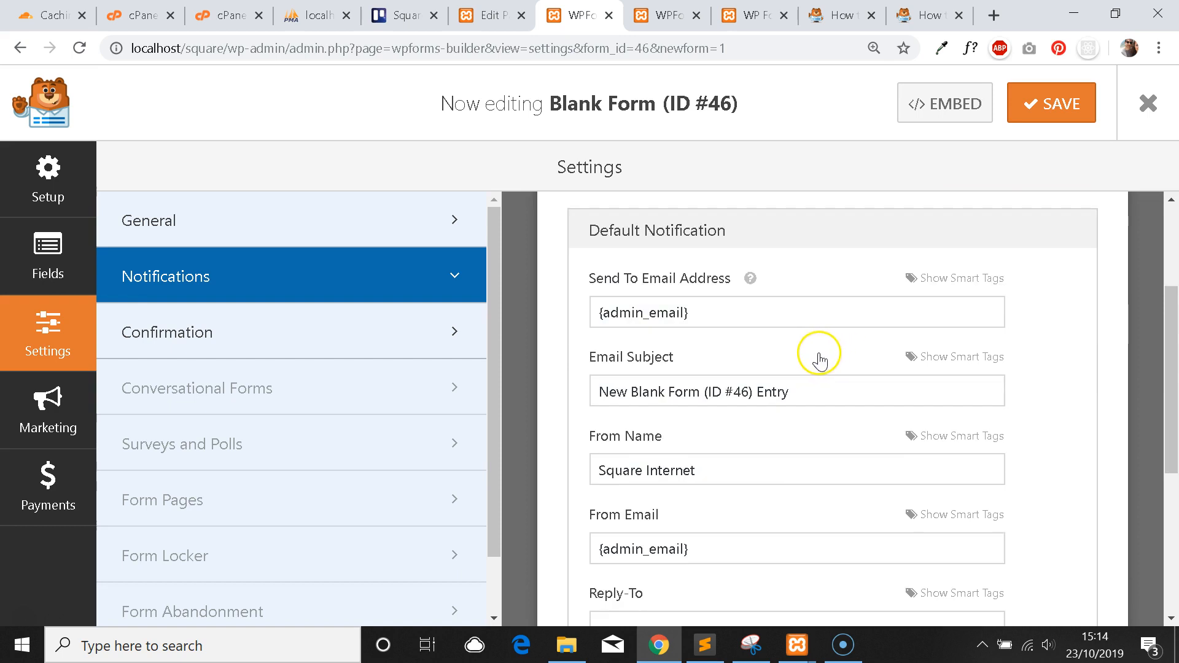
{"action": "left_click_drag", "start_coordinate": [726, 318], "coordinate": [586, 313]}
{"action": "left_click", "coordinate": [706, 313]}
{"action": "mouse_move", "coordinate": [706, 313]}
{"action": "left_mouse_down"}
{"action": "mouse_move", "coordinate": [594, 309]}
{"action": "mouse_move", "coordinate": [683, 313]}
{"action": "left_mouse_up"}
{"action": "left_click", "coordinate": [638, 312]}
{"action": "left_click", "coordinate": [700, 312]}
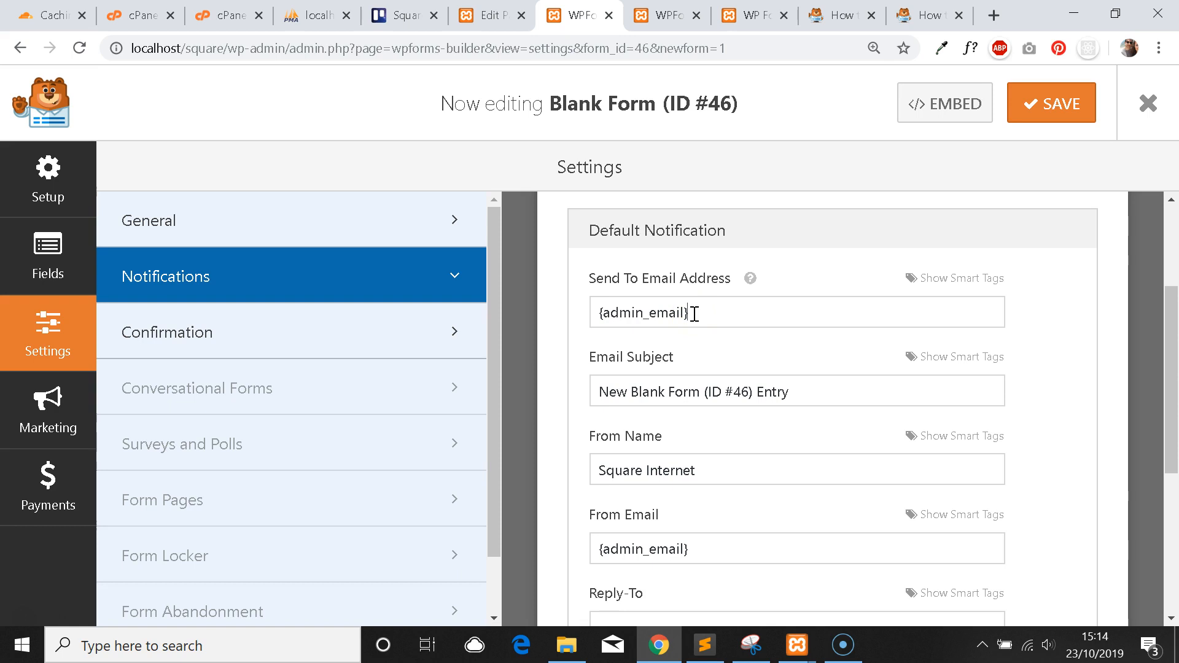
{"action": "left_click_drag", "start_coordinate": [737, 306], "coordinate": [583, 308]}
{"action": "type", "text": "e"}
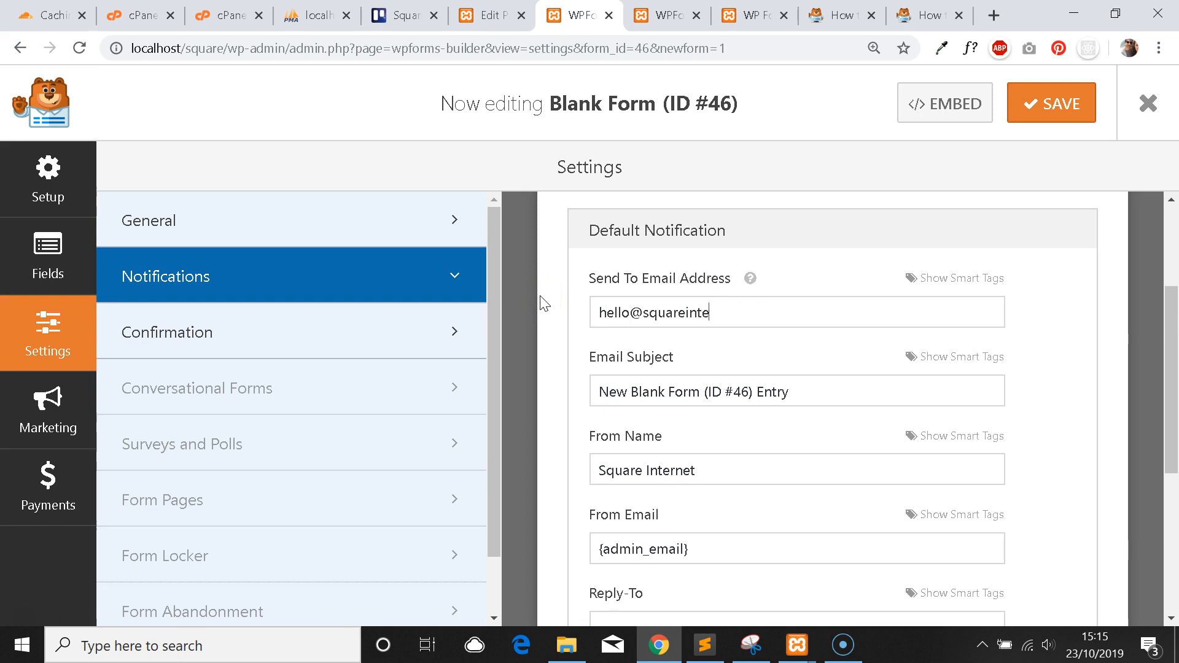
{"action": "type", "text": "ho"}
Change the email subject to 'New Contact Form Enquiry' and review the From, Reply-To and message fields.
{"action": "triple_click", "coordinate": [749, 391]}
{"action": "left_click_drag", "start_coordinate": [808, 388], "coordinate": [591, 391]}
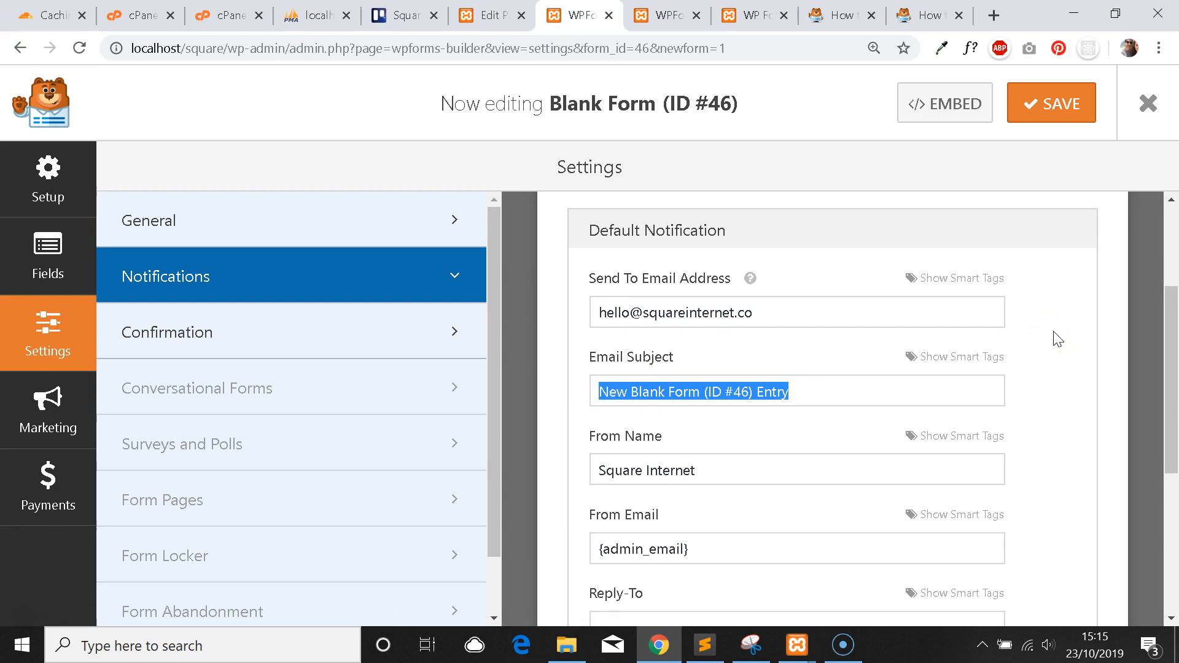
{"action": "type", "text": "New"}
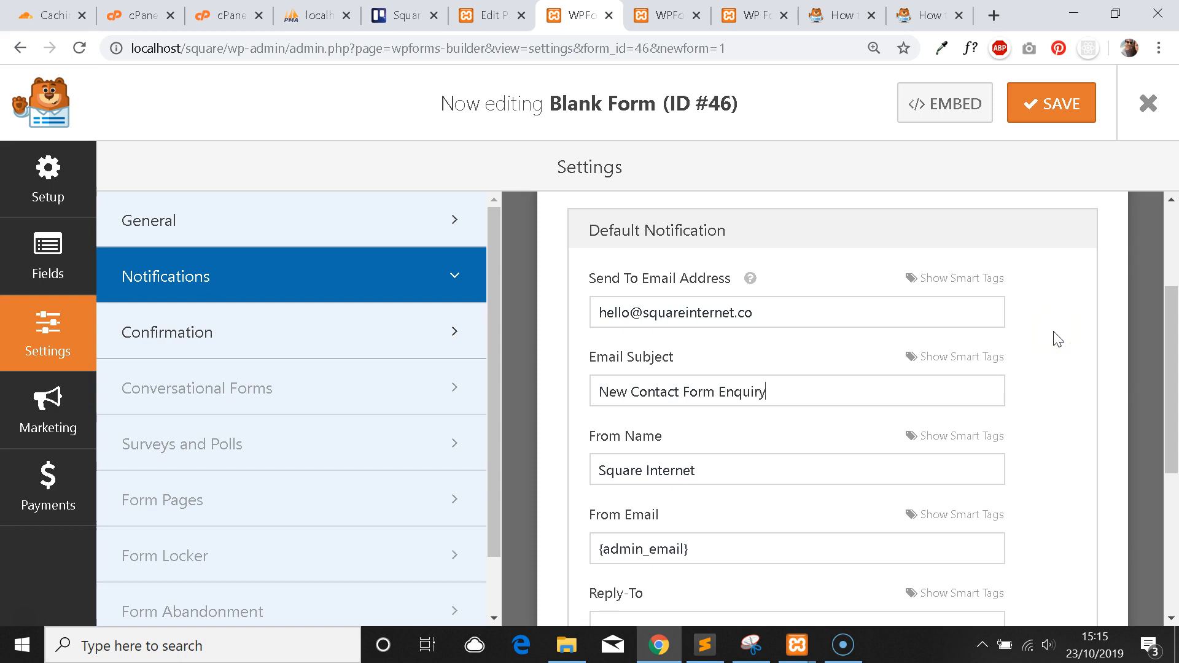
{"action": "scroll", "coordinate": [706, 399], "scroll_direction": "down", "scroll_amount": 3}
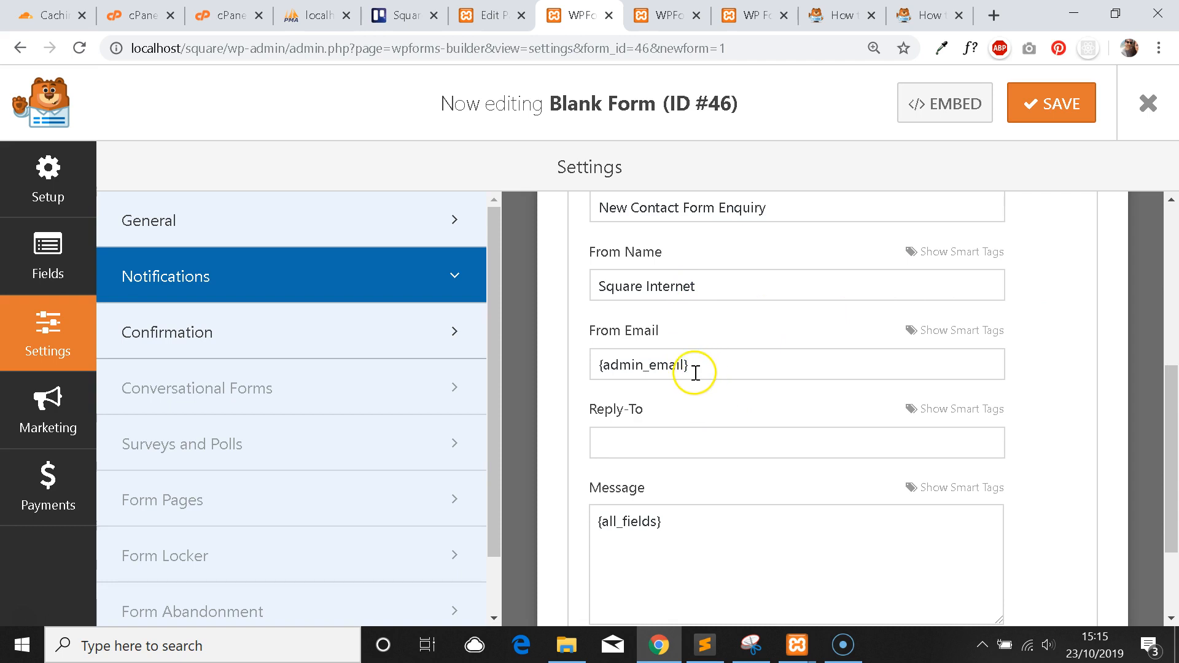
{"action": "left_click_drag", "start_coordinate": [695, 372], "coordinate": [612, 359]}
{"action": "left_click", "coordinate": [688, 440]}
{"action": "scroll", "coordinate": [716, 370], "scroll_direction": "down", "scroll_amount": 2}
{"action": "left_click", "coordinate": [696, 392]}
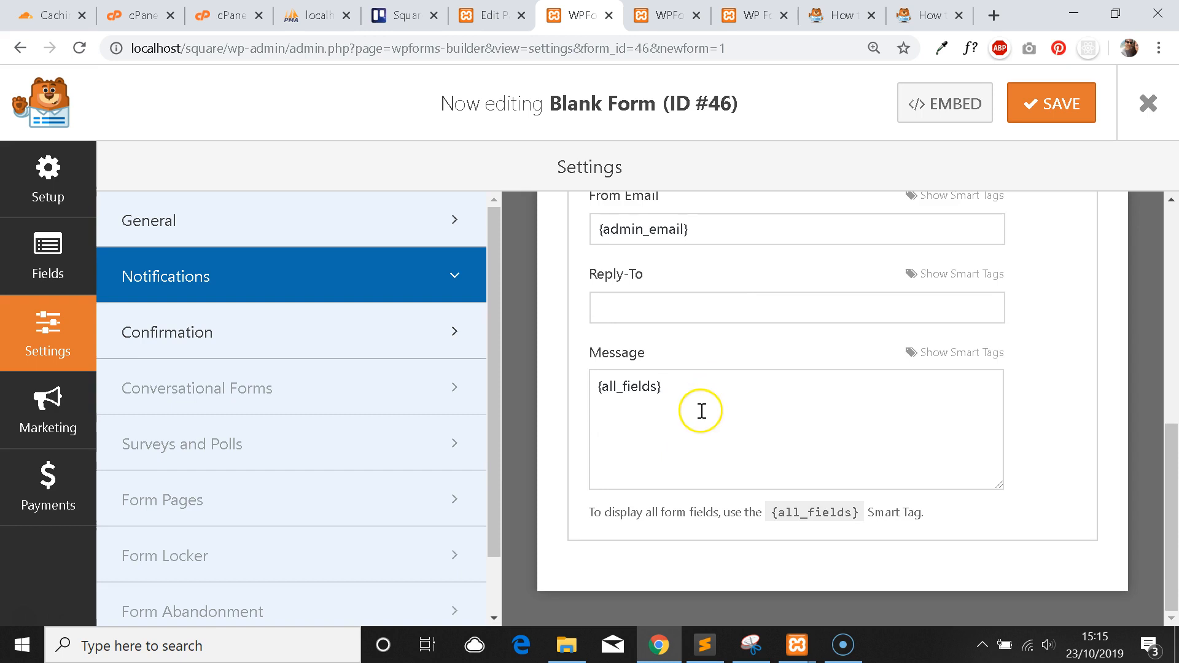
{"action": "scroll", "coordinate": [701, 411], "scroll_direction": "up", "scroll_amount": 1}
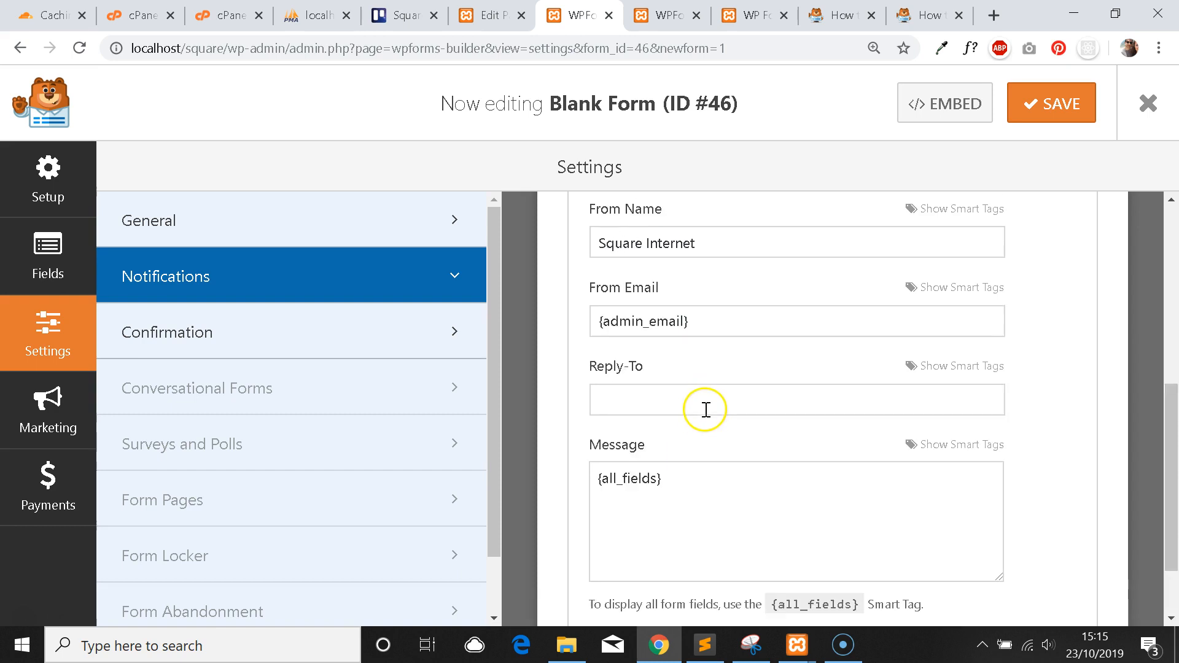
Return to the form settings from the Fields panel and save the form.
{"action": "left_click", "coordinate": [49, 264]}
{"action": "scroll", "coordinate": [712, 381], "scroll_direction": "down", "scroll_amount": 2}
{"action": "scroll", "coordinate": [730, 374], "scroll_direction": "up", "scroll_amount": 4}
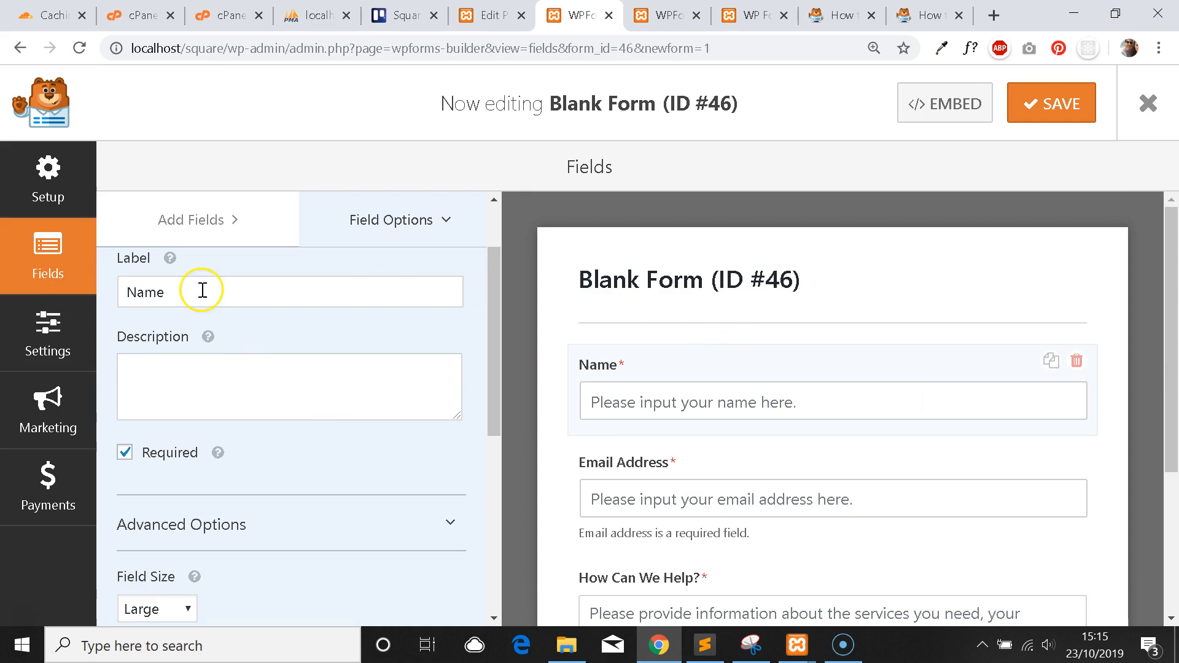
{"action": "scroll", "coordinate": [252, 360], "scroll_direction": "down", "scroll_amount": 1}
{"action": "left_click", "coordinate": [68, 322]}
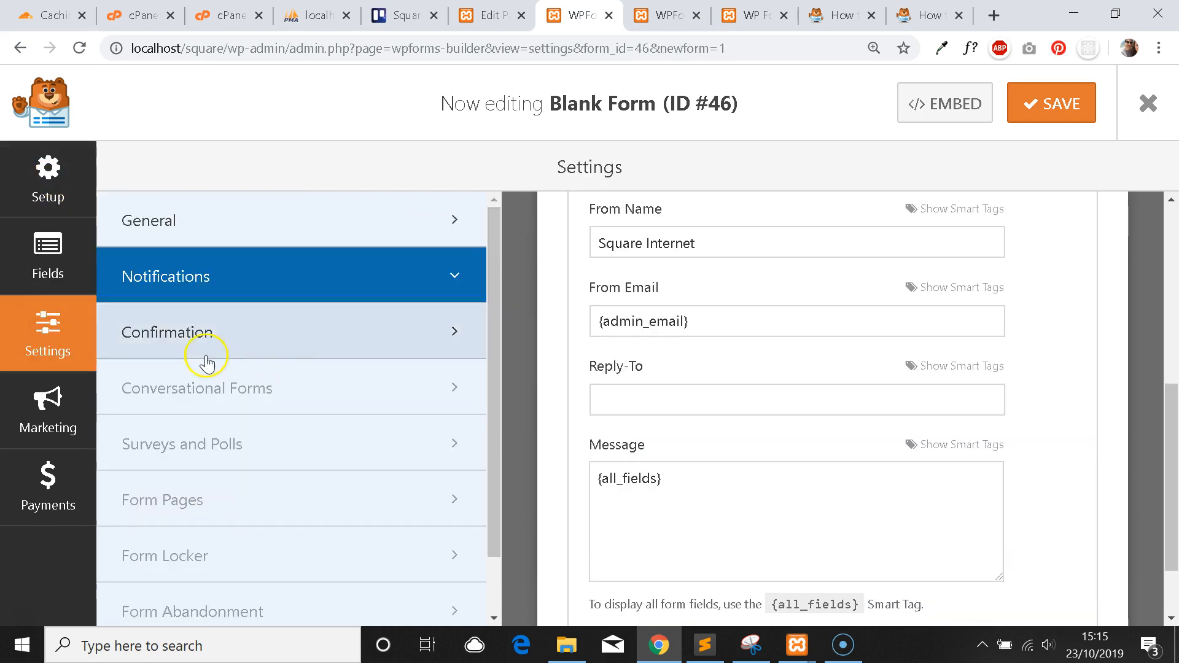
{"action": "scroll", "coordinate": [206, 363], "scroll_direction": "down", "scroll_amount": 1}
{"action": "scroll", "coordinate": [734, 360], "scroll_direction": "down", "scroll_amount": 1}
{"action": "scroll", "coordinate": [755, 371], "scroll_direction": "up", "scroll_amount": 2}
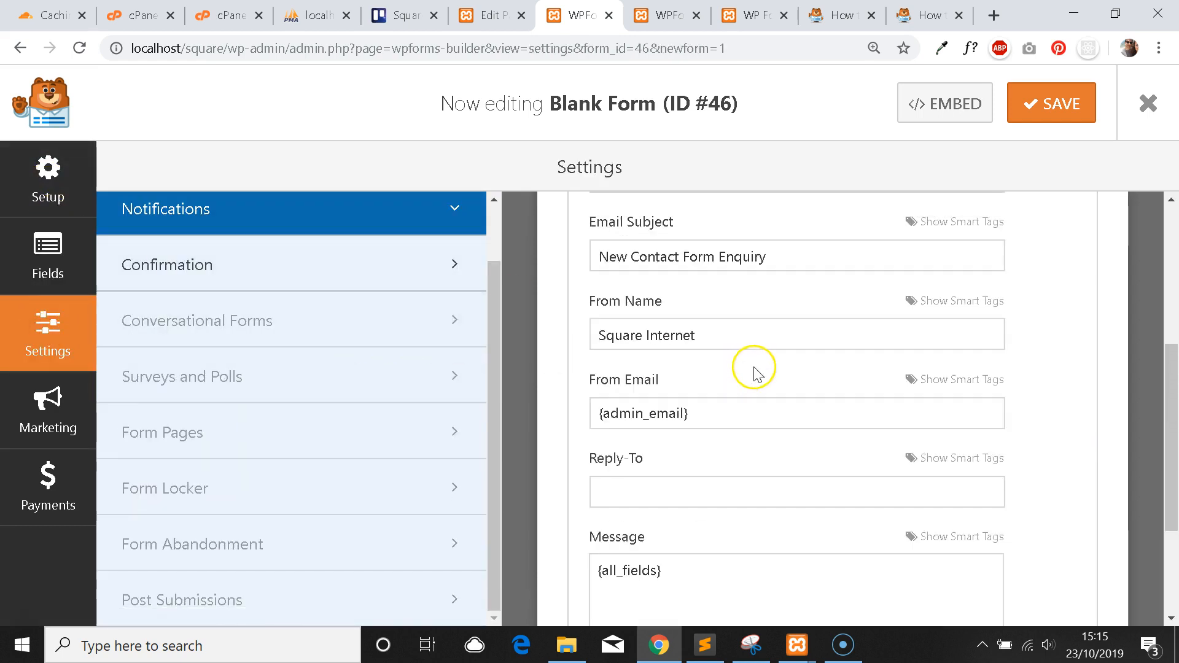
{"action": "scroll", "coordinate": [756, 370], "scroll_direction": "up", "scroll_amount": 5}
{"action": "scroll", "coordinate": [810, 282], "scroll_direction": "up", "scroll_amount": 1}
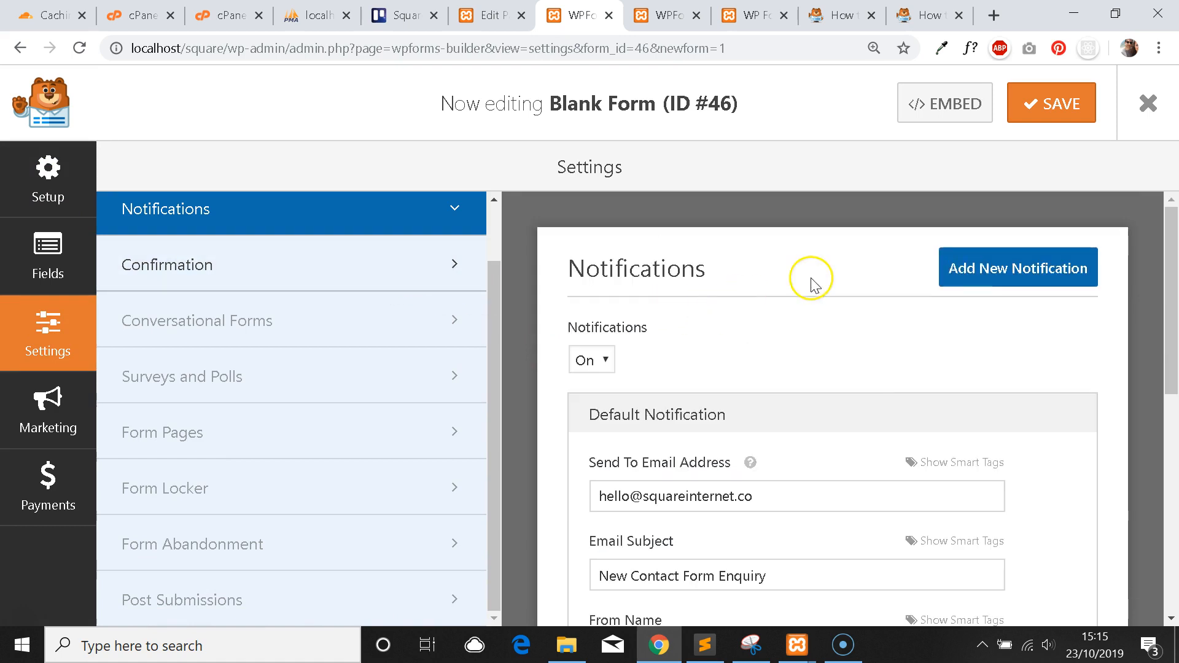
{"action": "left_click", "coordinate": [1047, 110]}
{"action": "scroll", "coordinate": [798, 283], "scroll_direction": "down", "scroll_amount": 4}
{"action": "scroll", "coordinate": [846, 307], "scroll_direction": "up", "scroll_amount": 1}
In Confirmation settings, select the default thank-you confirmation message text.
{"action": "left_click", "coordinate": [271, 266]}
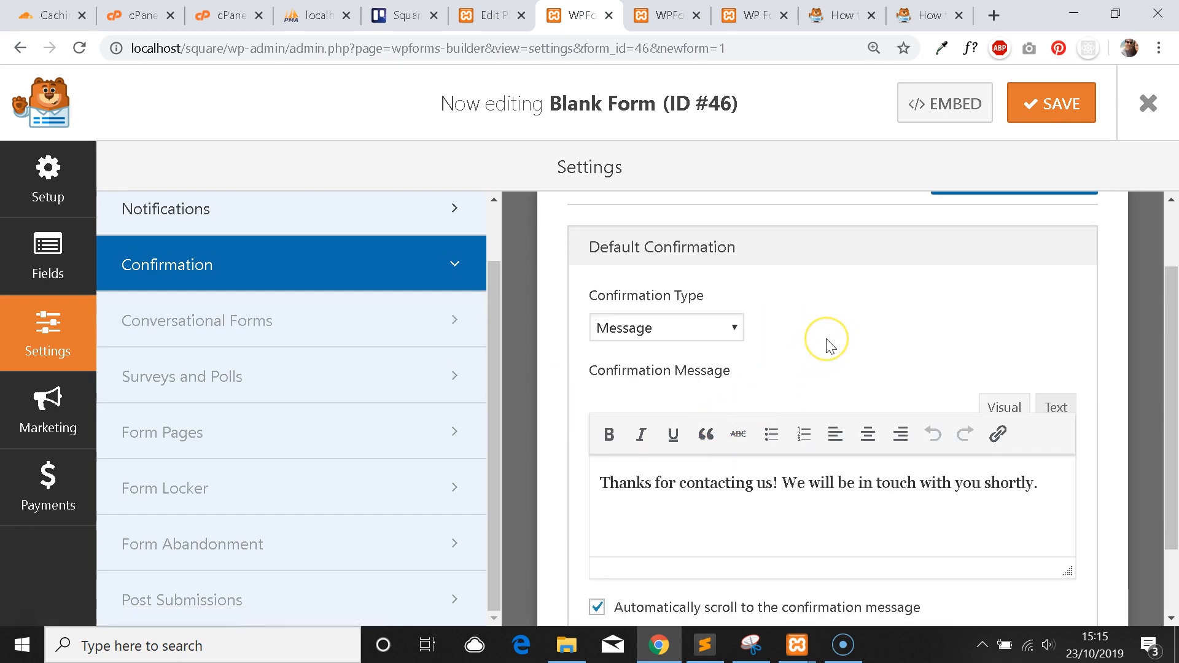
{"action": "scroll", "coordinate": [825, 338], "scroll_direction": "up", "scroll_amount": 1}
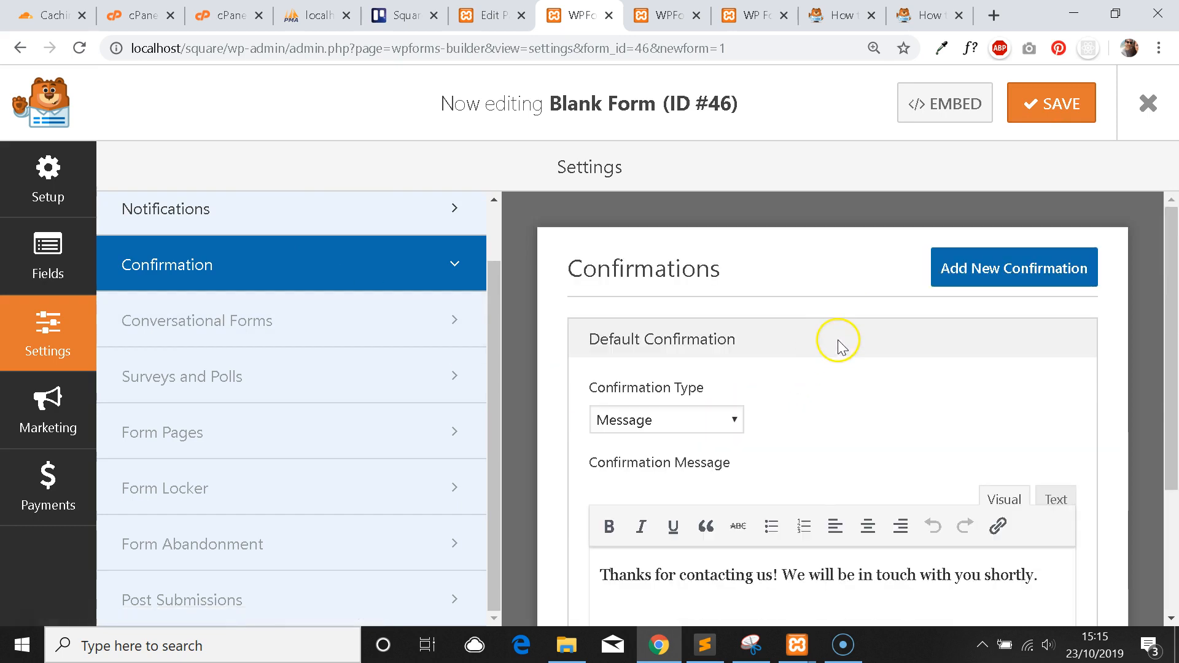
{"action": "scroll", "coordinate": [830, 359], "scroll_direction": "down", "scroll_amount": 1}
{"action": "scroll", "coordinate": [826, 359], "scroll_direction": "down", "scroll_amount": 1}
{"action": "scroll", "coordinate": [825, 359], "scroll_direction": "up", "scroll_amount": 2}
{"action": "scroll", "coordinate": [828, 362], "scroll_direction": "down", "scroll_amount": 1}
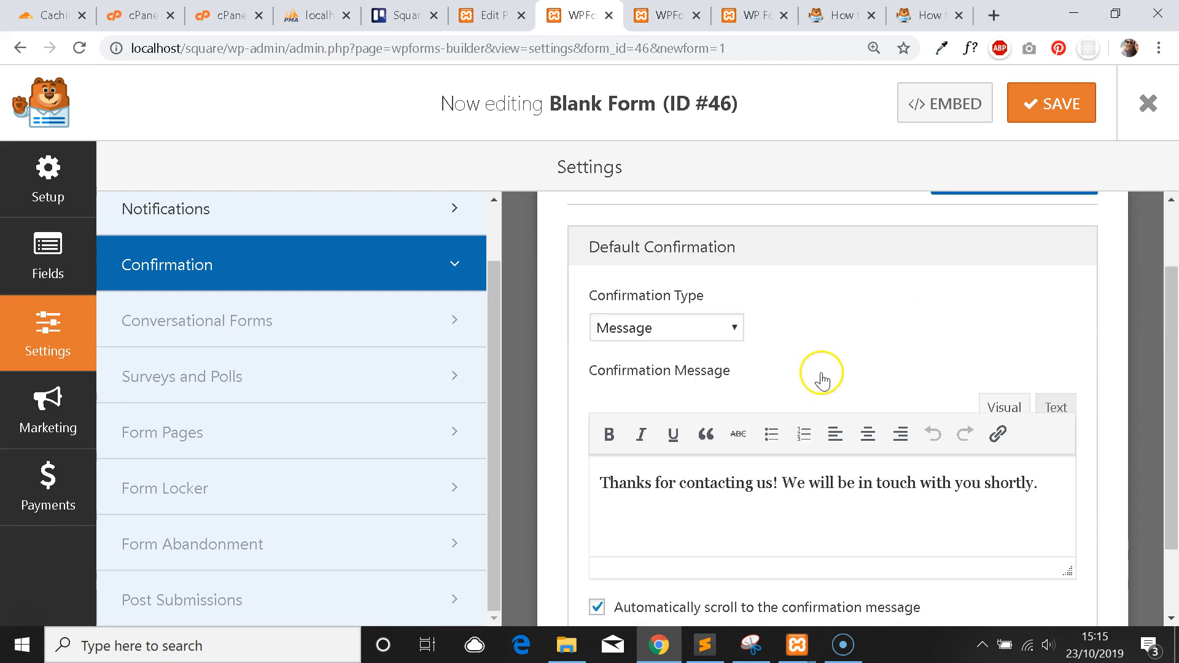
{"action": "scroll", "coordinate": [884, 344], "scroll_direction": "down", "scroll_amount": 1}
{"action": "scroll", "coordinate": [871, 399], "scroll_direction": "up", "scroll_amount": 1}
{"action": "scroll", "coordinate": [854, 430], "scroll_direction": "down", "scroll_amount": 1}
{"action": "scroll", "coordinate": [872, 429], "scroll_direction": "up", "scroll_amount": 1}
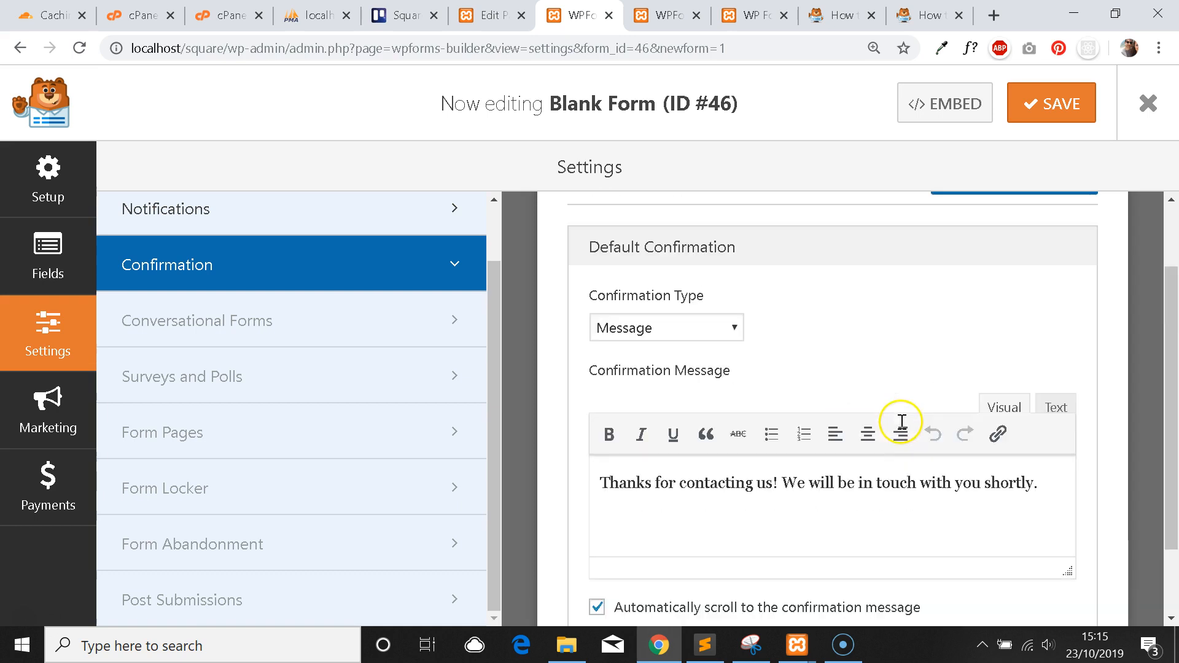
{"action": "left_click_drag", "start_coordinate": [1050, 490], "coordinate": [606, 481]}
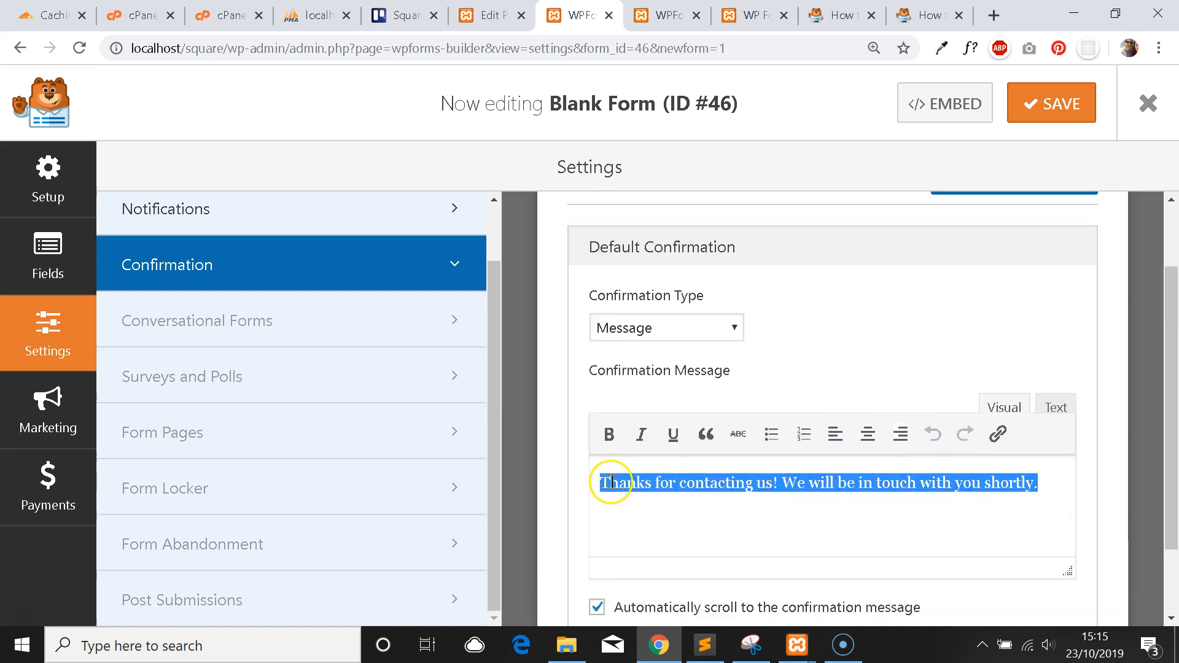
{"action": "left_click", "coordinate": [611, 482]}
{"action": "left_click_drag", "start_coordinate": [1047, 482], "coordinate": [613, 448]}
Set the Confirmation Type to Go to URL (Redirect), moving off Show Page with Blog selected.
{"action": "left_click", "coordinate": [719, 335]}
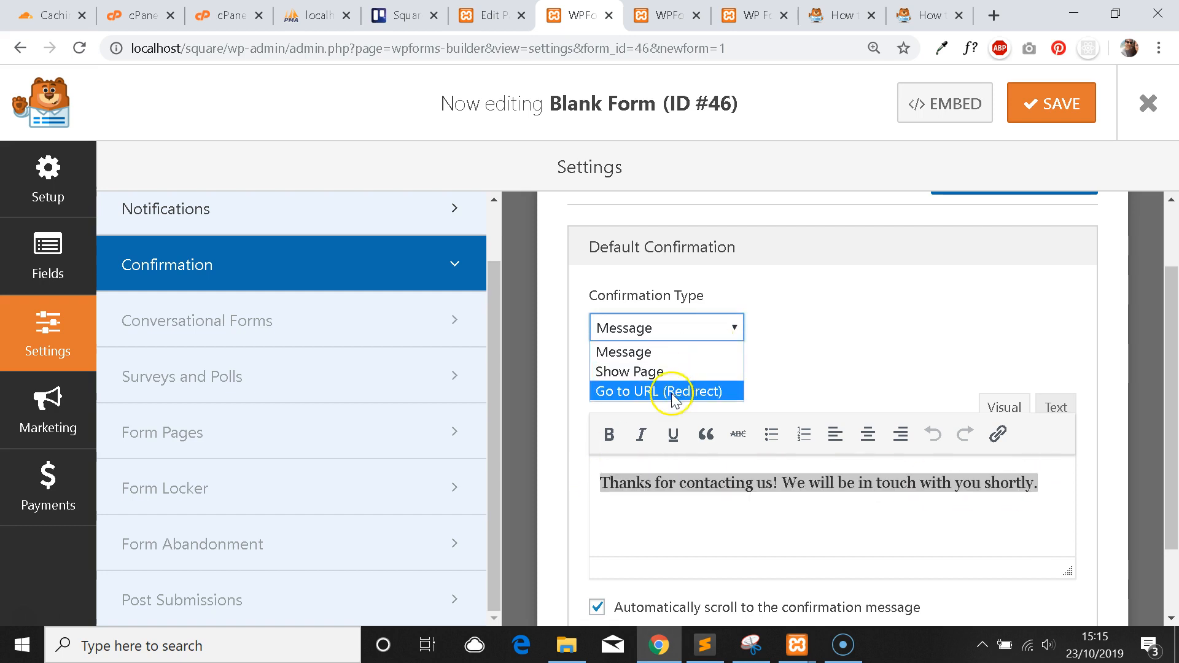
{"action": "left_click", "coordinate": [669, 371]}
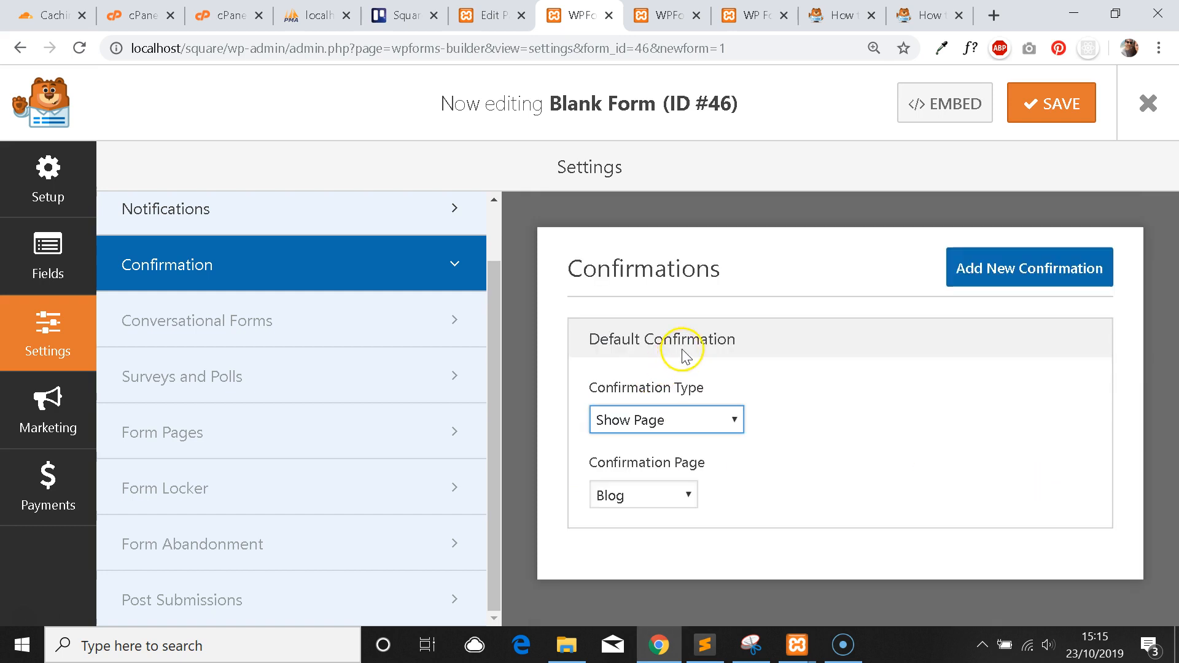
{"action": "left_click", "coordinate": [687, 497]}
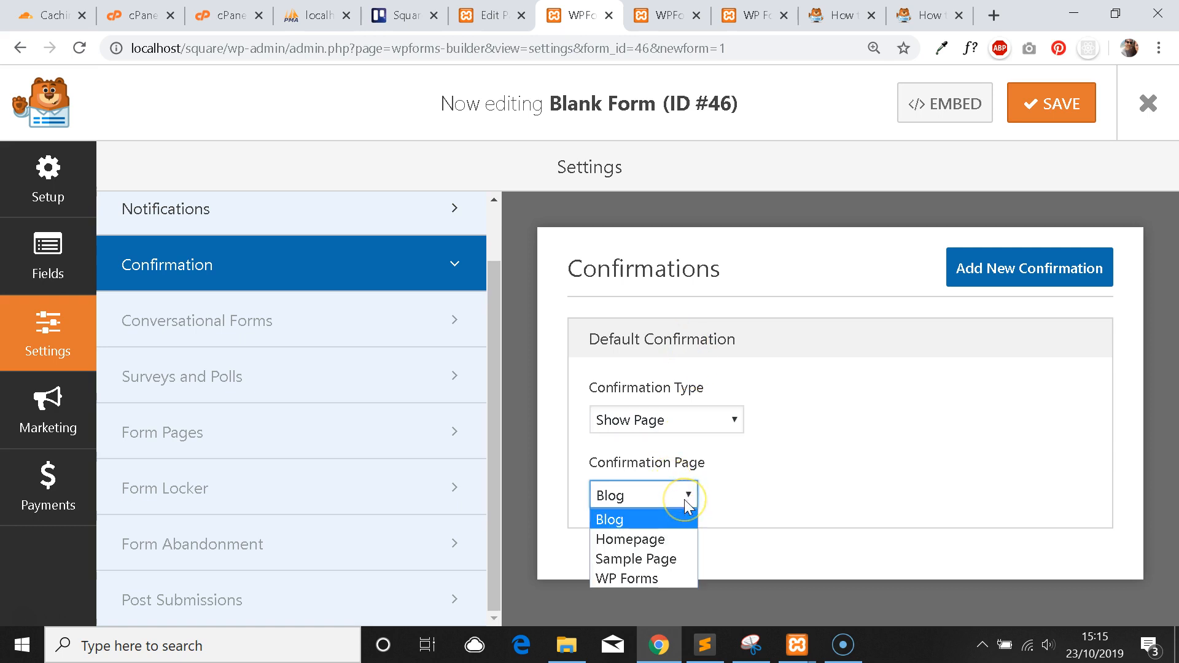
{"action": "left_click", "coordinate": [684, 499]}
{"action": "left_click", "coordinate": [681, 421]}
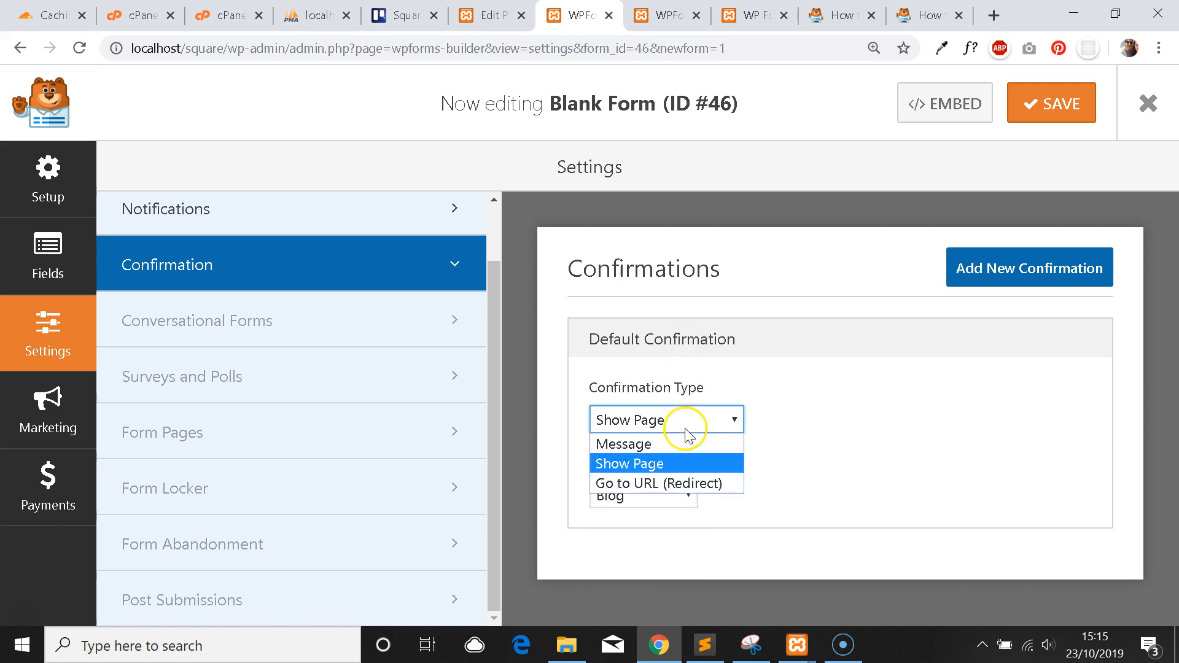
{"action": "left_click", "coordinate": [675, 484]}
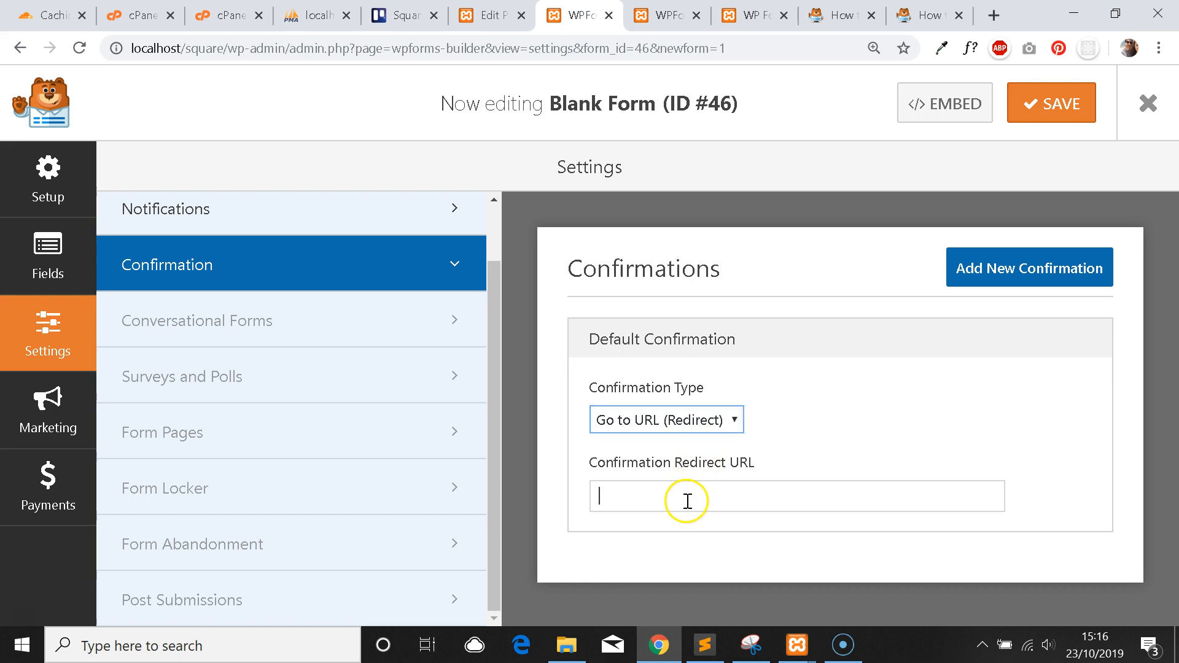
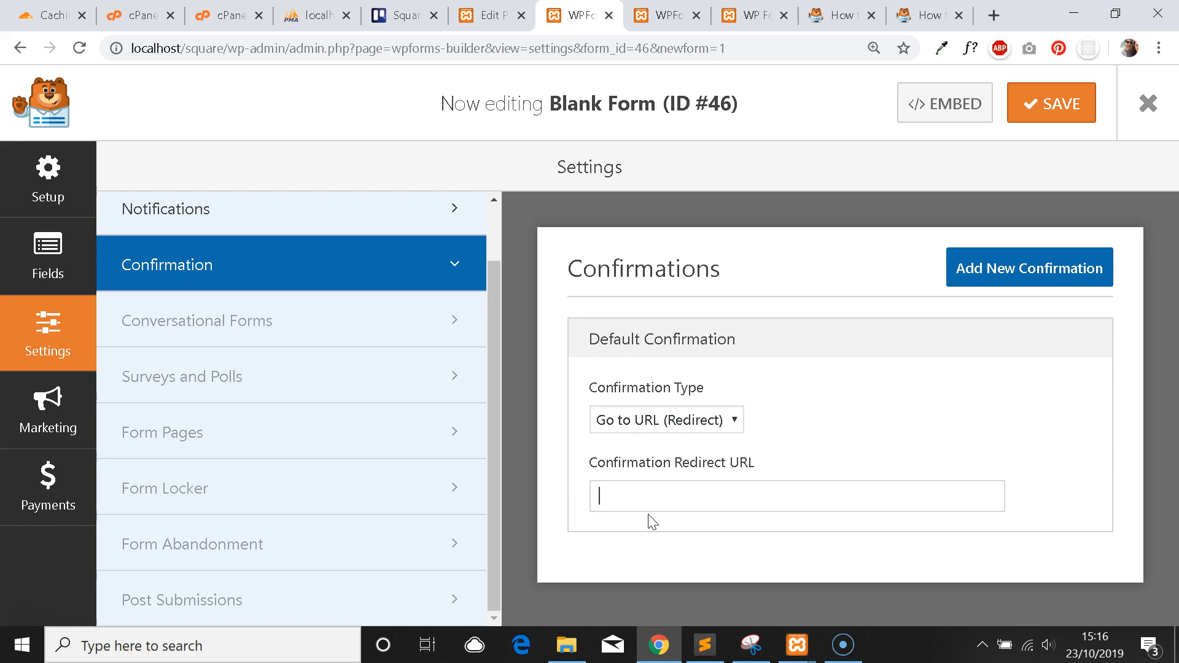
Enter /thank-you as the Confirmation Redirect URL, trimming off the placeholder site name.
{"action": "type", "text": "yourwebsite/thank-yo"}
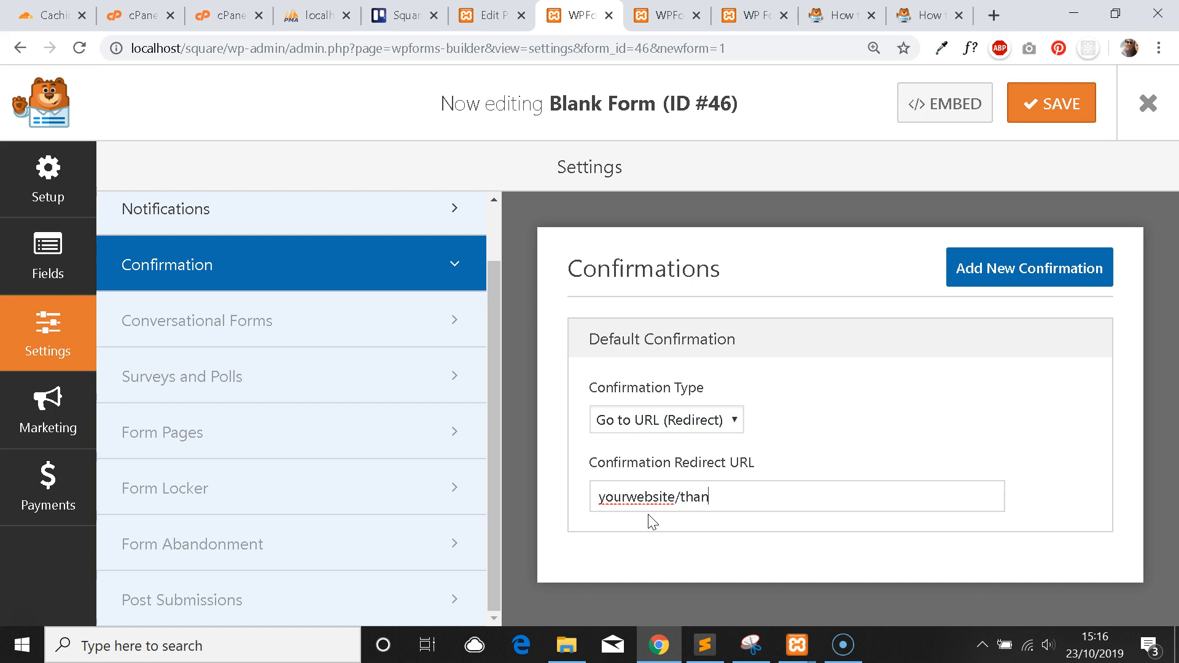
{"action": "key", "text": "BackSpace"}
{"action": "key", "text": "BackSpace"}
{"action": "type", "text": "-you"}
{"action": "left_click", "coordinate": [693, 496]}
{"action": "left_click_drag", "start_coordinate": [671, 496], "coordinate": [463, 482]}
{"action": "key", "text": "BackSpace"}
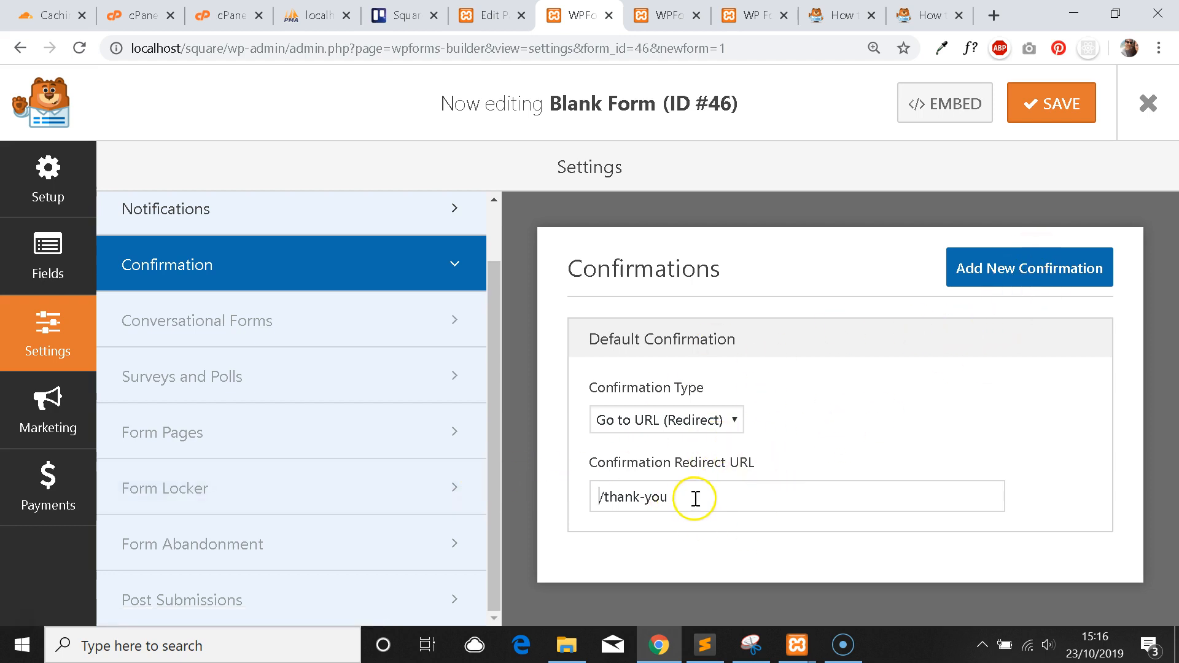
{"action": "left_click_drag", "start_coordinate": [691, 500], "coordinate": [579, 507]}
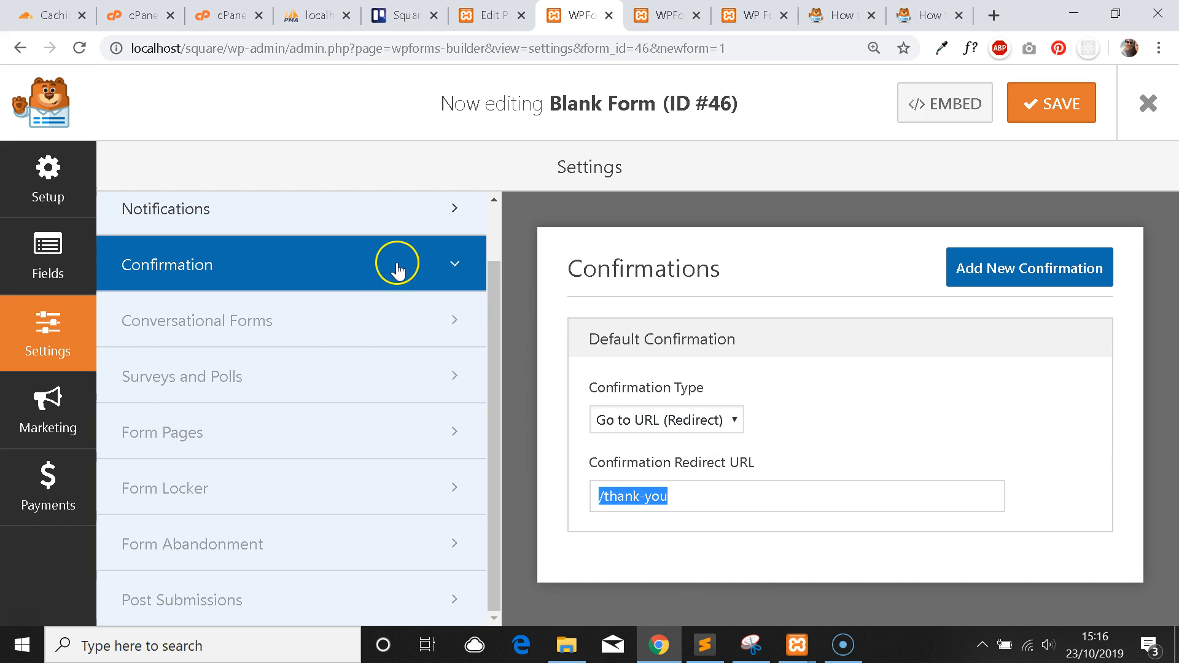
{"action": "scroll", "coordinate": [388, 273], "scroll_direction": "up", "scroll_amount": 1}
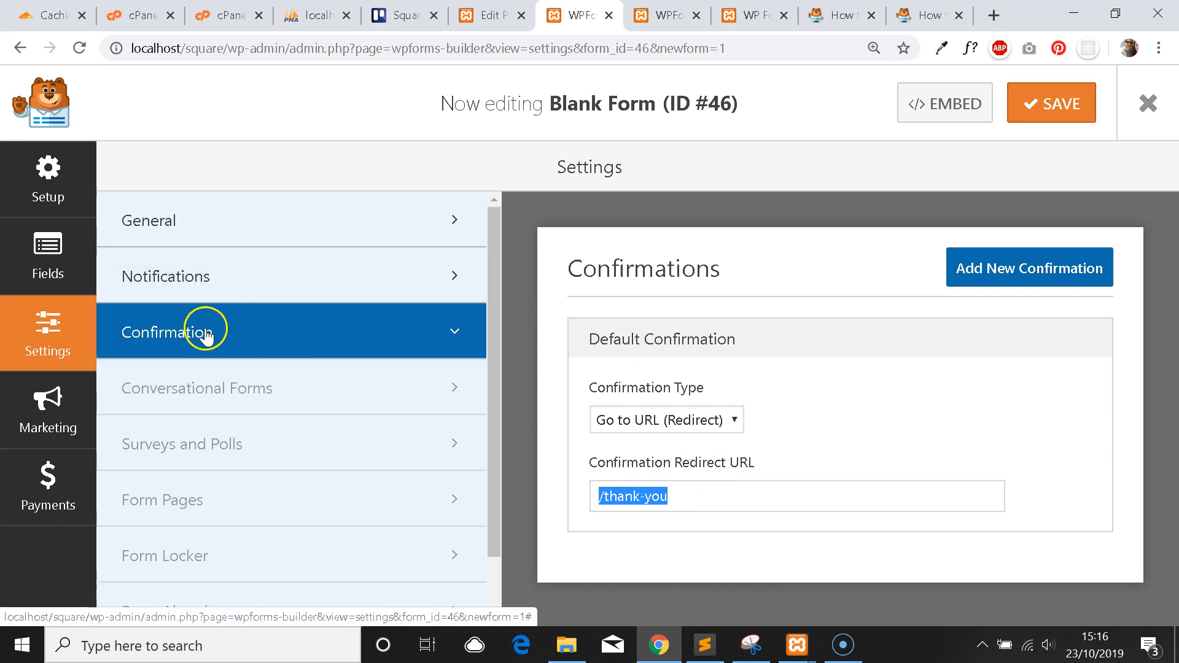
Go to the Fields panel and look over the form's fields.
{"action": "left_click", "coordinate": [52, 254]}
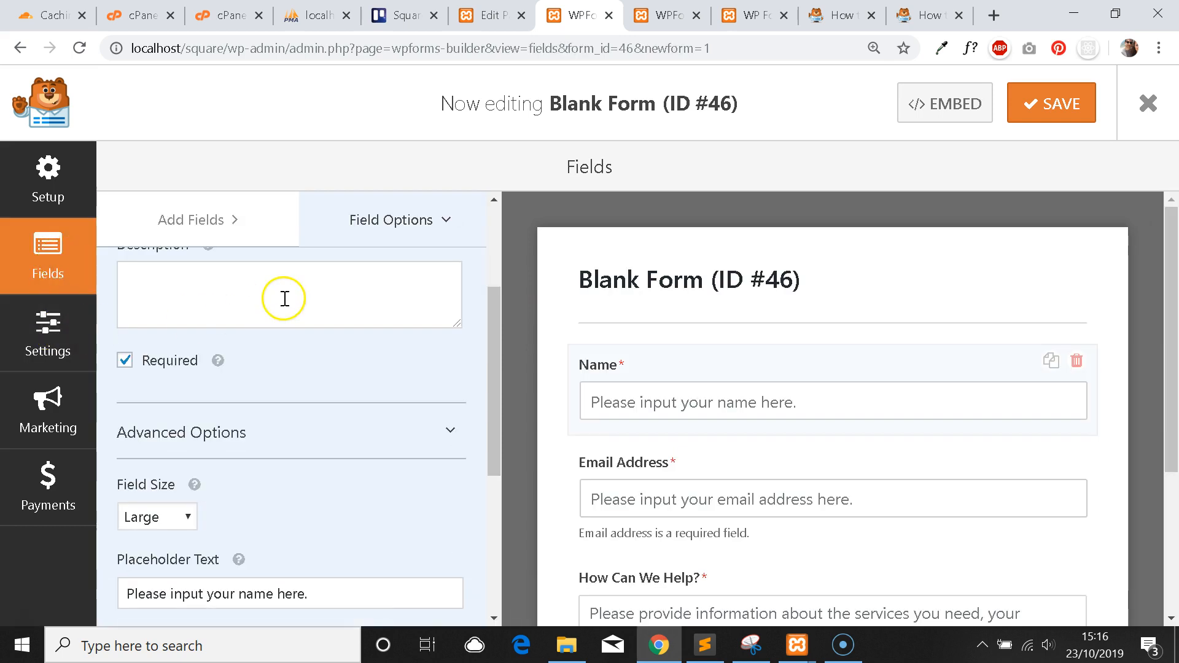
{"action": "scroll", "coordinate": [302, 300], "scroll_direction": "down", "scroll_amount": 3}
{"action": "scroll", "coordinate": [328, 344], "scroll_direction": "up", "scroll_amount": 5}
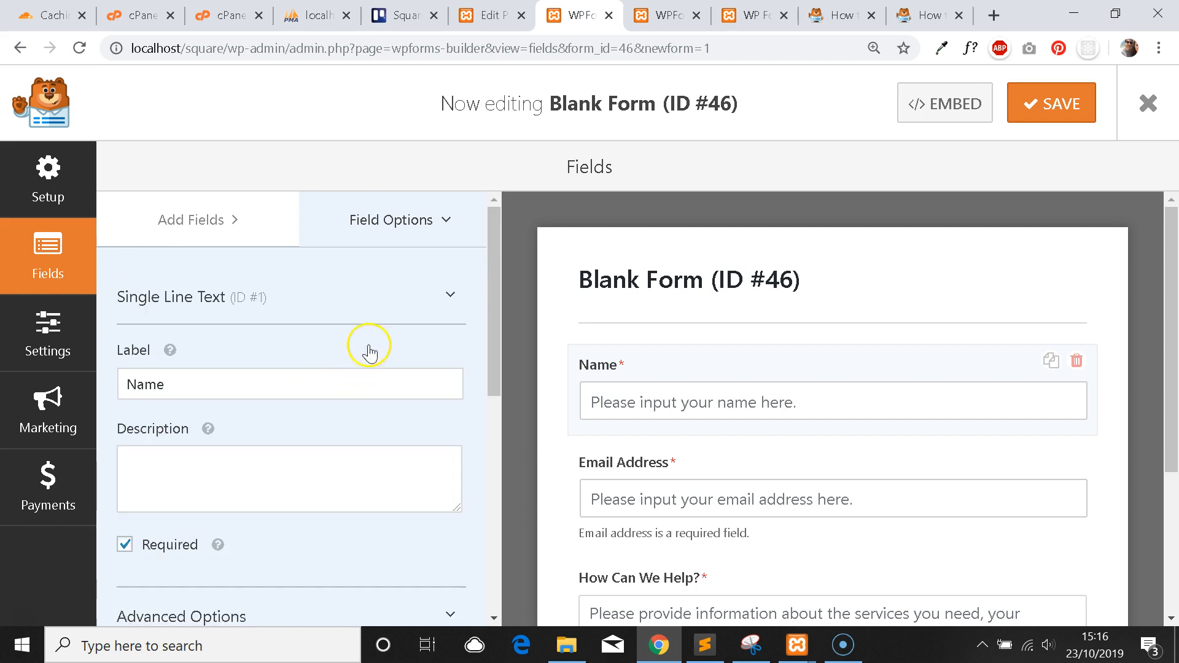
{"action": "scroll", "coordinate": [369, 352], "scroll_direction": "down", "scroll_amount": 6}
{"action": "scroll", "coordinate": [387, 344], "scroll_direction": "up", "scroll_amount": 3}
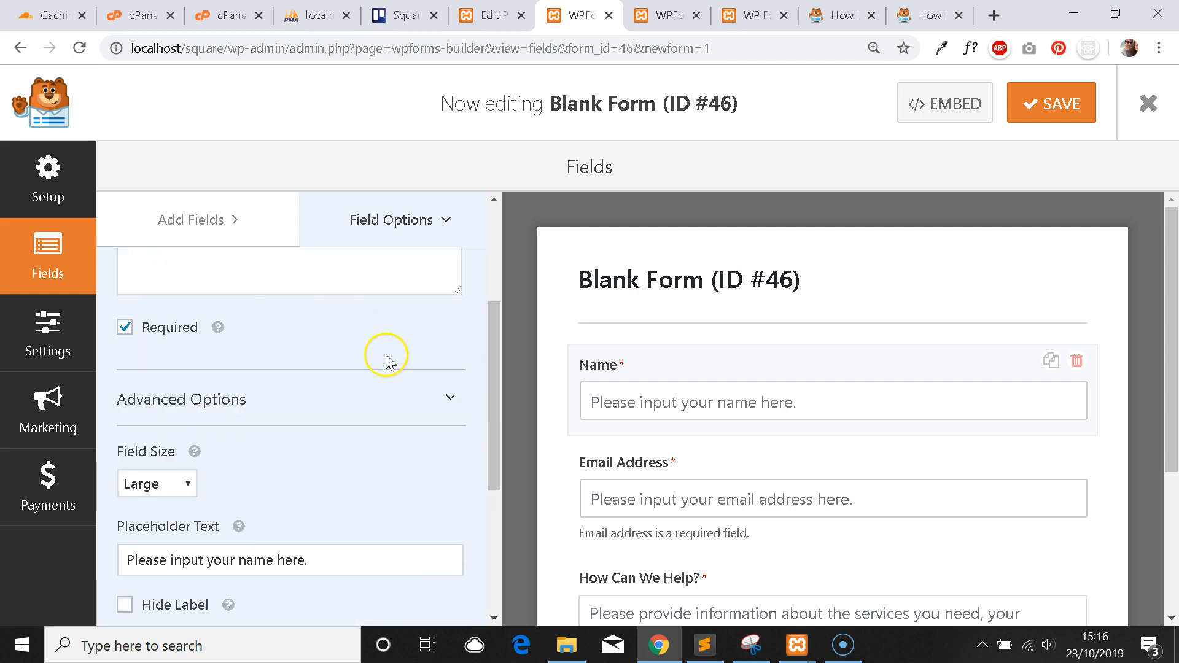
{"action": "scroll", "coordinate": [385, 361], "scroll_direction": "up", "scroll_amount": 3}
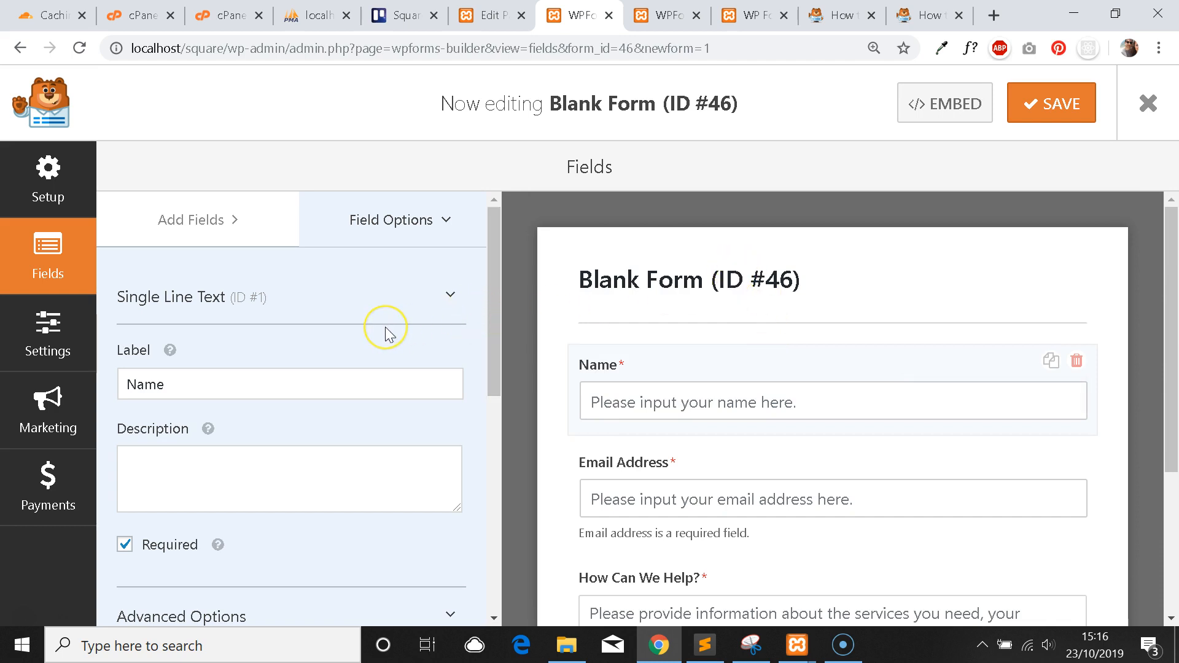
{"action": "scroll", "coordinate": [389, 335], "scroll_direction": "down", "scroll_amount": 3}
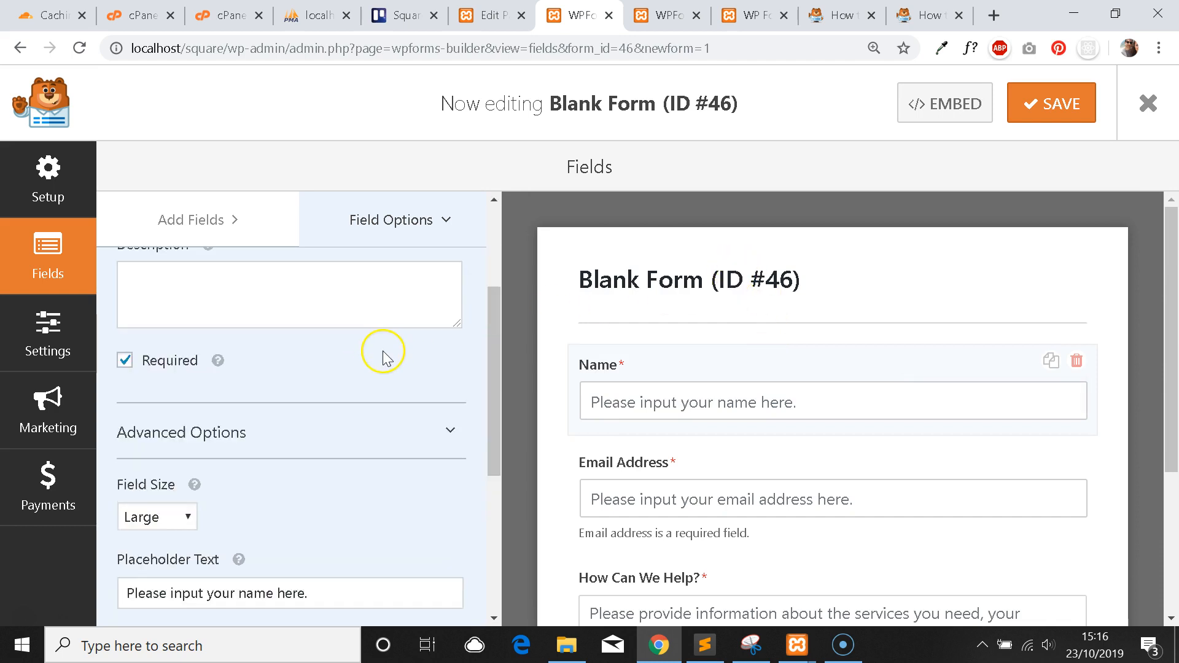
{"action": "scroll", "coordinate": [384, 368], "scroll_direction": "up", "scroll_amount": 1}
{"action": "scroll", "coordinate": [384, 367], "scroll_direction": "up", "scroll_amount": 3}
Move between the Settings, Setup and Fields panels and browse the Add Fields list.
{"action": "left_click", "coordinate": [27, 347]}
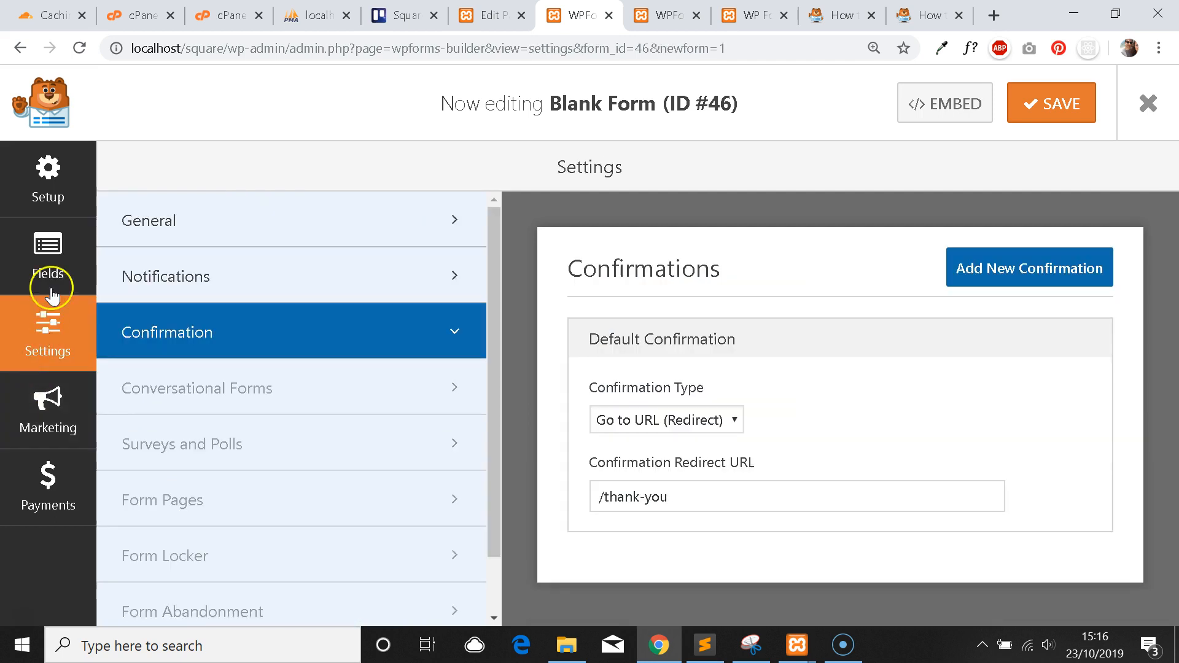
{"action": "left_click", "coordinate": [59, 199]}
{"action": "left_click", "coordinate": [48, 258]}
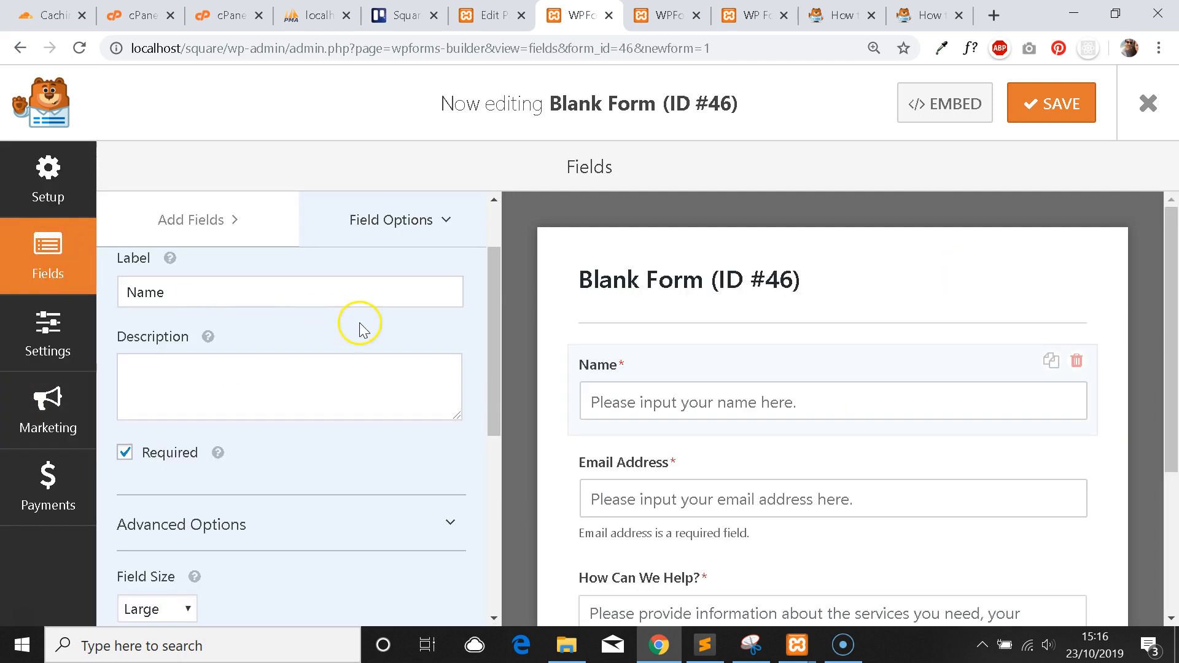
{"action": "scroll", "coordinate": [347, 344], "scroll_direction": "down", "scroll_amount": 5}
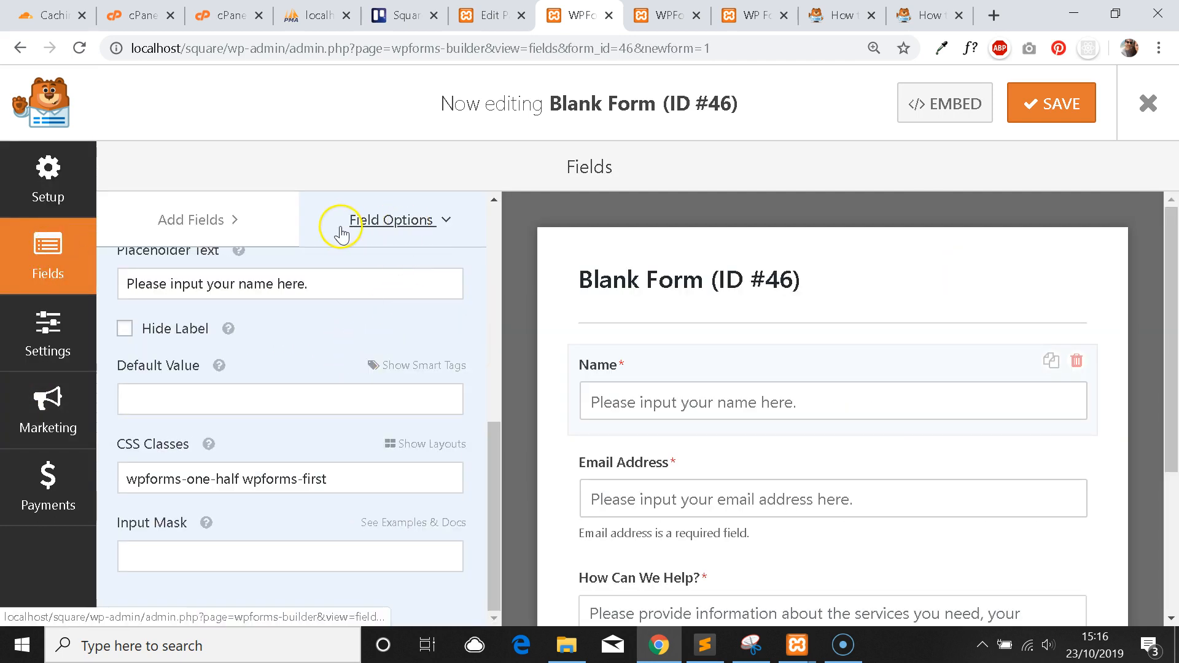
{"action": "scroll", "coordinate": [322, 359], "scroll_direction": "up", "scroll_amount": 5}
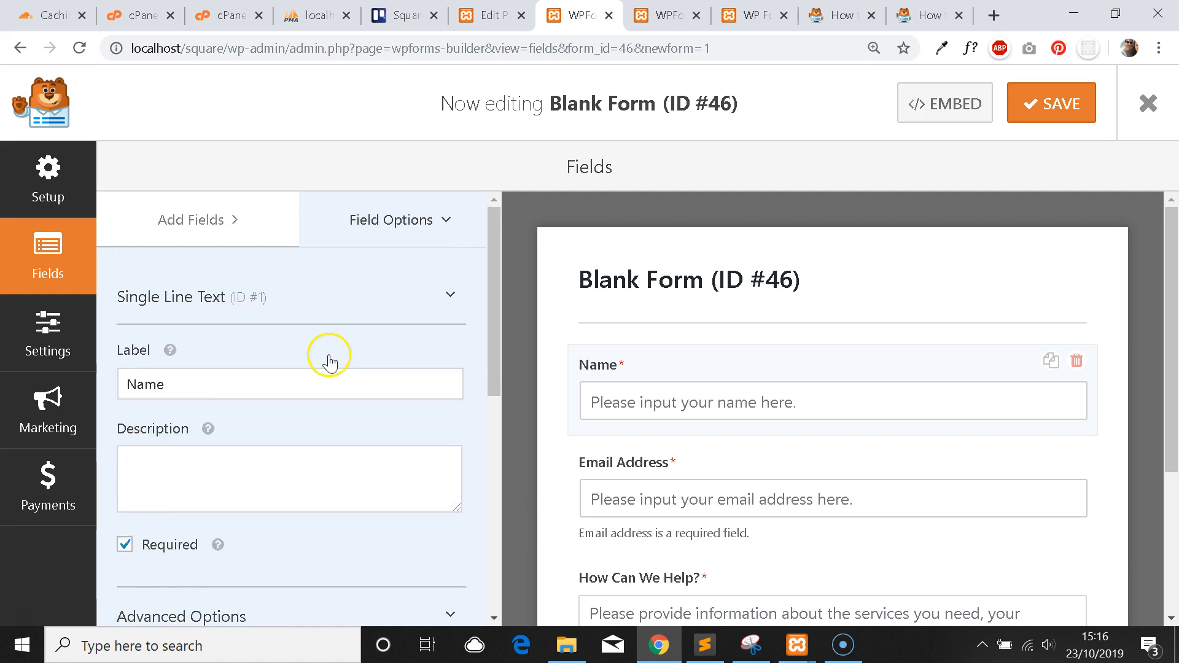
{"action": "left_click", "coordinate": [234, 225]}
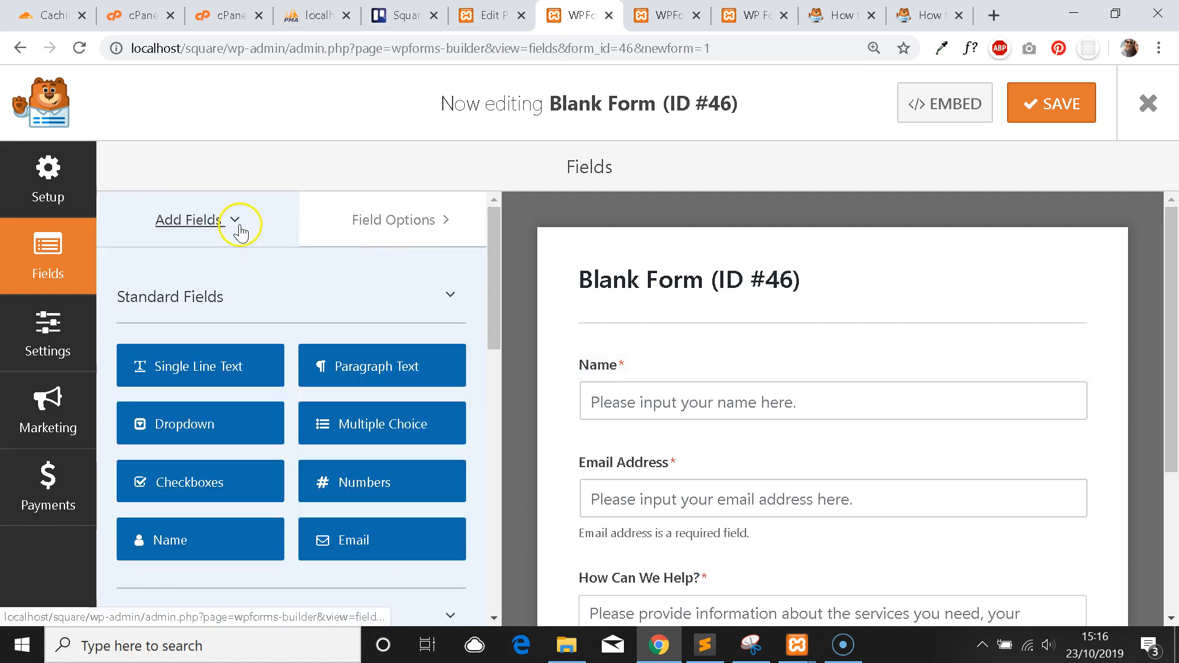
{"action": "scroll", "coordinate": [374, 307], "scroll_direction": "down", "scroll_amount": 5}
{"action": "scroll", "coordinate": [374, 302], "scroll_direction": "up", "scroll_amount": 5}
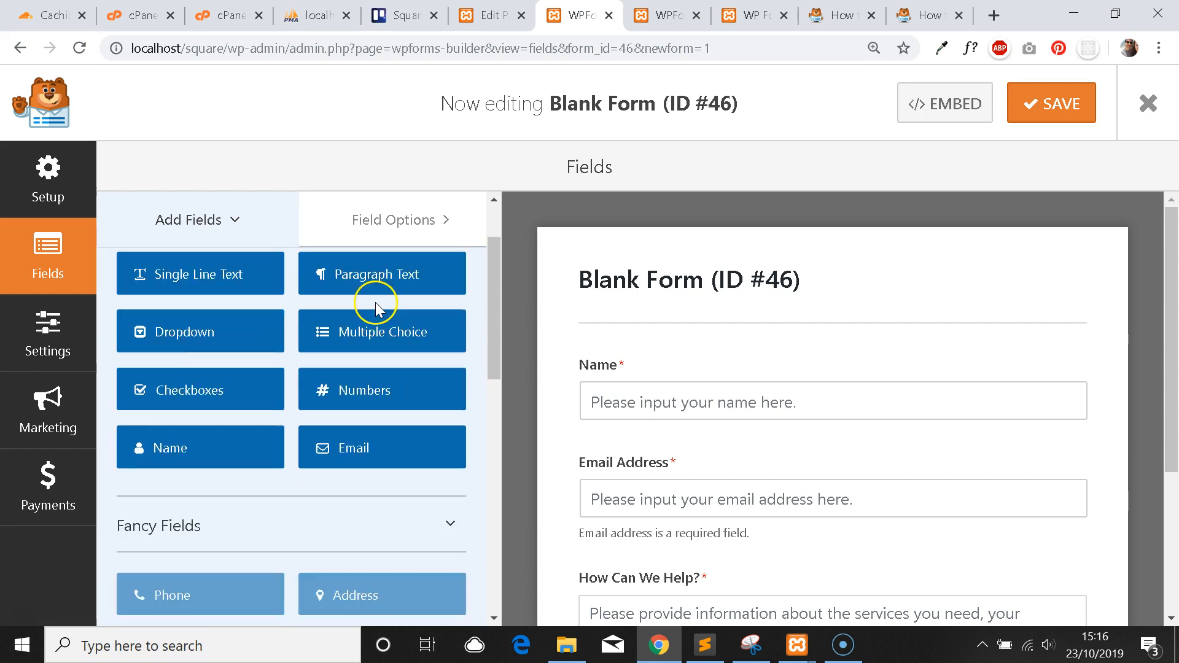
{"action": "scroll", "coordinate": [705, 308], "scroll_direction": "down", "scroll_amount": 3}
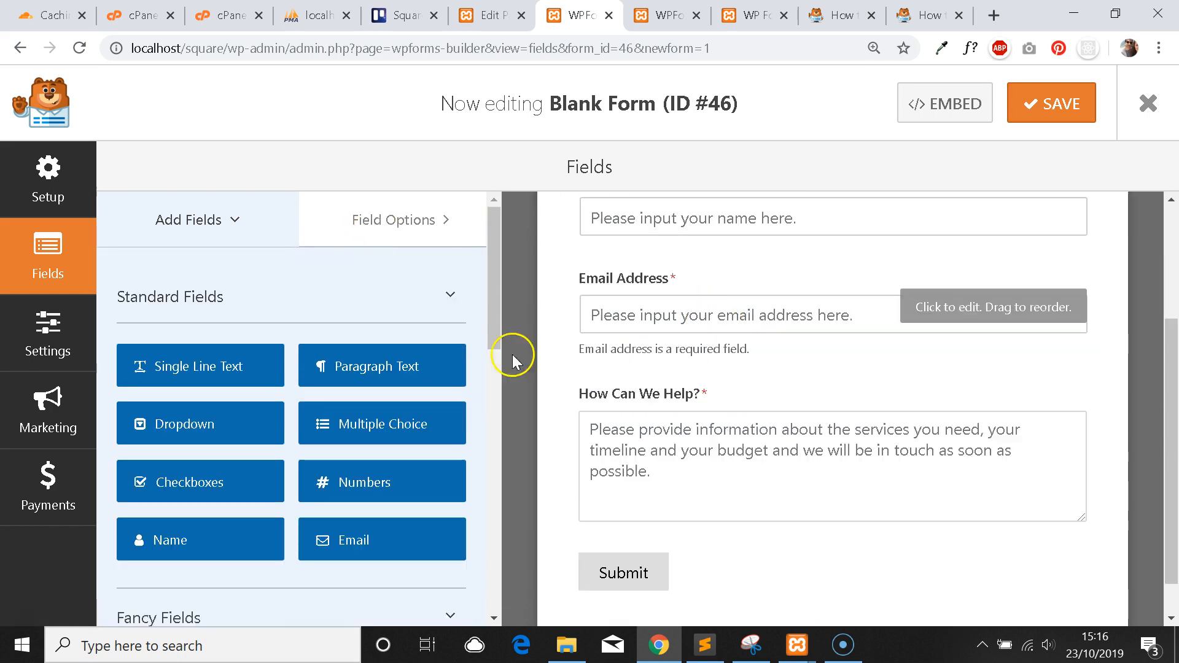
{"action": "left_click", "coordinate": [41, 319]}
{"action": "left_click", "coordinate": [57, 263]}
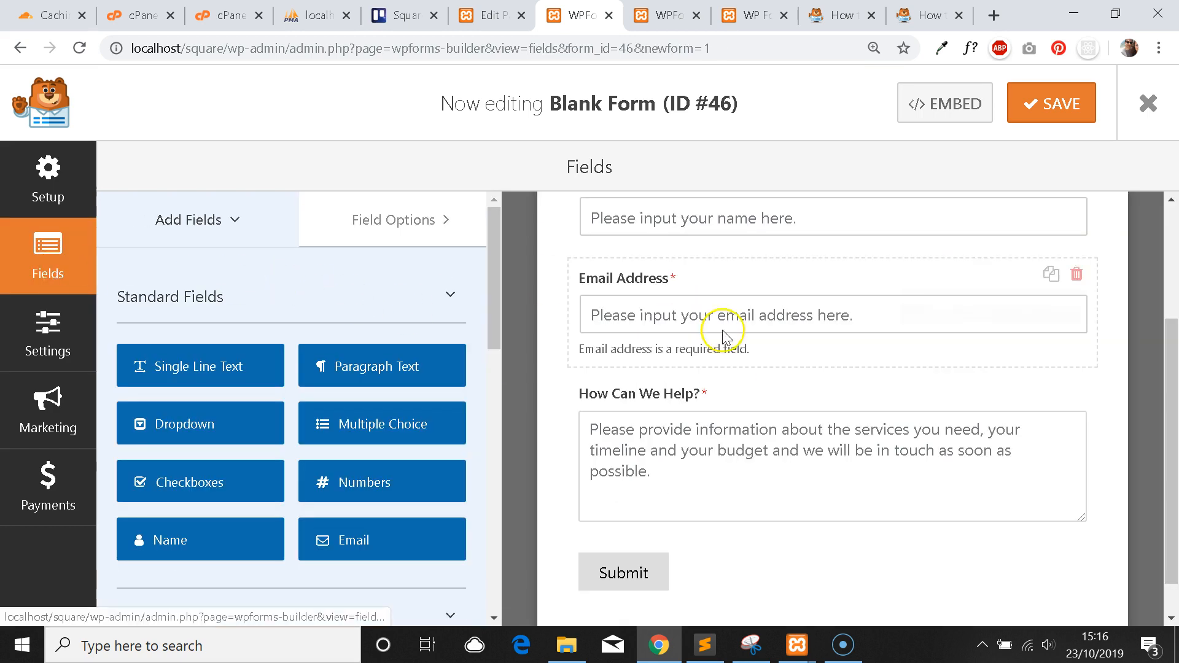
{"action": "scroll", "coordinate": [724, 316], "scroll_direction": "up", "scroll_amount": 3}
Show the Name field's options down to CSS Classes, then view the live WP Forms page.
{"action": "left_click", "coordinate": [760, 393]}
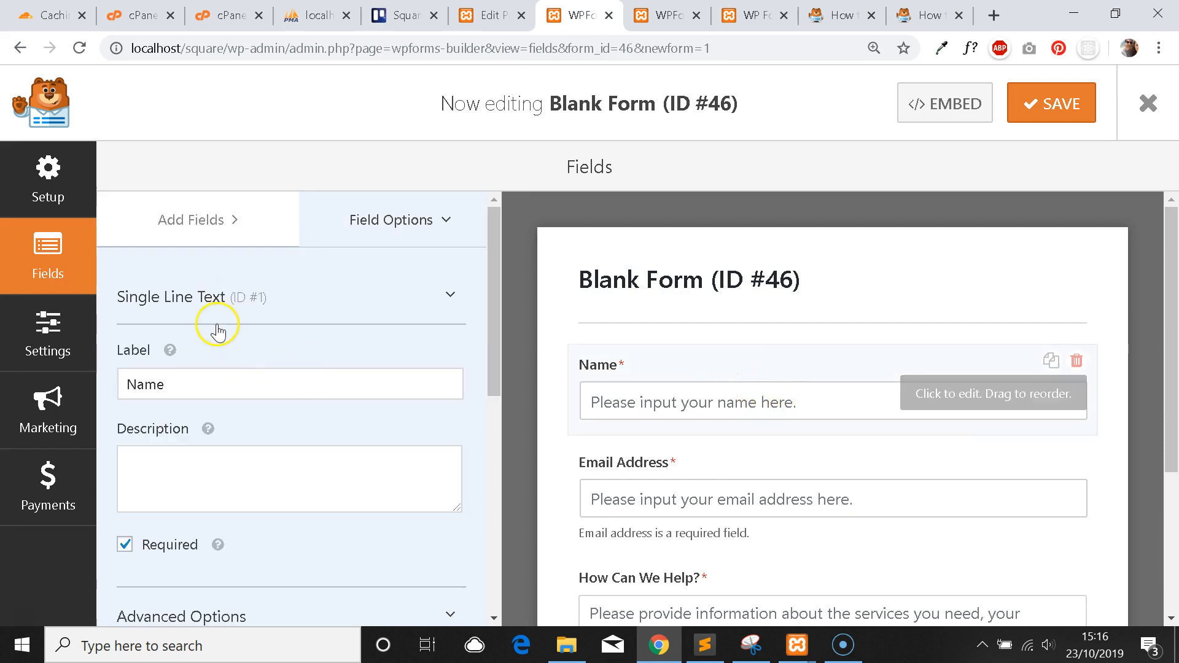
{"action": "scroll", "coordinate": [346, 350], "scroll_direction": "down", "scroll_amount": 6}
{"action": "scroll", "coordinate": [330, 354], "scroll_direction": "down", "scroll_amount": 1}
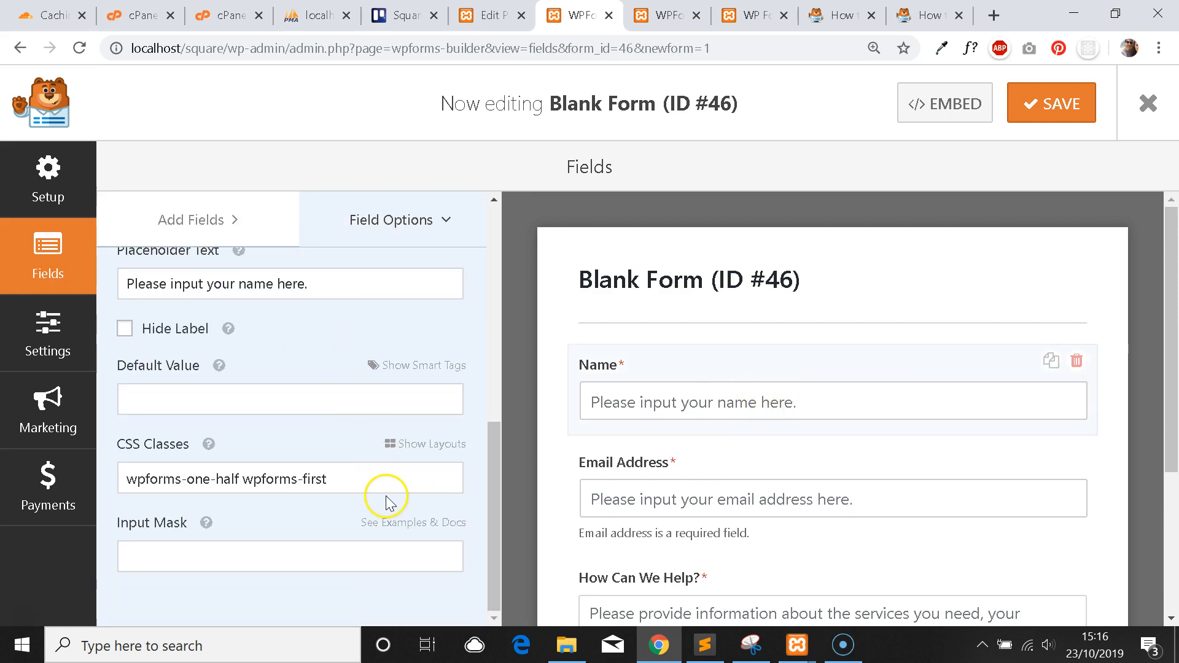
{"action": "left_click", "coordinate": [752, 17]}
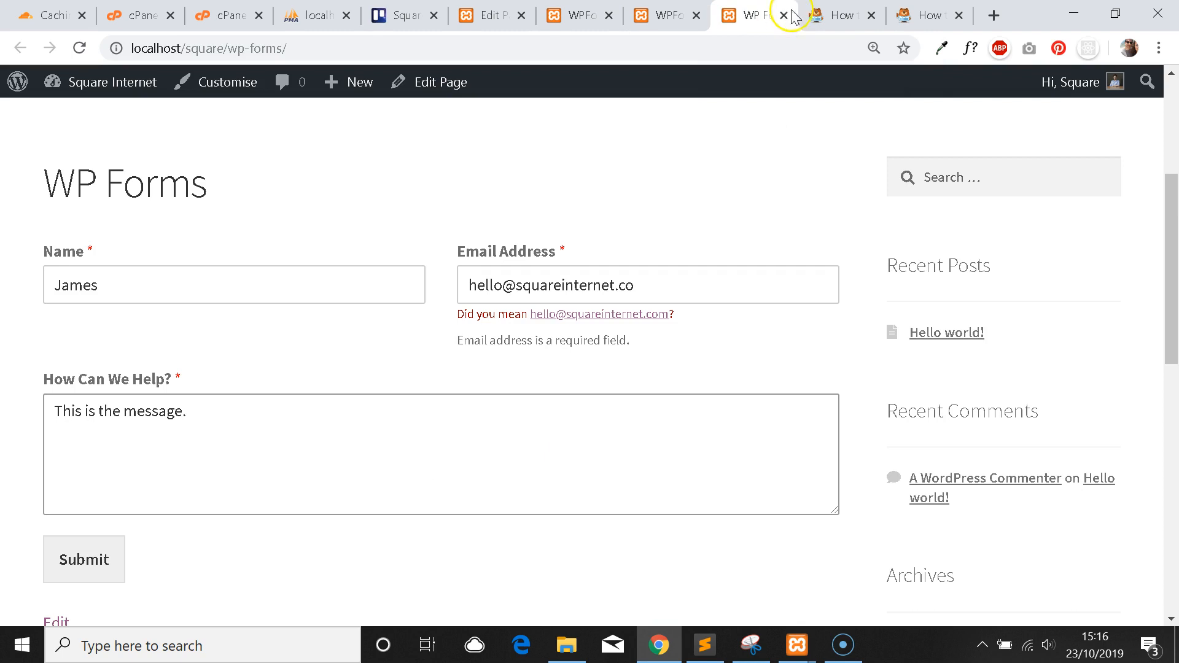
Browse the WPForms CSS classes and field styling documentation.
{"action": "left_click", "coordinate": [819, 15]}
{"action": "left_click", "coordinate": [924, 11]}
{"action": "scroll", "coordinate": [764, 273], "scroll_direction": "up", "scroll_amount": 15}
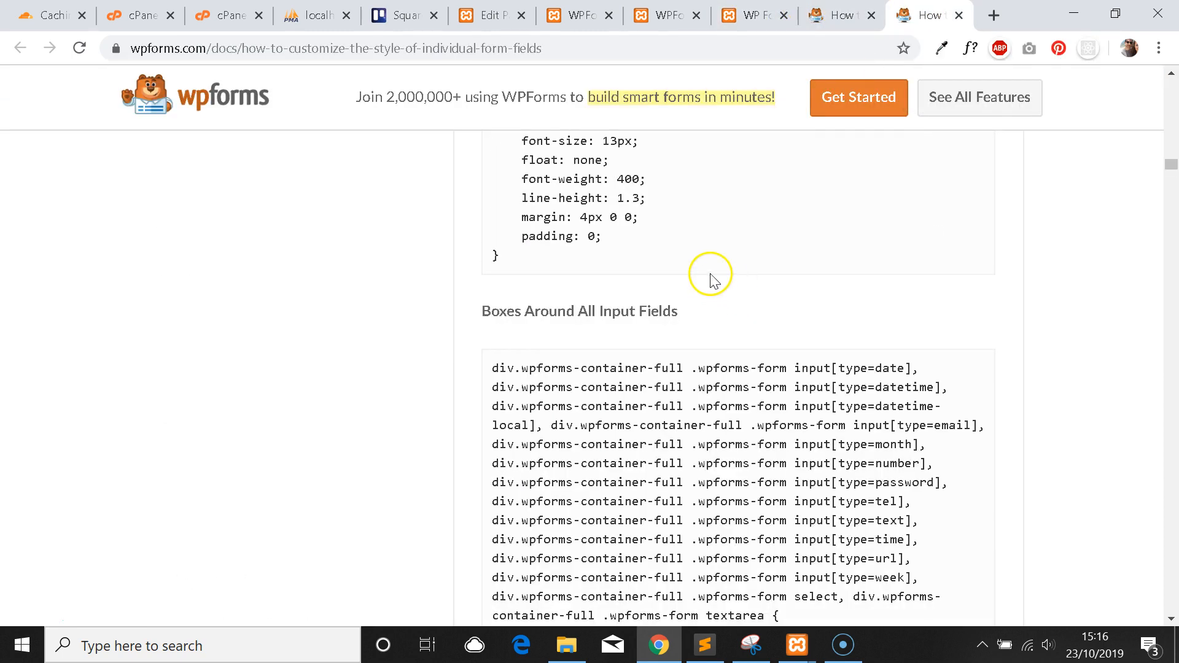
{"action": "scroll", "coordinate": [746, 304], "scroll_direction": "up", "scroll_amount": 15}
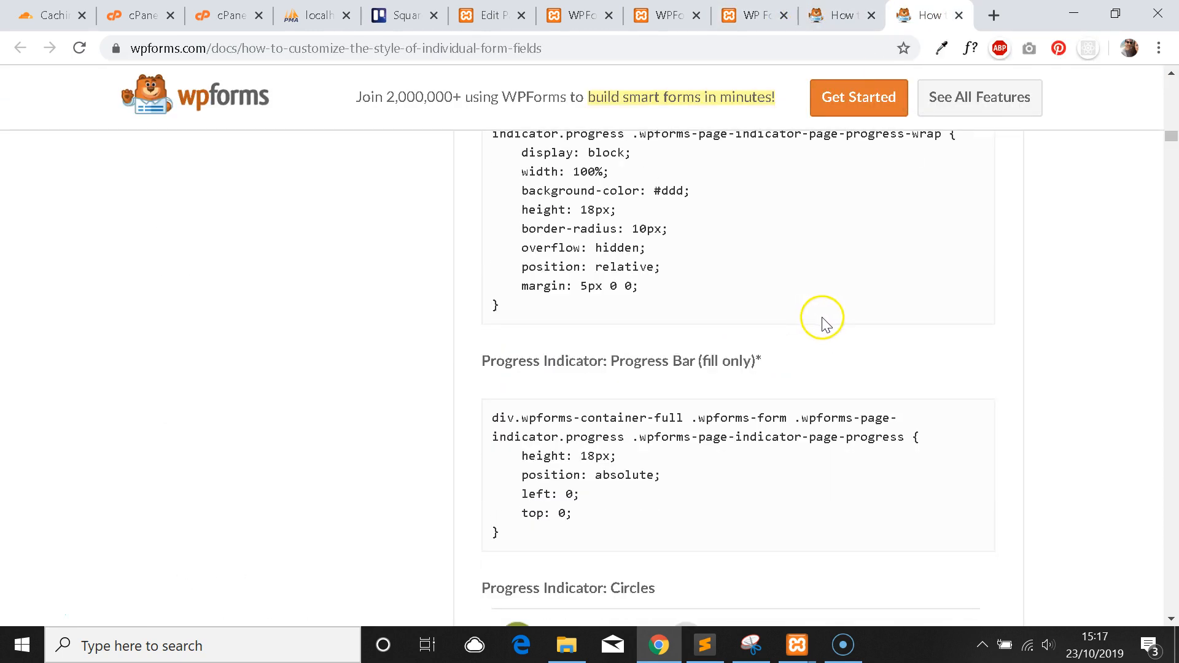
{"action": "scroll", "coordinate": [865, 313], "scroll_direction": "up", "scroll_amount": 2}
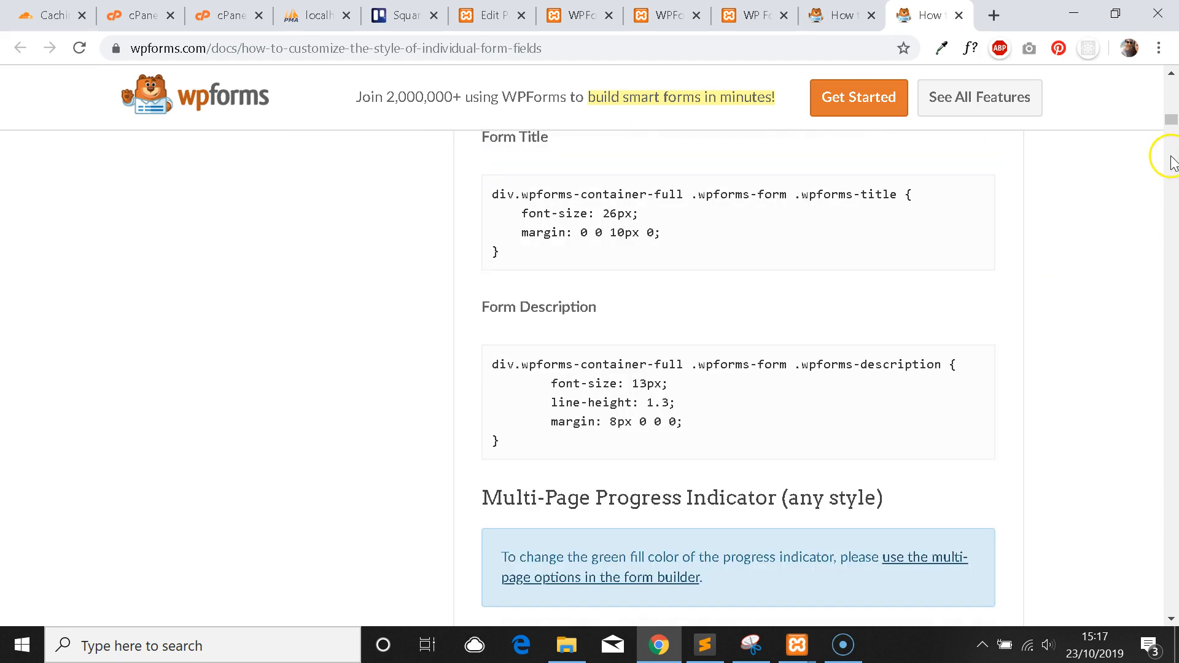
{"action": "left_click_drag", "start_coordinate": [1172, 123], "coordinate": [1170, 101]}
{"action": "scroll", "coordinate": [859, 227], "scroll_direction": "down", "scroll_amount": 20}
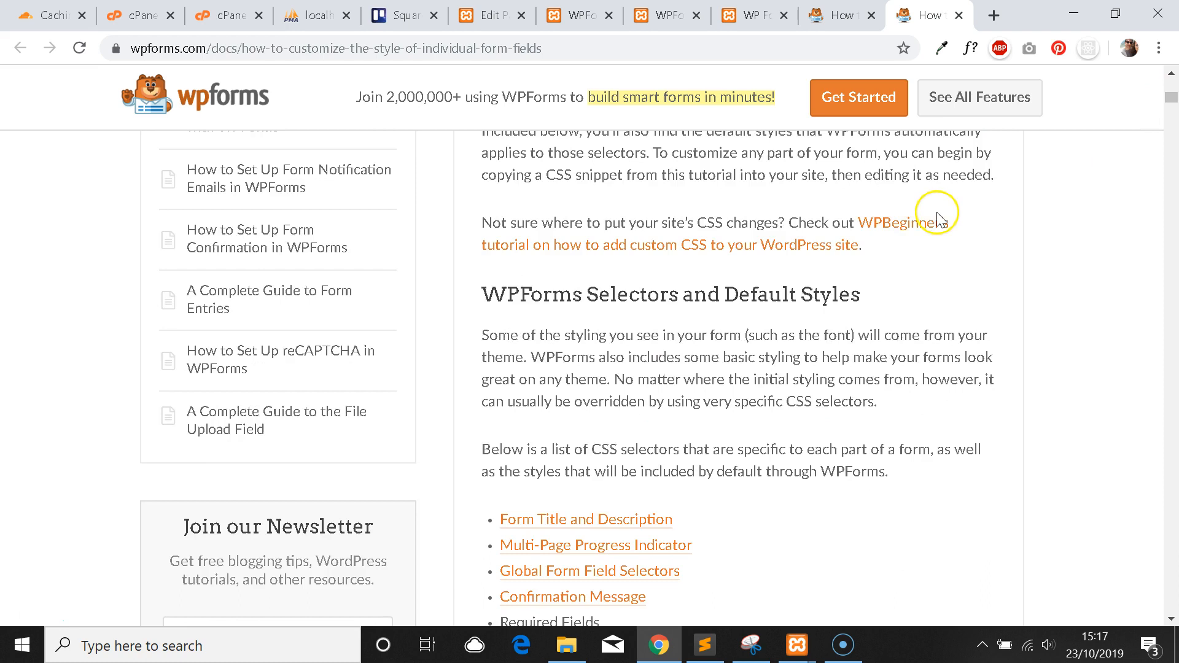
{"action": "scroll", "coordinate": [878, 279], "scroll_direction": "up", "scroll_amount": 1}
{"action": "scroll", "coordinate": [865, 295], "scroll_direction": "down", "scroll_amount": 1}
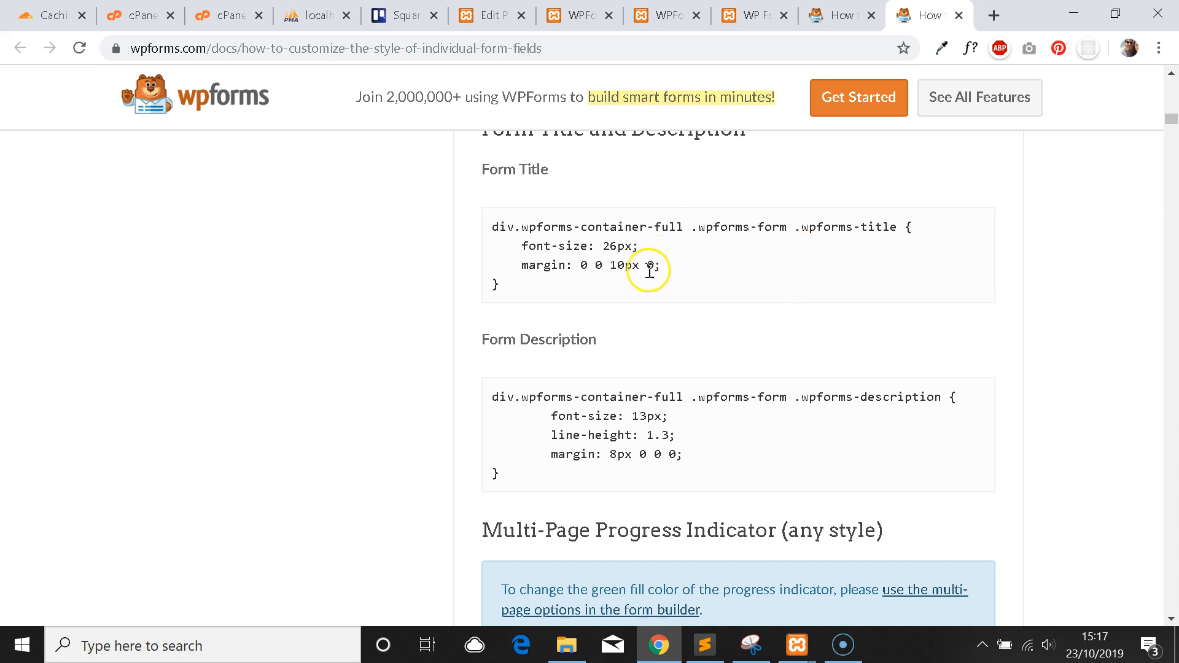
{"action": "scroll", "coordinate": [669, 299], "scroll_direction": "down", "scroll_amount": 9}
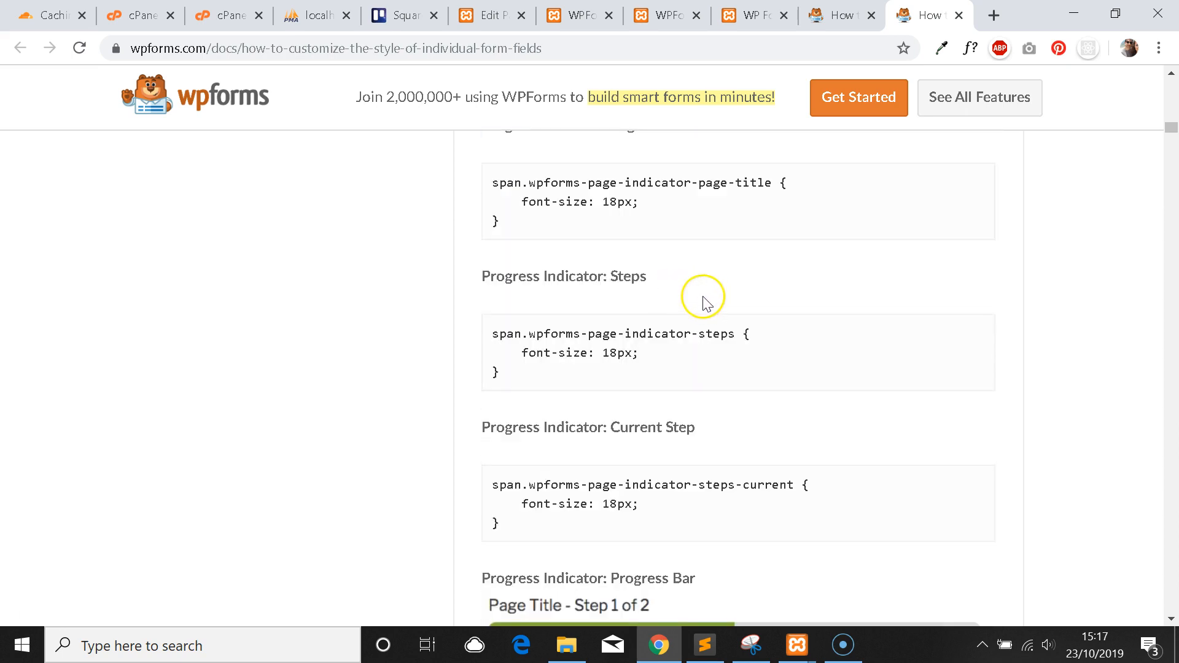
Search the page for 'button' and 'submit', and open the submit-button guide in a new tab.
{"action": "key", "text": "ctrl+f"}
{"action": "type", "text": "button"}
{"action": "scroll", "coordinate": [688, 305], "scroll_direction": "down", "scroll_amount": 2}
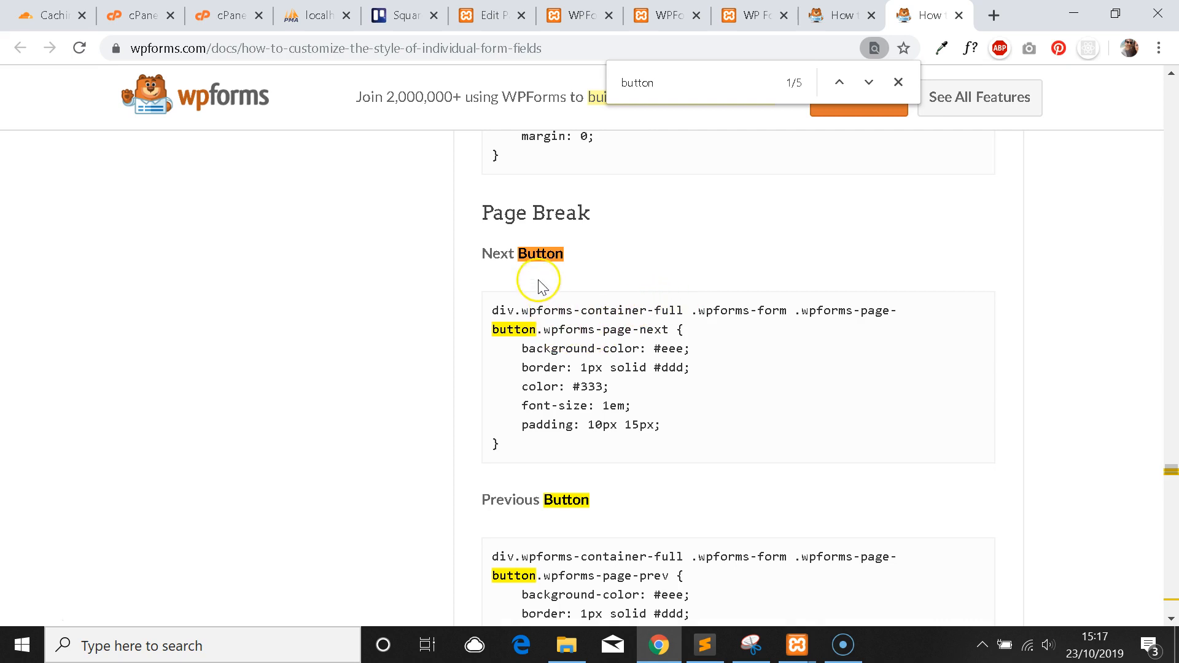
{"action": "scroll", "coordinate": [539, 283], "scroll_direction": "down", "scroll_amount": 9}
{"action": "key", "text": "ctrl+f"}
{"action": "type", "text": "sub"}
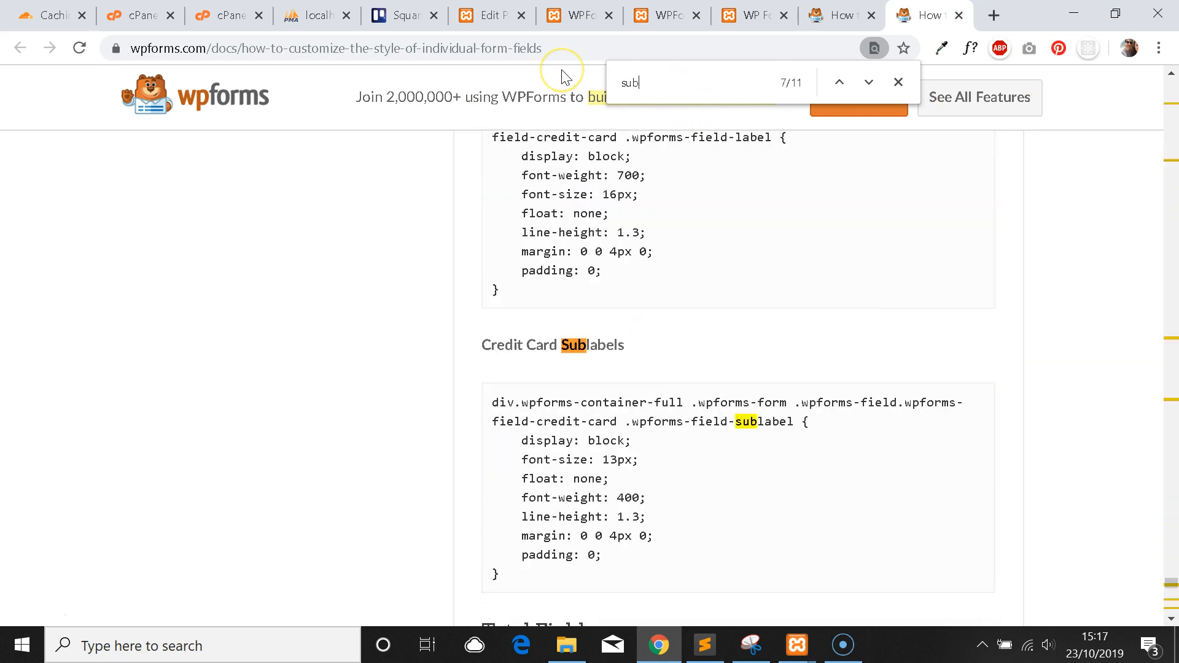
{"action": "type", "text": "mit"}
{"action": "right_click", "coordinate": [678, 346]}
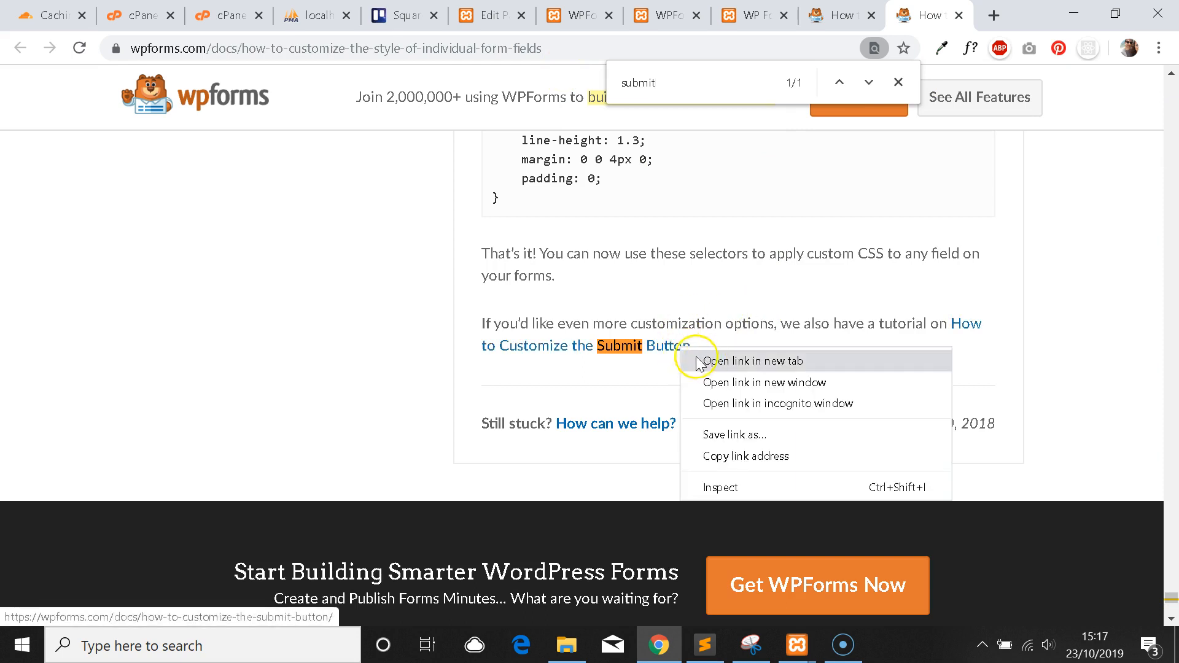
{"action": "left_click", "coordinate": [706, 361]}
{"action": "left_click", "coordinate": [949, 7]}
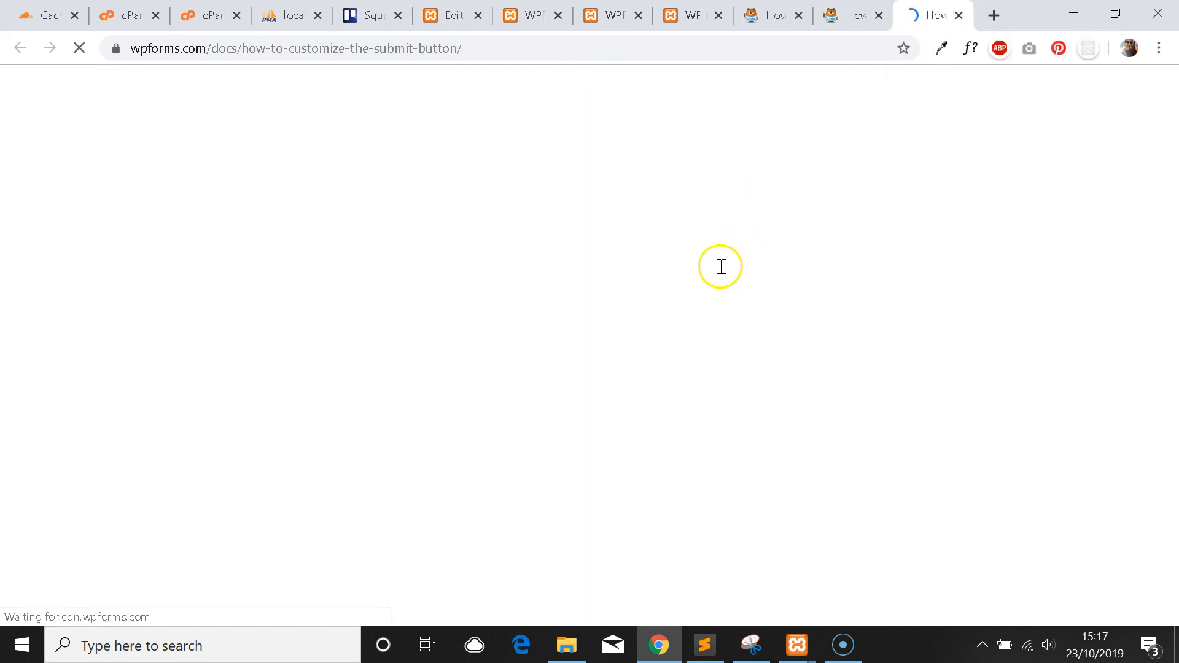
Jump to 'Style the Submit Button' and select its default submit-button CSS block.
{"action": "scroll", "coordinate": [767, 307], "scroll_direction": "down", "scroll_amount": 12}
{"action": "scroll", "coordinate": [833, 329], "scroll_direction": "down", "scroll_amount": 5}
{"action": "key", "text": "ctrl+f"}
{"action": "type", "text": "submit"}
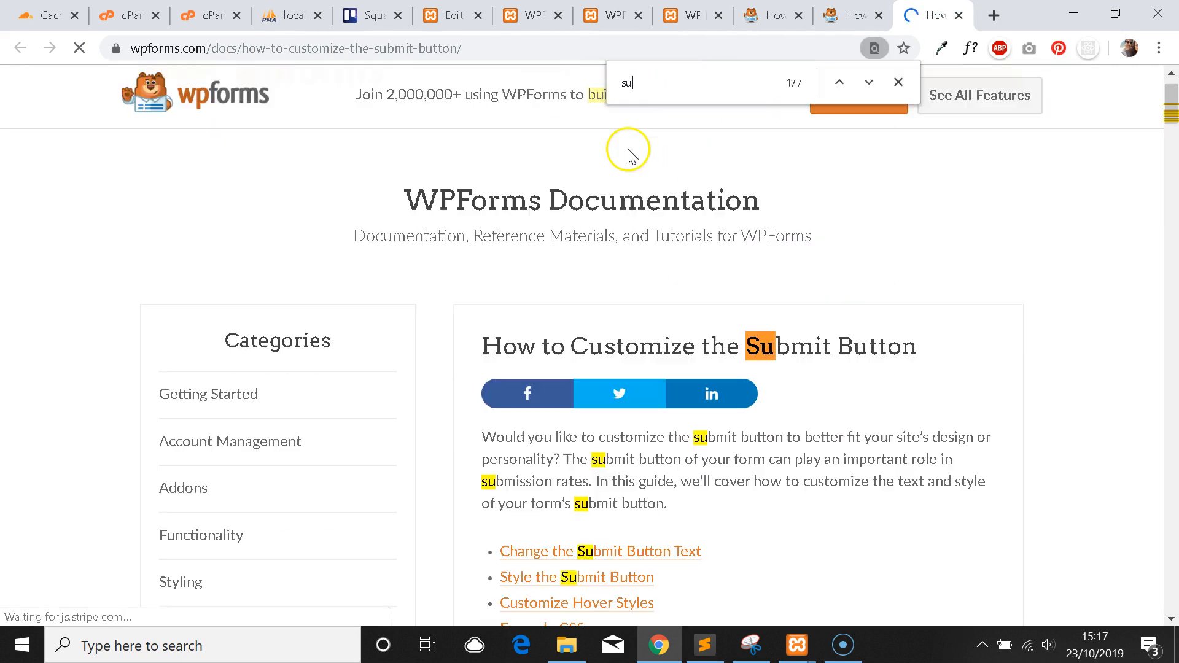
{"action": "left_click", "coordinate": [869, 83]}
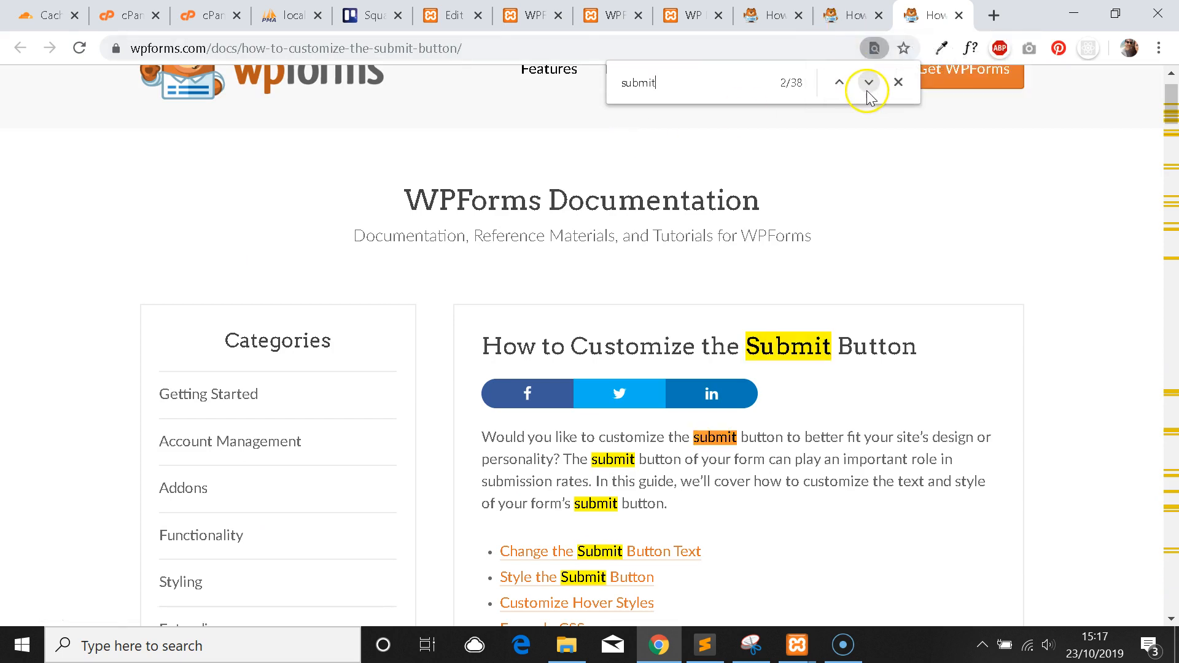
{"action": "scroll", "coordinate": [781, 439], "scroll_direction": "down", "scroll_amount": 3}
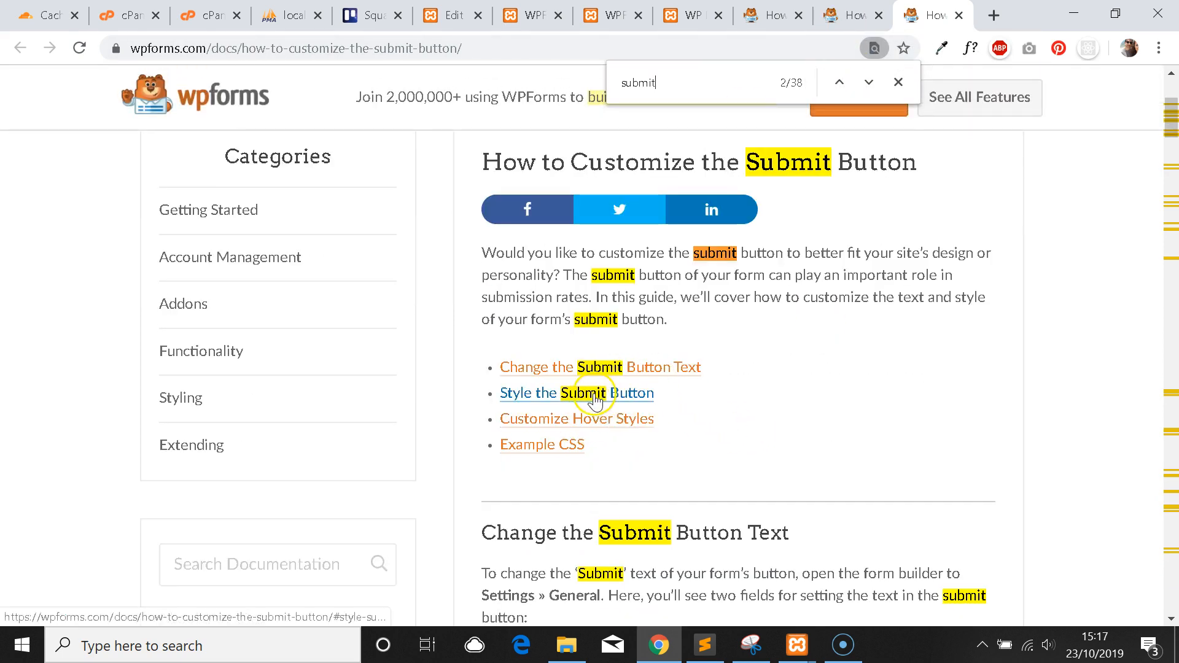
{"action": "left_click", "coordinate": [586, 394]}
{"action": "scroll", "coordinate": [734, 396], "scroll_direction": "down", "scroll_amount": 2}
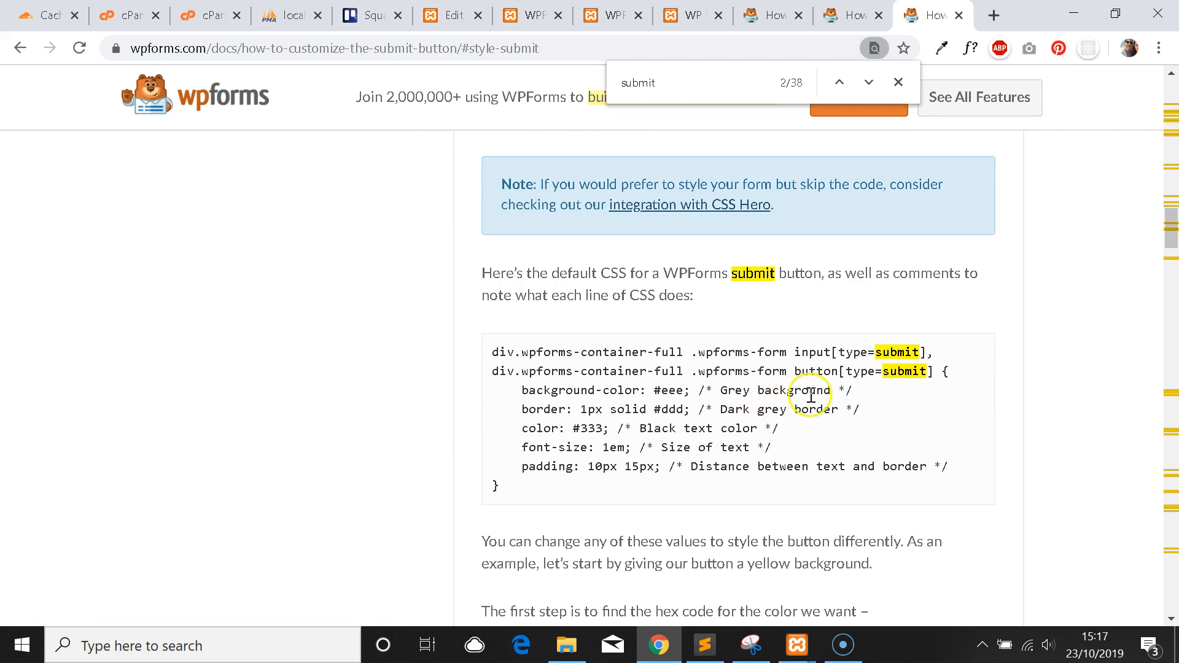
{"action": "left_click_drag", "start_coordinate": [933, 373], "coordinate": [523, 350]}
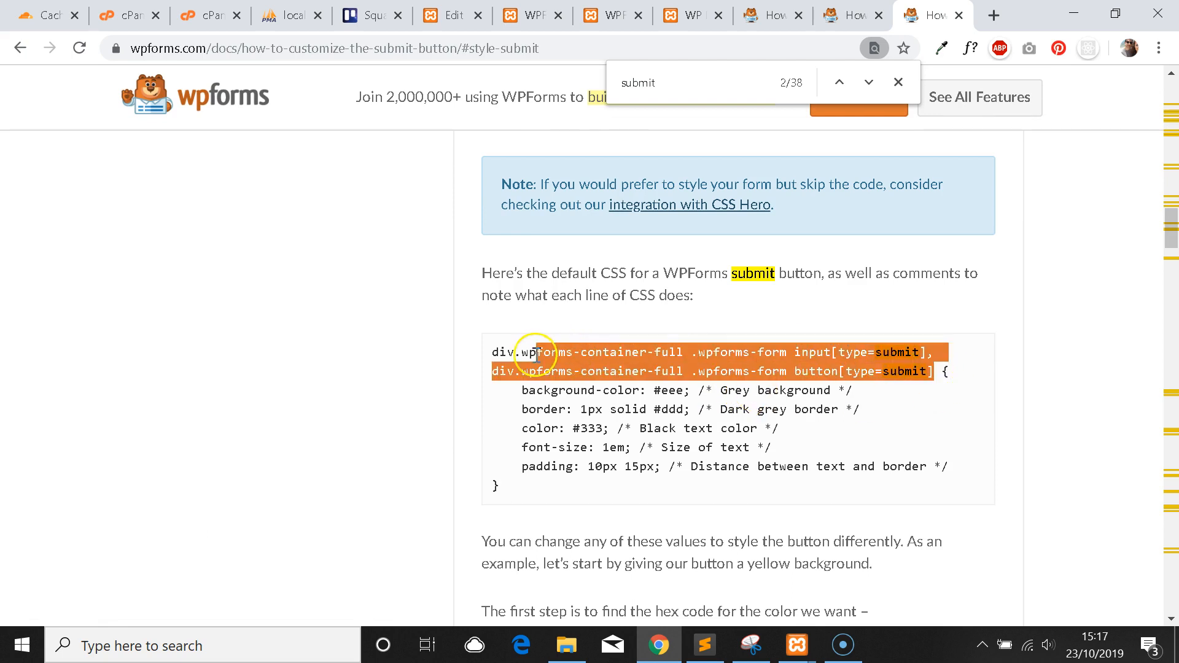
{"action": "left_click_drag", "start_coordinate": [526, 494], "coordinate": [489, 362]}
{"action": "key", "text": "ctrl+c"}
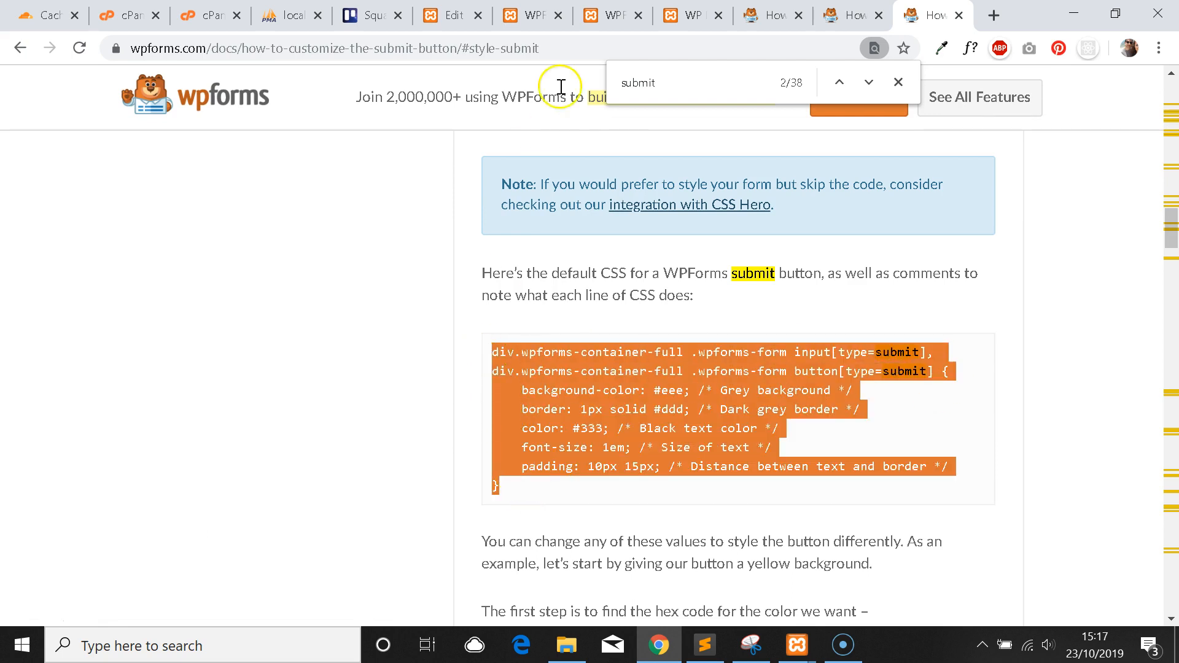
{"action": "left_click", "coordinate": [532, 16]}
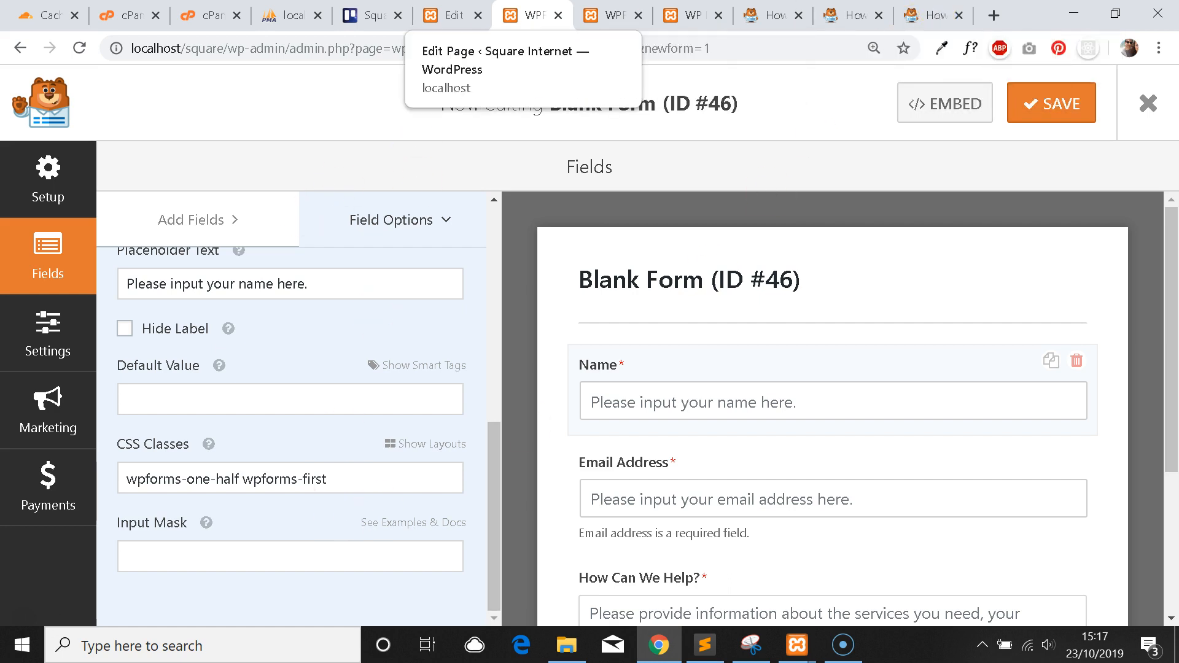
In the Theme Editor, paste the copied submit-button CSS into the child stylesheet.
{"action": "left_click", "coordinate": [452, 15]}
{"action": "scroll", "coordinate": [123, 442], "scroll_direction": "down", "scroll_amount": 1}
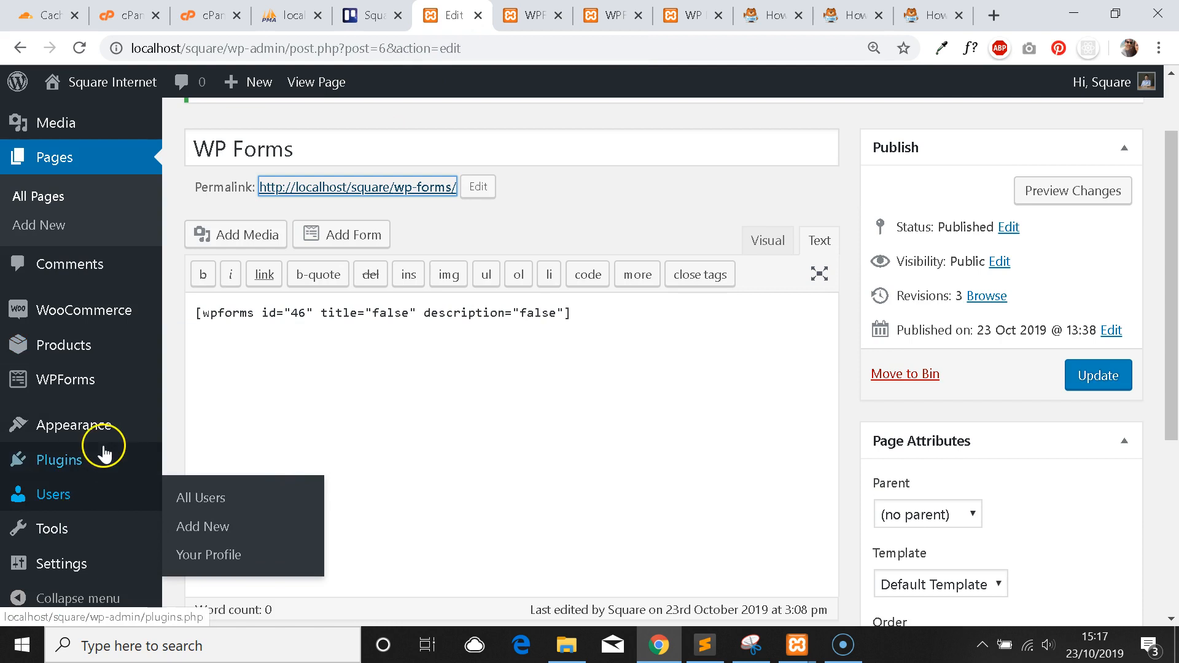
{"action": "mouse_move", "coordinate": [111, 437]}
{"action": "left_click", "coordinate": [231, 568]}
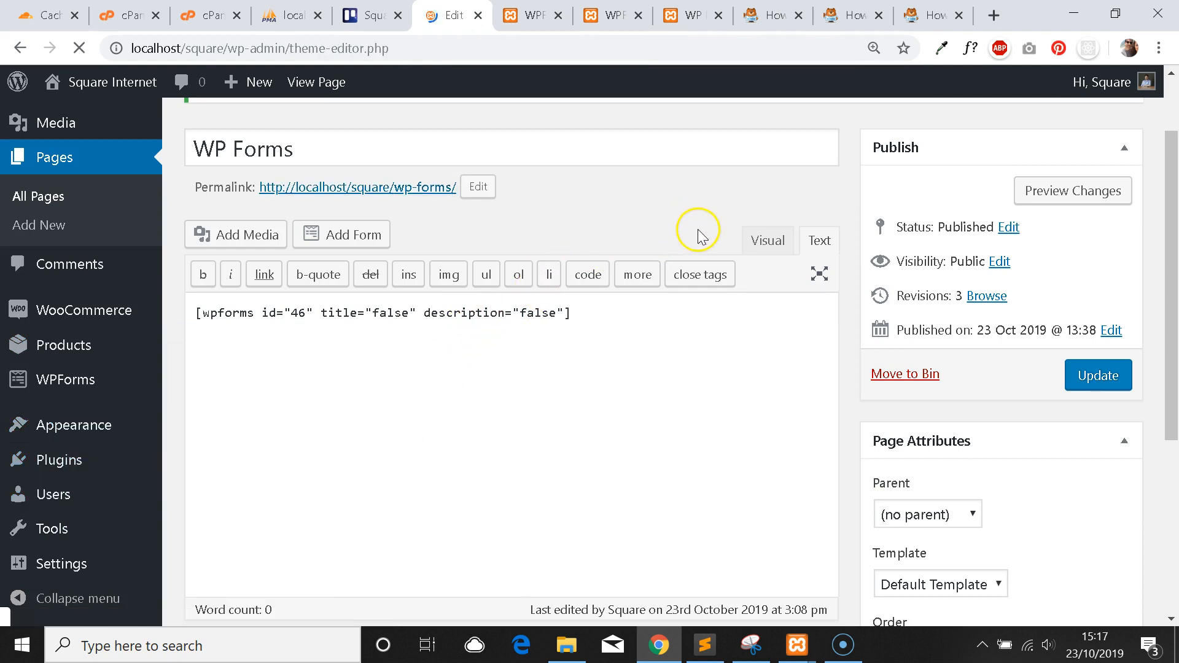
{"action": "scroll", "coordinate": [616, 227], "scroll_direction": "down", "scroll_amount": 1}
{"action": "left_click_drag", "start_coordinate": [284, 519], "coordinate": [235, 489]}
{"action": "key", "text": "ctrl+v"}
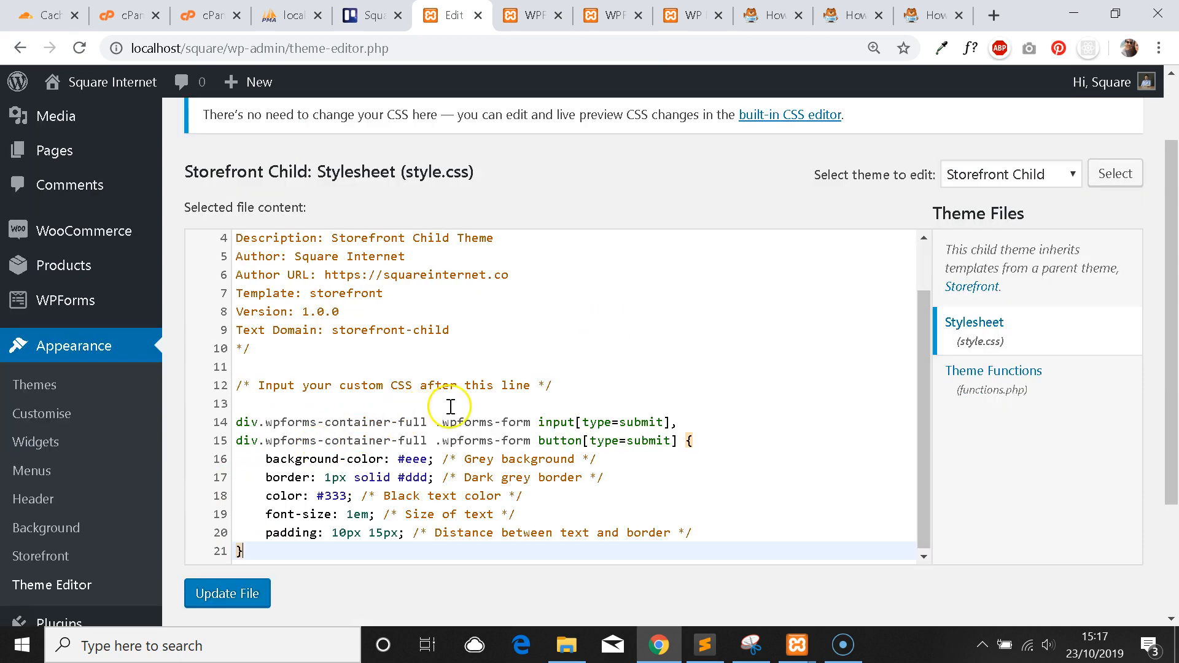
Recheck the guide's CSS example and the live form, then return to the stylesheet editor.
{"action": "left_click", "coordinate": [921, 17]}
{"action": "left_click", "coordinate": [676, 398]}
{"action": "left_click_drag", "start_coordinate": [530, 496], "coordinate": [492, 350]}
{"action": "left_click", "coordinate": [624, 377]}
{"action": "left_click_drag", "start_coordinate": [933, 372], "coordinate": [492, 354]}
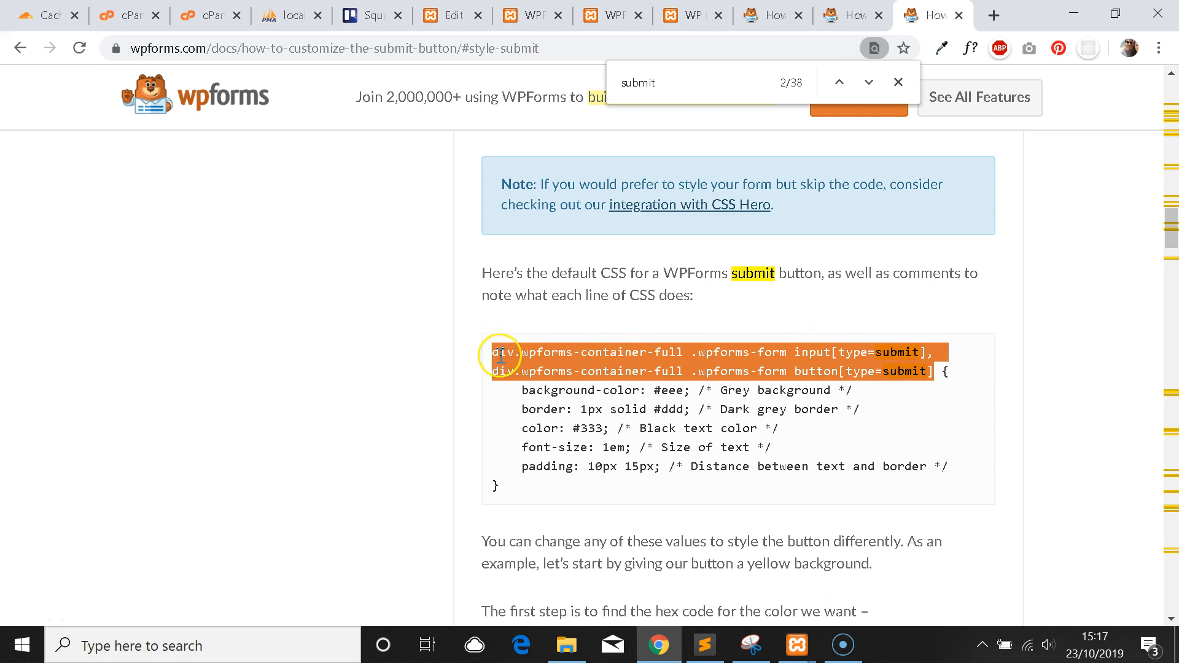
{"action": "left_click", "coordinate": [616, 398]}
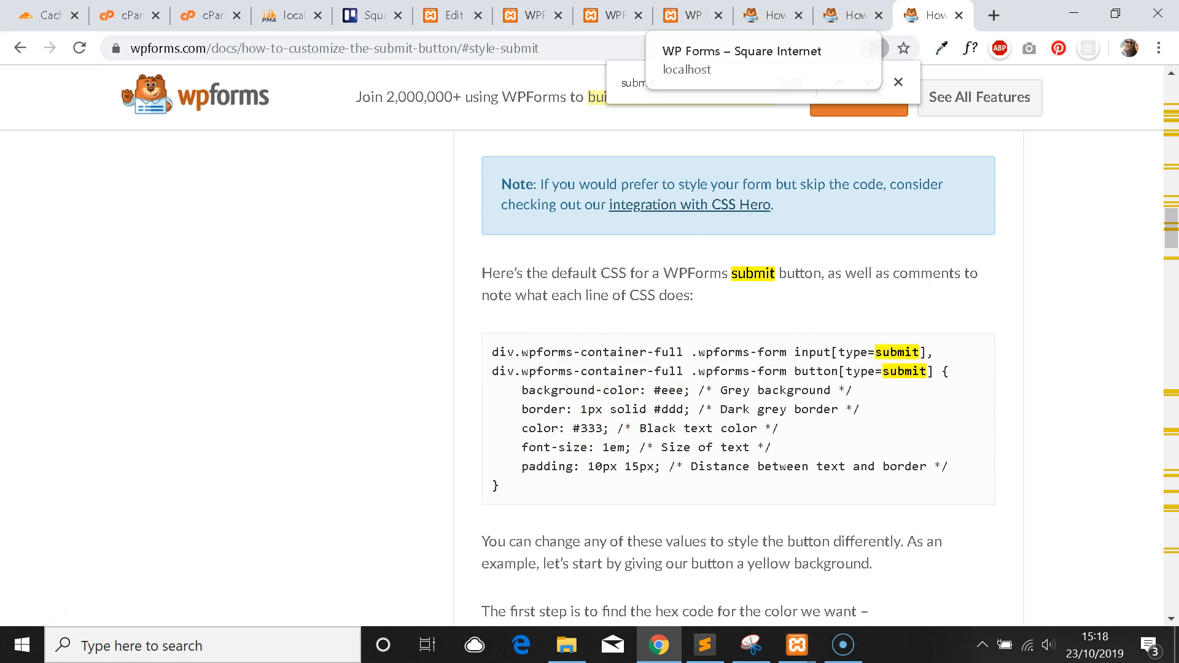
{"action": "left_click", "coordinate": [693, 15]}
{"action": "scroll", "coordinate": [103, 487], "scroll_direction": "down", "scroll_amount": 3}
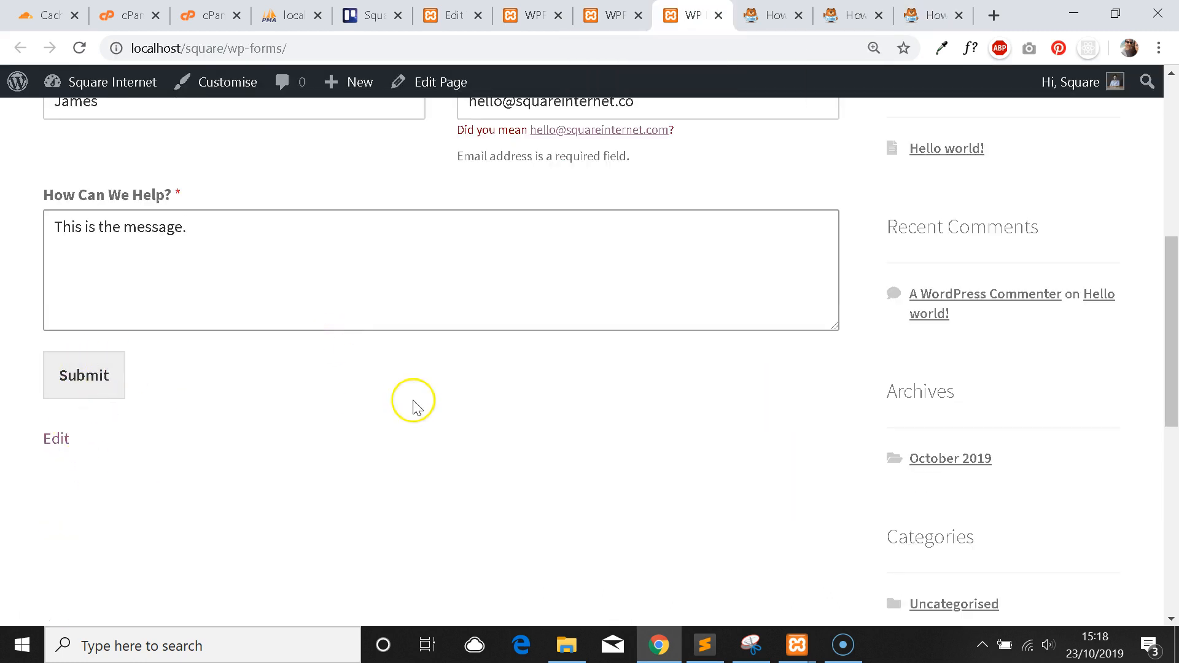
{"action": "scroll", "coordinate": [413, 402], "scroll_direction": "up", "scroll_amount": 2}
{"action": "scroll", "coordinate": [246, 454], "scroll_direction": "up", "scroll_amount": 1}
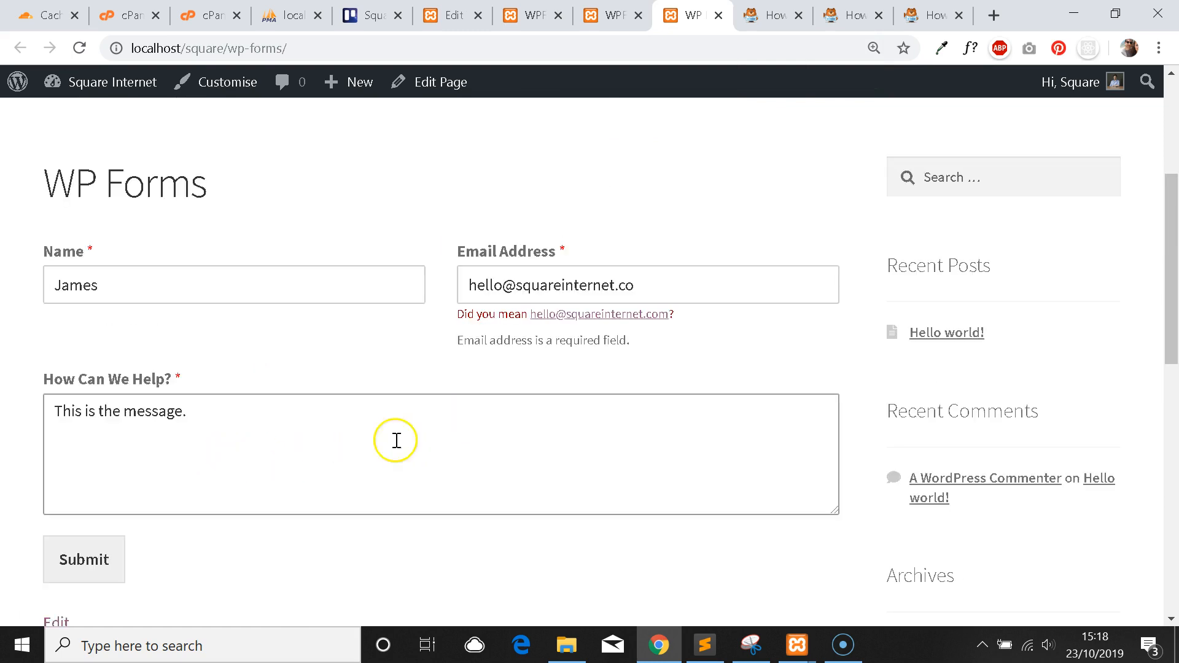
{"action": "left_click", "coordinate": [933, 15]}
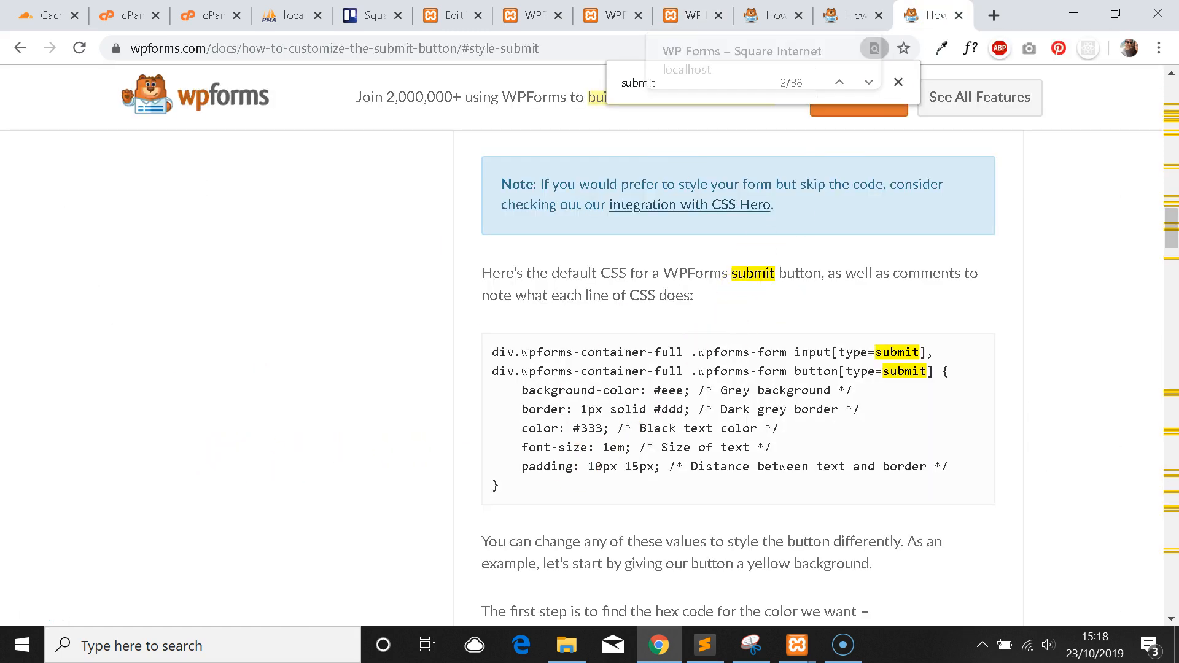
{"action": "left_click", "coordinate": [694, 15]}
{"action": "left_click", "coordinate": [614, 15]}
{"action": "left_click", "coordinate": [534, 15]}
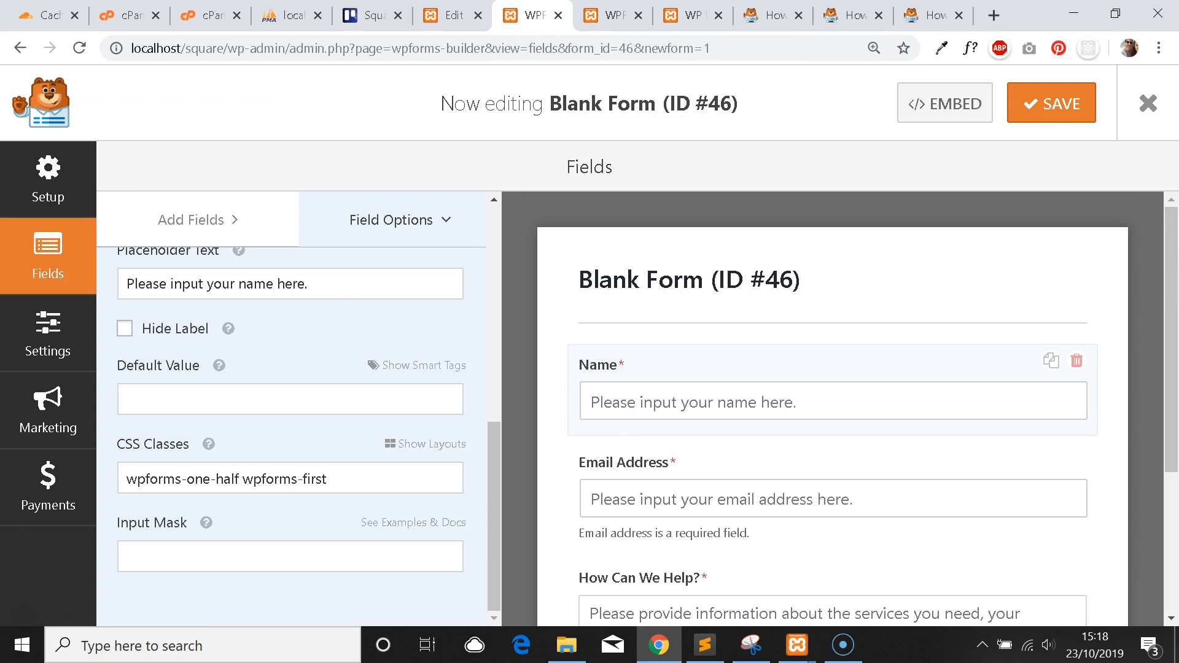
{"action": "left_click", "coordinate": [454, 15]}
Delete the border through padding lines, keeping only background-color: #eee, and save the stylesheet.
{"action": "scroll", "coordinate": [518, 302], "scroll_direction": "down", "scroll_amount": 2}
{"action": "left_click", "coordinate": [420, 403]}
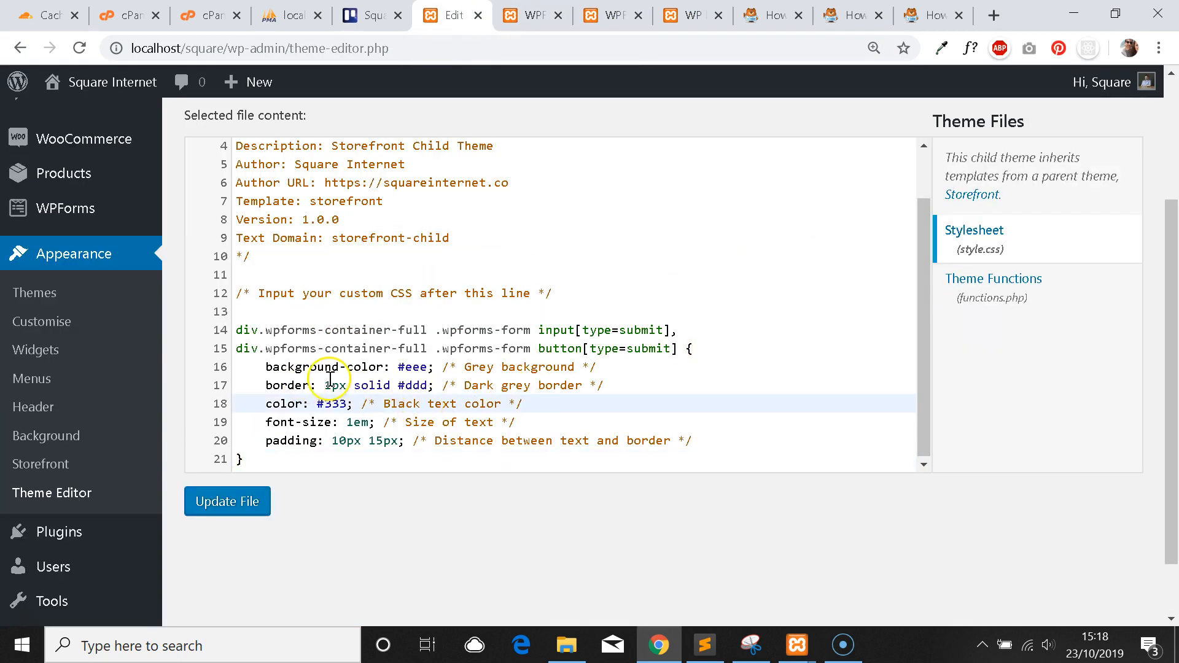
{"action": "left_click_drag", "start_coordinate": [261, 385], "coordinate": [719, 446]}
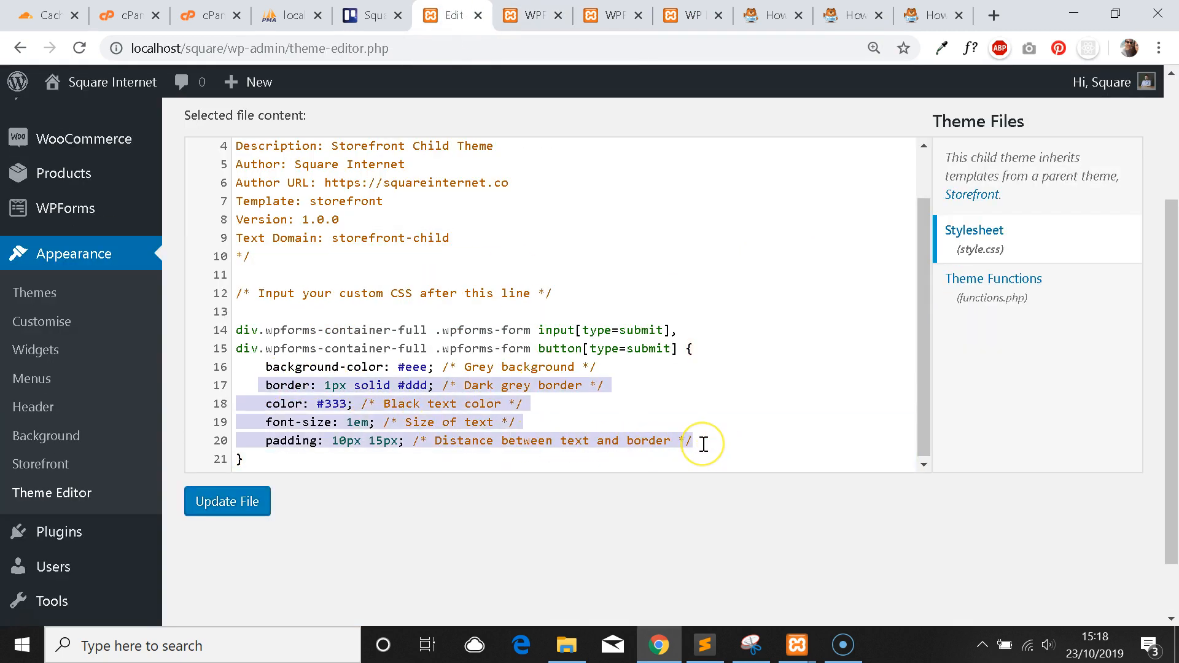
{"action": "key", "text": "BackSpace"}
{"action": "key", "text": "BackSpace"}
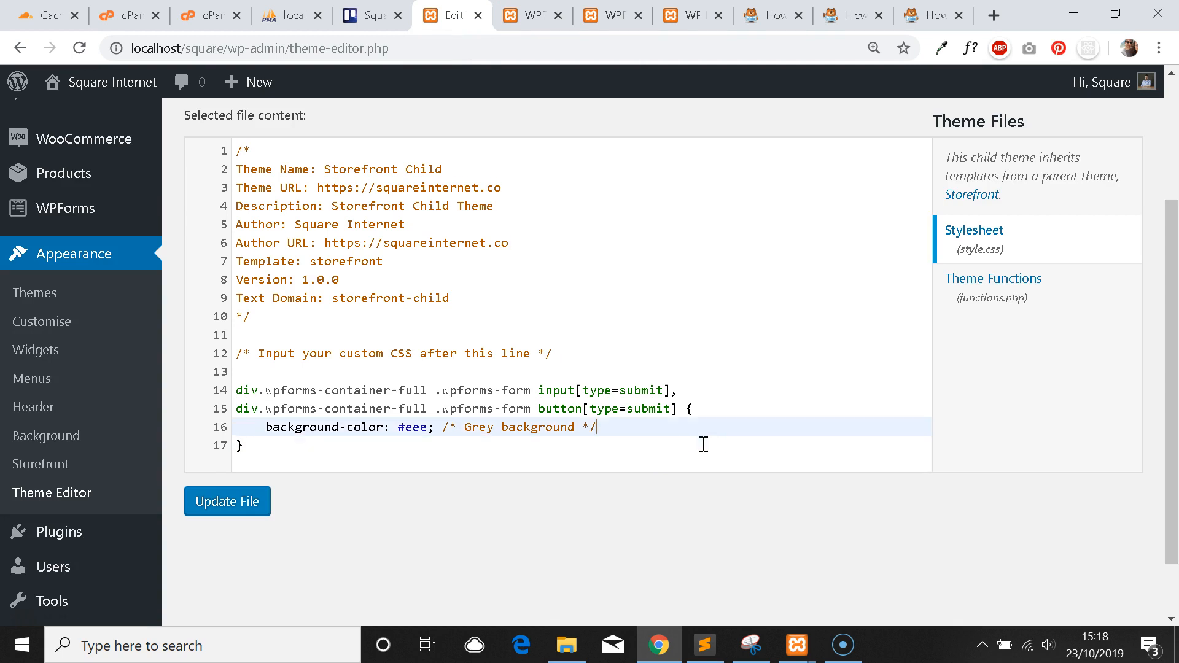
{"action": "left_click", "coordinate": [242, 494]}
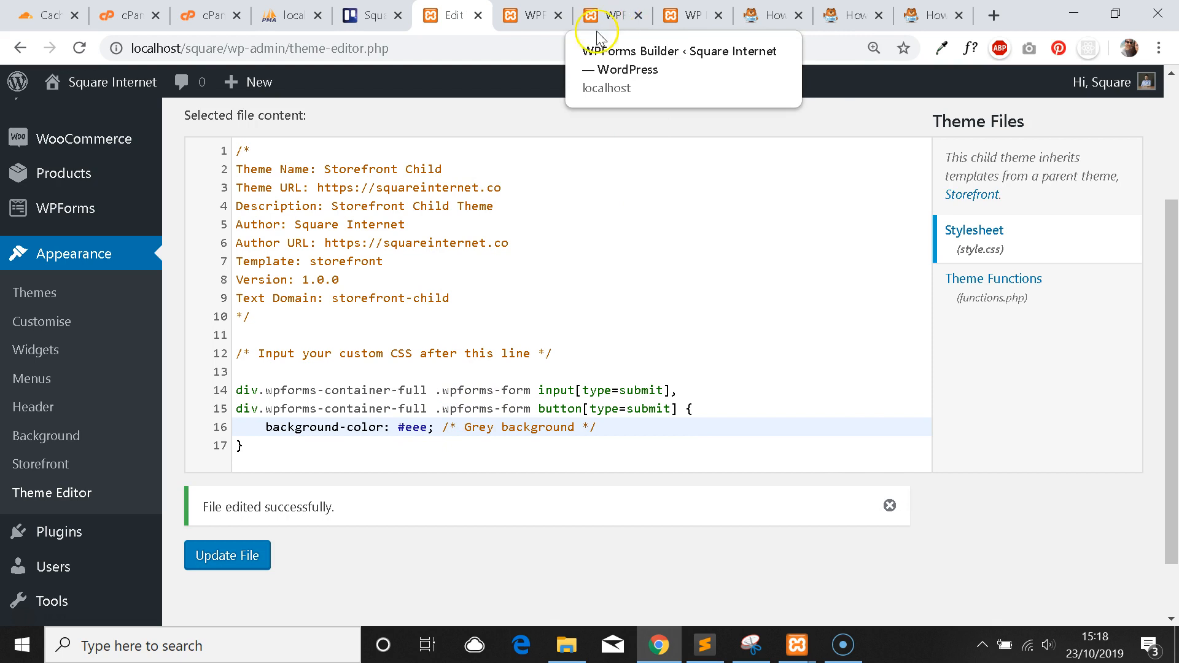
Reload the live form page to check the change.
{"action": "left_click", "coordinate": [686, 15]}
{"action": "key", "text": "F5"}
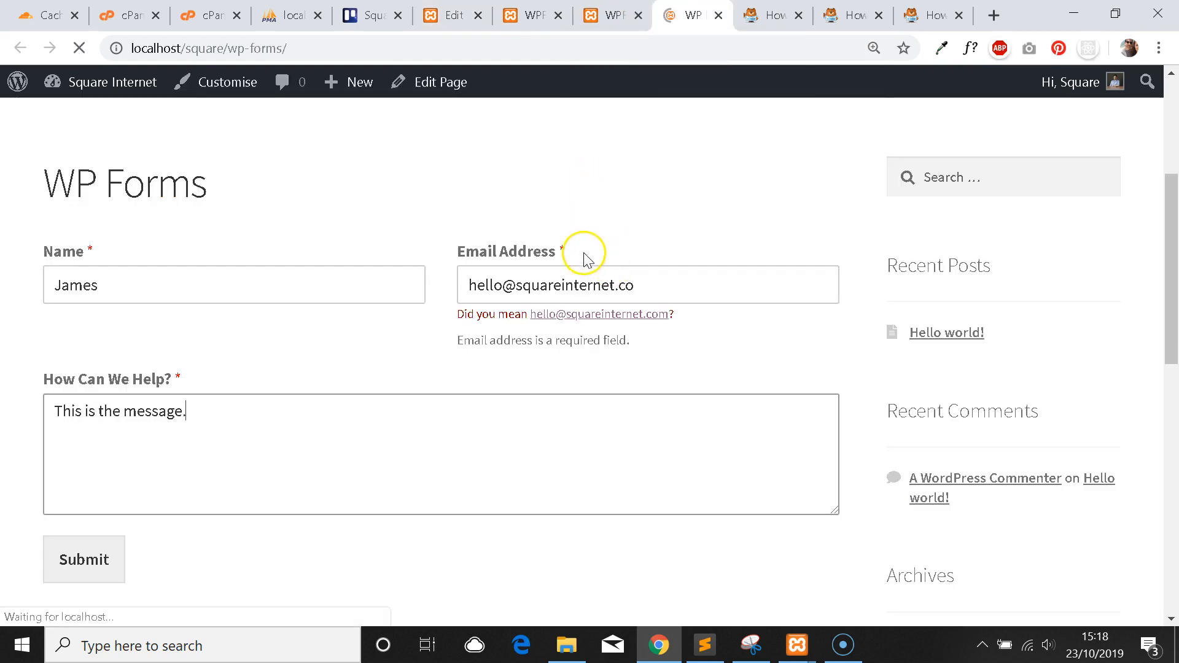
{"action": "left_click", "coordinate": [533, 15]}
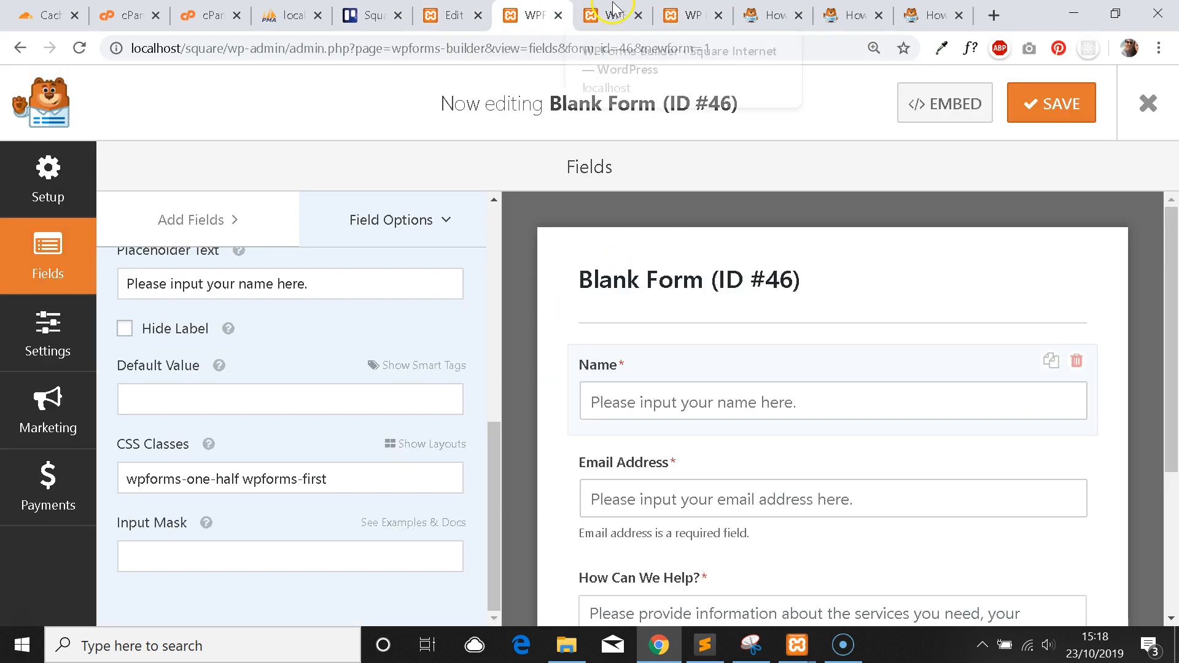
{"action": "left_click", "coordinate": [454, 16]}
Change the submit button background from #eee to red, save, and check the live form.
{"action": "left_click_drag", "start_coordinate": [431, 424], "coordinate": [405, 428]}
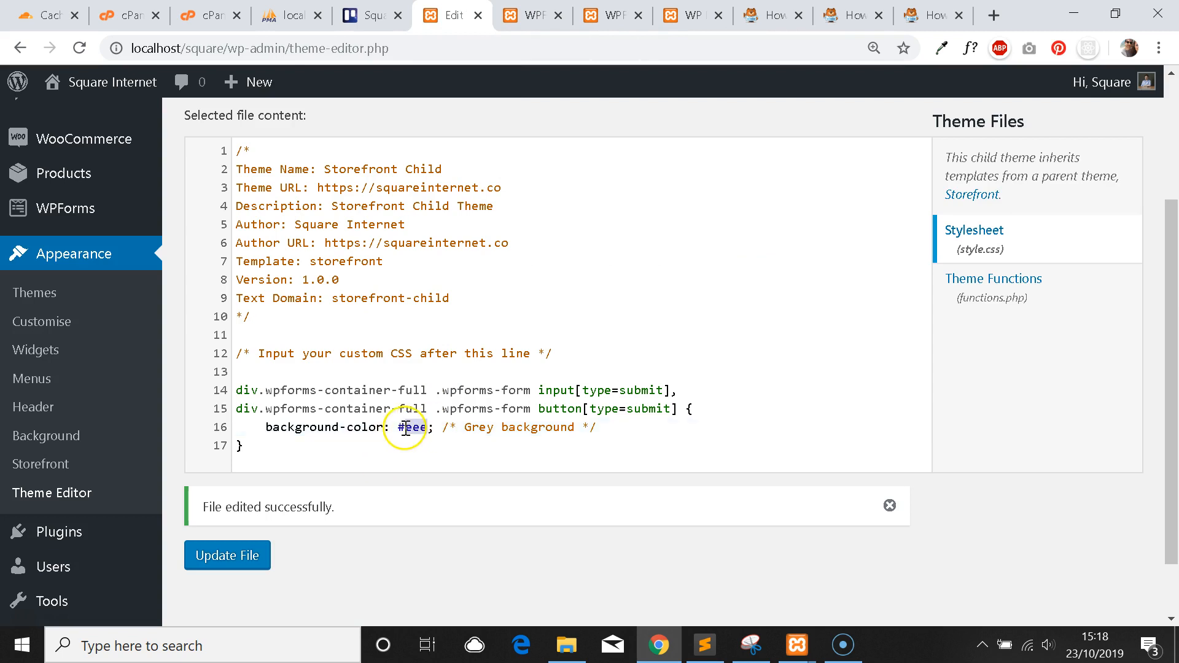
{"action": "type", "text": "red"}
{"action": "left_click", "coordinate": [391, 426]}
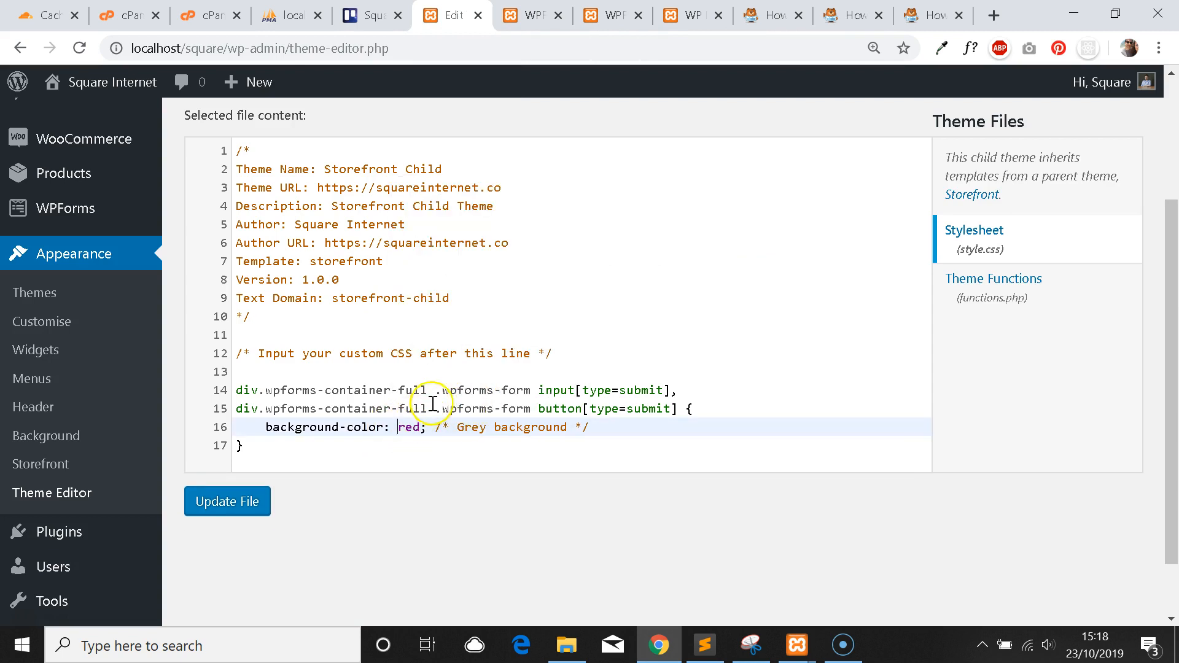
{"action": "left_click", "coordinate": [252, 501]}
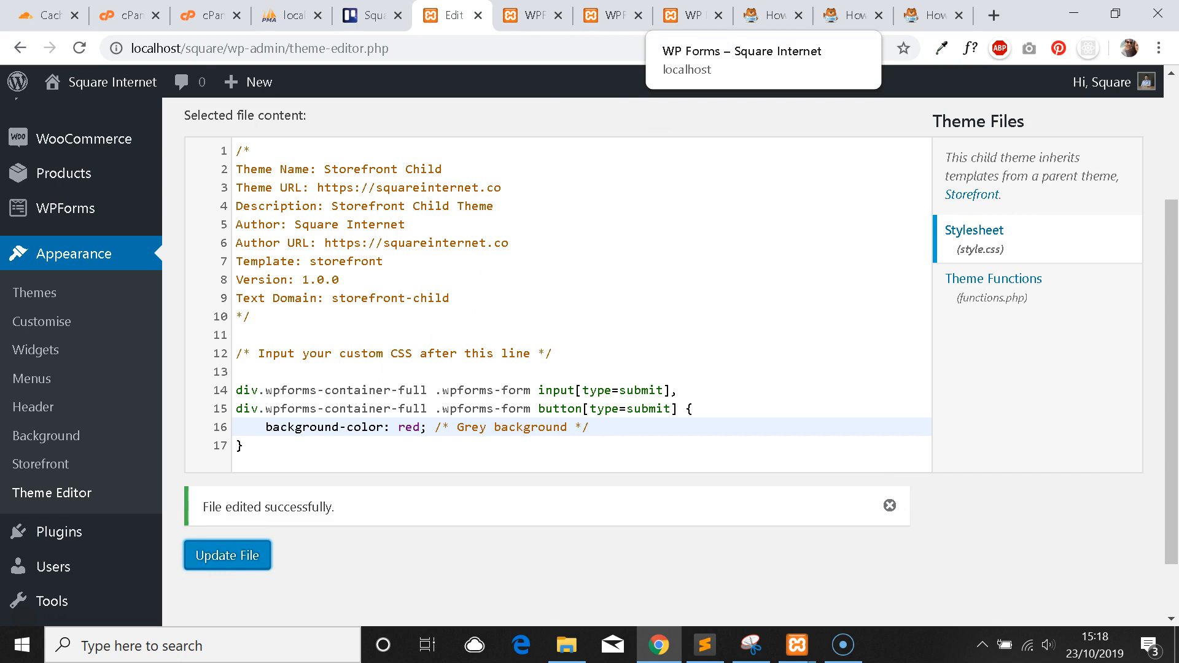
{"action": "left_click", "coordinate": [693, 15]}
{"action": "key", "text": "F5"}
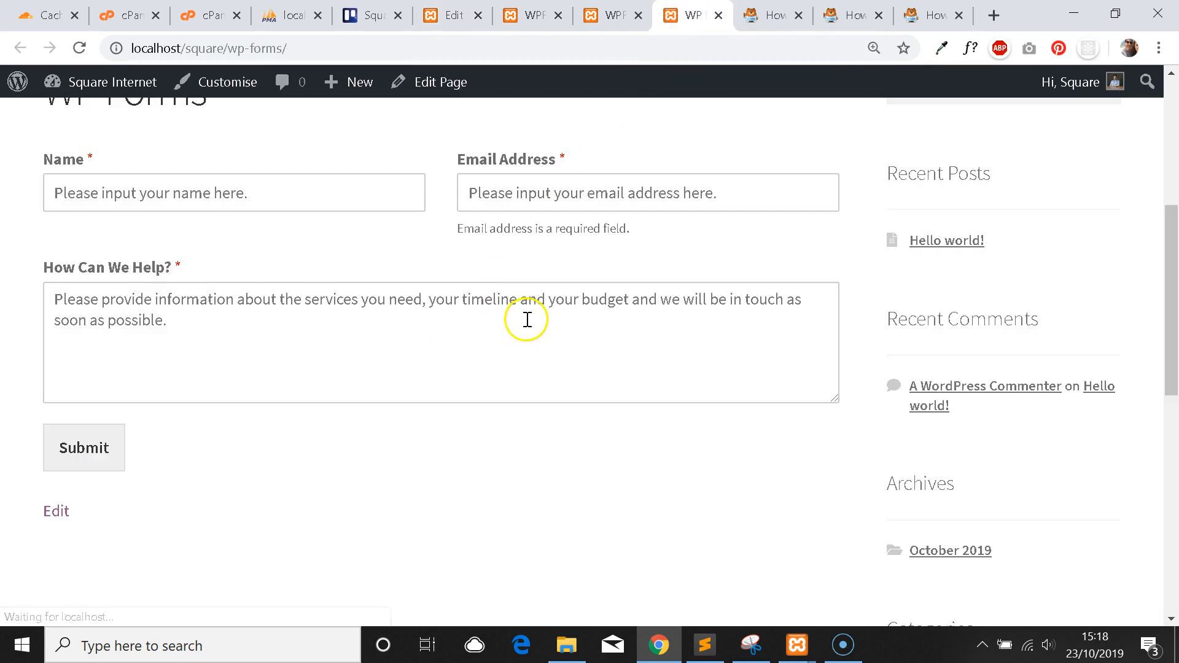
{"action": "left_click", "coordinate": [531, 16]}
{"action": "left_click", "coordinate": [453, 16]}
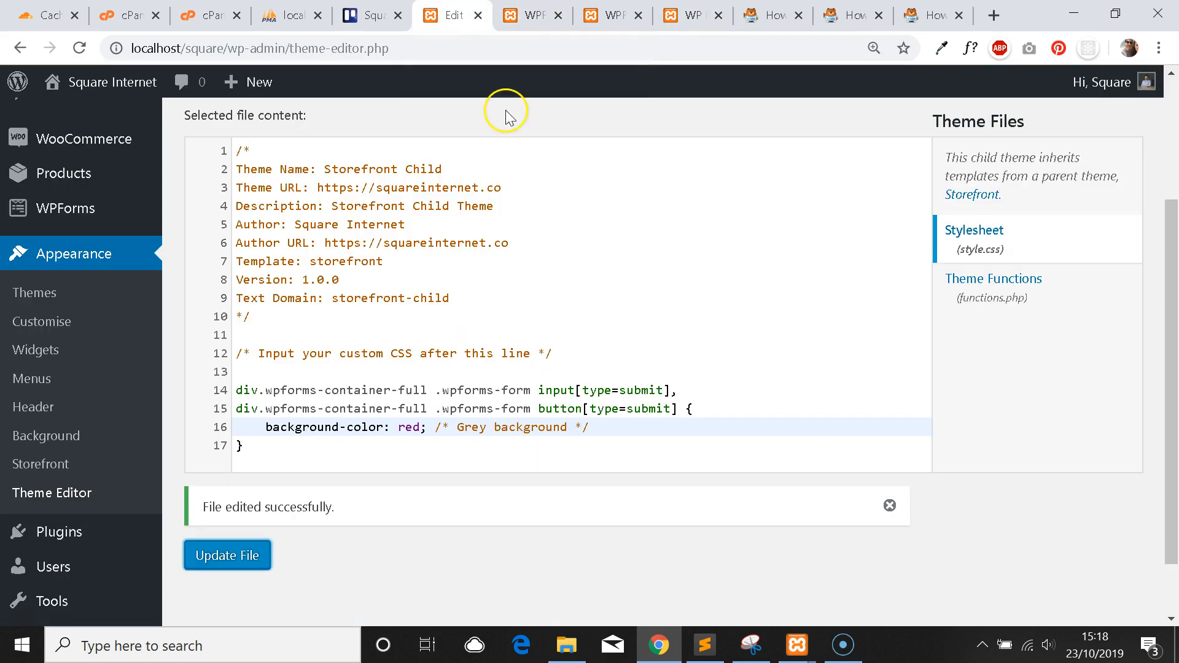
Add !important after red on line 16, remove the stray quote, and save.
{"action": "left_click", "coordinate": [421, 428]}
{"action": "type", "text": "\"i"}
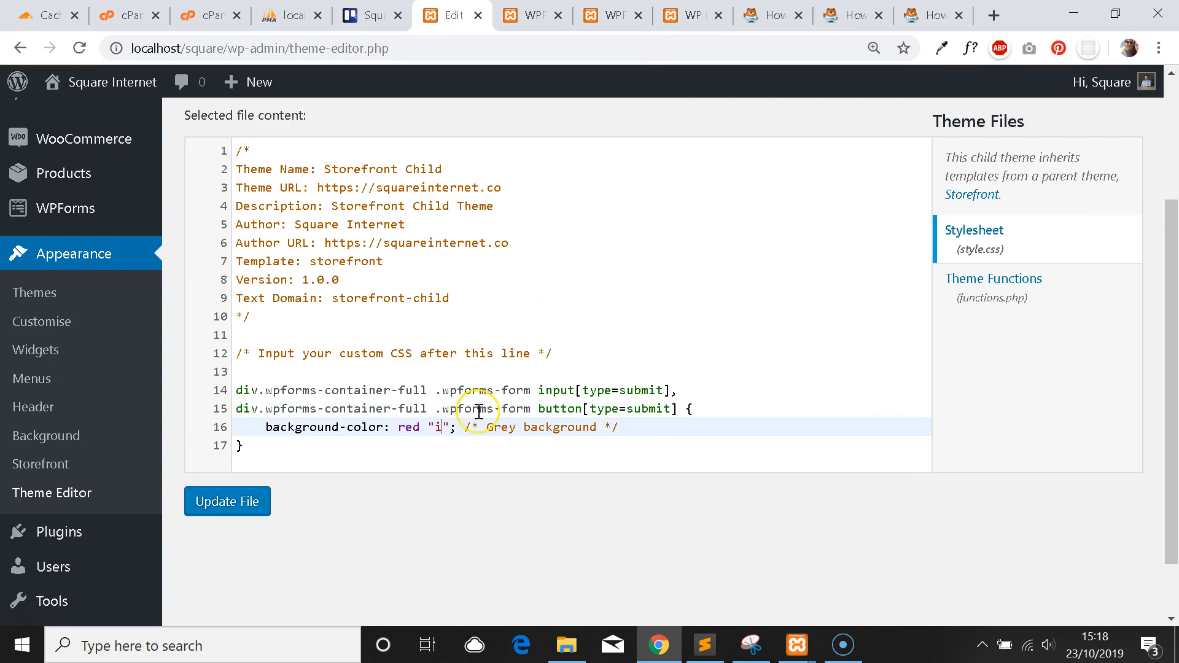
{"action": "type", "text": "mportant"}
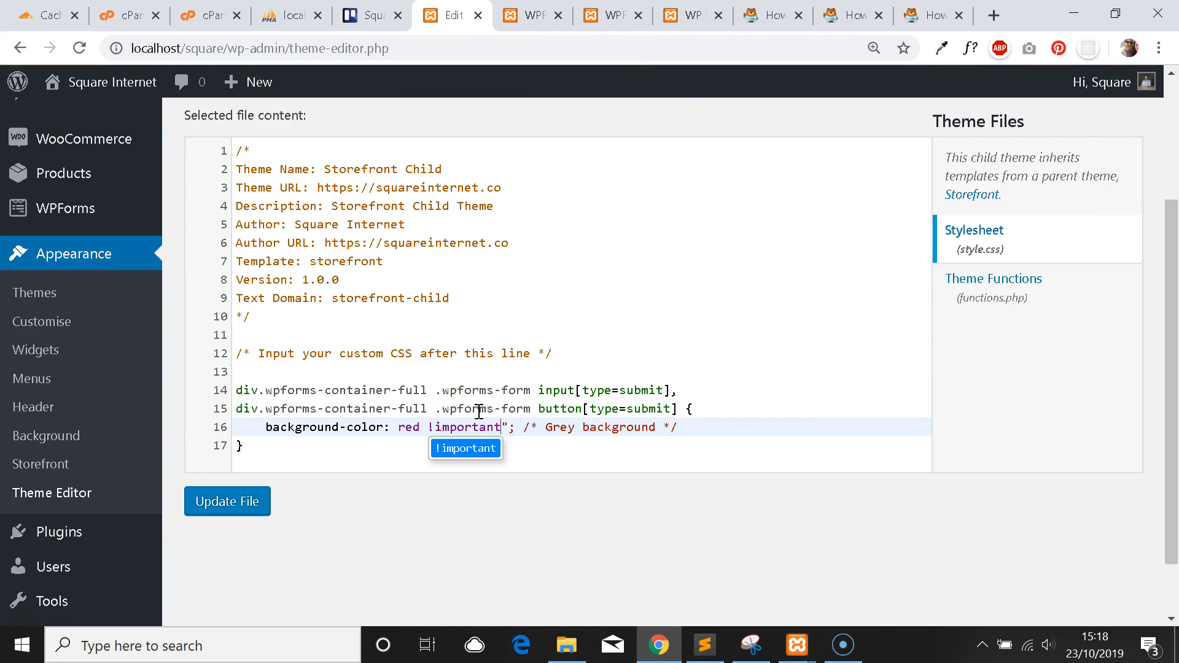
{"action": "left_click", "coordinate": [515, 337]}
{"action": "left_click", "coordinate": [233, 500]}
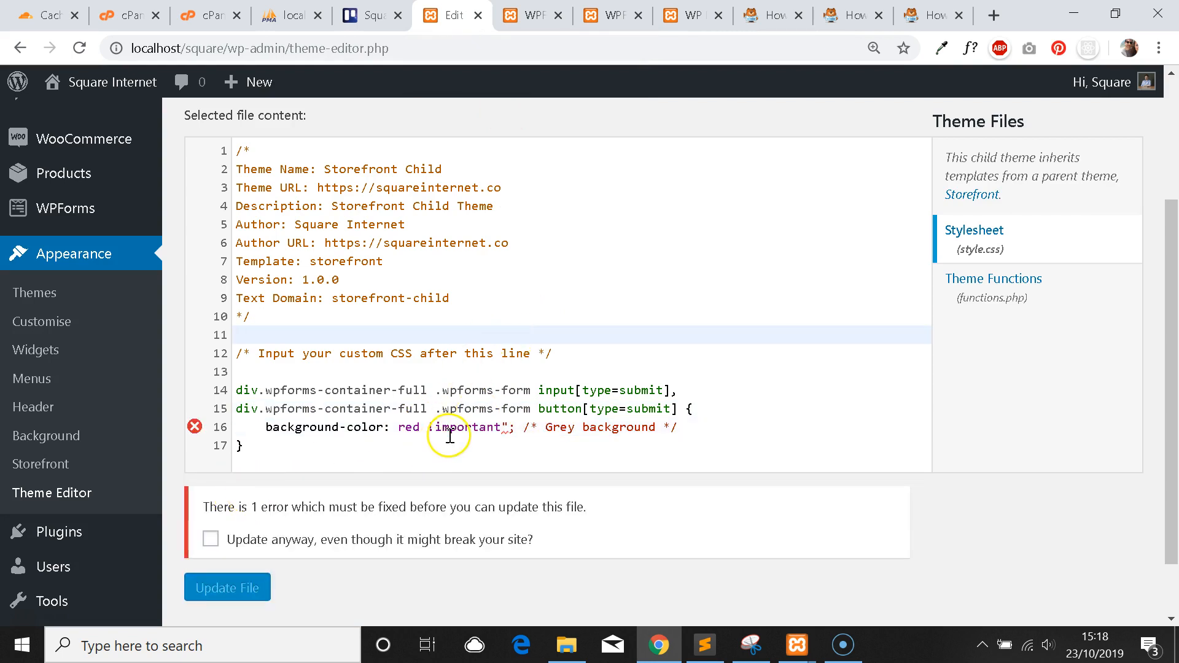
{"action": "left_click", "coordinate": [505, 429]}
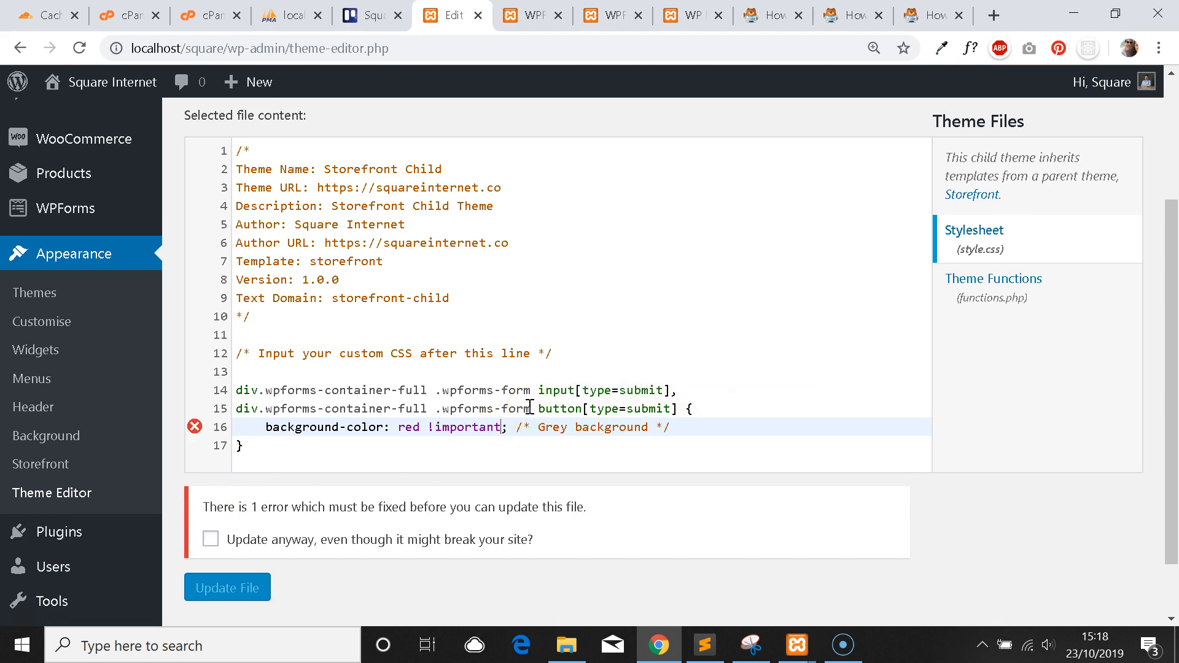
{"action": "left_click", "coordinate": [240, 509]}
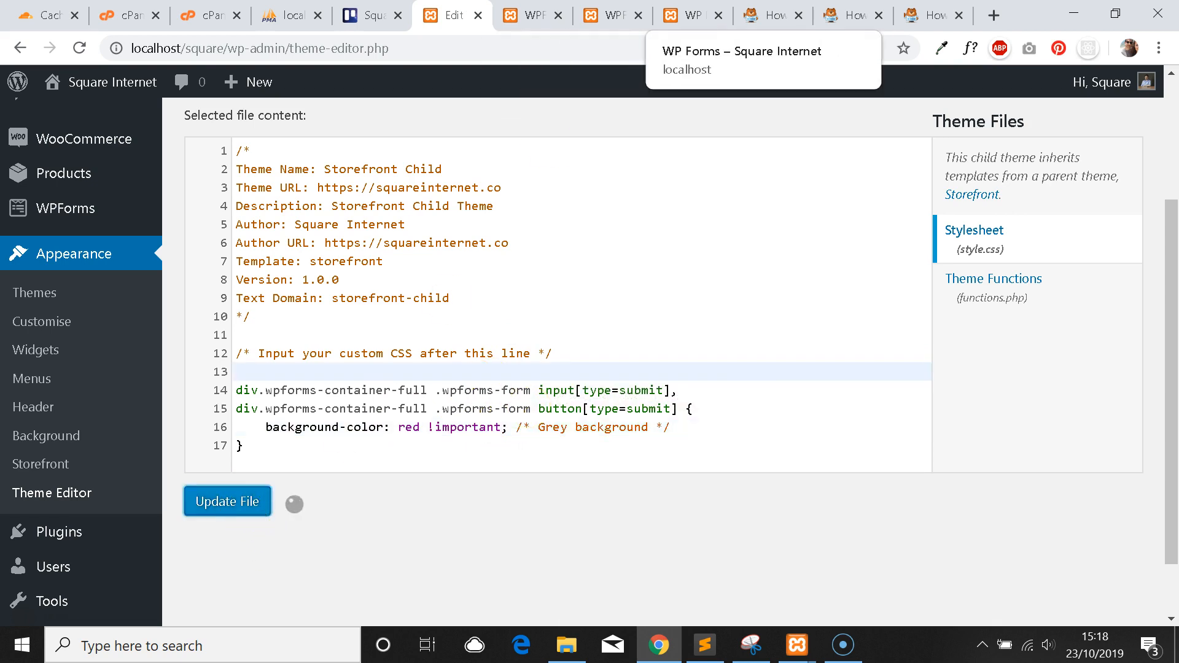
Reload the live form to confirm the Submit button is now red.
{"action": "left_click", "coordinate": [693, 15]}
{"action": "left_click", "coordinate": [79, 50]}
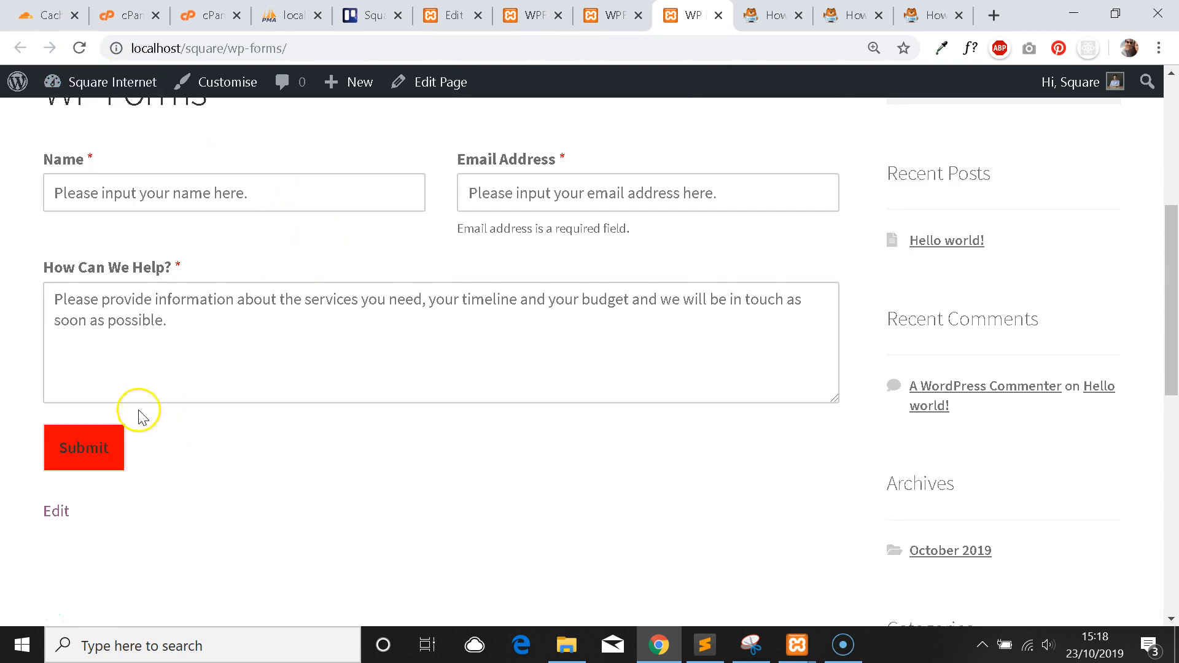
{"action": "scroll", "coordinate": [181, 430], "scroll_direction": "up", "scroll_amount": 1}
{"action": "scroll", "coordinate": [181, 442], "scroll_direction": "down", "scroll_amount": 1}
{"action": "scroll", "coordinate": [108, 467], "scroll_direction": "up", "scroll_amount": 3}
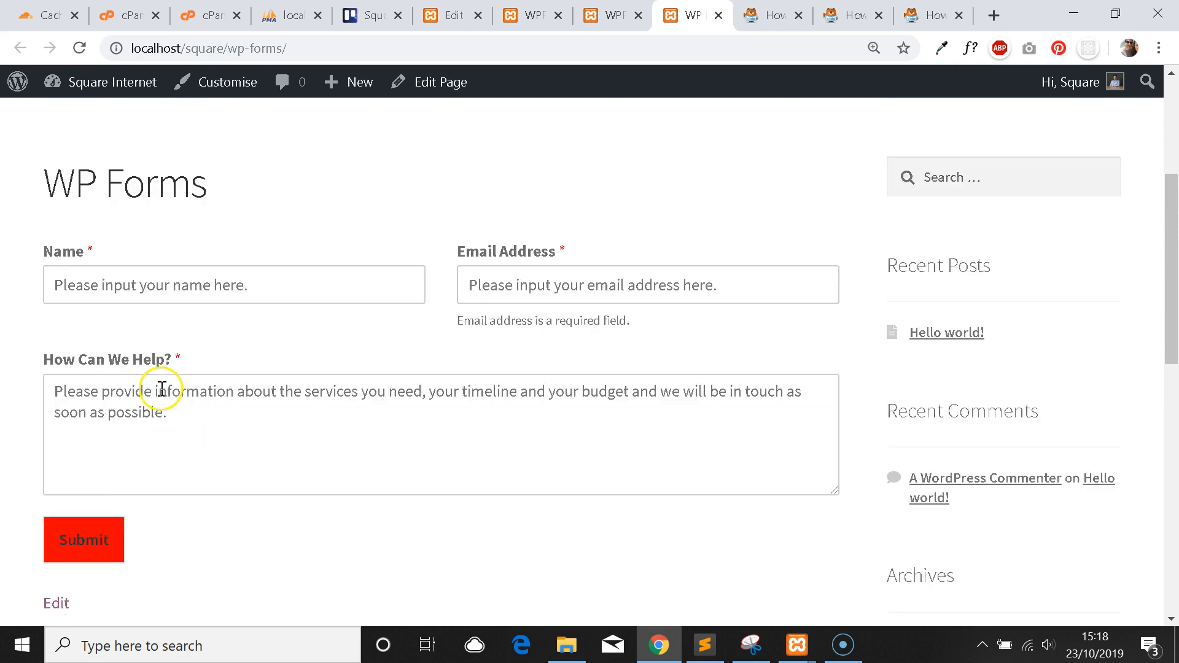
{"action": "key", "text": "ctrl+shift+Tab"}
{"action": "key", "text": "ctrl+shift+Tab"}
{"action": "key", "text": "ctrl+shift+Tab"}
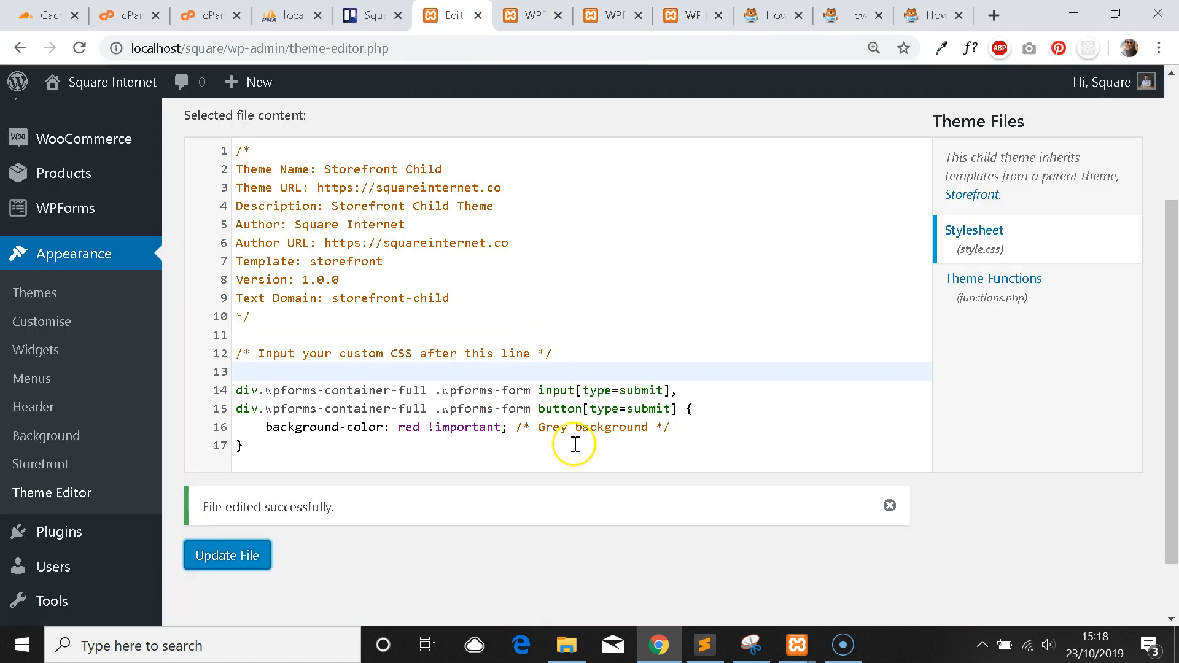
{"action": "left_click", "coordinate": [540, 16]}
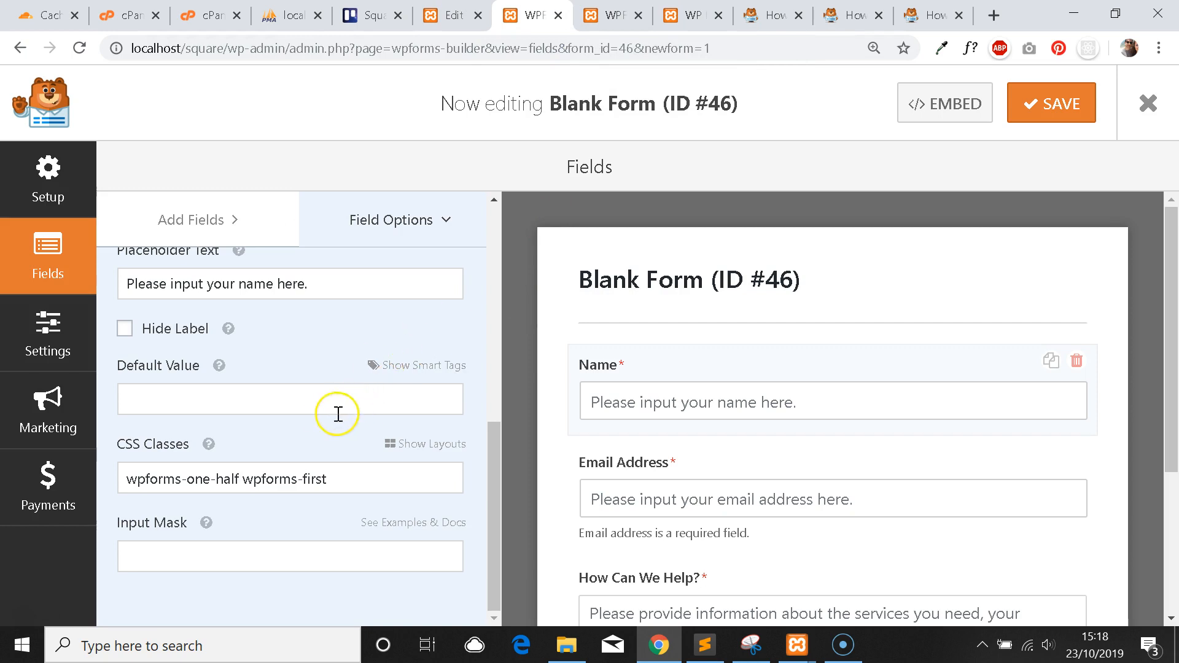
Inspect the Name field's CSS classes, wpforms-one-half wpforms-first.
{"action": "left_click", "coordinate": [338, 482]}
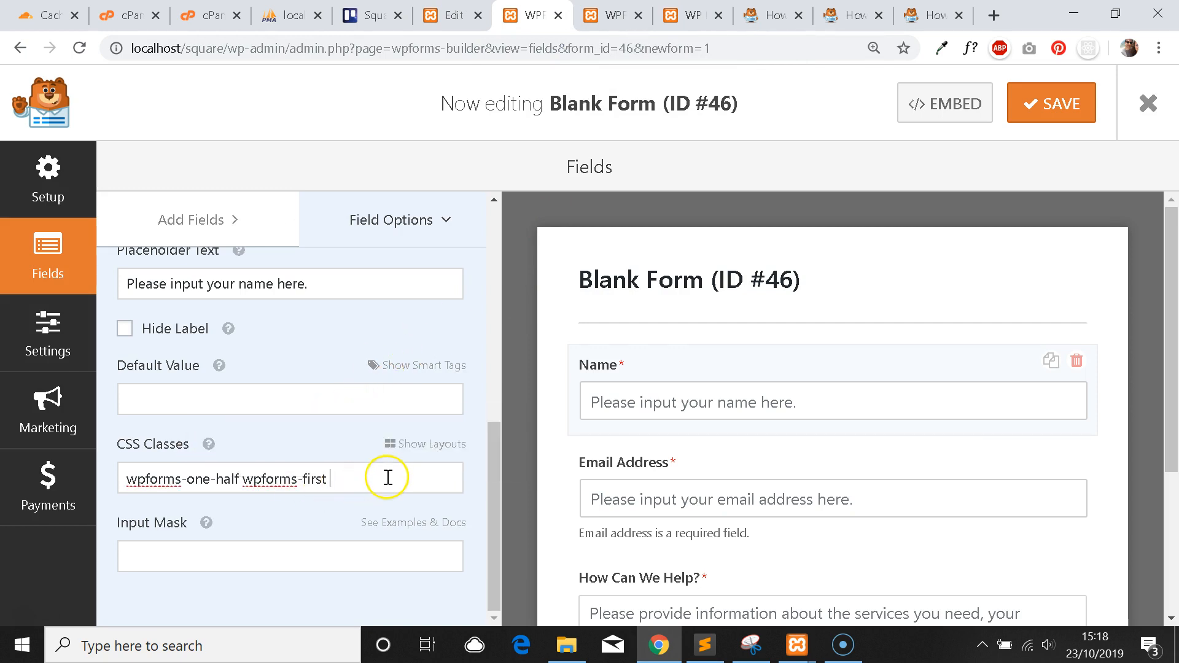
{"action": "scroll", "coordinate": [766, 435], "scroll_direction": "down", "scroll_amount": 1}
{"action": "scroll", "coordinate": [758, 421], "scroll_direction": "up", "scroll_amount": 1}
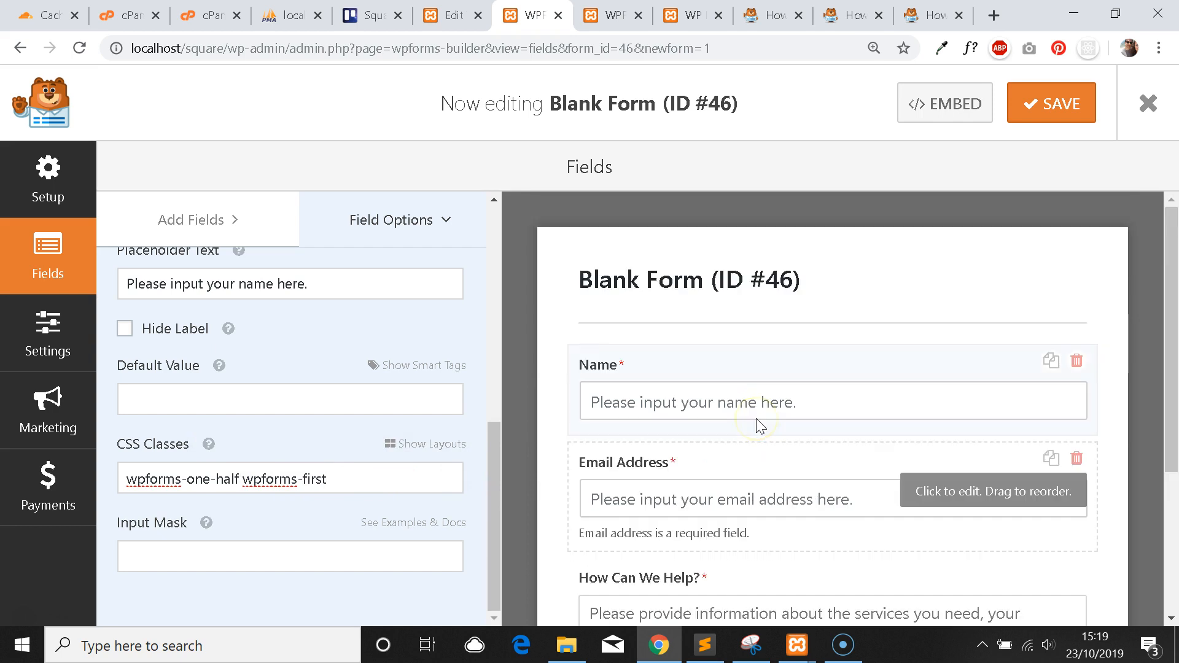
{"action": "scroll", "coordinate": [697, 346], "scroll_direction": "down", "scroll_amount": 1}
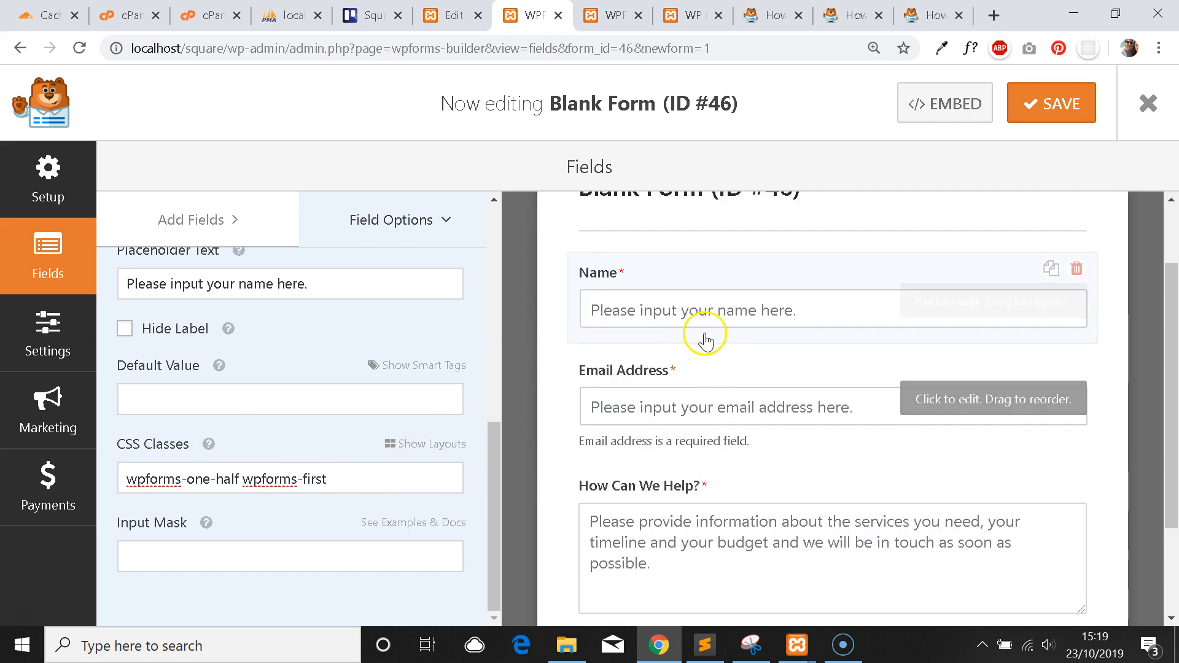
{"action": "scroll", "coordinate": [706, 337], "scroll_direction": "down", "scroll_amount": 2}
{"action": "left_click", "coordinate": [640, 528]}
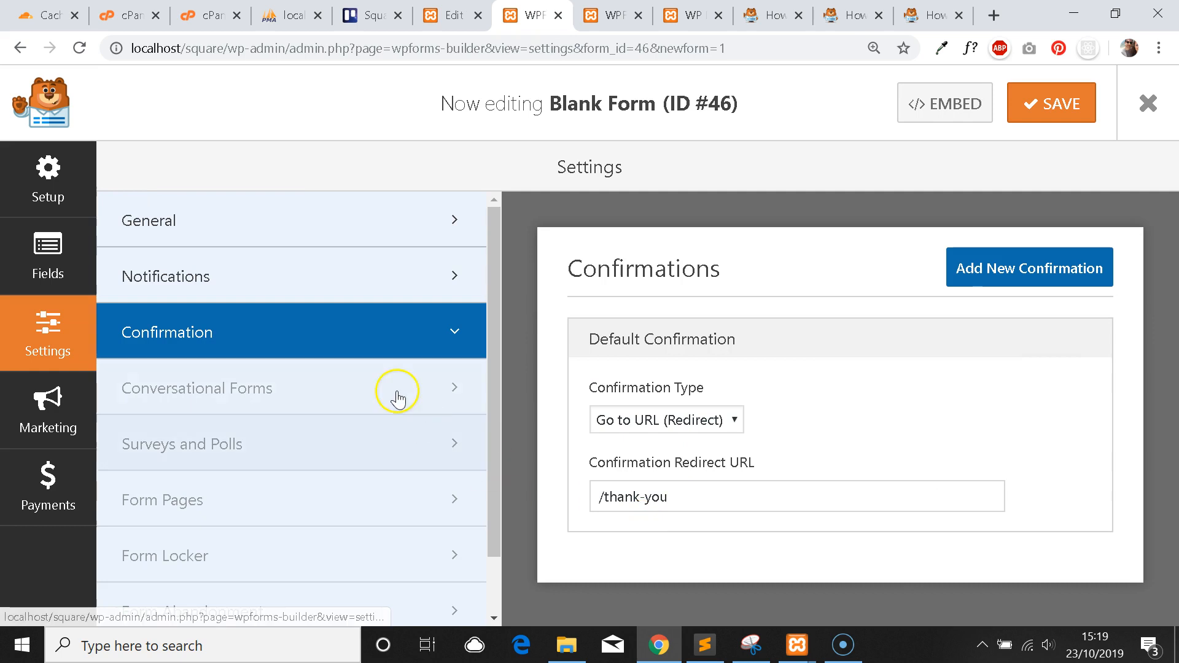
{"action": "left_click", "coordinate": [43, 245]}
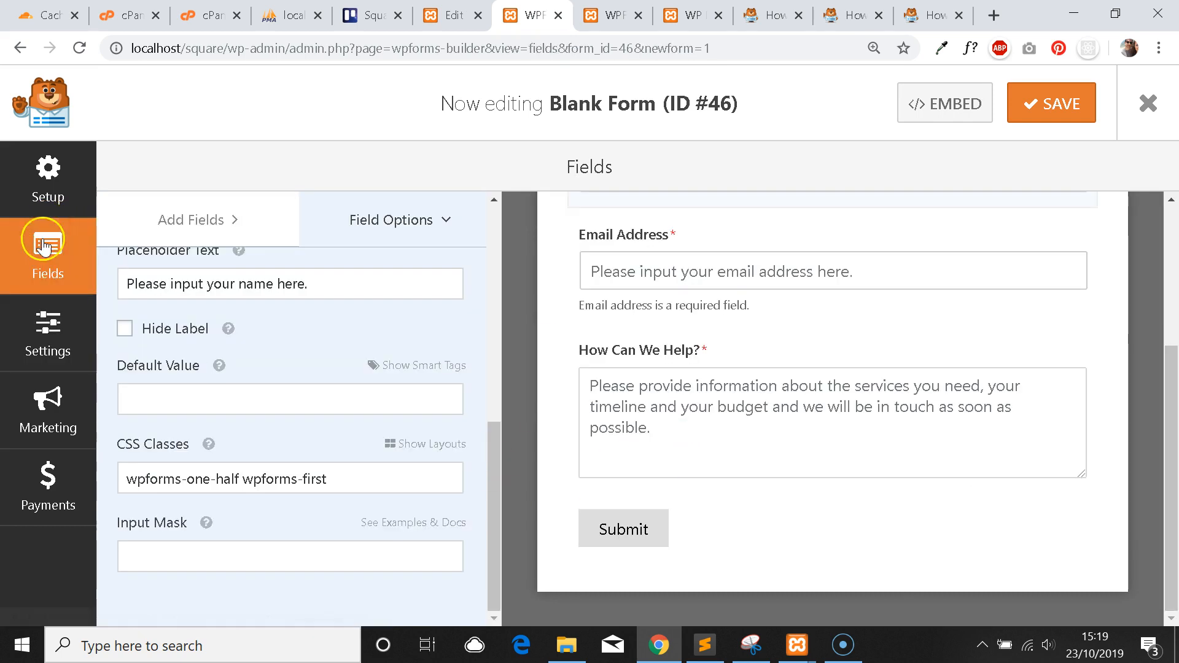
View the Email Address and How Can We Help? field options.
{"action": "scroll", "coordinate": [312, 457], "scroll_direction": "up", "scroll_amount": 6}
{"action": "left_click", "coordinate": [697, 271]}
{"action": "scroll", "coordinate": [355, 325], "scroll_direction": "down", "scroll_amount": 4}
{"action": "scroll", "coordinate": [359, 324], "scroll_direction": "down", "scroll_amount": 5}
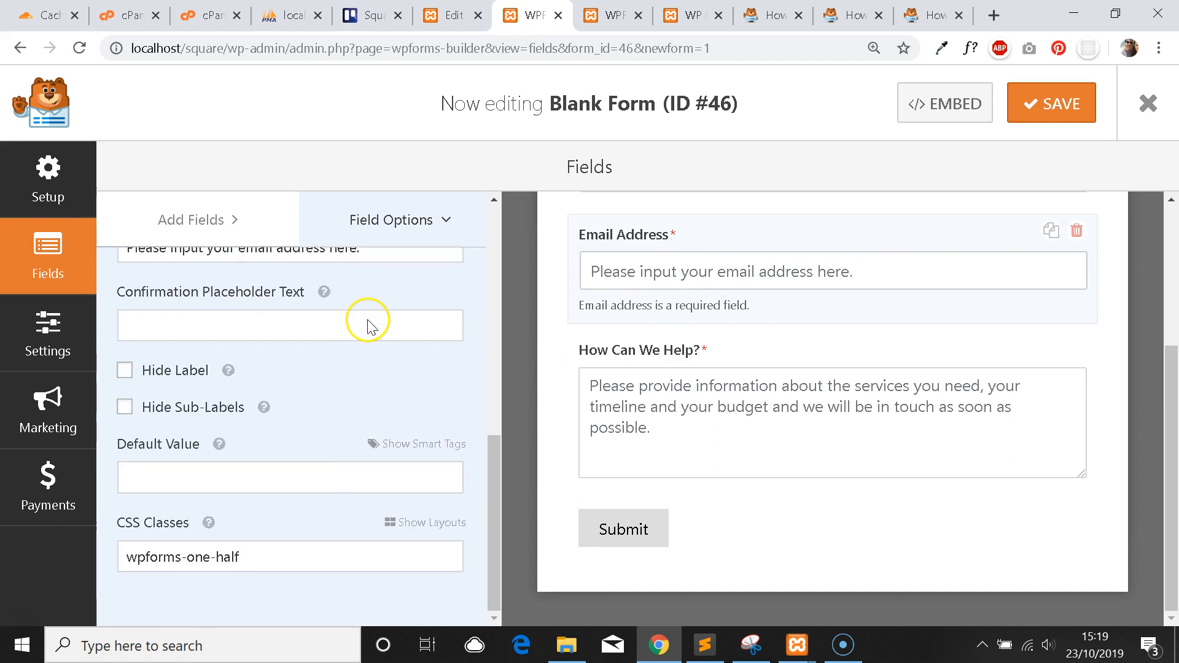
{"action": "left_click", "coordinate": [683, 438]}
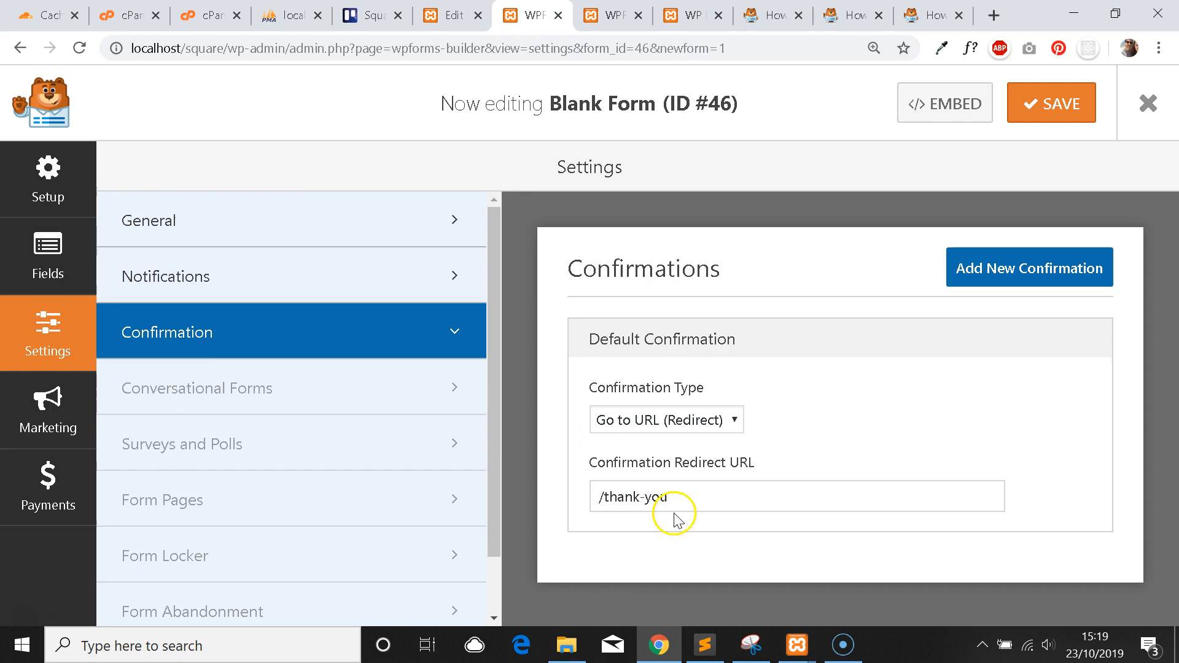
{"action": "left_click", "coordinate": [21, 282]}
Reselect the Name field's CSS Classes box, then go back to the theme stylesheet.
{"action": "scroll", "coordinate": [769, 402], "scroll_direction": "up", "scroll_amount": 4}
{"action": "left_click", "coordinate": [769, 402]}
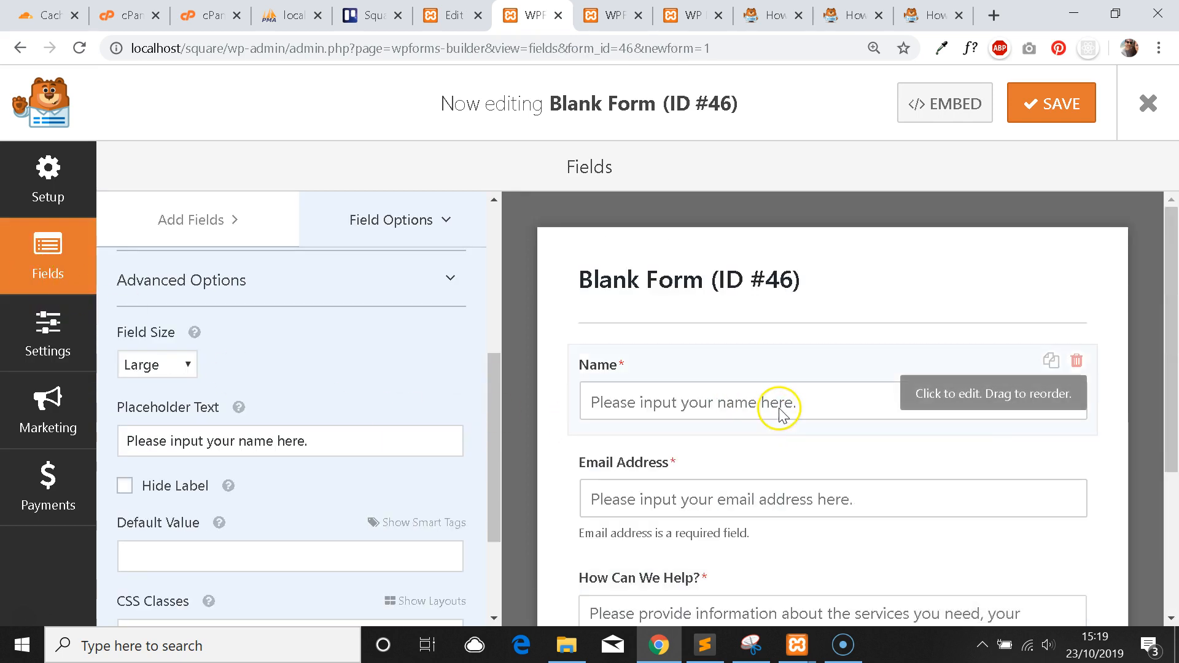
{"action": "scroll", "coordinate": [322, 376], "scroll_direction": "down", "scroll_amount": 3}
{"action": "left_click", "coordinate": [253, 479]}
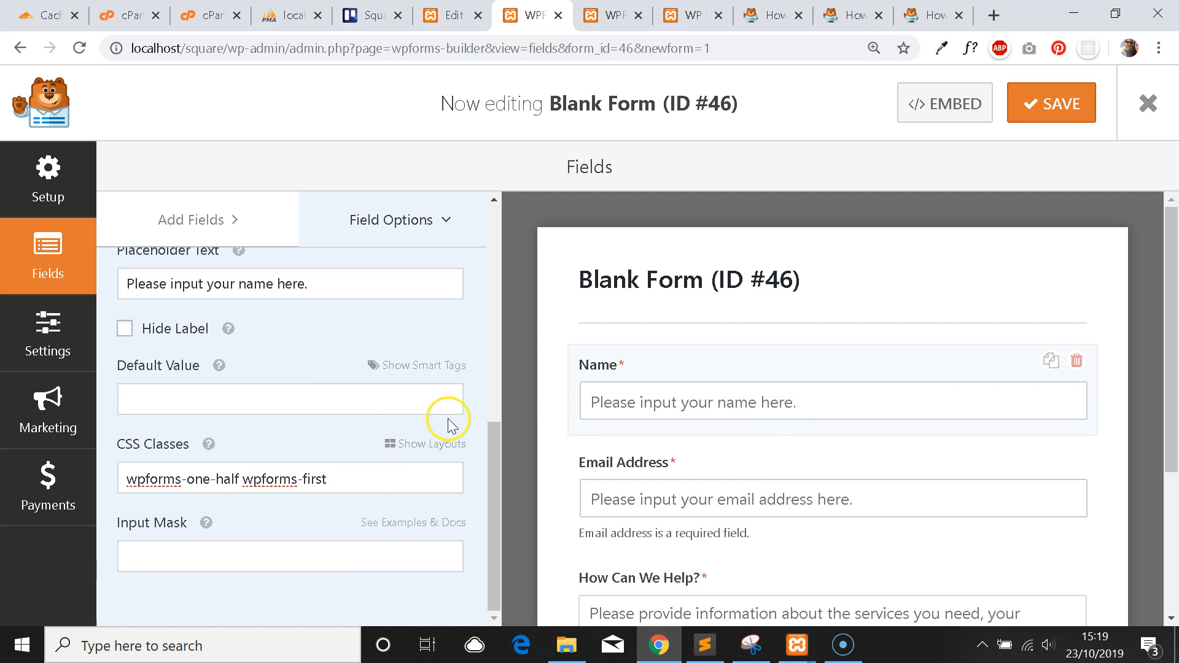
{"action": "left_click", "coordinate": [453, 15]}
Add a .background-blue { background-color: blue; } rule after line 17 of style.css and save the file.
{"action": "left_click", "coordinate": [242, 447]}
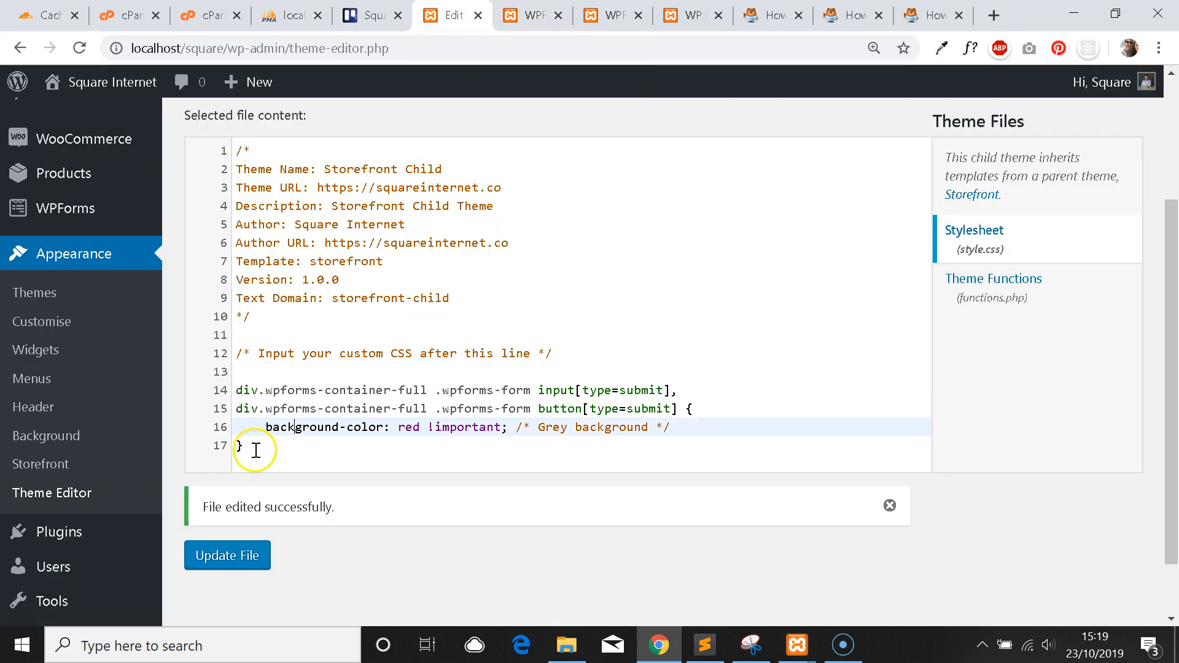
{"action": "key", "text": "Return"}
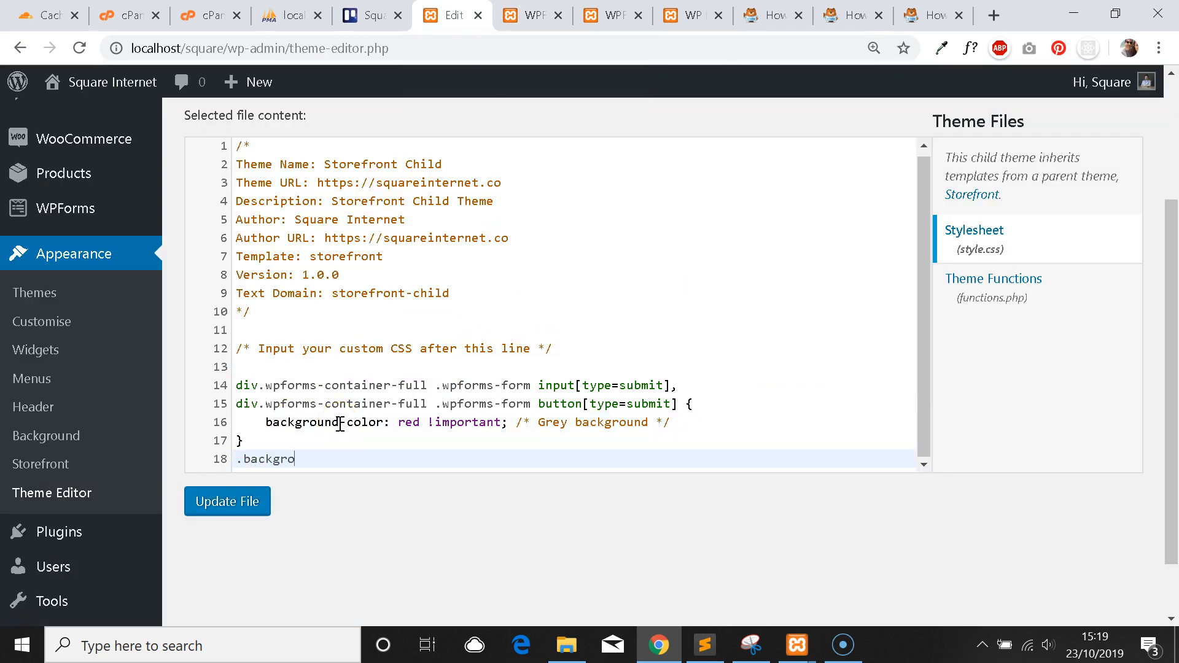
{"action": "type", "text": ".background-blue {"}
{"action": "key", "text": "Return"}
{"action": "type", "text": "background-color: ble"}
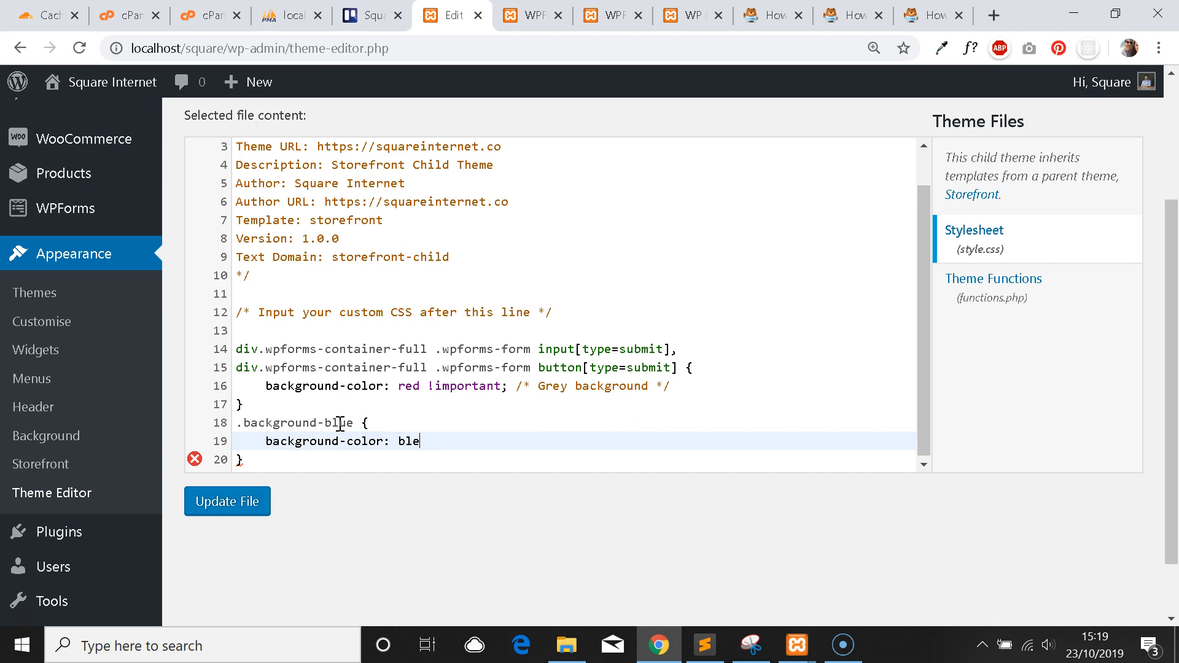
{"action": "key", "text": "BackSpace"}
{"action": "type", "text": "ue"}
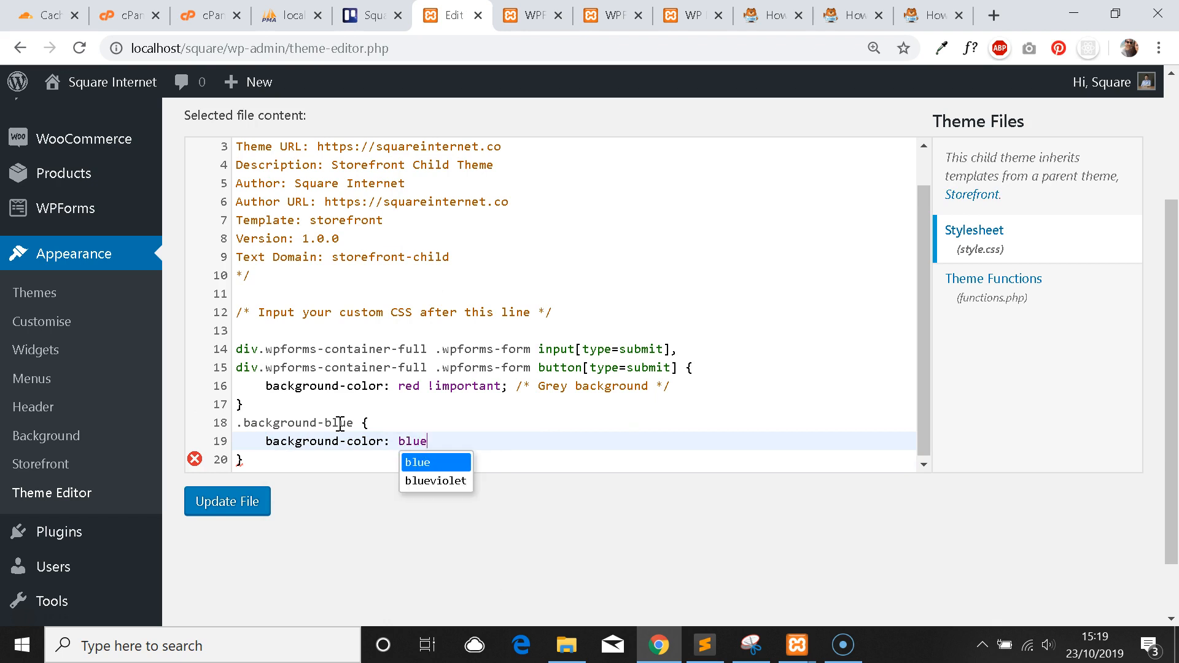
{"action": "type", "text": ";"}
{"action": "left_click", "coordinate": [229, 501]}
{"action": "left_click", "coordinate": [608, 15]}
Save Blank Form (ID #46) with the background-blue class on its Name field.
{"action": "left_click", "coordinate": [531, 16]}
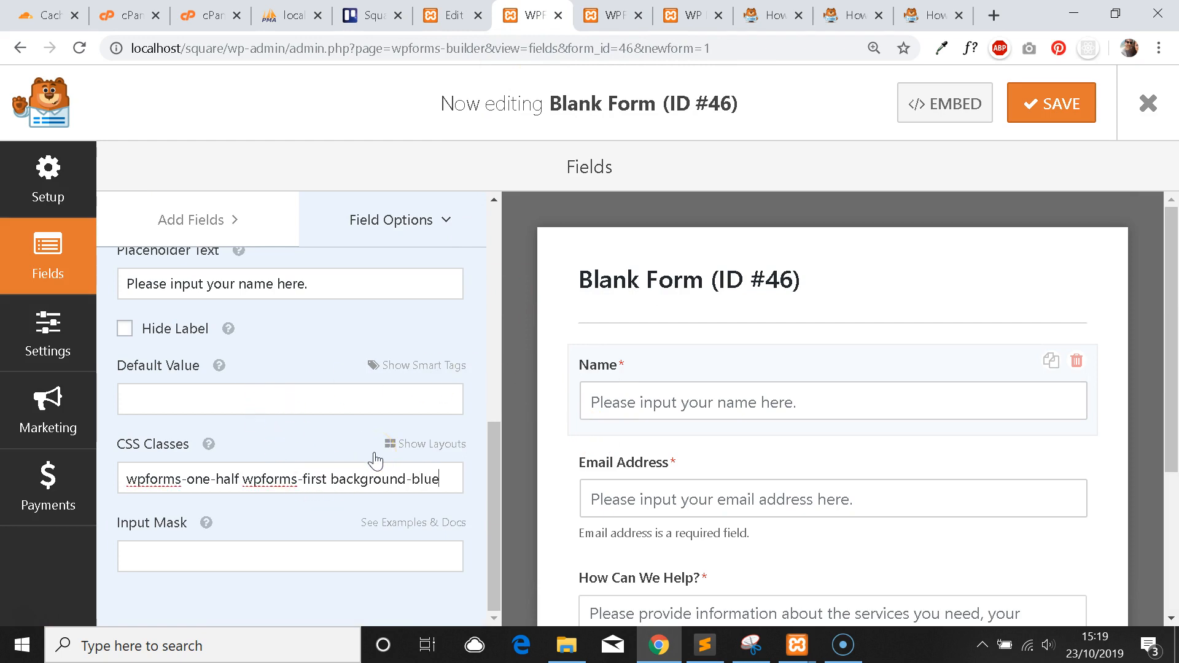
{"action": "left_click", "coordinate": [1057, 103]}
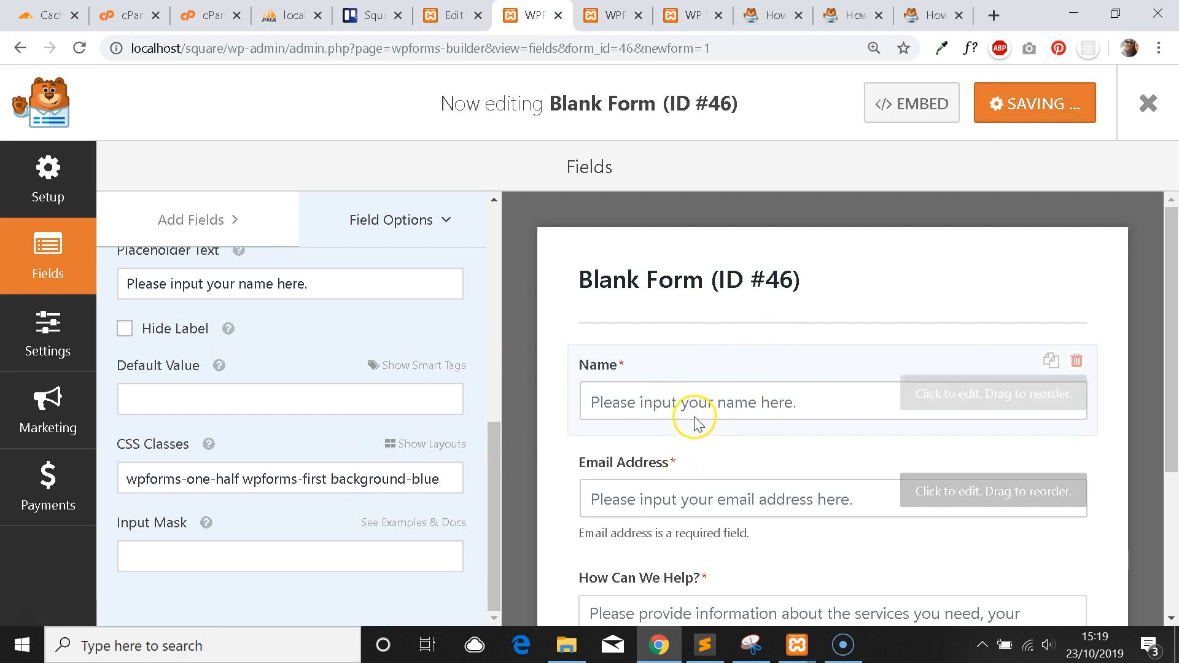
{"action": "left_click", "coordinate": [608, 15]}
Reload the live contact form and check its Name field and red submit button.
{"action": "left_click", "coordinate": [693, 15]}
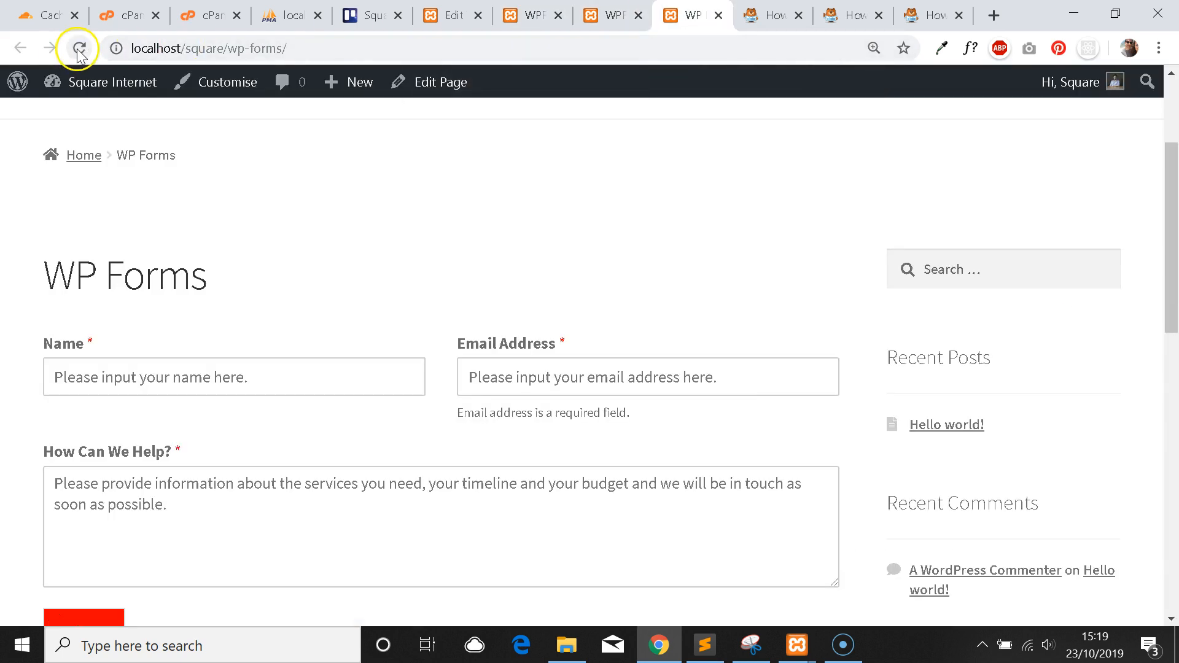
{"action": "left_click", "coordinate": [163, 361]}
{"action": "left_click", "coordinate": [80, 48]}
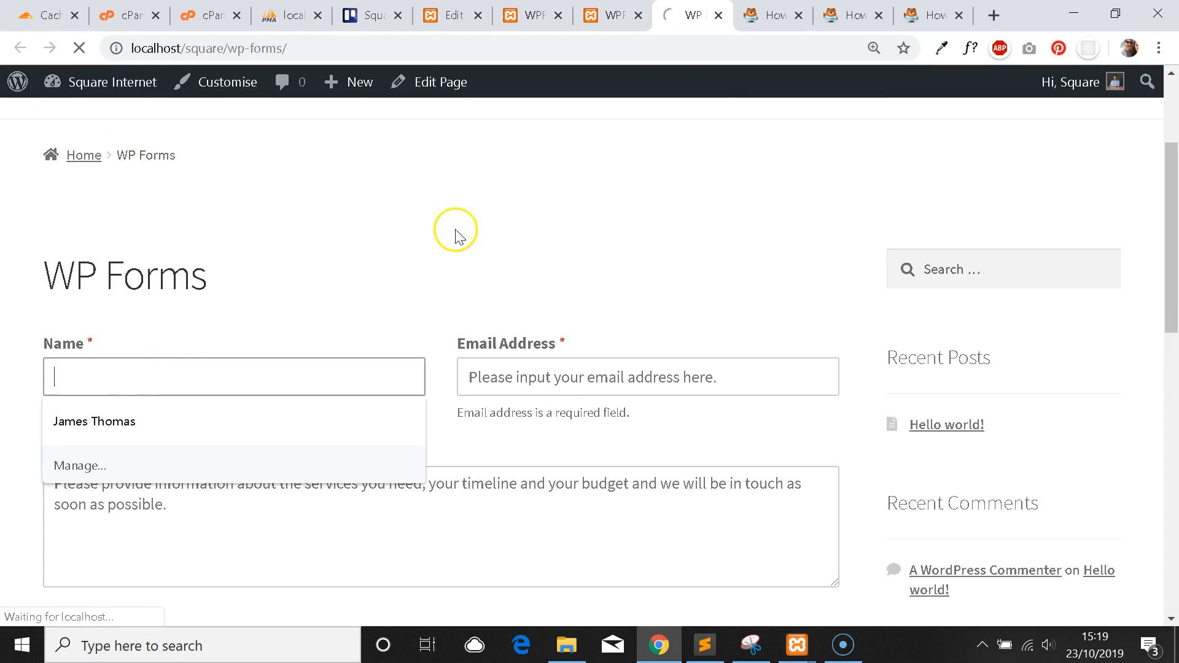
{"action": "left_click", "coordinate": [238, 384]}
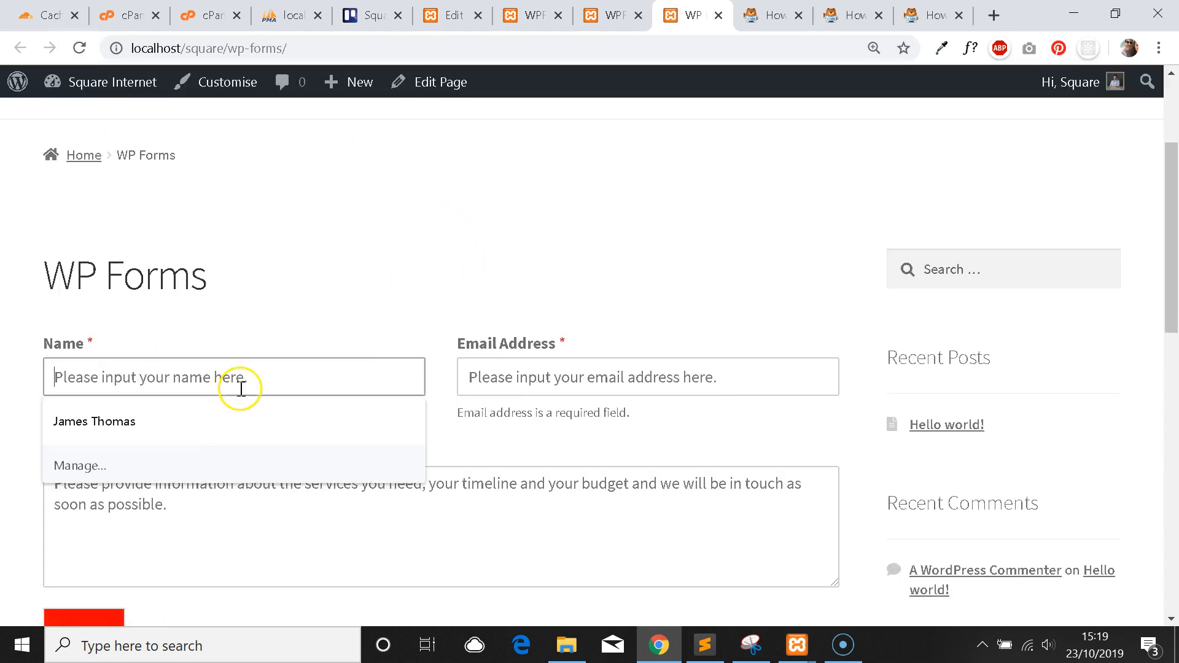
{"action": "left_click", "coordinate": [850, 9]}
Search the submit-button guide for 'text' and step back through the matches.
{"action": "left_click", "coordinate": [934, 15]}
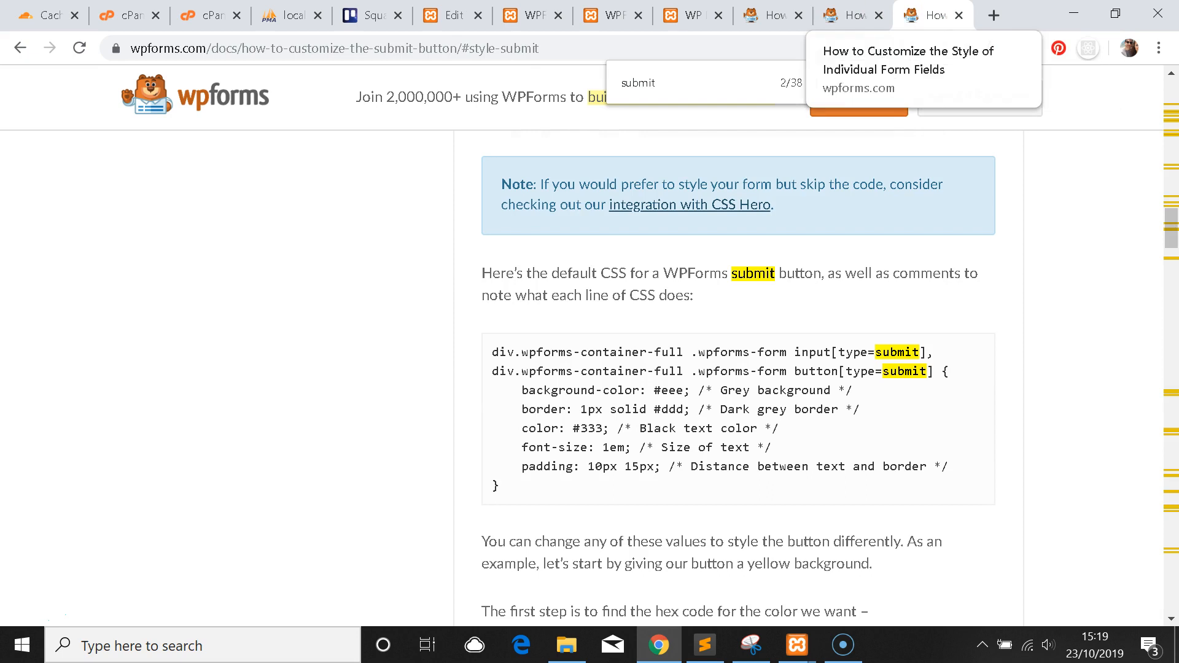
{"action": "scroll", "coordinate": [760, 319], "scroll_direction": "up", "scroll_amount": 3}
{"action": "key", "text": "ctrl+f"}
{"action": "type", "text": "text"}
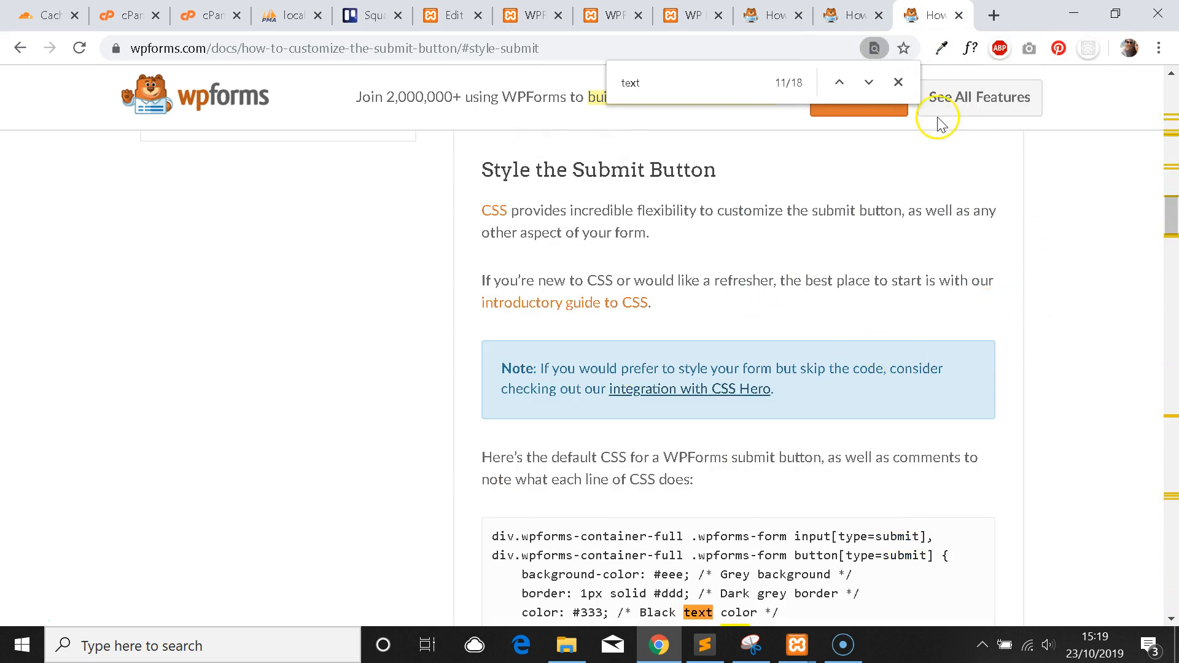
{"action": "left_click", "coordinate": [840, 81]}
{"action": "left_click", "coordinate": [840, 82]}
{"action": "left_click", "coordinate": [840, 81]}
{"action": "left_click", "coordinate": [840, 82]}
{"action": "left_click", "coordinate": [840, 82]}
{"action": "left_click", "coordinate": [840, 82]}
Scroll down the guide and search for 'single' to find single line text styling.
{"action": "scroll", "coordinate": [798, 295], "scroll_direction": "down", "scroll_amount": 10}
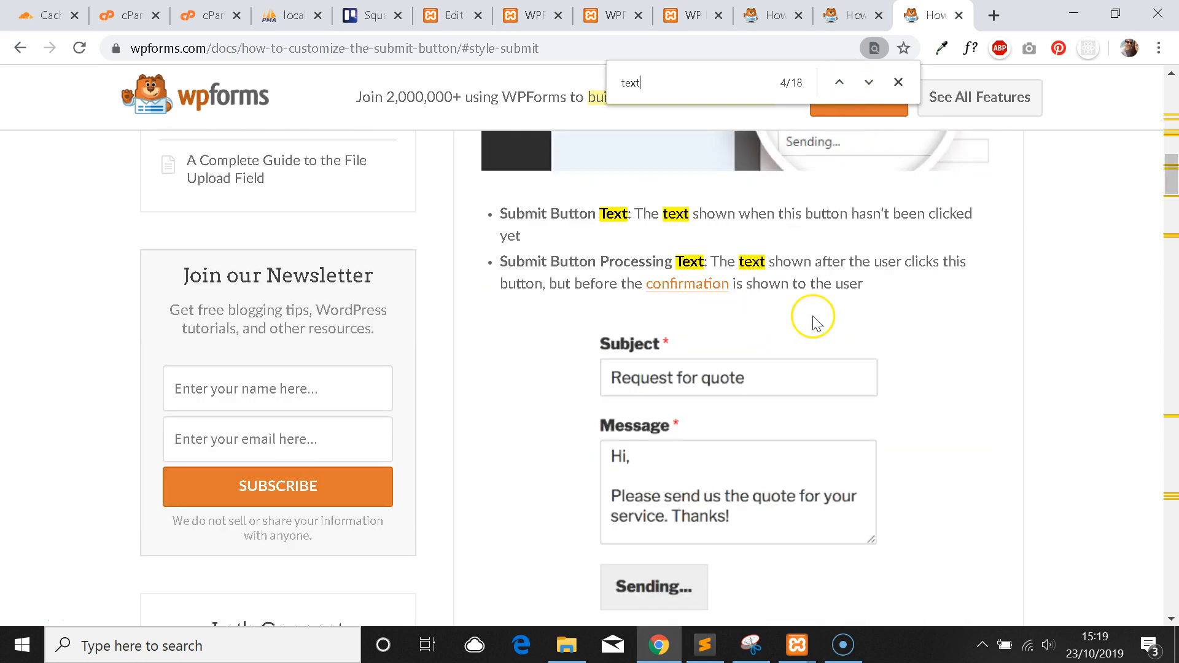
{"action": "scroll", "coordinate": [808, 309], "scroll_direction": "down", "scroll_amount": 20}
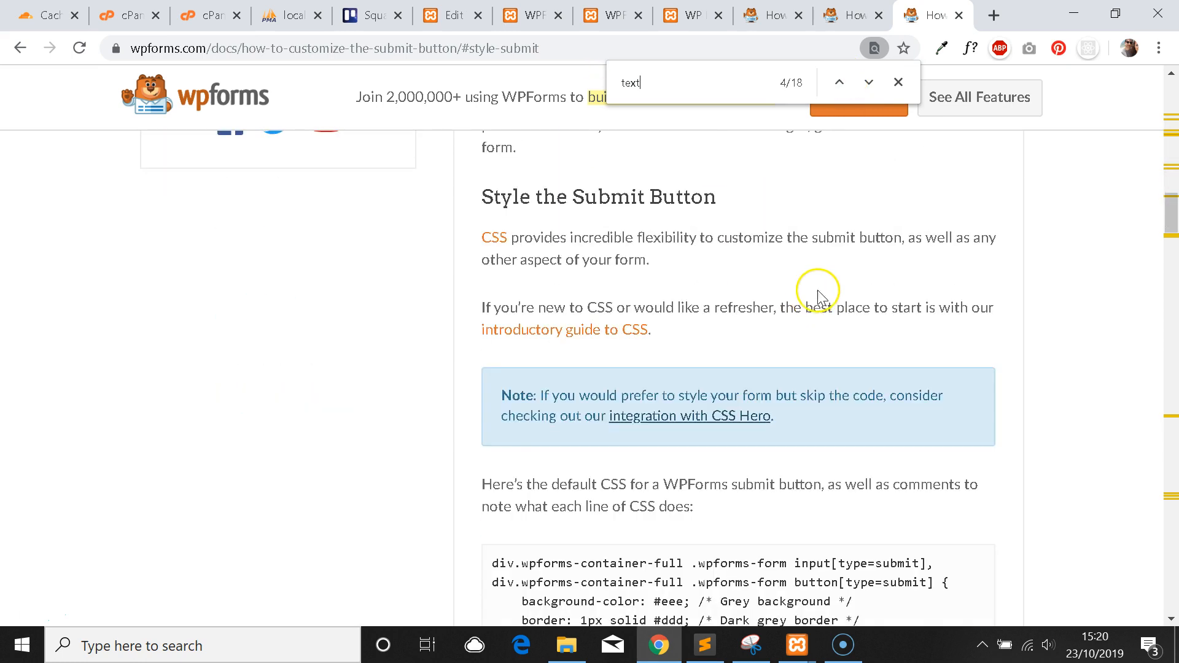
{"action": "scroll", "coordinate": [818, 291], "scroll_direction": "down", "scroll_amount": 20}
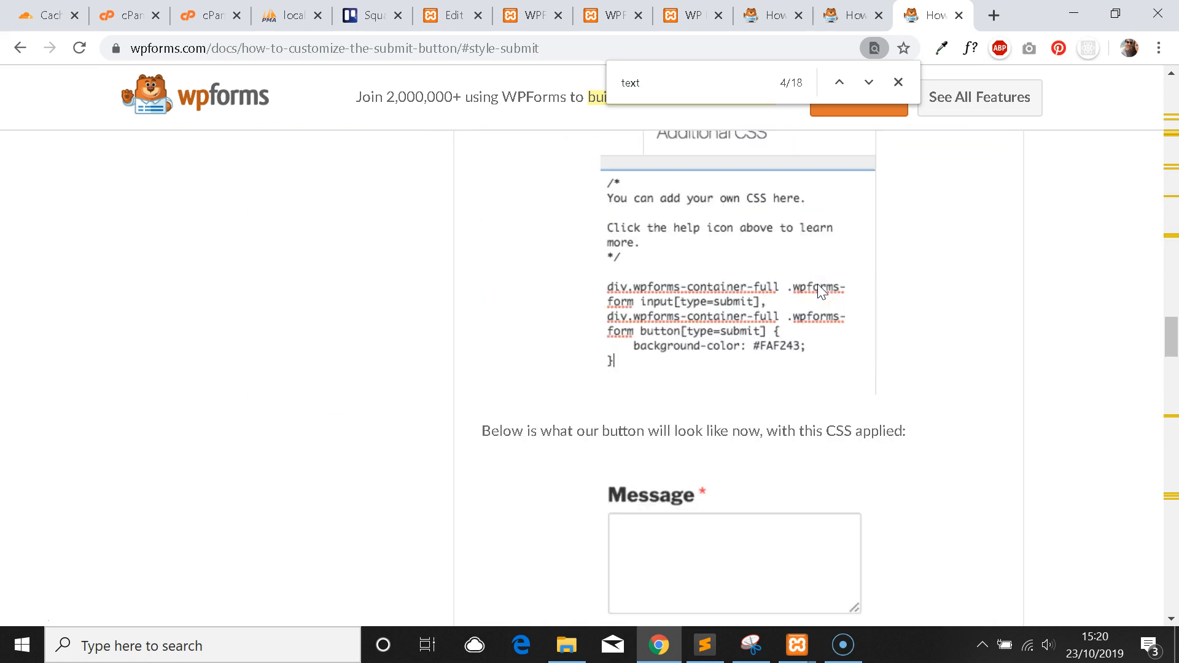
{"action": "scroll", "coordinate": [818, 284], "scroll_direction": "down", "scroll_amount": 6}
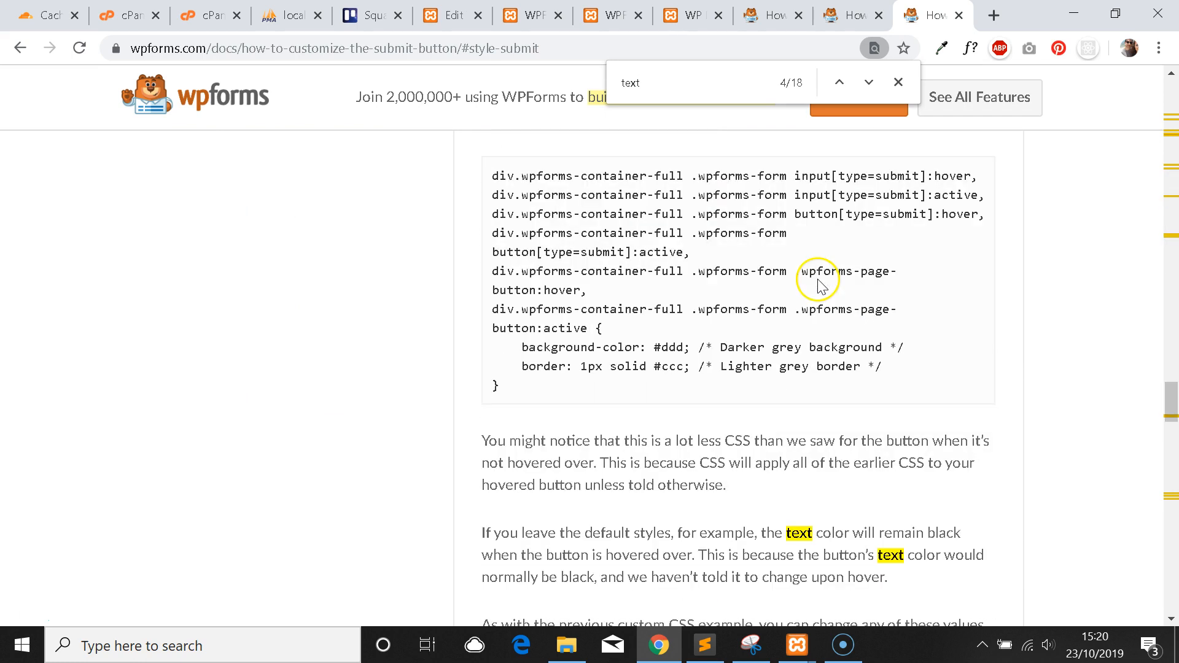
{"action": "left_click_drag", "start_coordinate": [661, 80], "coordinate": [512, 75]}
{"action": "type", "text": "single line"}
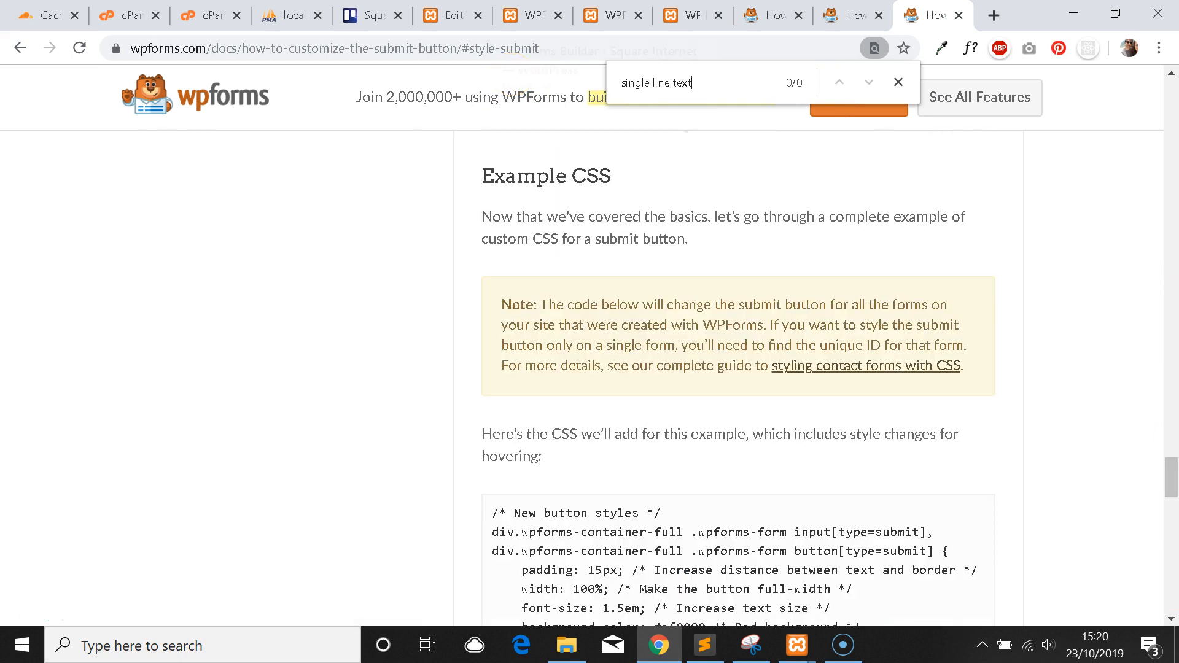
{"action": "left_click", "coordinate": [531, 15]}
{"action": "left_click", "coordinate": [451, 15]}
Add !important to the background-blue colour on line 19 and save style.css.
{"action": "left_click", "coordinate": [405, 441]}
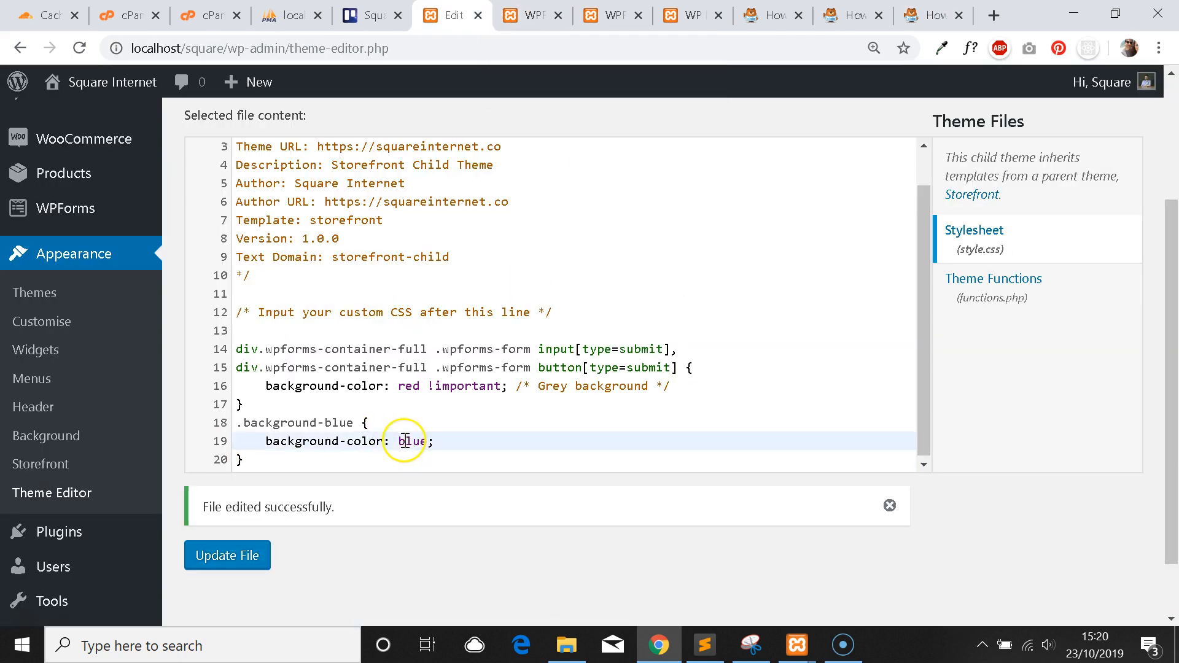
{"action": "type", "text": "!"}
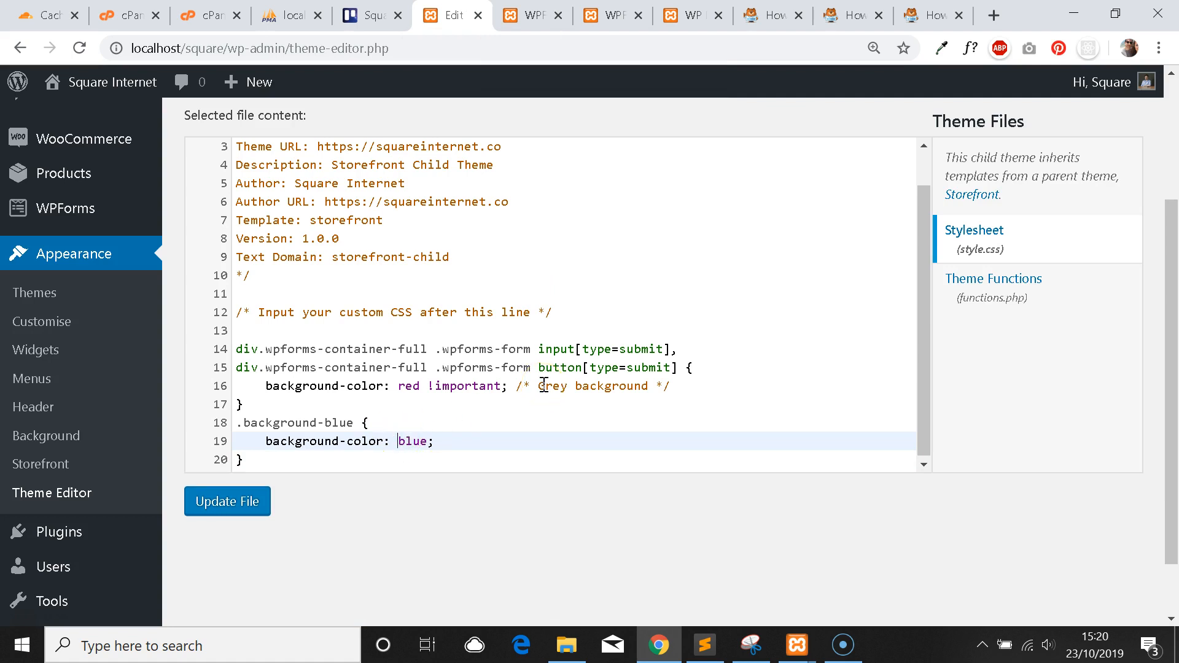
{"action": "type", "text": " !important"}
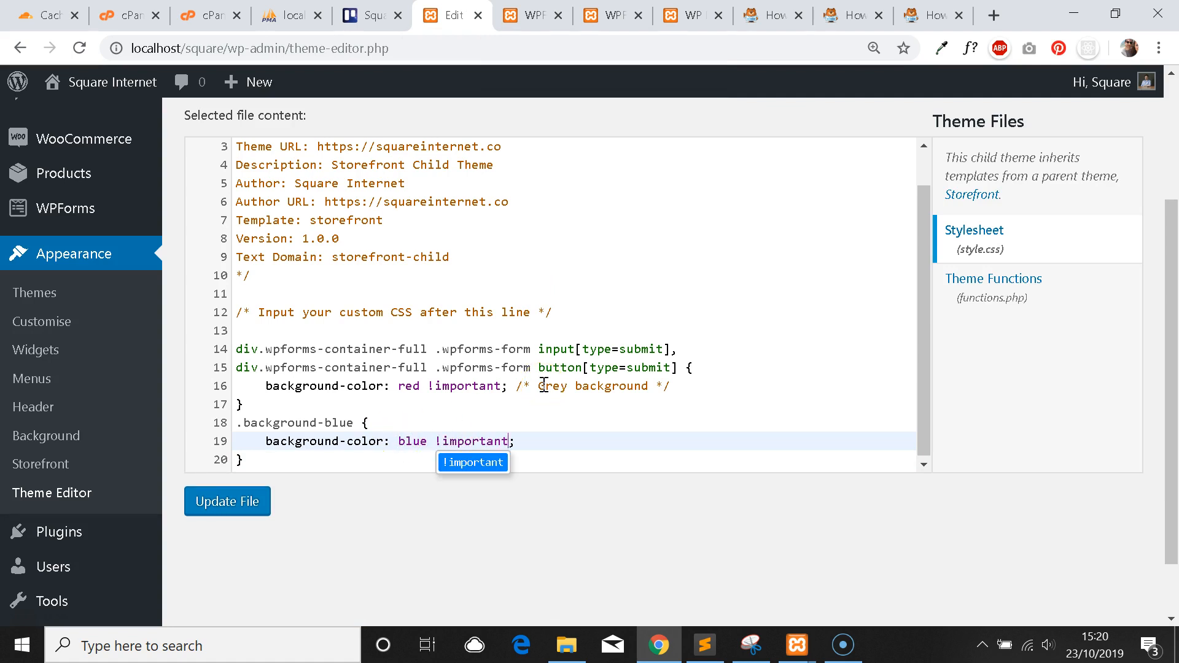
{"action": "left_click", "coordinate": [242, 491]}
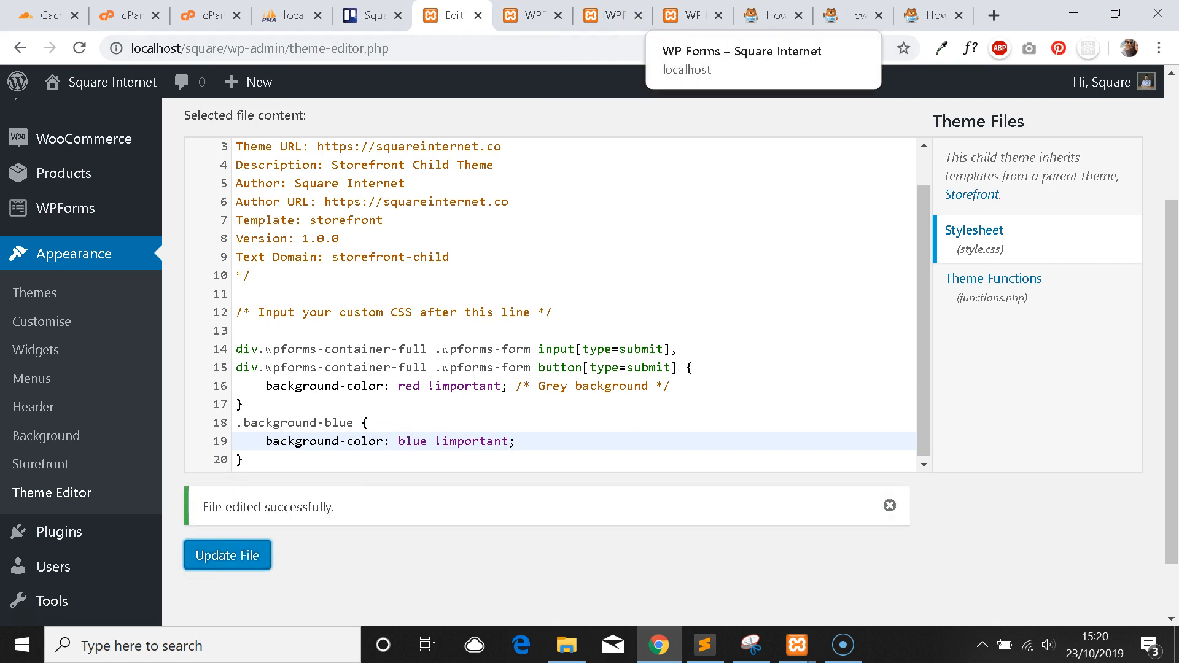
Reload the live form and scroll to confirm the Name field's blue background.
{"action": "left_click", "coordinate": [691, 15]}
{"action": "left_click", "coordinate": [79, 48]}
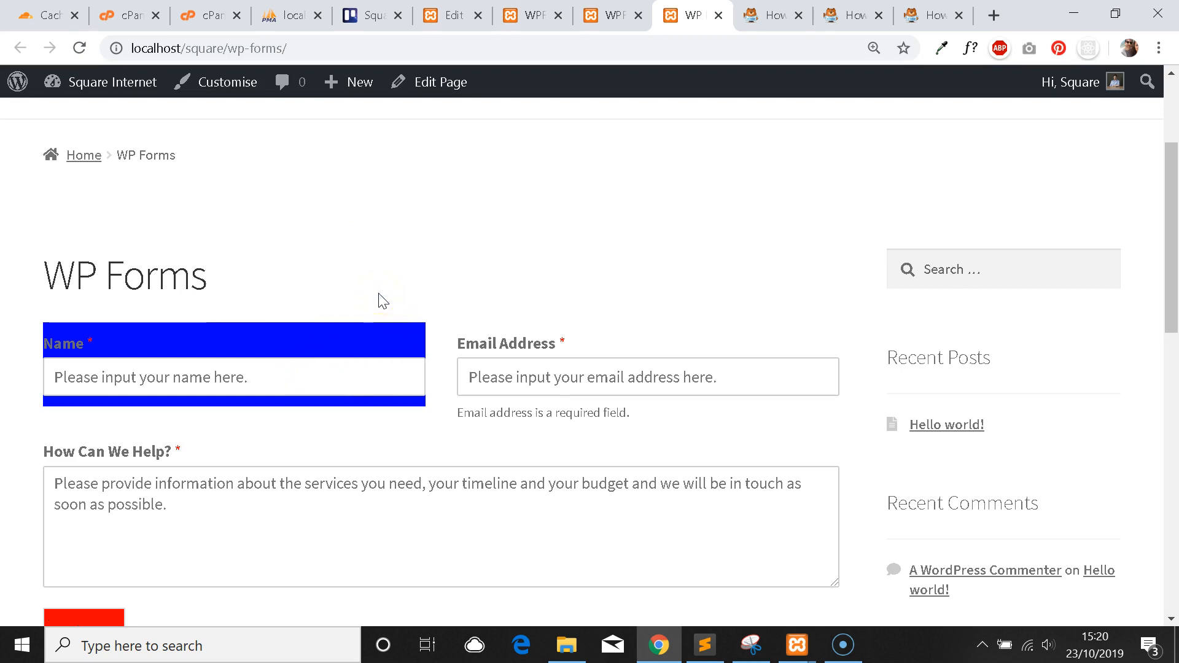
{"action": "scroll", "coordinate": [344, 291], "scroll_direction": "up", "scroll_amount": 3}
{"action": "scroll", "coordinate": [362, 304], "scroll_direction": "down", "scroll_amount": 9}
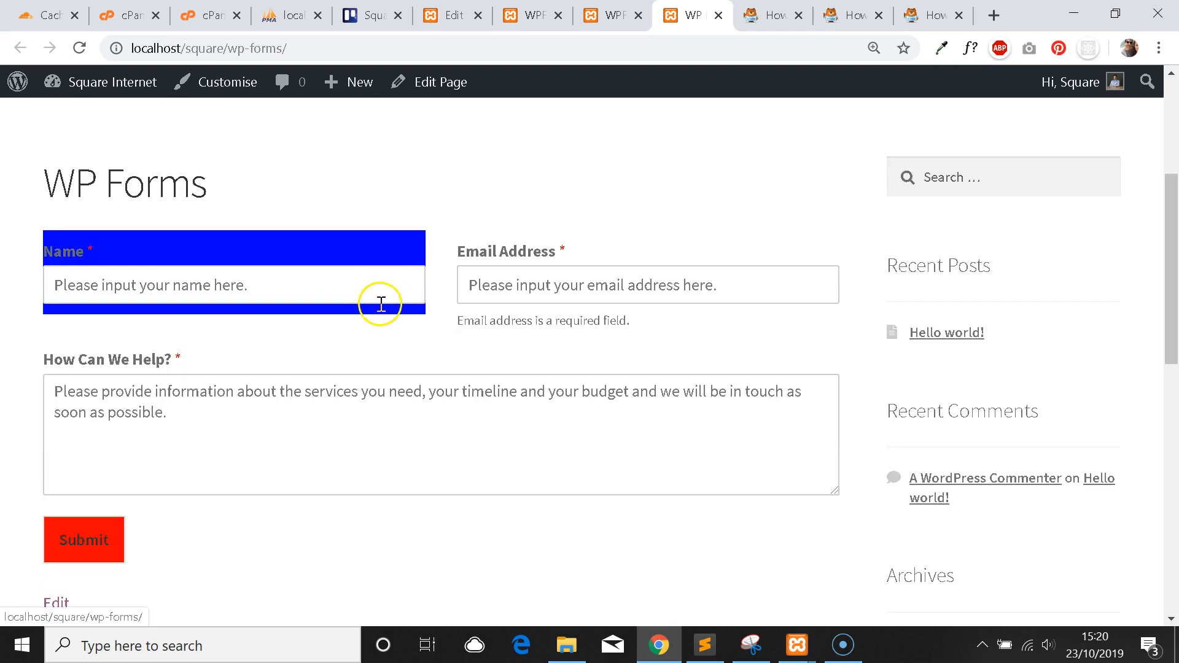
{"action": "scroll", "coordinate": [374, 320], "scroll_direction": "up", "scroll_amount": 9}
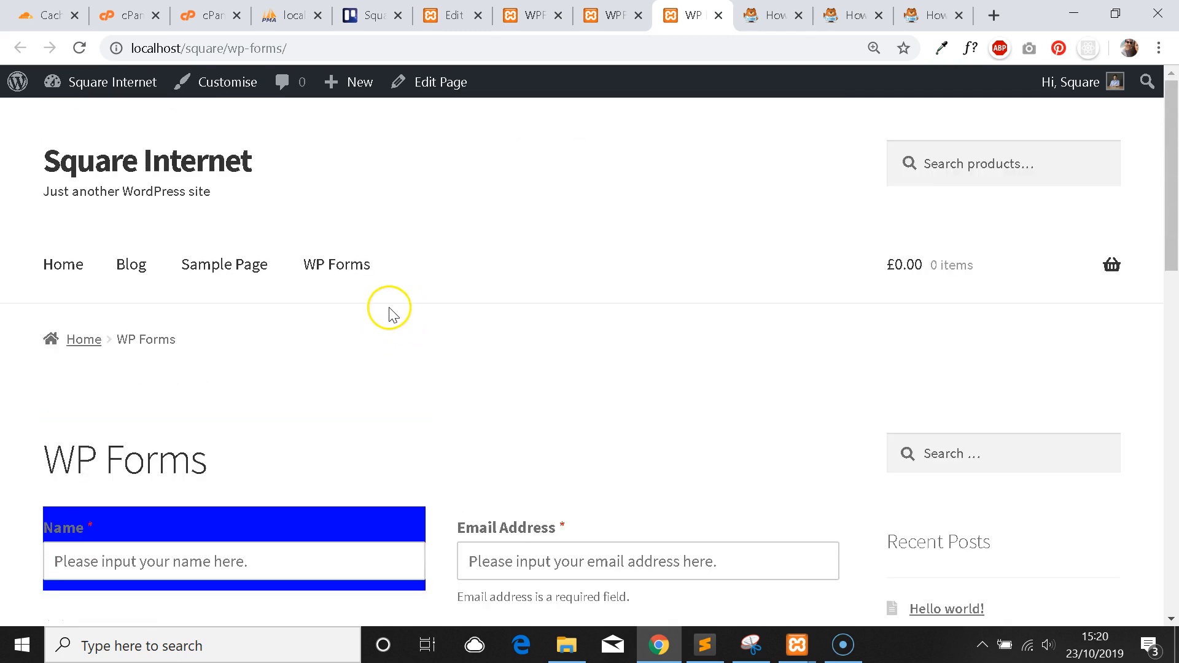
{"action": "scroll", "coordinate": [399, 319], "scroll_direction": "down", "scroll_amount": 3}
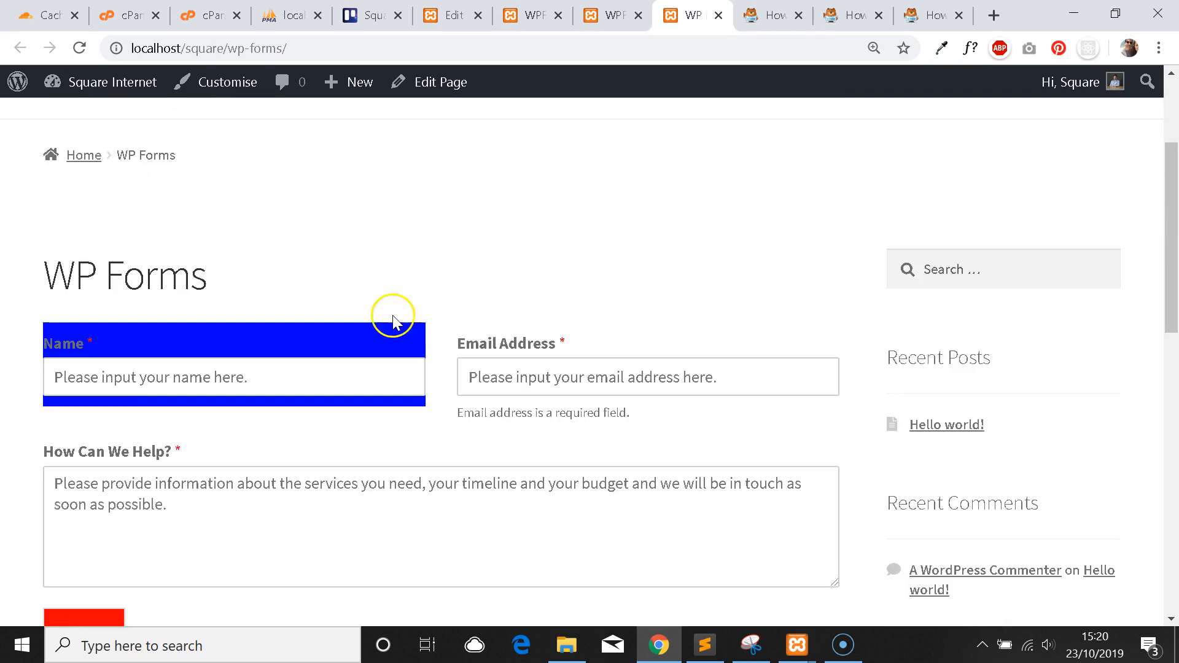
{"action": "scroll", "coordinate": [342, 335], "scroll_direction": "down", "scroll_amount": 2}
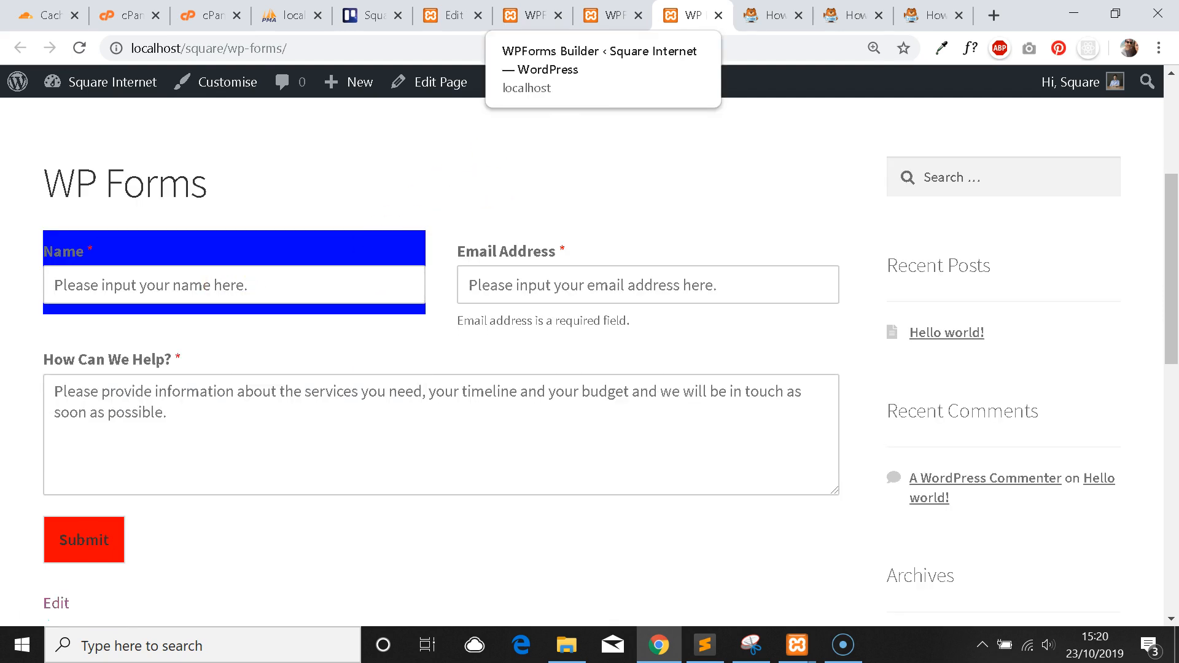
{"action": "left_click", "coordinate": [530, 15]}
Check the CSS Classes of the Name field (background-blue) and the Email Address field.
{"action": "left_click", "coordinate": [392, 479]}
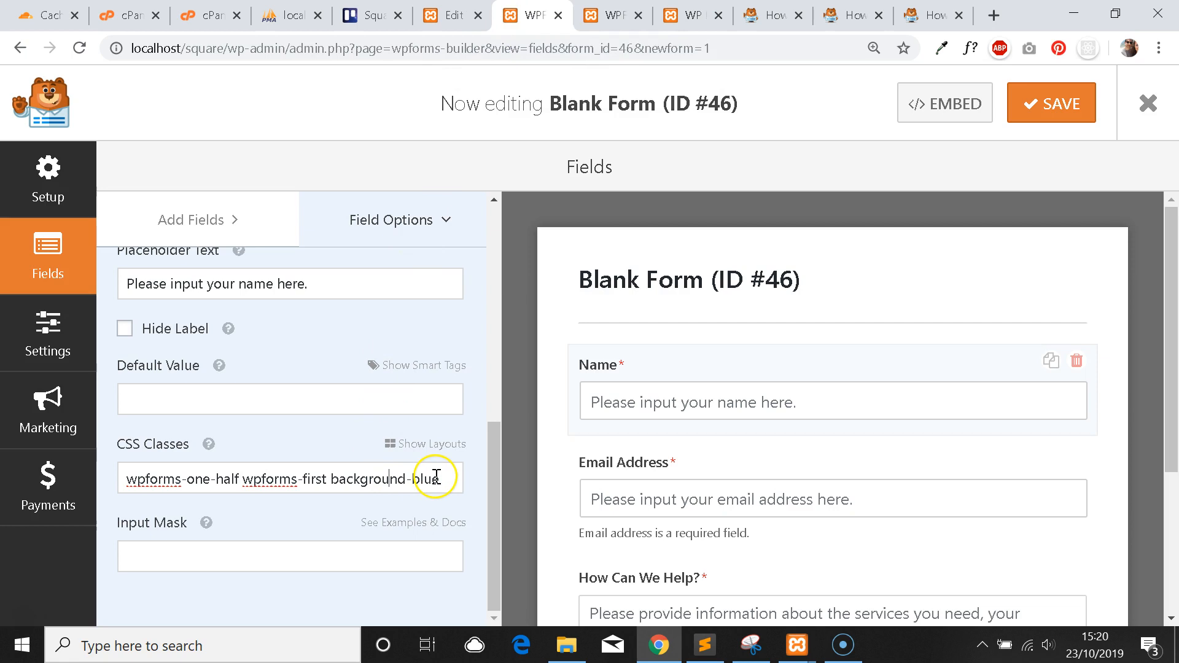
{"action": "left_click_drag", "start_coordinate": [446, 479], "coordinate": [330, 479]}
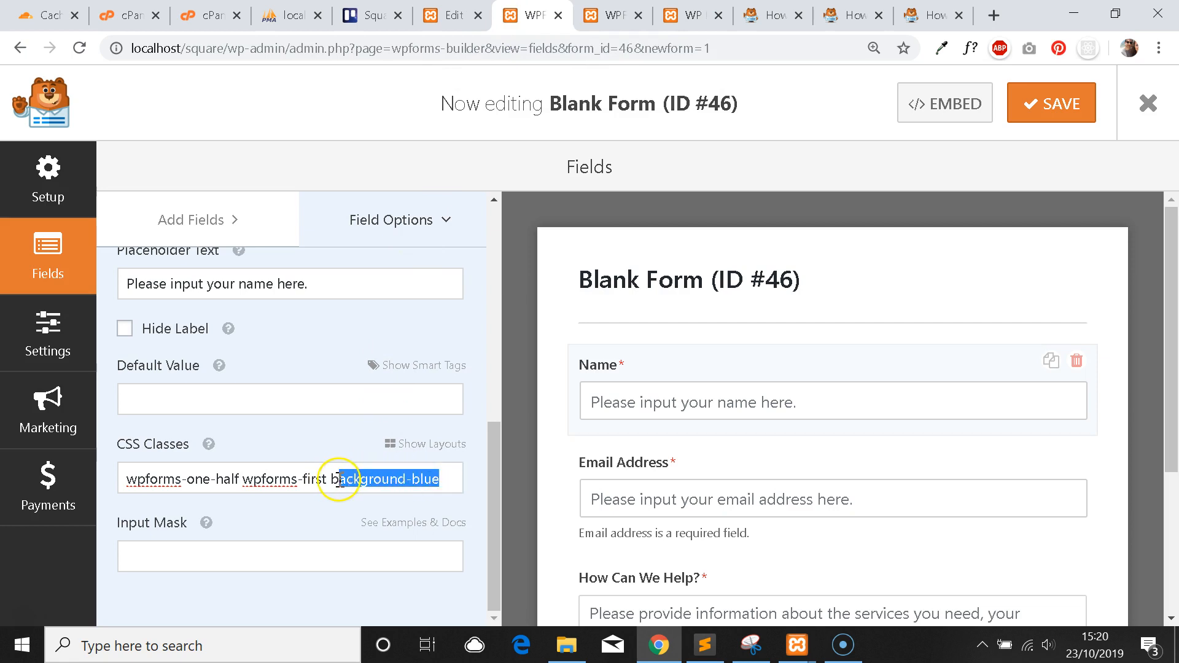
{"action": "scroll", "coordinate": [679, 374], "scroll_direction": "down", "scroll_amount": 2}
{"action": "left_click", "coordinate": [721, 410]}
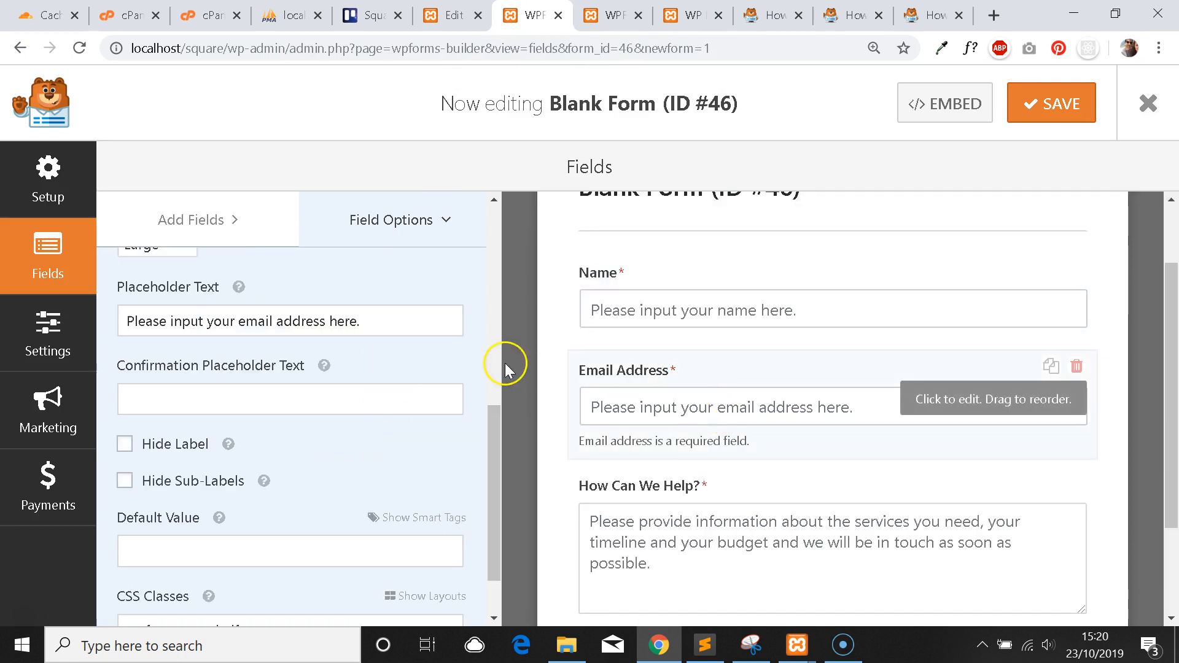
{"action": "scroll", "coordinate": [429, 352], "scroll_direction": "up", "scroll_amount": 4}
{"action": "scroll", "coordinate": [431, 361], "scroll_direction": "down", "scroll_amount": 5}
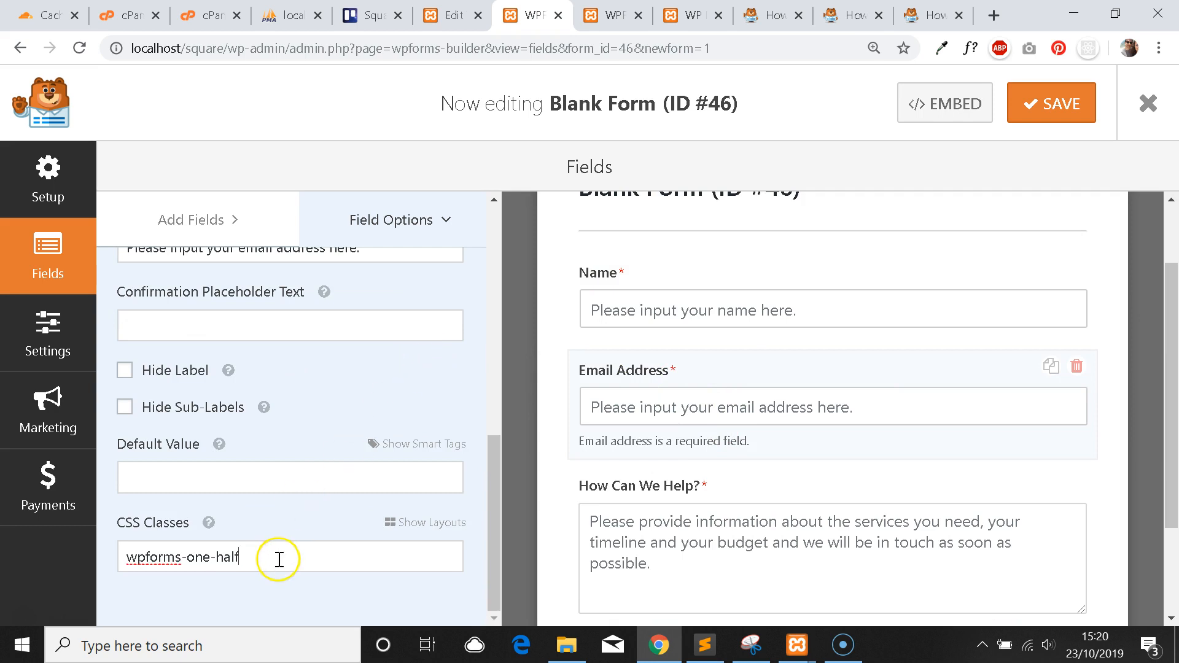
{"action": "left_click", "coordinate": [758, 308]}
Bring up the individual form field styling guide at its Paragraph Text Field CSS section.
{"action": "left_click", "coordinate": [611, 16]}
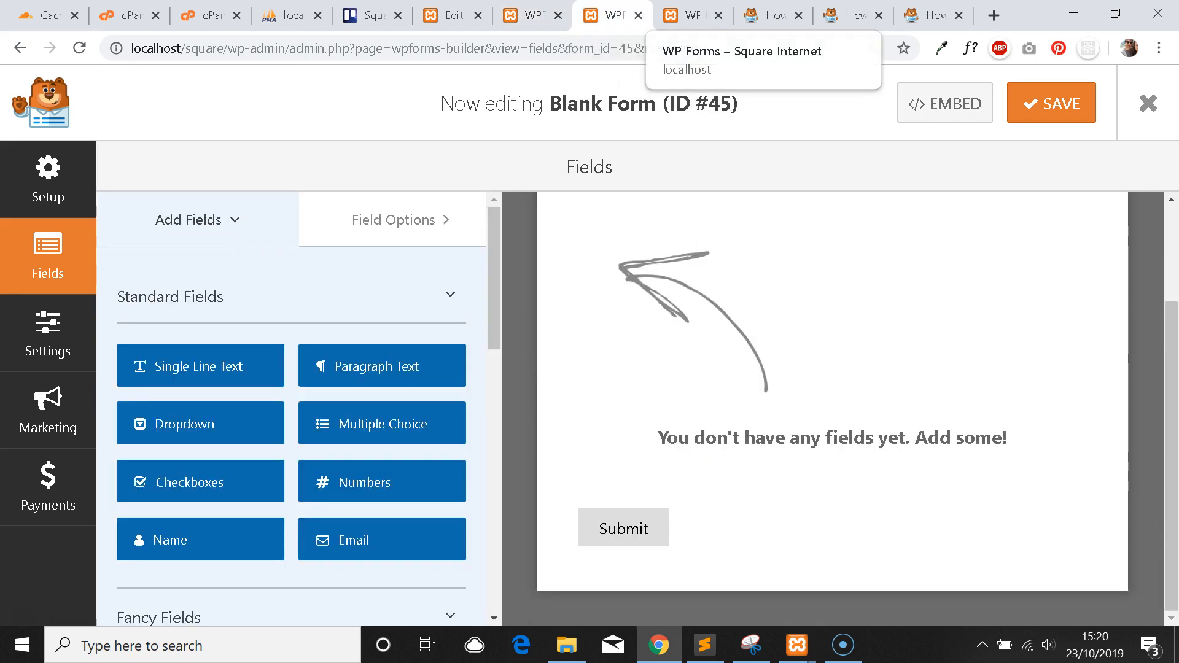
{"action": "left_click", "coordinate": [693, 15]}
{"action": "left_click", "coordinate": [854, 15]}
{"action": "scroll", "coordinate": [864, 314], "scroll_direction": "up", "scroll_amount": 10}
{"action": "scroll", "coordinate": [864, 313], "scroll_direction": "up", "scroll_amount": 15}
{"action": "scroll", "coordinate": [900, 408], "scroll_direction": "up", "scroll_amount": 15}
{"action": "left_click_drag", "start_coordinate": [1170, 560], "coordinate": [1132, 221]}
{"action": "scroll", "coordinate": [684, 334], "scroll_direction": "down", "scroll_amount": 4}
Select the Paragraph Text padding and clear CSS code in the field styling guide.
{"action": "scroll", "coordinate": [644, 337], "scroll_direction": "up", "scroll_amount": 7}
{"action": "scroll", "coordinate": [635, 335], "scroll_direction": "down", "scroll_amount": 6}
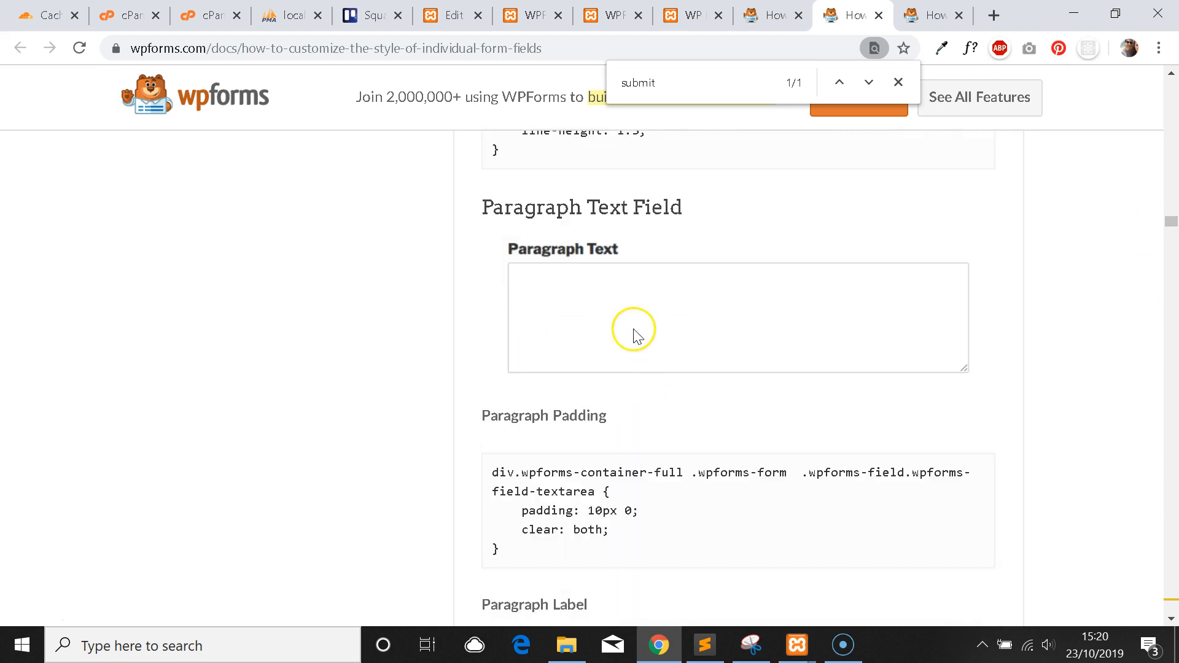
{"action": "scroll", "coordinate": [563, 455], "scroll_direction": "down", "scroll_amount": 2}
{"action": "scroll", "coordinate": [593, 236], "scroll_direction": "up", "scroll_amount": 2}
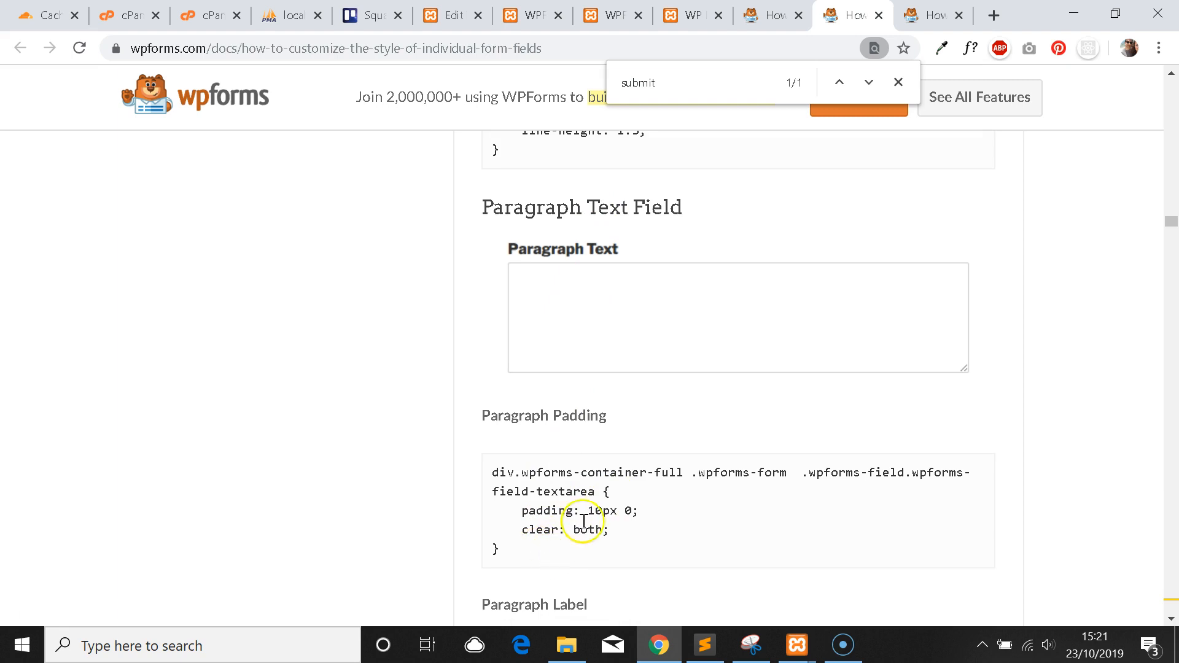
{"action": "left_click_drag", "start_coordinate": [532, 550], "coordinate": [489, 473]}
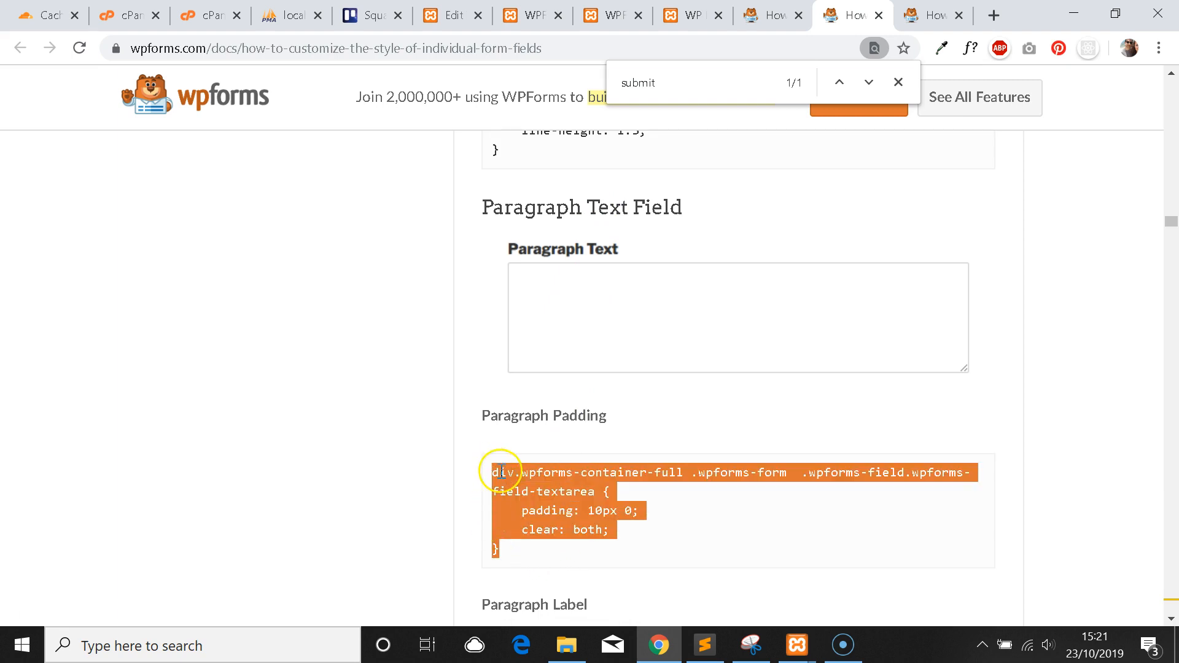
{"action": "left_click", "coordinate": [520, 510]}
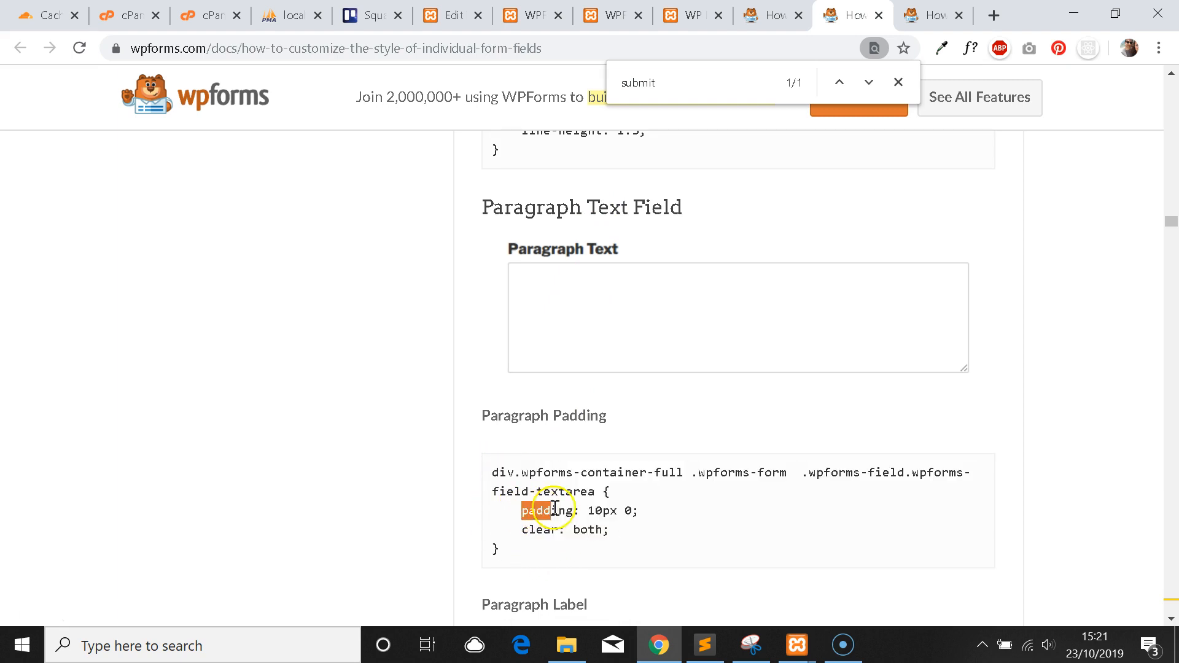
{"action": "left_click_drag", "start_coordinate": [647, 520], "coordinate": [653, 534]}
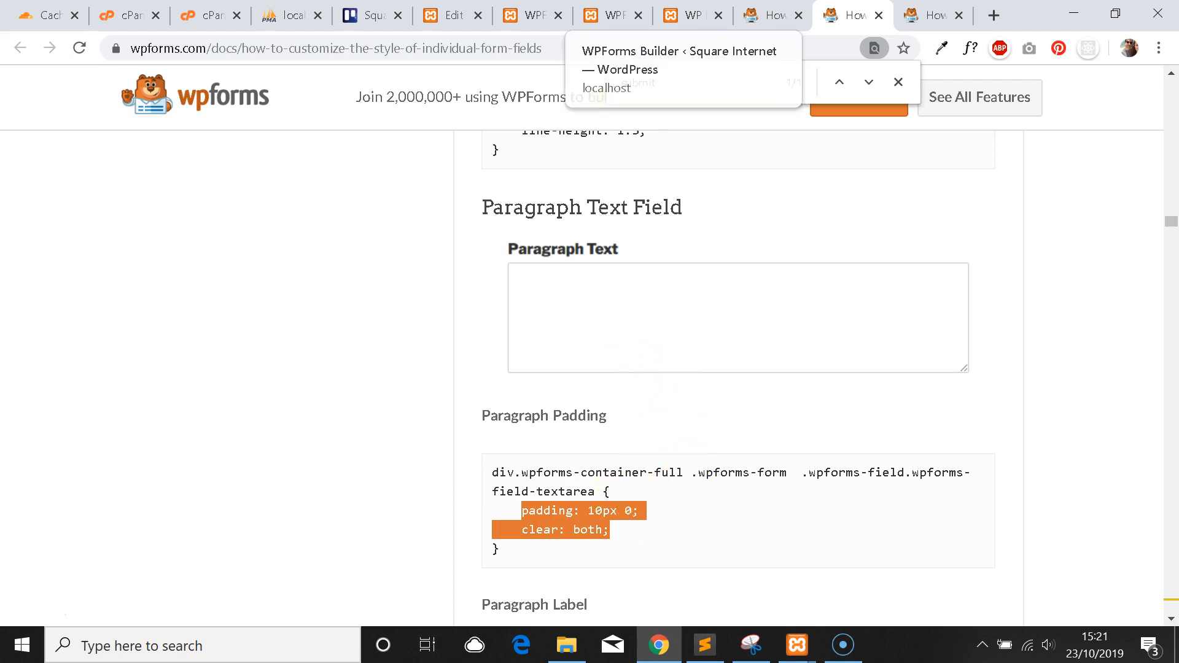
Scroll through the guide's per-field CSS selectors, highlighting one code line.
{"action": "scroll", "coordinate": [842, 291], "scroll_direction": "up", "scroll_amount": 4}
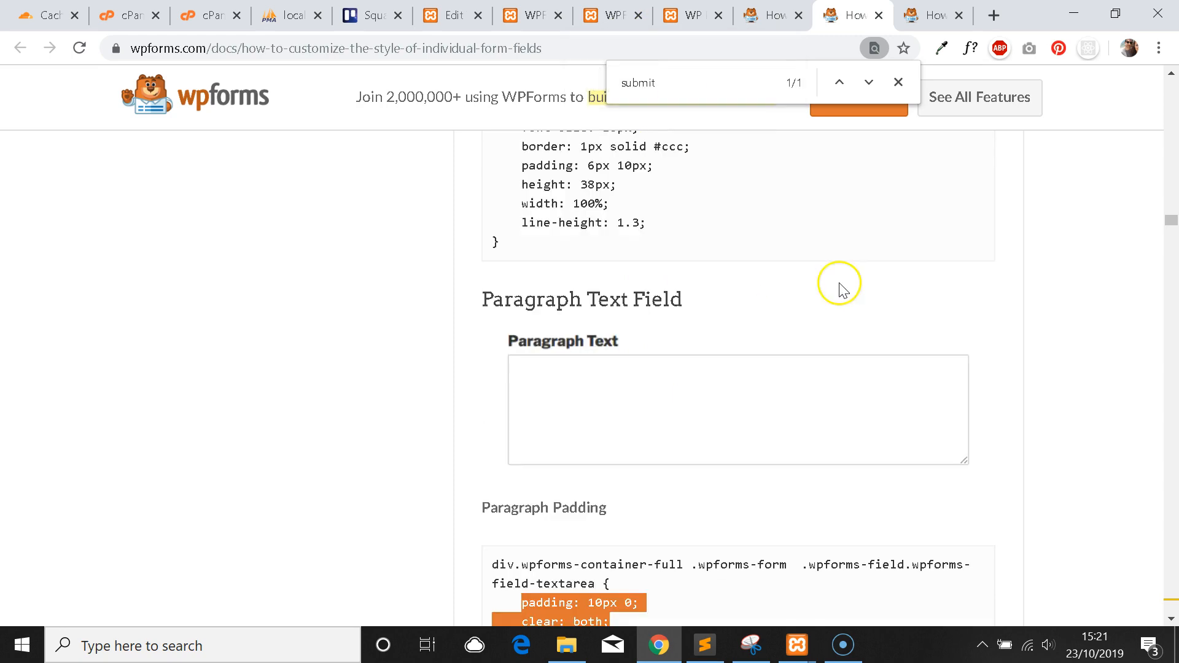
{"action": "left_click_drag", "start_coordinate": [1172, 221], "coordinate": [1166, 127]}
{"action": "scroll", "coordinate": [1042, 237], "scroll_direction": "up", "scroll_amount": 3}
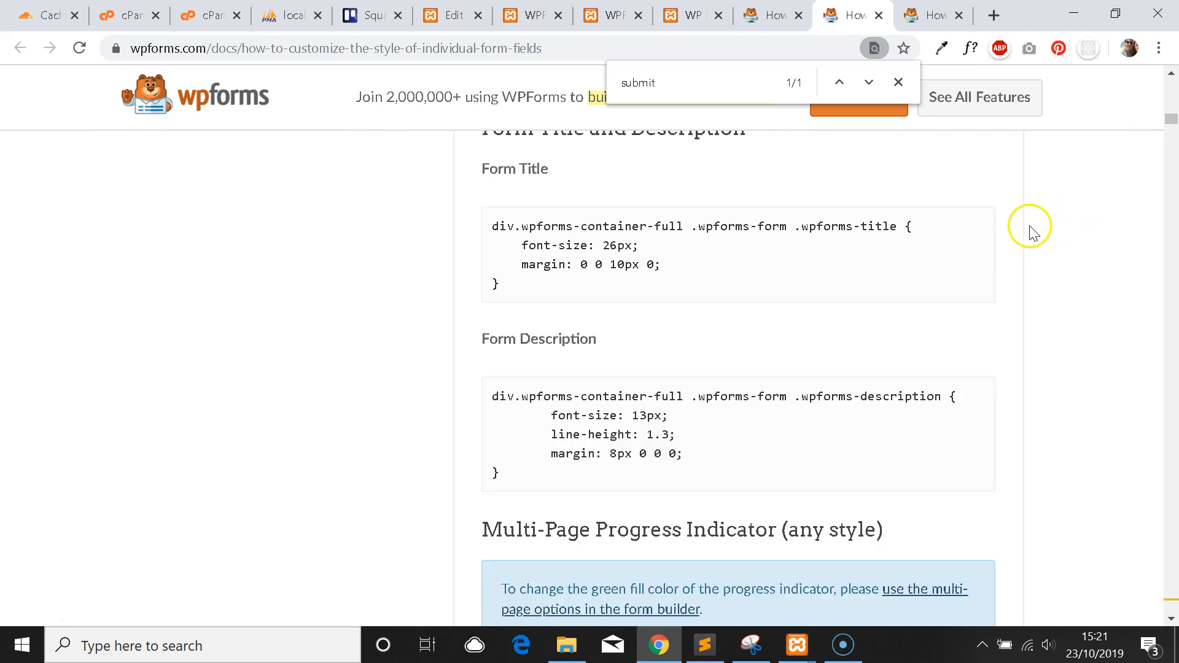
{"action": "scroll", "coordinate": [1032, 231], "scroll_direction": "up", "scroll_amount": 20}
{"action": "scroll", "coordinate": [925, 260], "scroll_direction": "up", "scroll_amount": 12}
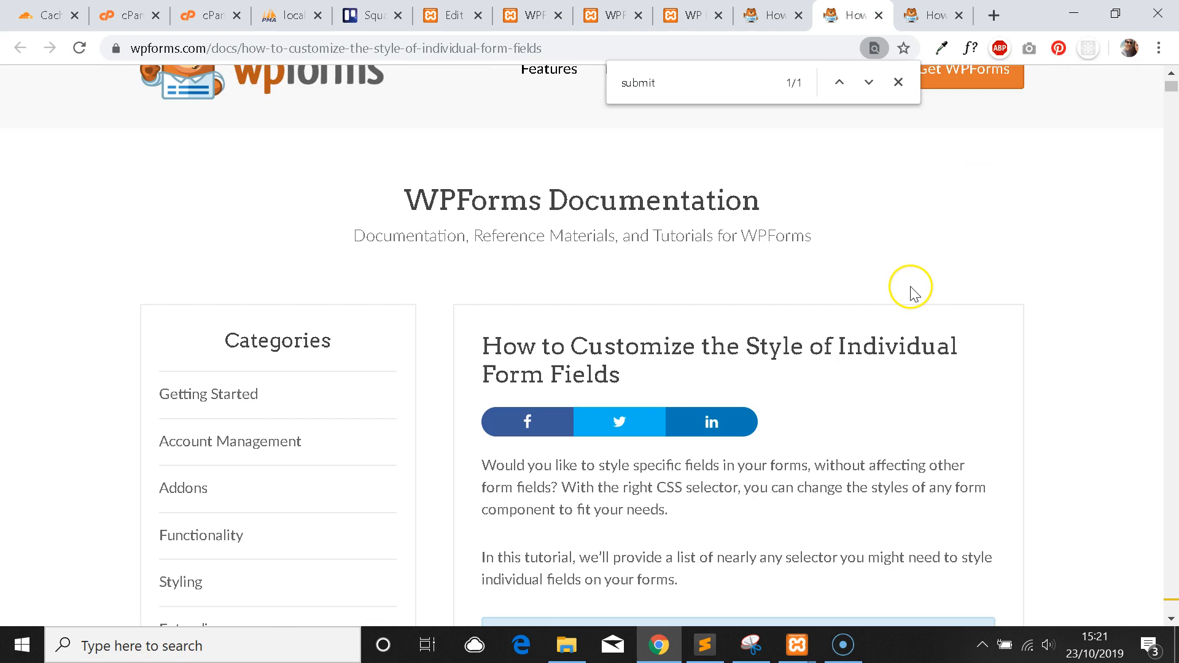
{"action": "scroll", "coordinate": [911, 291], "scroll_direction": "down", "scroll_amount": 20}
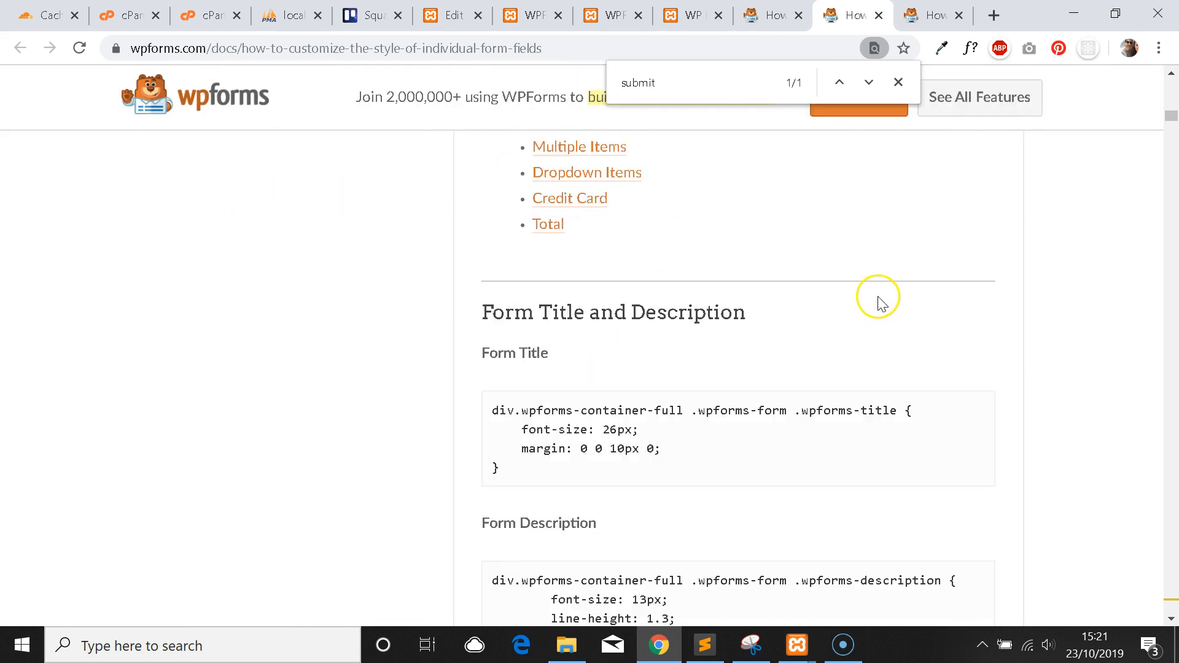
{"action": "scroll", "coordinate": [725, 412], "scroll_direction": "down", "scroll_amount": 10}
{"action": "scroll", "coordinate": [715, 393], "scroll_direction": "down", "scroll_amount": 5}
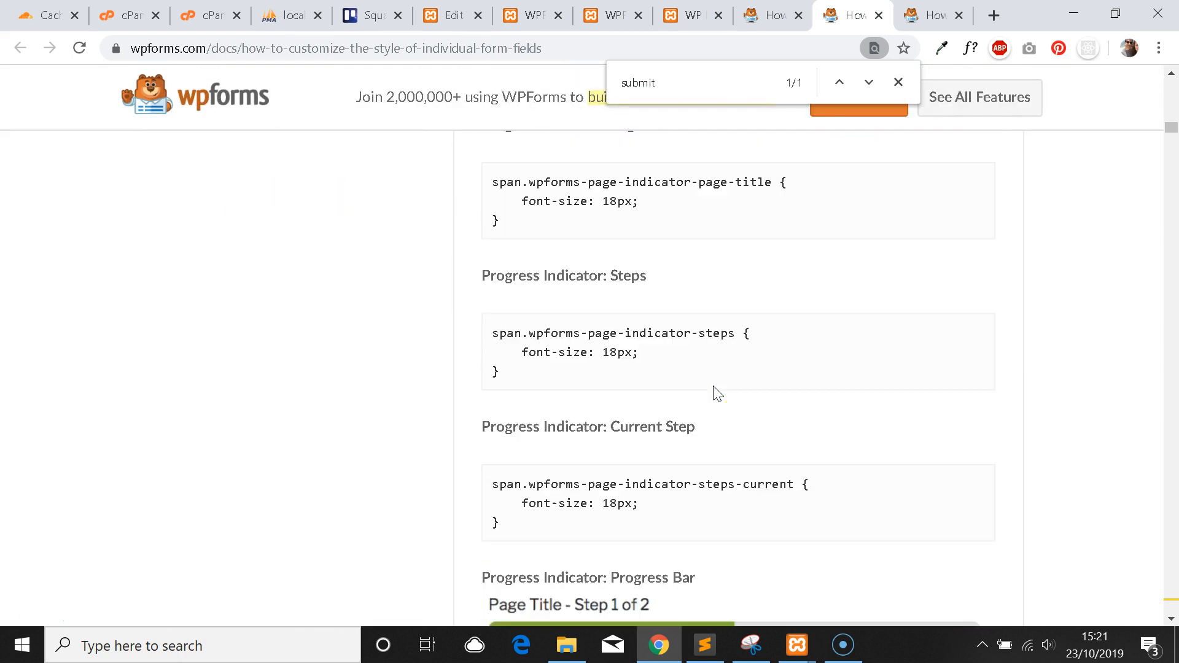
{"action": "left_click_drag", "start_coordinate": [499, 391], "coordinate": [632, 392]}
{"action": "left_click", "coordinate": [663, 387]}
Select the Progress Bar (fill only) selector code block.
{"action": "scroll", "coordinate": [658, 400], "scroll_direction": "down", "scroll_amount": 7}
{"action": "scroll", "coordinate": [657, 400], "scroll_direction": "down", "scroll_amount": 2}
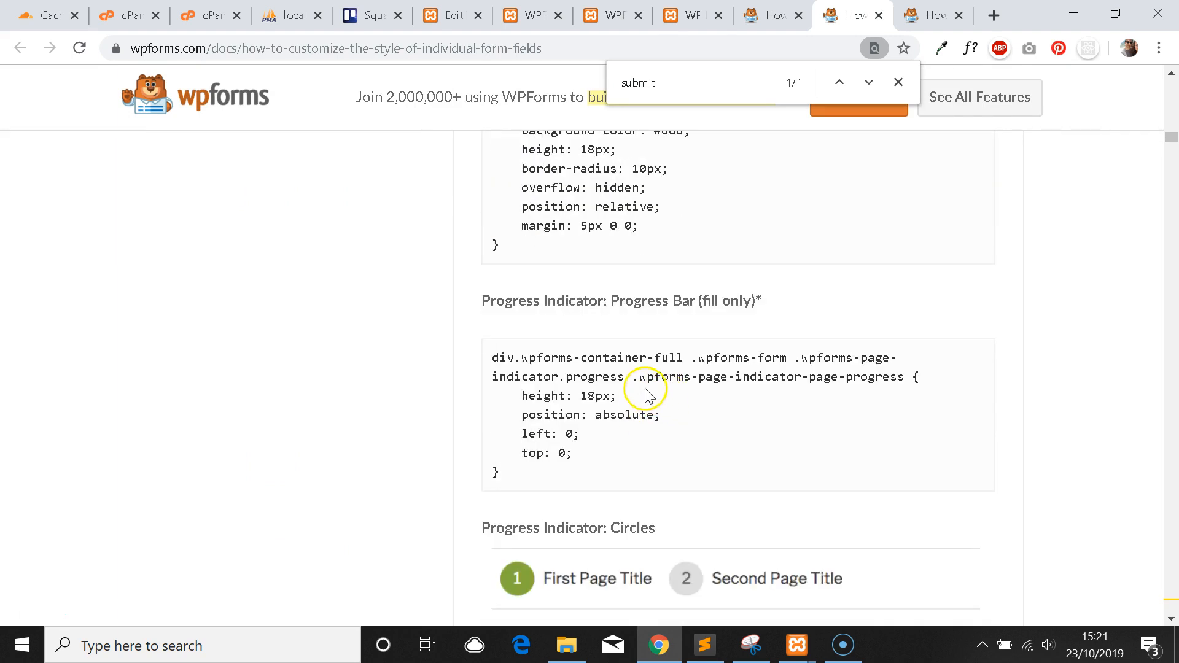
{"action": "left_click_drag", "start_coordinate": [906, 378], "coordinate": [483, 364]}
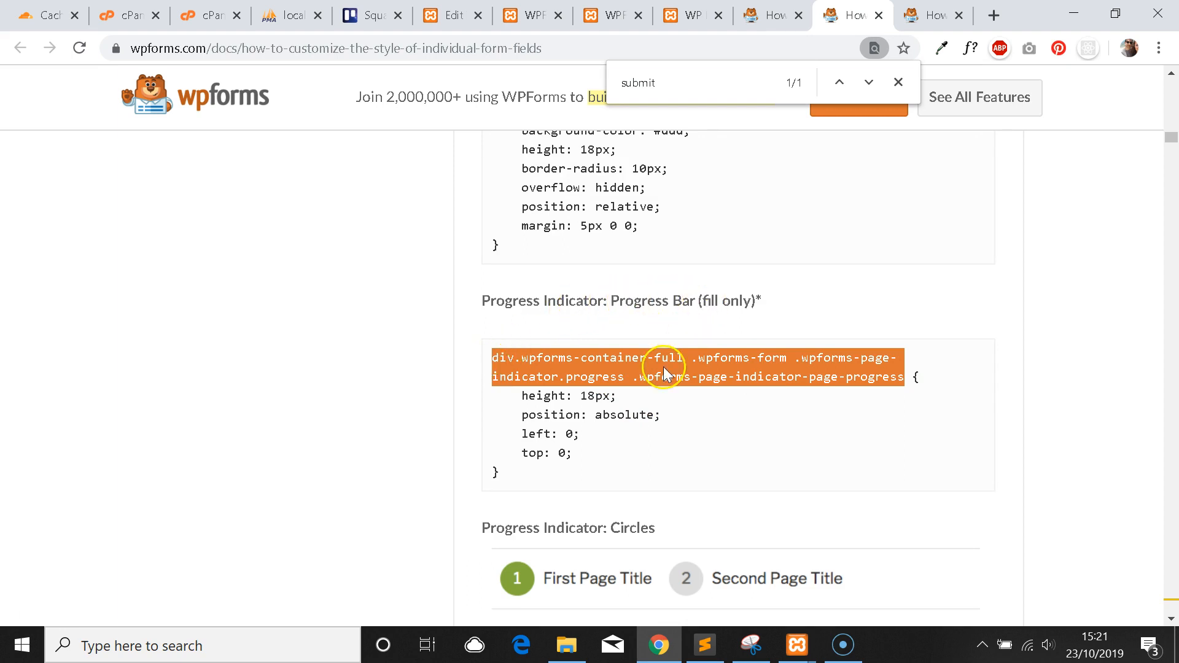
{"action": "scroll", "coordinate": [661, 371], "scroll_direction": "down", "scroll_amount": 2}
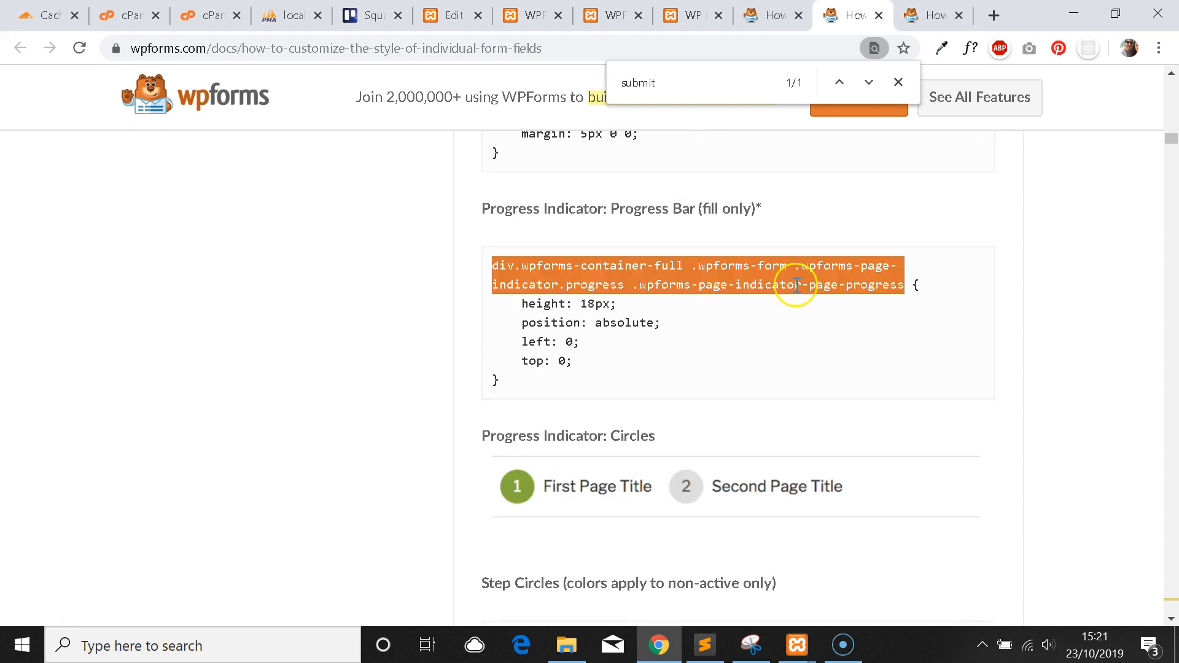
{"action": "left_click", "coordinate": [543, 384]}
{"action": "left_click_drag", "start_coordinate": [904, 281], "coordinate": [492, 265]}
{"action": "left_click", "coordinate": [543, 361]}
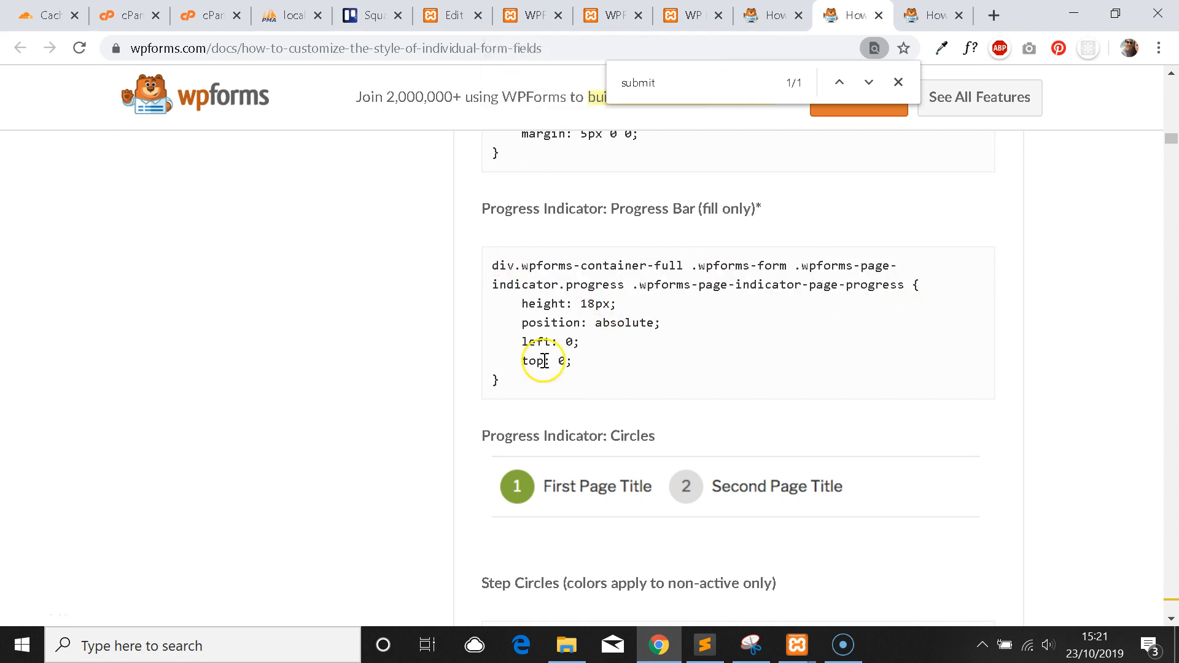
{"action": "left_click_drag", "start_coordinate": [553, 382], "coordinate": [489, 262]}
{"action": "left_click", "coordinate": [532, 15]}
{"action": "left_click", "coordinate": [453, 15]}
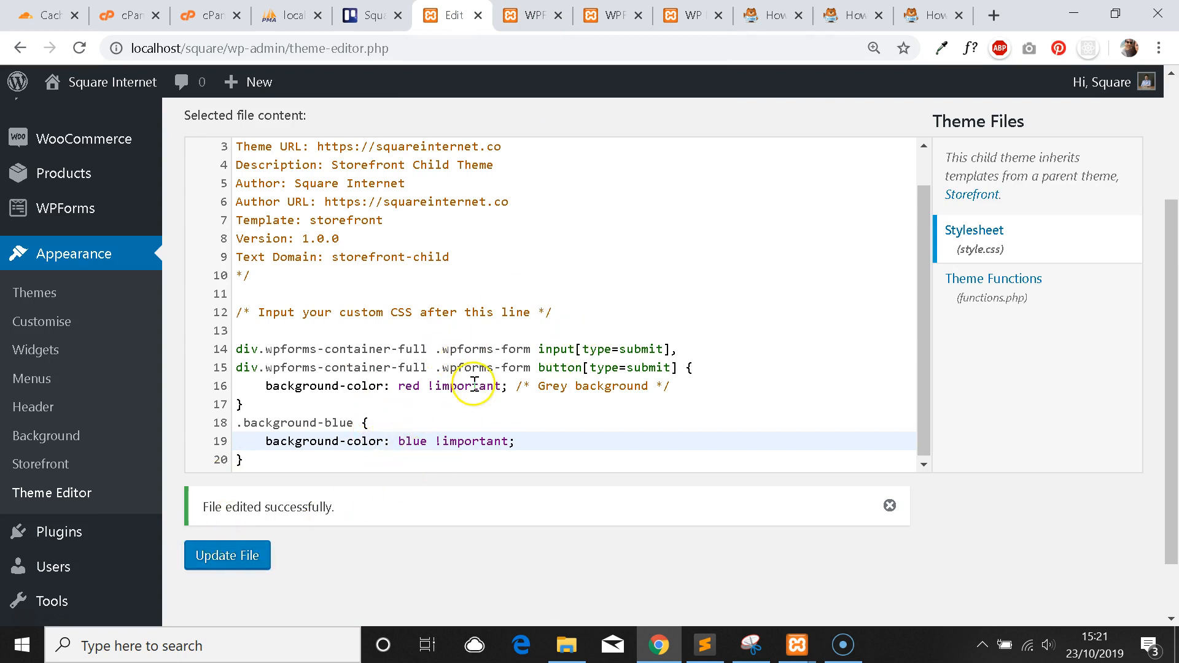
Highlight the !important on the red submit-button background rule in style.css.
{"action": "left_click", "coordinate": [608, 15]}
{"action": "left_click", "coordinate": [692, 15]}
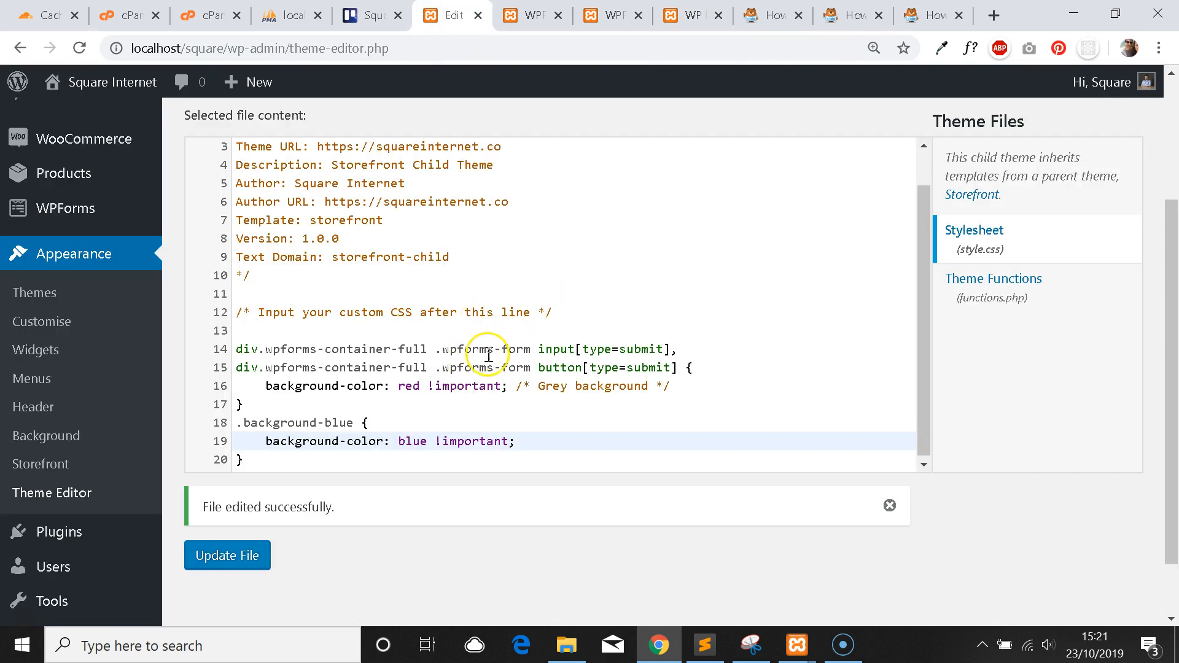
{"action": "left_click", "coordinate": [461, 392]}
{"action": "left_click_drag", "start_coordinate": [429, 385], "coordinate": [509, 387]}
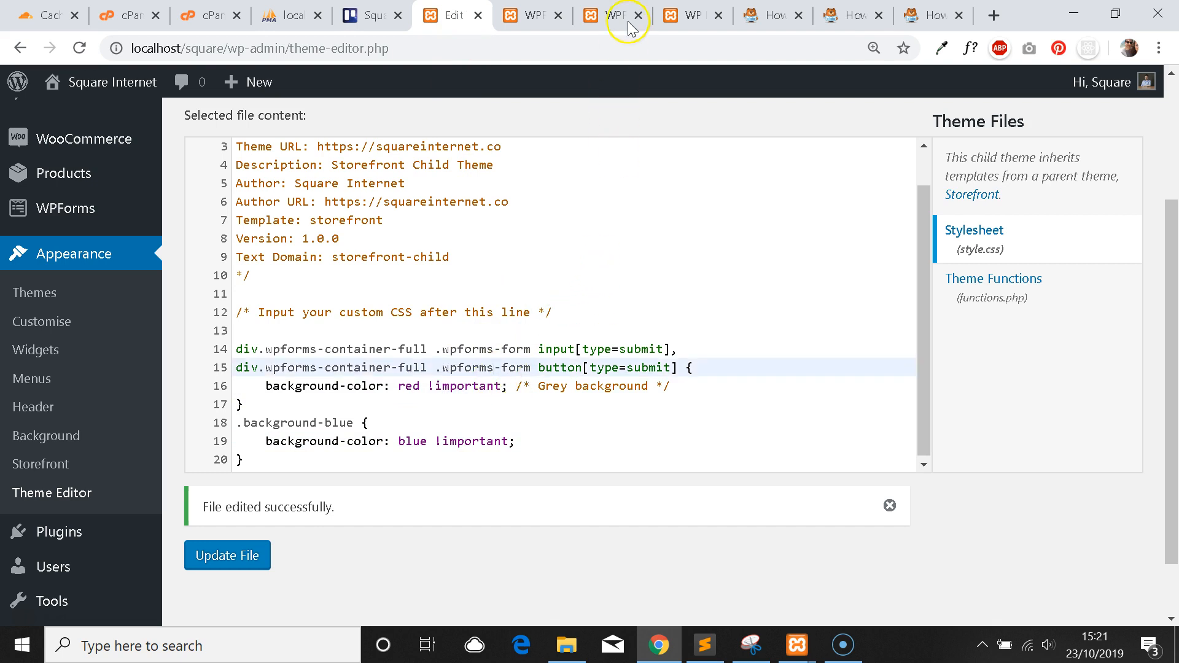
Scroll the live form page to compare its Name field and red submit button.
{"action": "left_click", "coordinate": [690, 16]}
{"action": "scroll", "coordinate": [613, 246], "scroll_direction": "up", "scroll_amount": 3}
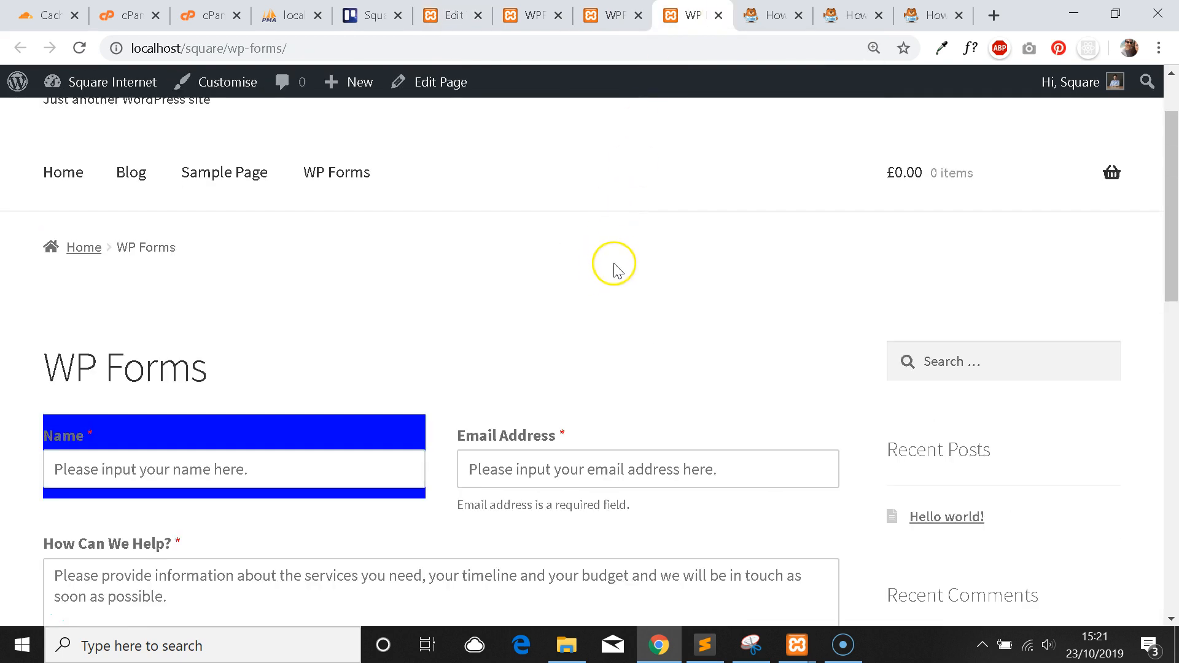
{"action": "scroll", "coordinate": [598, 301], "scroll_direction": "down", "scroll_amount": 4}
{"action": "scroll", "coordinate": [607, 300], "scroll_direction": "up", "scroll_amount": 3}
{"action": "scroll", "coordinate": [609, 305], "scroll_direction": "up", "scroll_amount": 1}
{"action": "scroll", "coordinate": [606, 303], "scroll_direction": "down", "scroll_amount": 3}
Look over the form #45 builder and both docs pages, ending on Blank Form #46's builder.
{"action": "left_click", "coordinate": [614, 15]}
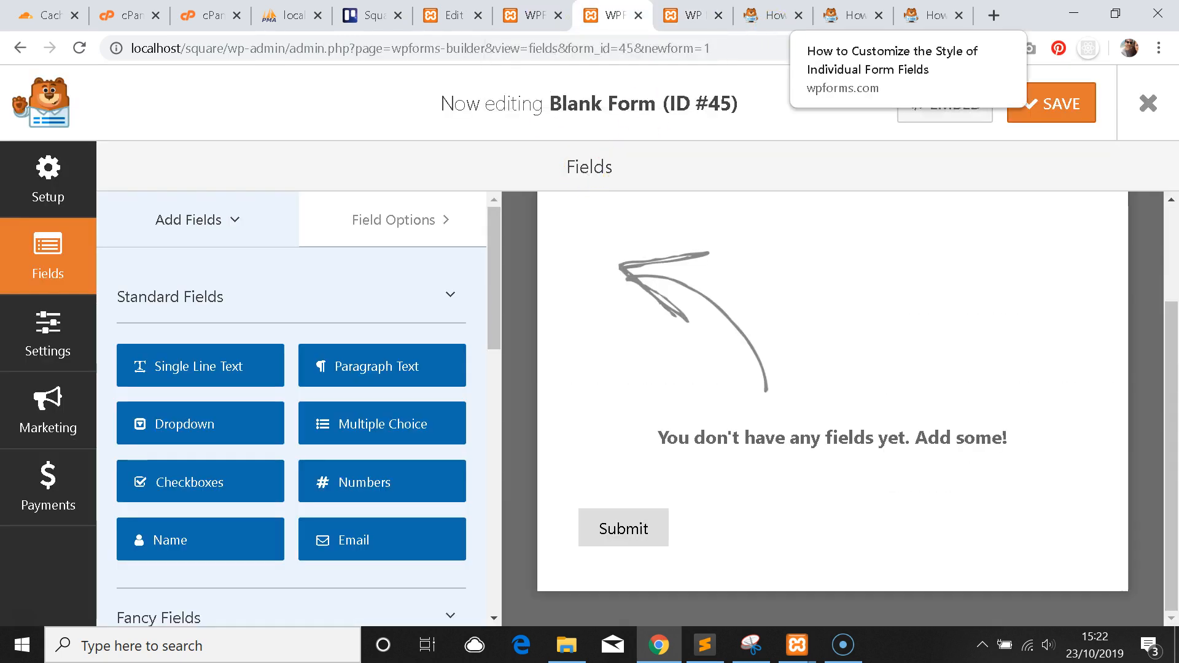
{"action": "left_click", "coordinate": [933, 15]}
{"action": "scroll", "coordinate": [782, 324], "scroll_direction": "up", "scroll_amount": 8}
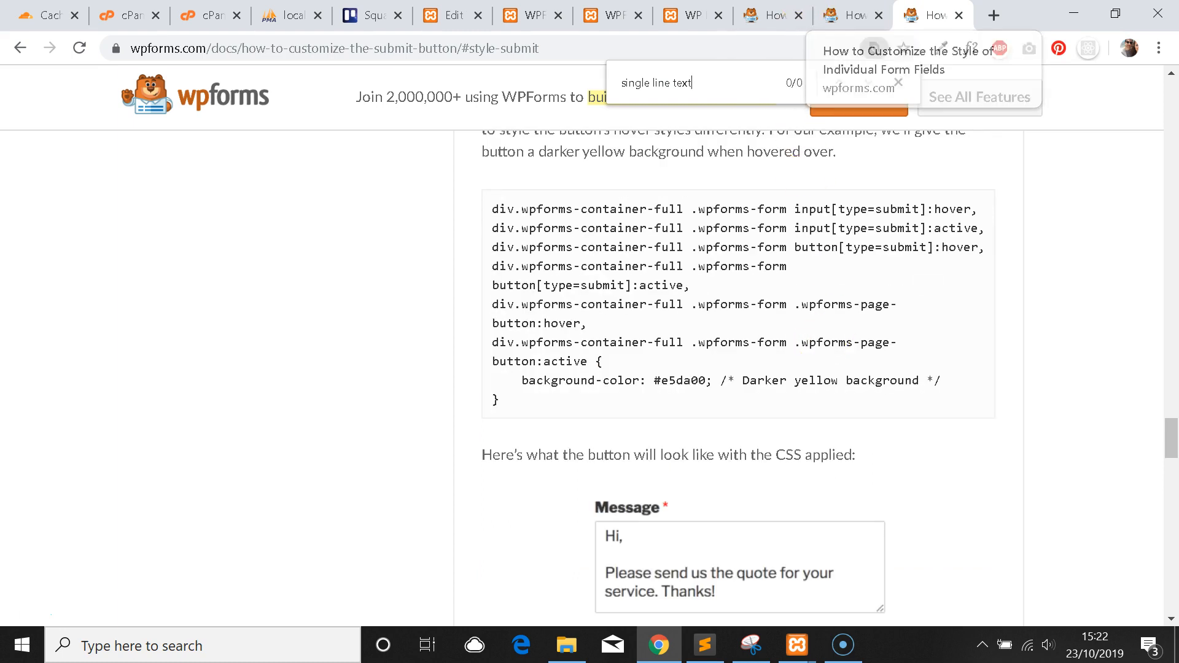
{"action": "left_click", "coordinate": [853, 14]}
{"action": "scroll", "coordinate": [829, 313], "scroll_direction": "up", "scroll_amount": 7}
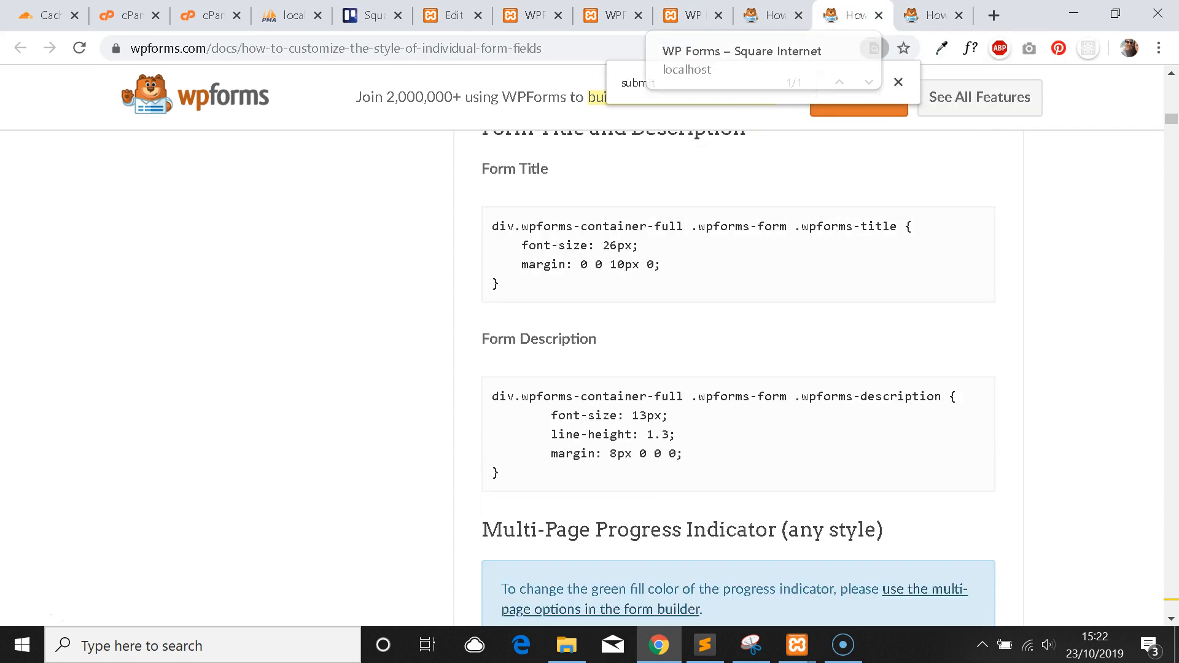
{"action": "left_click", "coordinate": [611, 15]}
{"action": "left_click", "coordinate": [532, 15]}
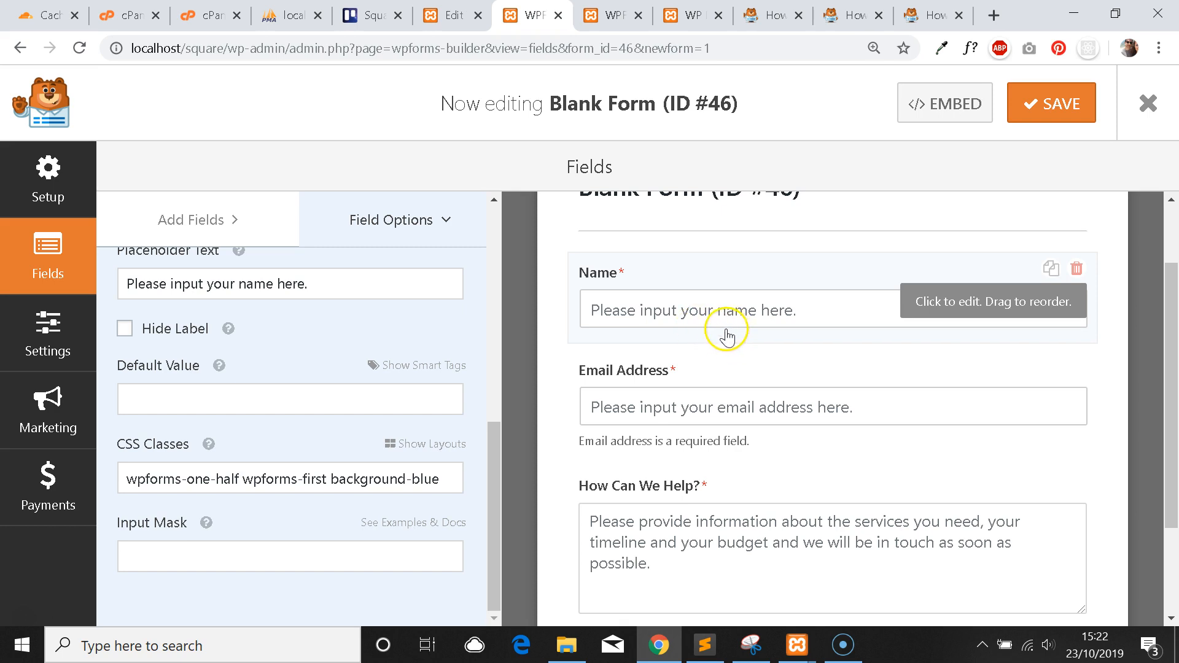
{"action": "scroll", "coordinate": [727, 336], "scroll_direction": "down", "scroll_amount": 2}
{"action": "scroll", "coordinate": [712, 347], "scroll_direction": "up", "scroll_amount": 4}
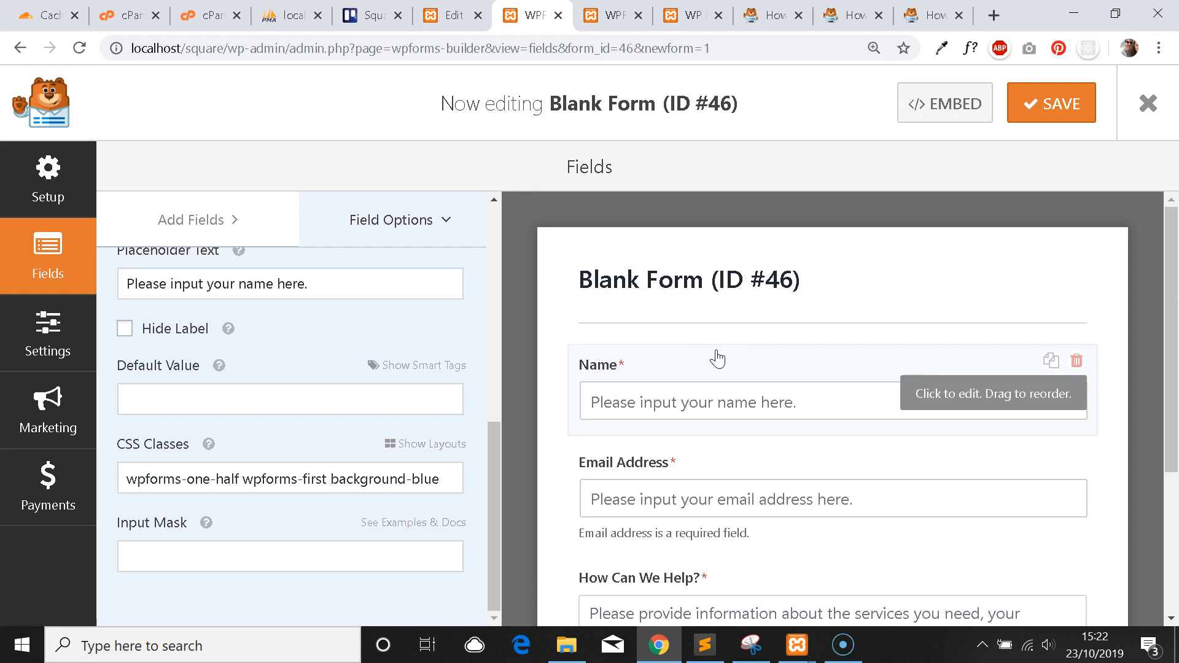
{"action": "left_click_drag", "start_coordinate": [440, 479], "coordinate": [337, 473]}
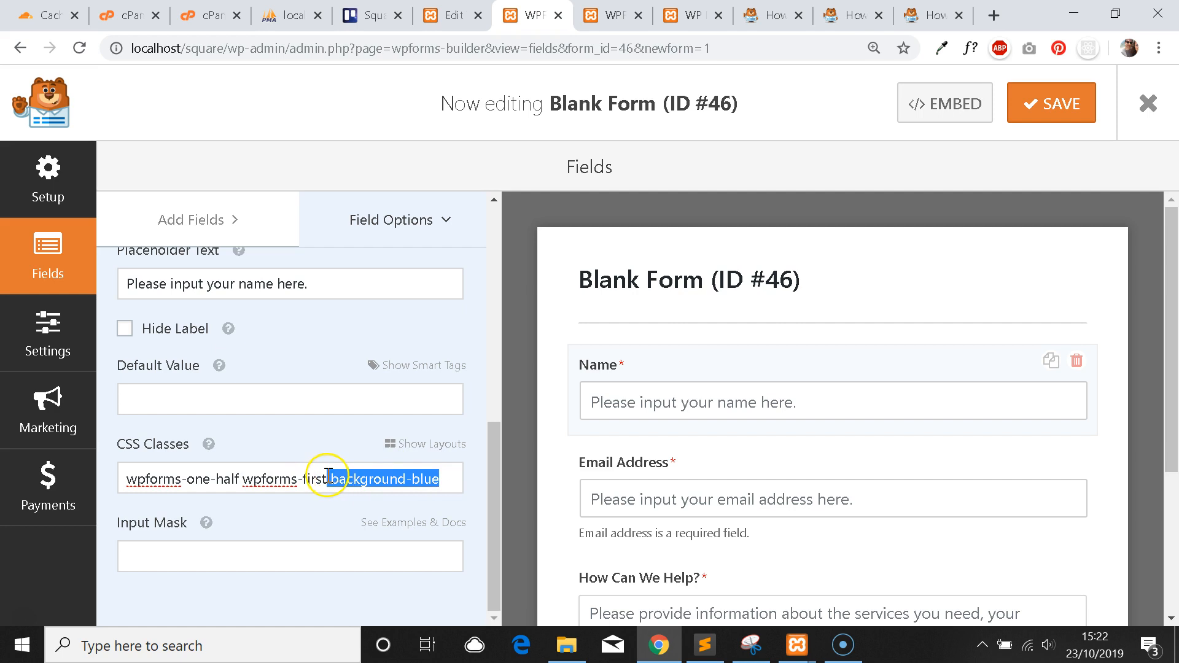
{"action": "left_click", "coordinate": [771, 15]}
{"action": "left_click", "coordinate": [847, 15]}
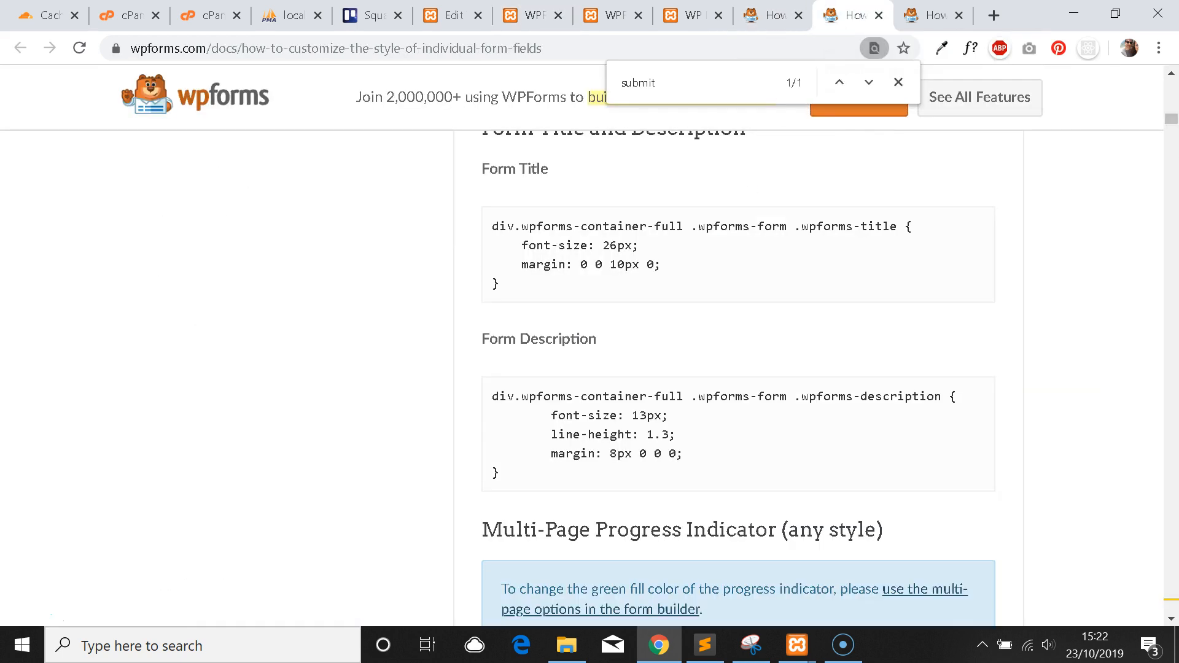
{"action": "scroll", "coordinate": [811, 279], "scroll_direction": "down", "scroll_amount": 5}
{"action": "scroll", "coordinate": [808, 278], "scroll_direction": "down", "scroll_amount": 3}
{"action": "scroll", "coordinate": [808, 277], "scroll_direction": "up", "scroll_amount": 15}
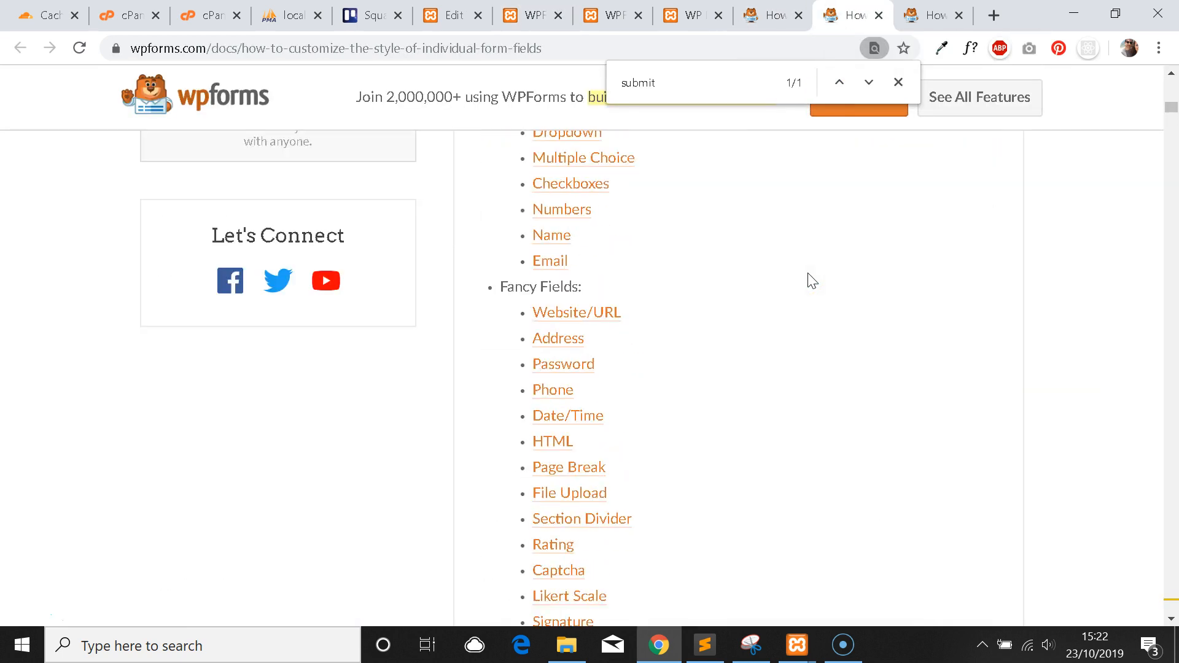
{"action": "scroll", "coordinate": [808, 272], "scroll_direction": "up", "scroll_amount": 3}
{"action": "scroll", "coordinate": [779, 310], "scroll_direction": "up", "scroll_amount": 6}
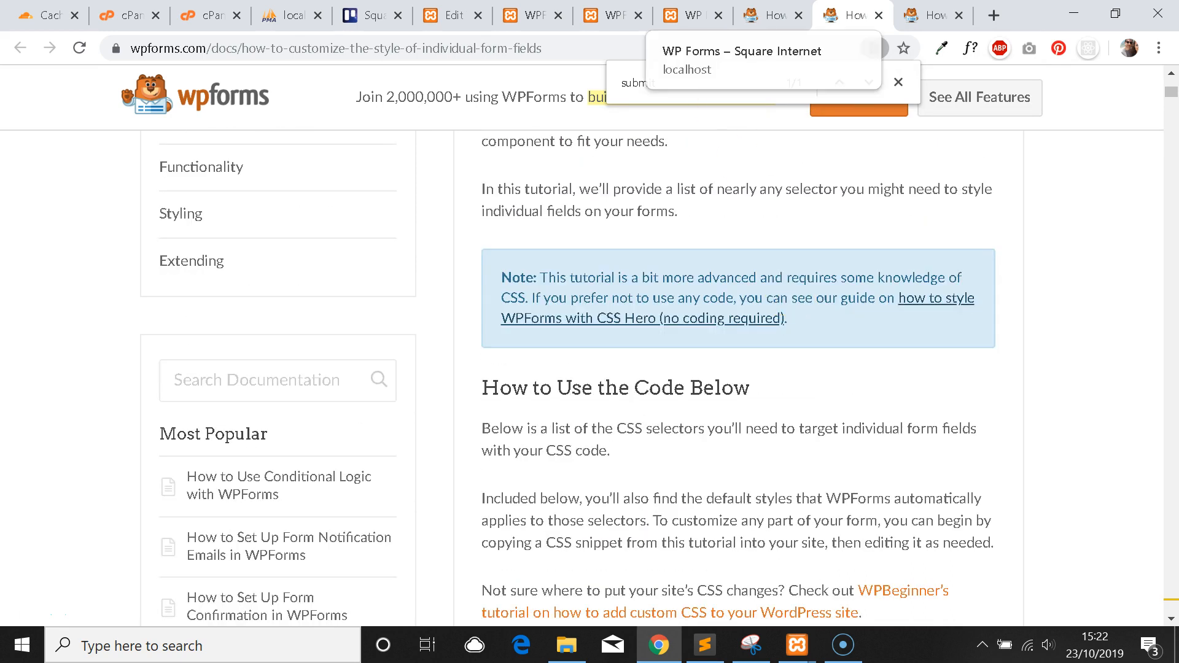
{"action": "left_click", "coordinate": [614, 15]}
{"action": "scroll", "coordinate": [711, 289], "scroll_direction": "up", "scroll_amount": 2}
{"action": "left_click", "coordinate": [693, 15]}
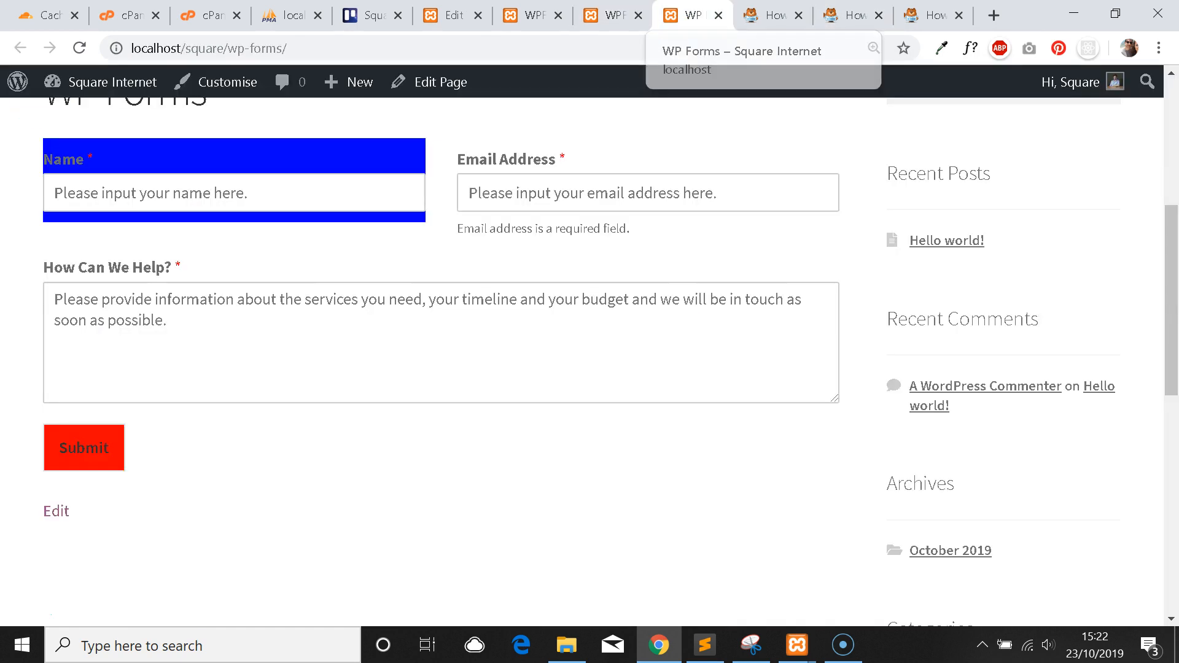
{"action": "scroll", "coordinate": [674, 324], "scroll_direction": "down", "scroll_amount": 3}
{"action": "scroll", "coordinate": [673, 344], "scroll_direction": "up", "scroll_amount": 1}
{"action": "scroll", "coordinate": [540, 285], "scroll_direction": "down", "scroll_amount": 1}
{"action": "scroll", "coordinate": [526, 271], "scroll_direction": "up", "scroll_amount": 1}
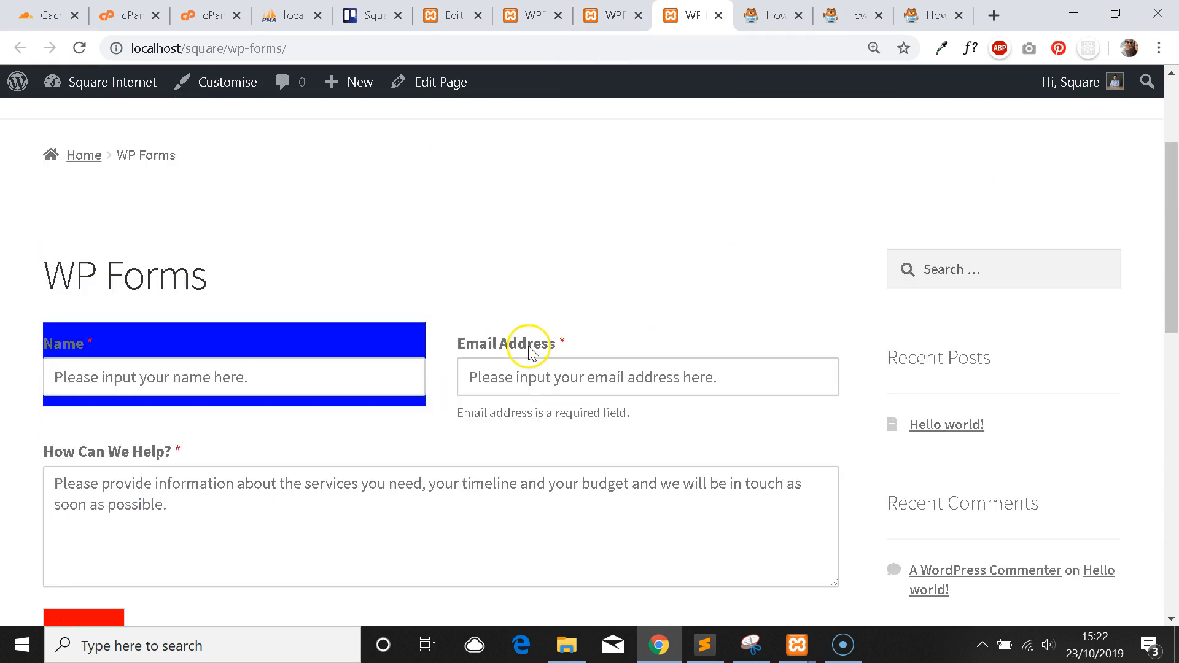
{"action": "scroll", "coordinate": [592, 311], "scroll_direction": "down", "scroll_amount": 1}
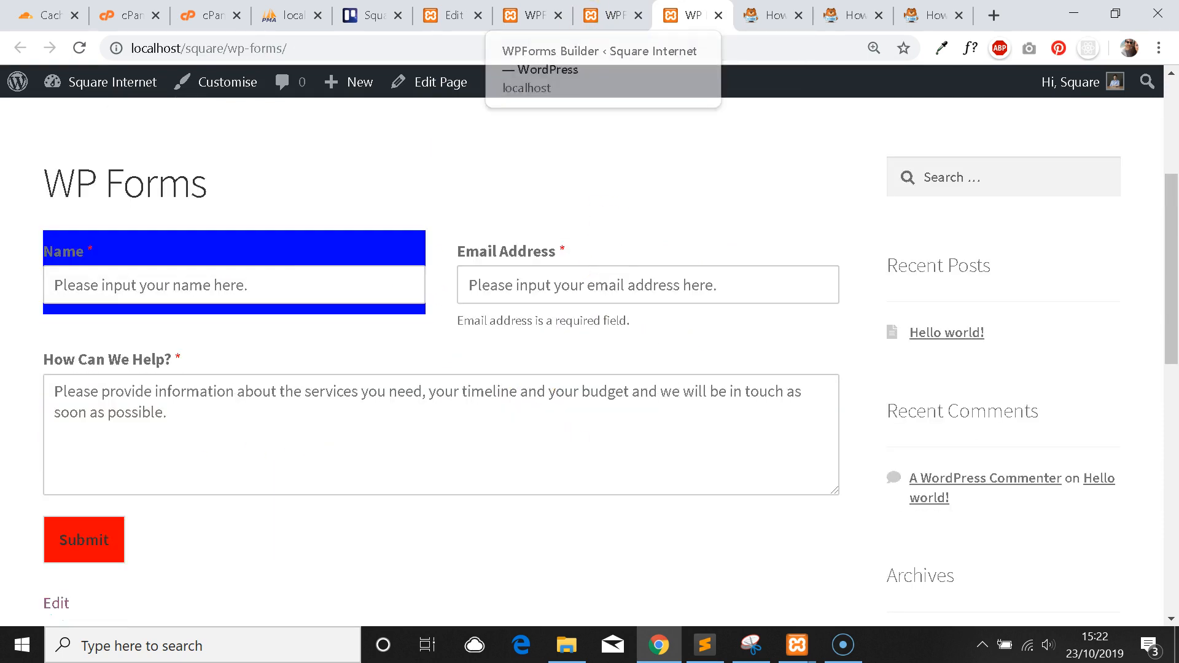
{"action": "left_click", "coordinate": [533, 15]}
{"action": "left_click", "coordinate": [359, 477]}
{"action": "left_click_drag", "start_coordinate": [440, 476], "coordinate": [344, 476]}
{"action": "left_click", "coordinate": [399, 476]}
{"action": "left_click", "coordinate": [453, 481]}
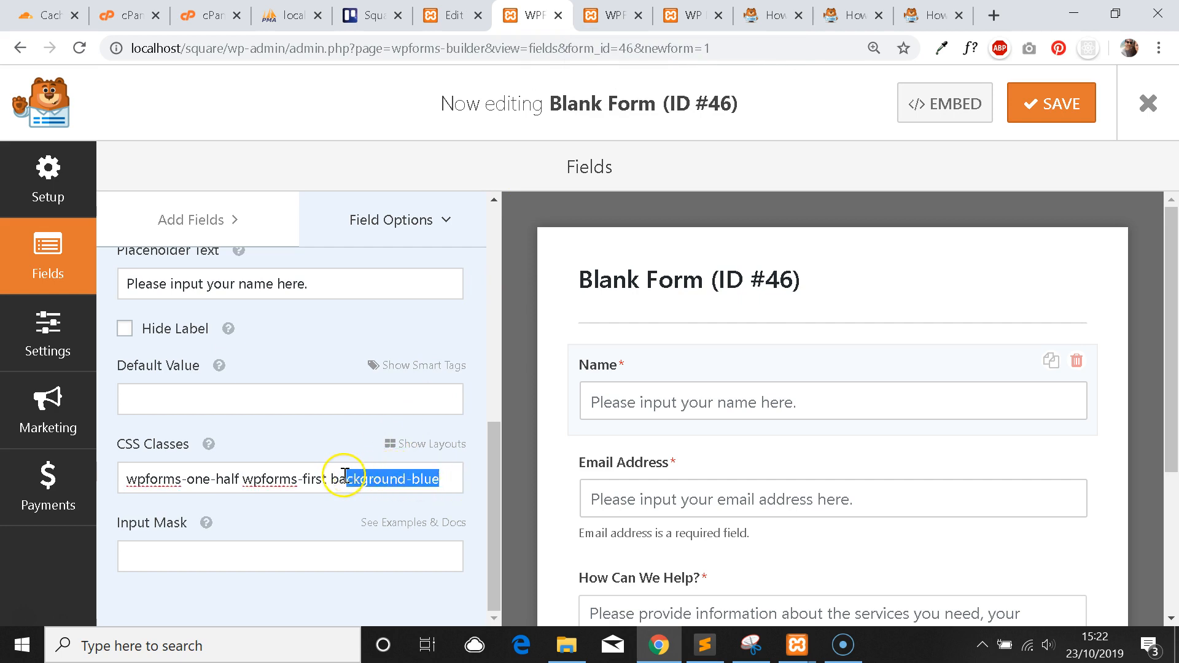